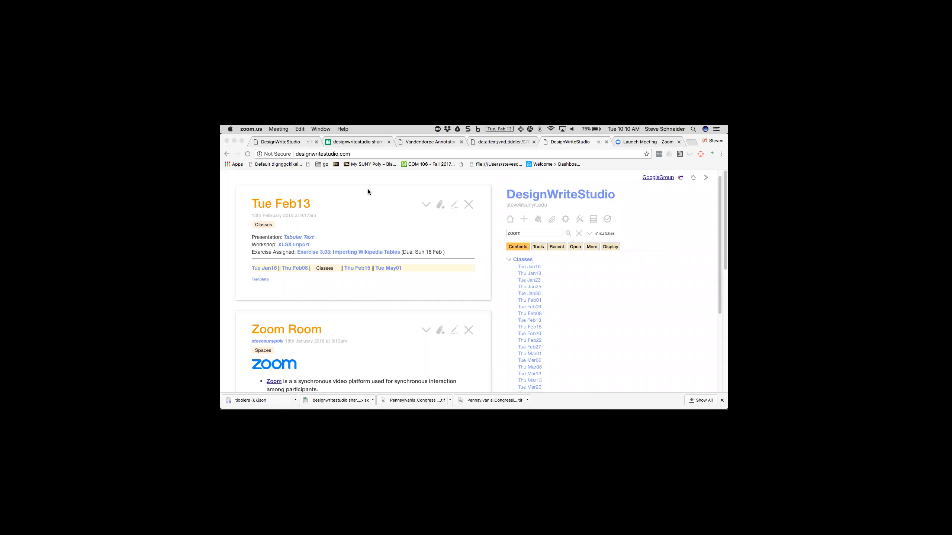
Search the web for "wikipedia lists" in a new browser tab and open Wikipedia's "List of lists of lists" article
left_click(394, 177)
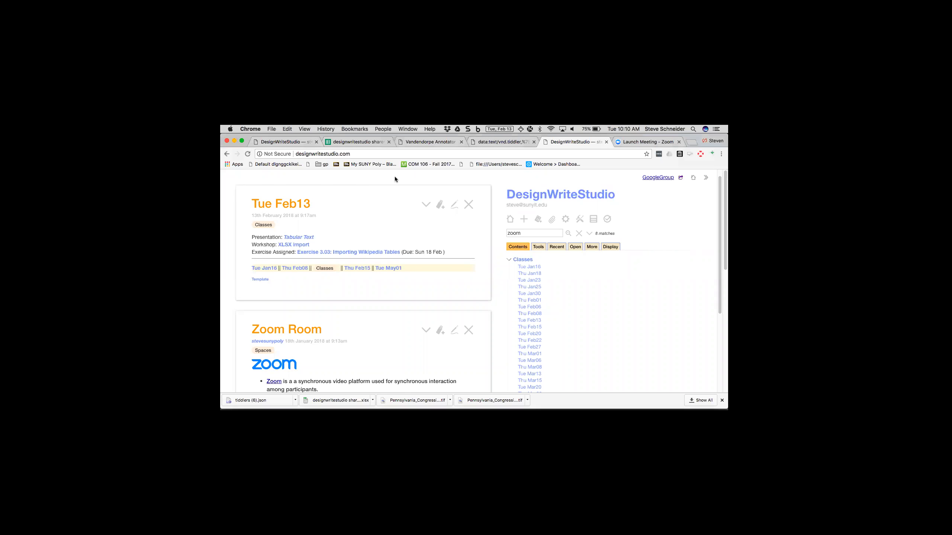
key("super+t")
type("wiki")
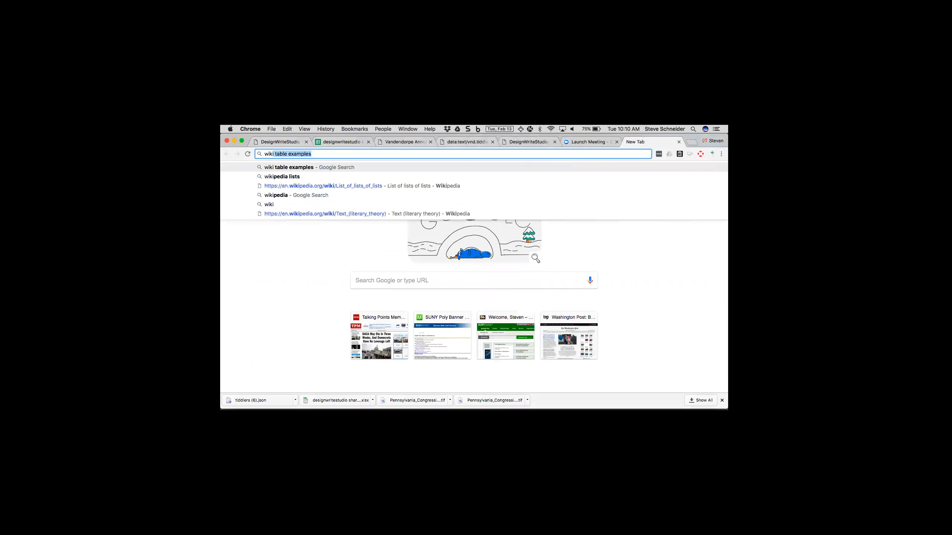
type("pedia lists")
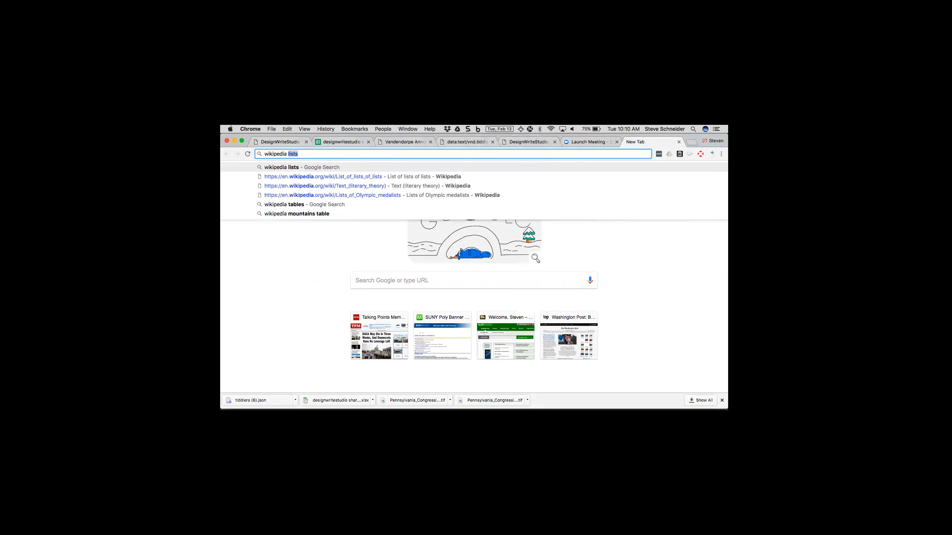
key("Return")
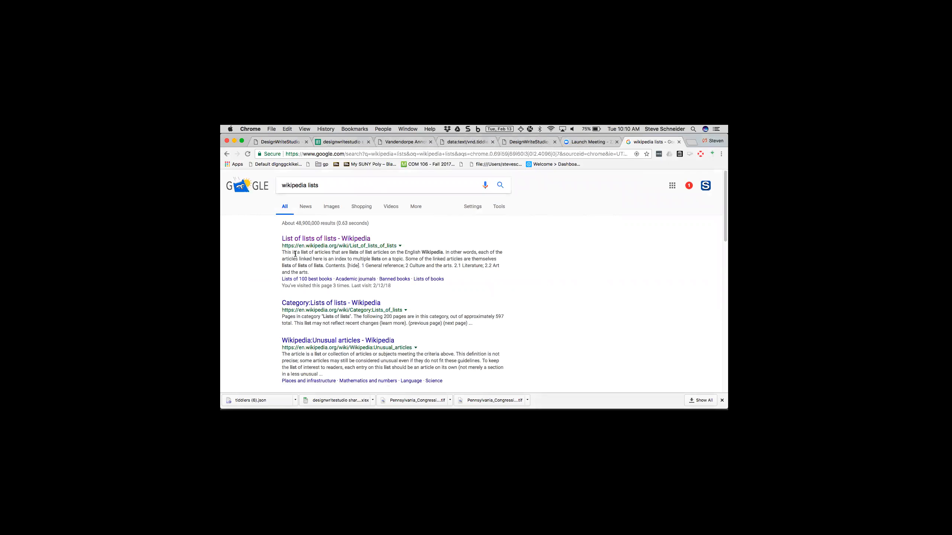
left_click(312, 239)
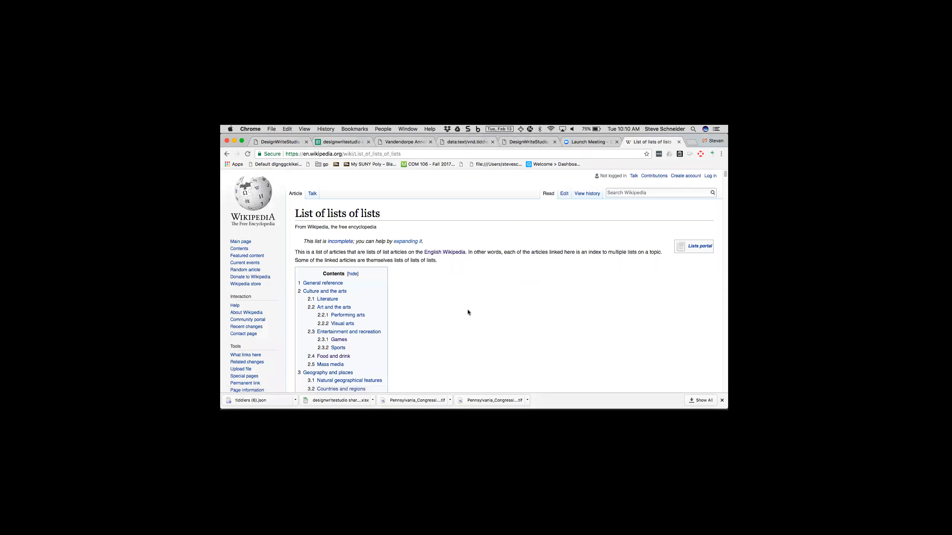
Examine the contents outline of the "List of lists of lists" article for its topic categories
scroll(470, 317, "down", 3)
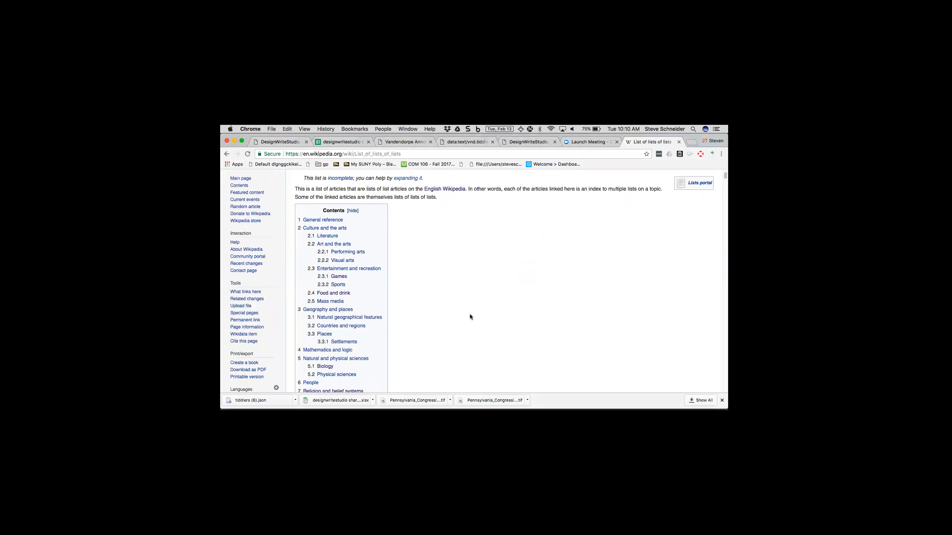
scroll(470, 317, "down", 2)
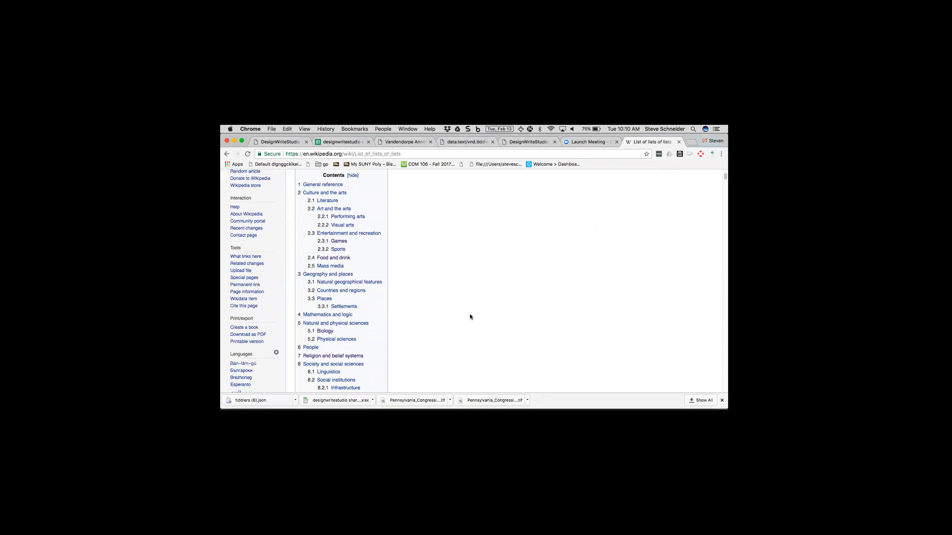
scroll(470, 316, "up", 1)
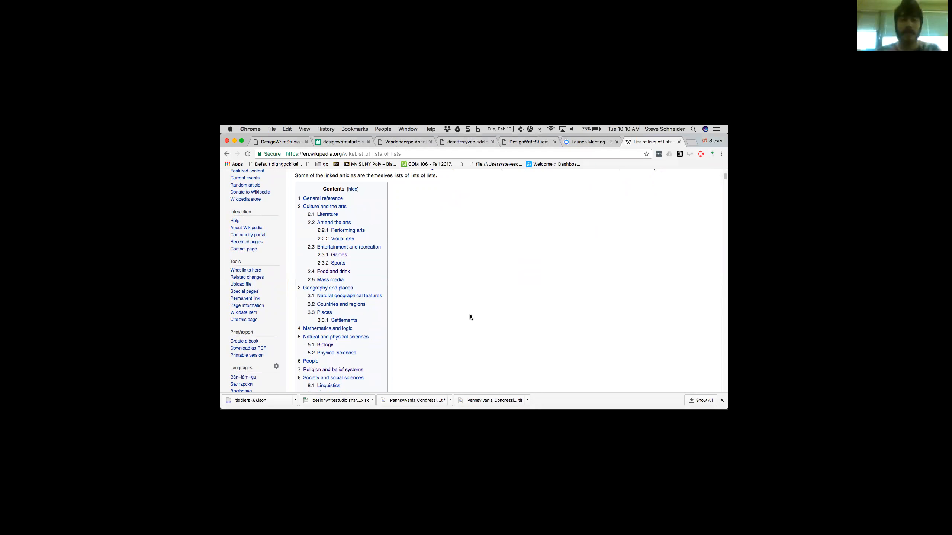
scroll(470, 317, "down", 1)
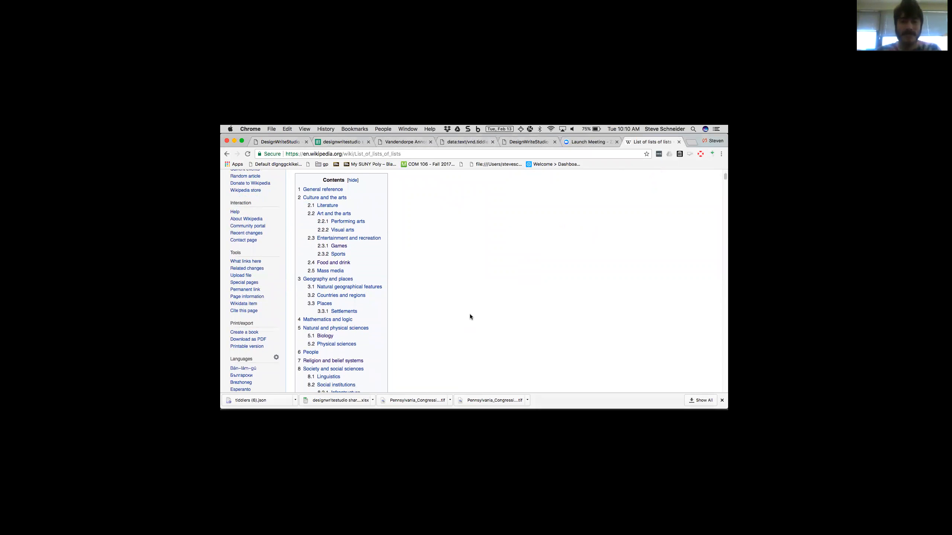
scroll(470, 317, "down", 1)
scroll(470, 317, "down", 1)
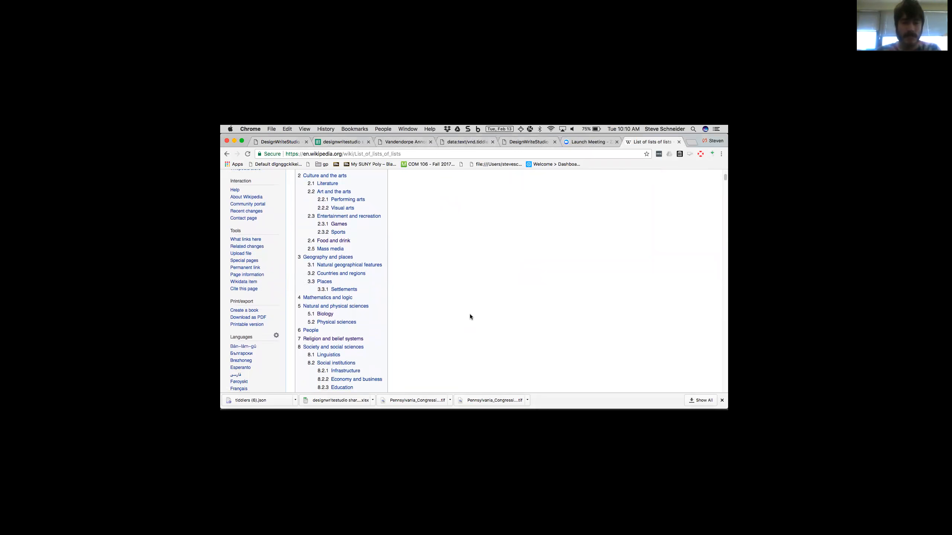
scroll(470, 317, "up", 5)
scroll(470, 316, "down", 2)
scroll(470, 317, "down", 2)
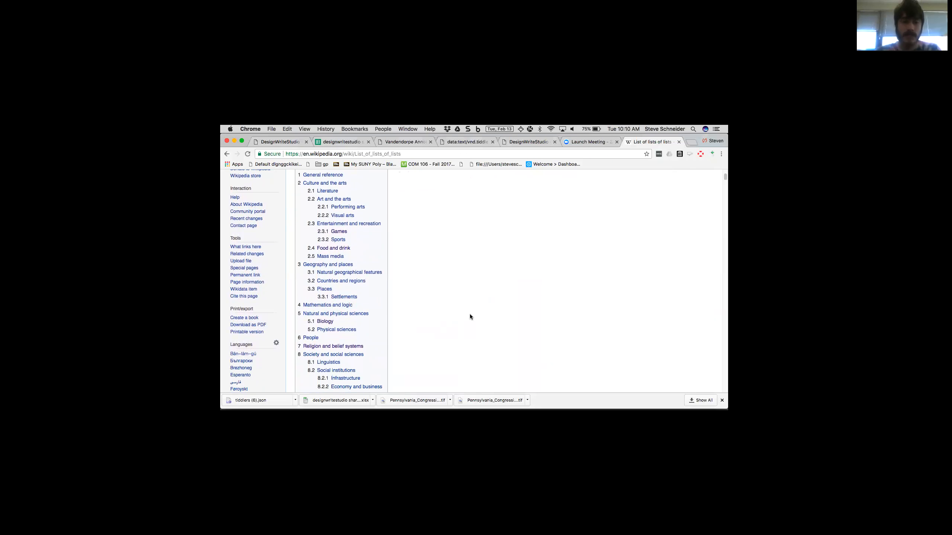
scroll(470, 315, "down", 1)
scroll(412, 319, "up", 5)
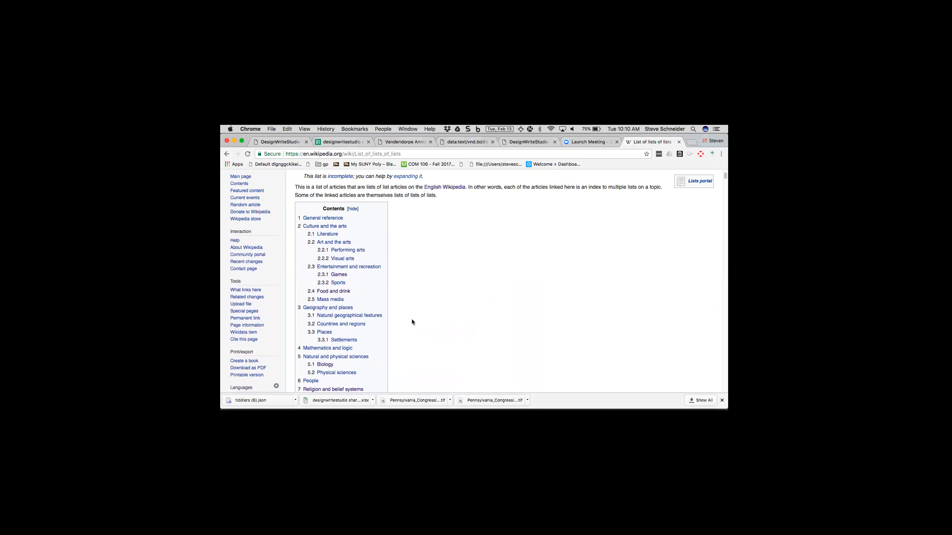
scroll(412, 319, "down", 1)
scroll(414, 307, "up", 1)
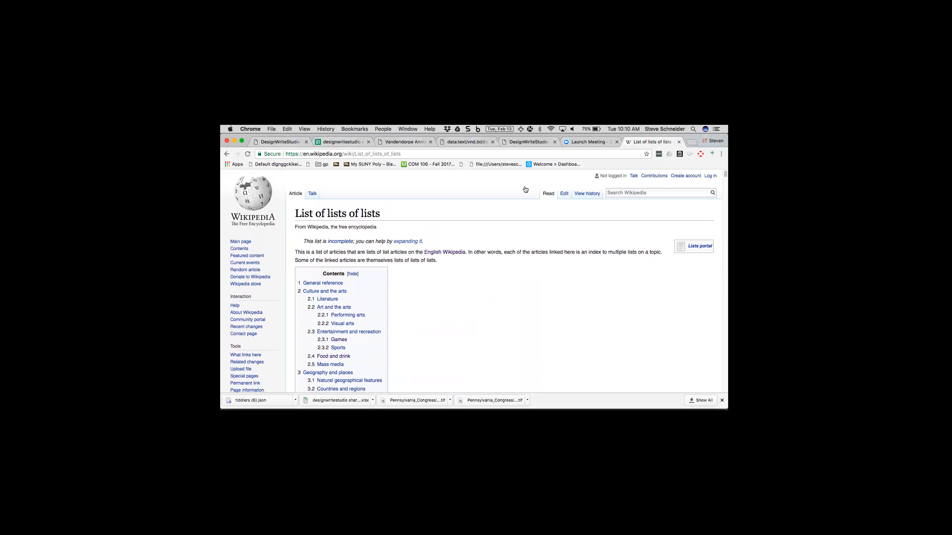
Look up "wikipedia mountains" and open the suggested Wikipedia article "List of highest mountains on Earth"
left_click(564, 154)
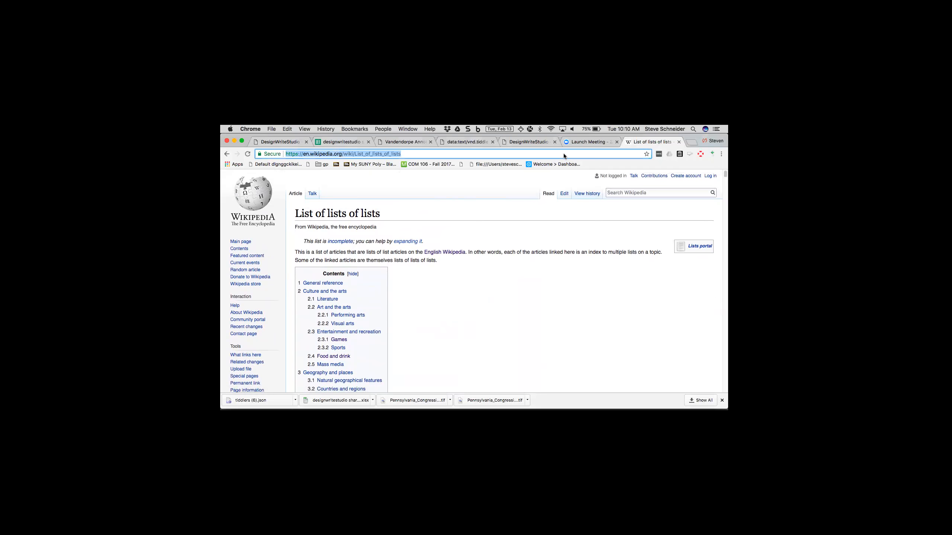
type("wikipedia")
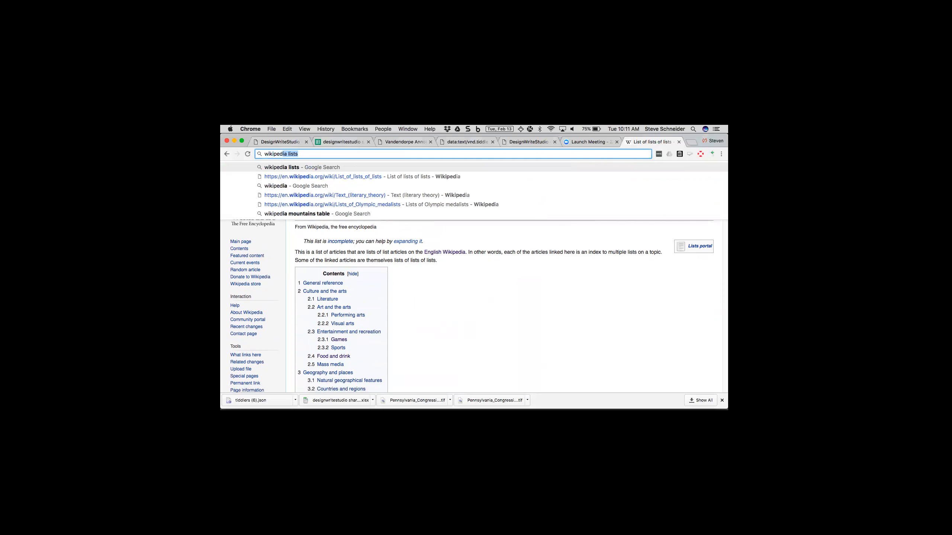
key("BackSpace")
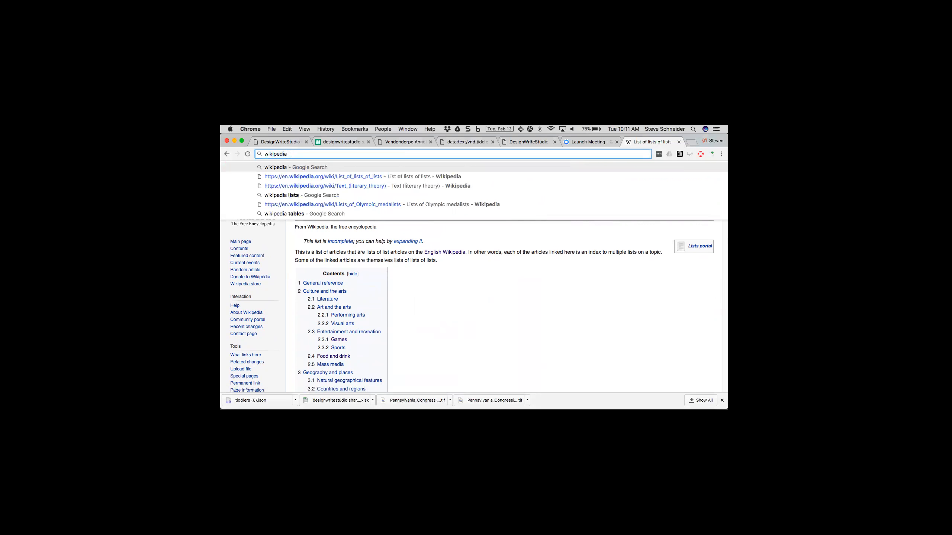
type("mountai")
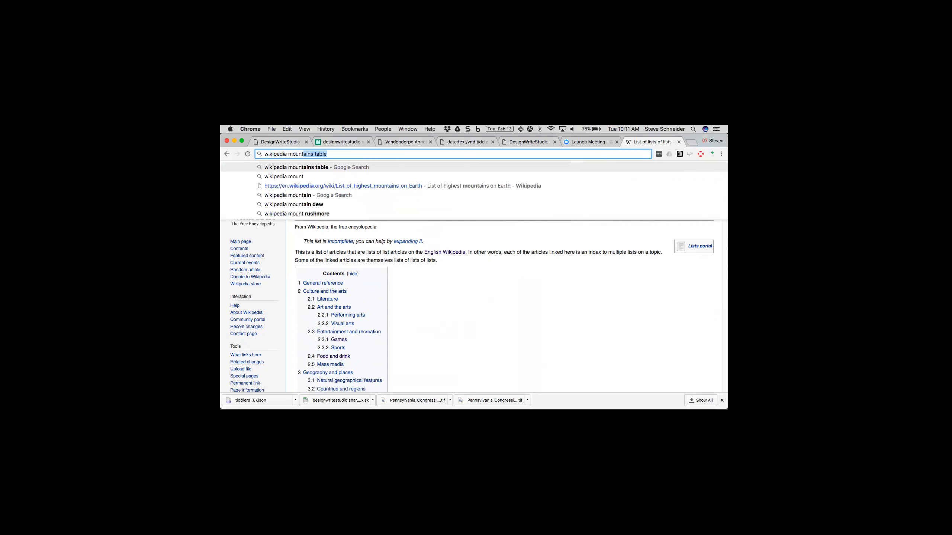
left_click(486, 186)
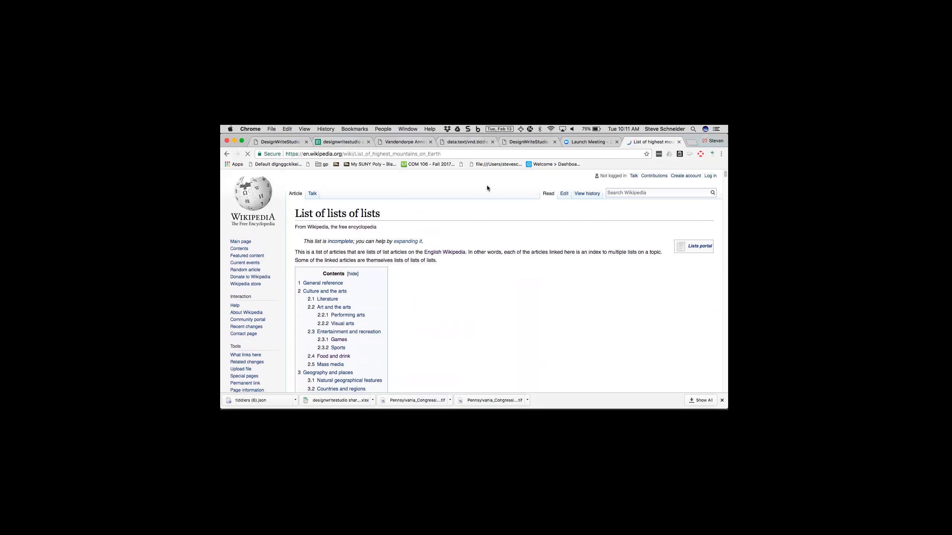
Highlight K2's first-ascent year and the full K2 and Makalu rows in the article's mountain table
scroll(477, 341, "down", 5)
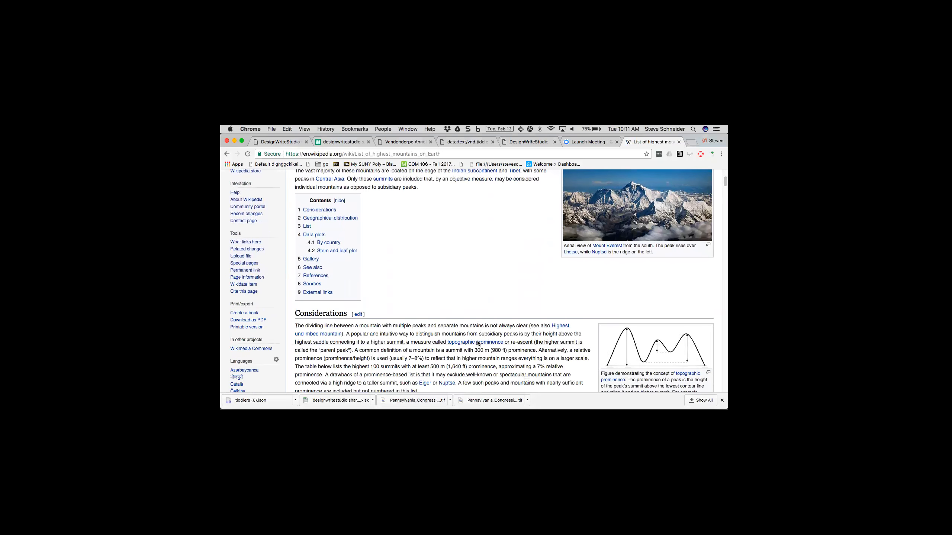
scroll(478, 342, "down", 10)
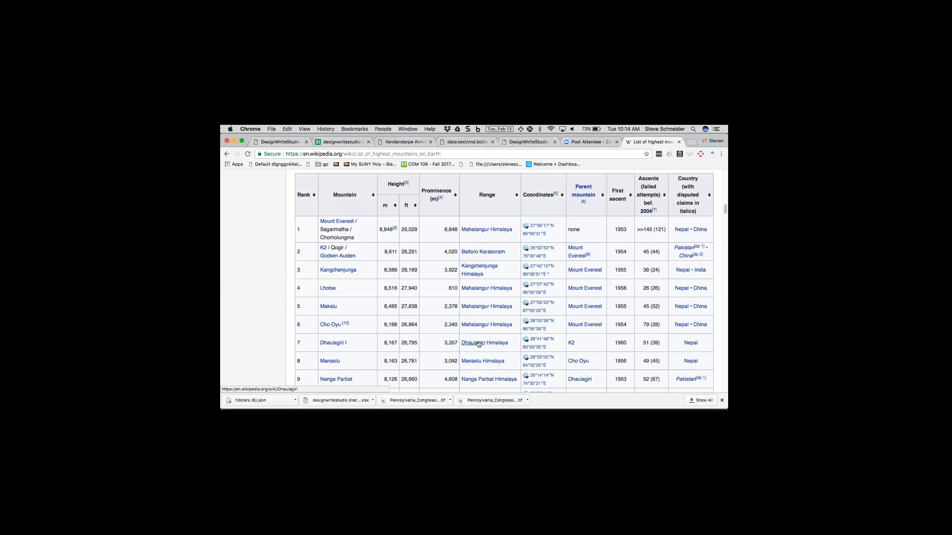
double_click(621, 252)
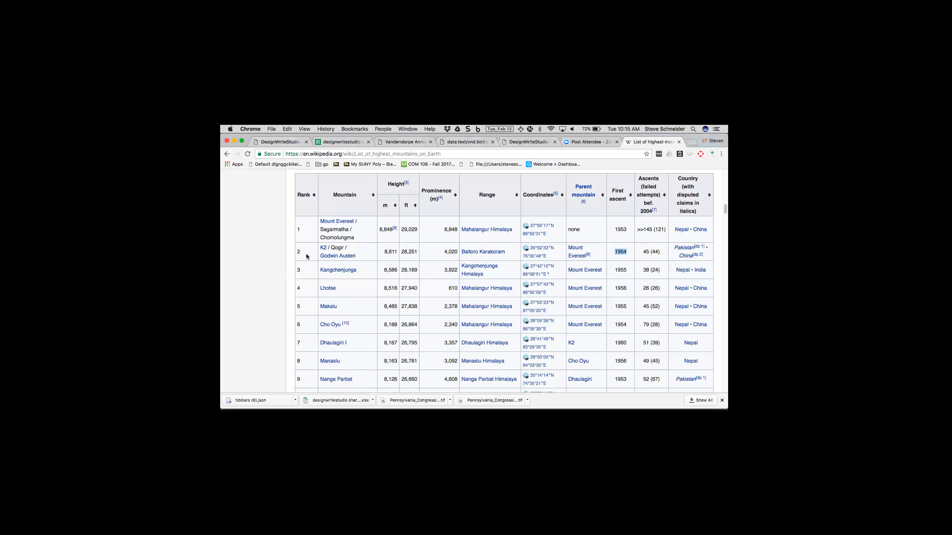
left_click_drag(297, 253, 706, 256)
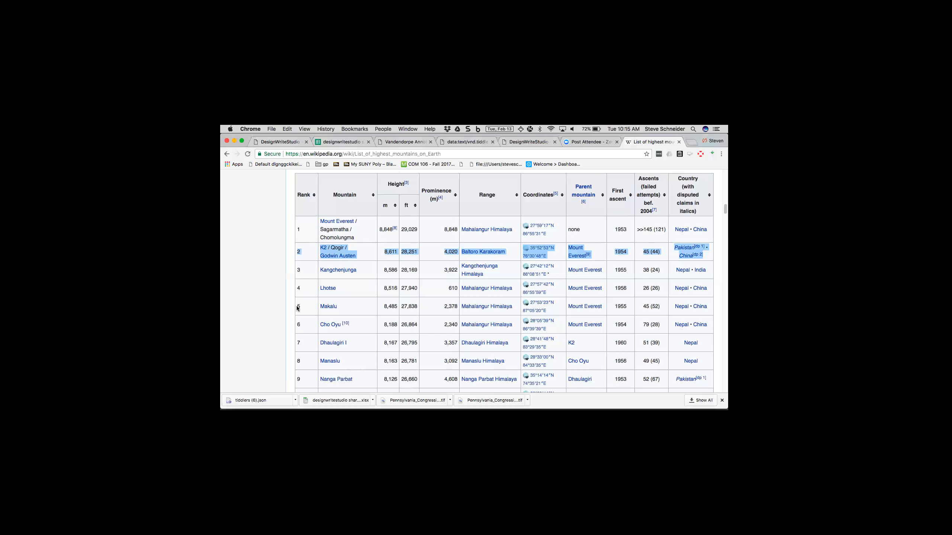
left_click_drag(296, 309, 709, 311)
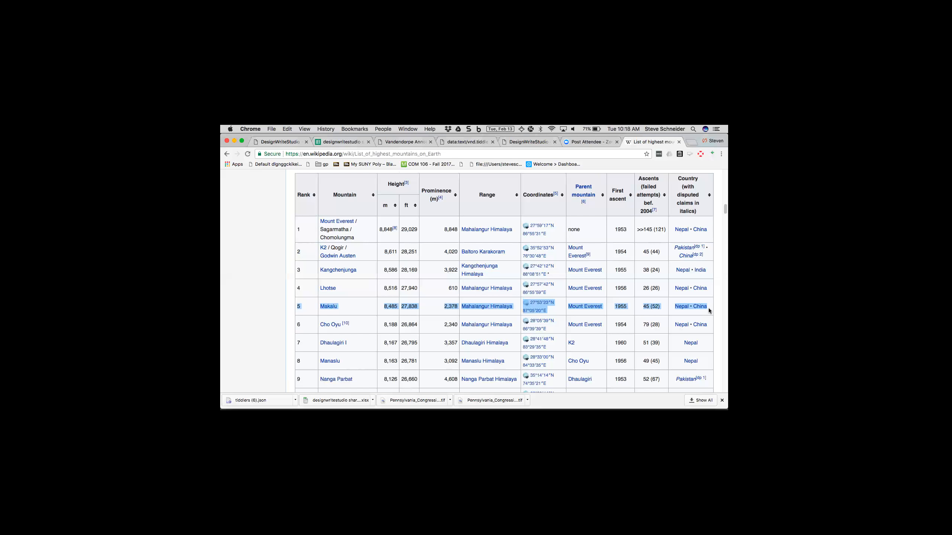
Shrink the page to 25% zoom, survey the mountain table from first to last row, and restore the page's default zoom
key("super+minus")
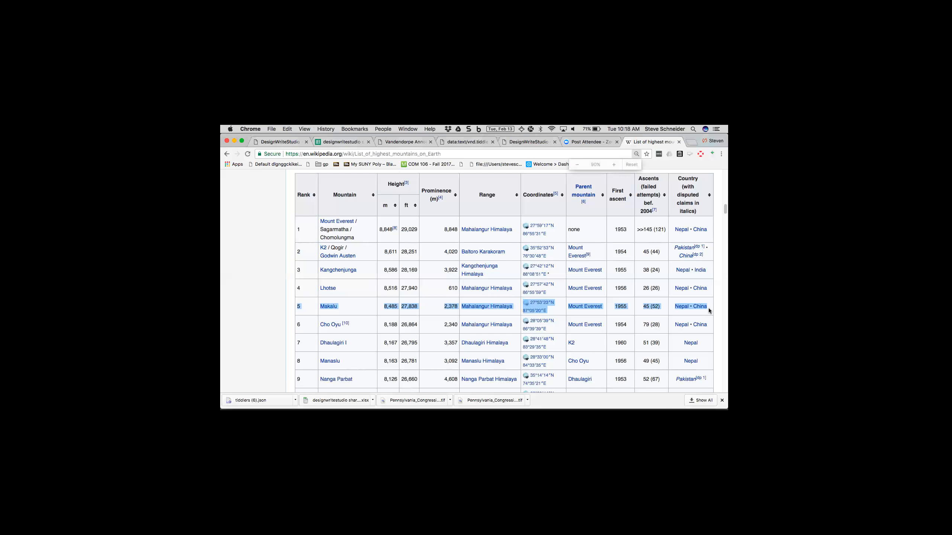
key("super+minus")
key("super+minus")
key("super+minus")
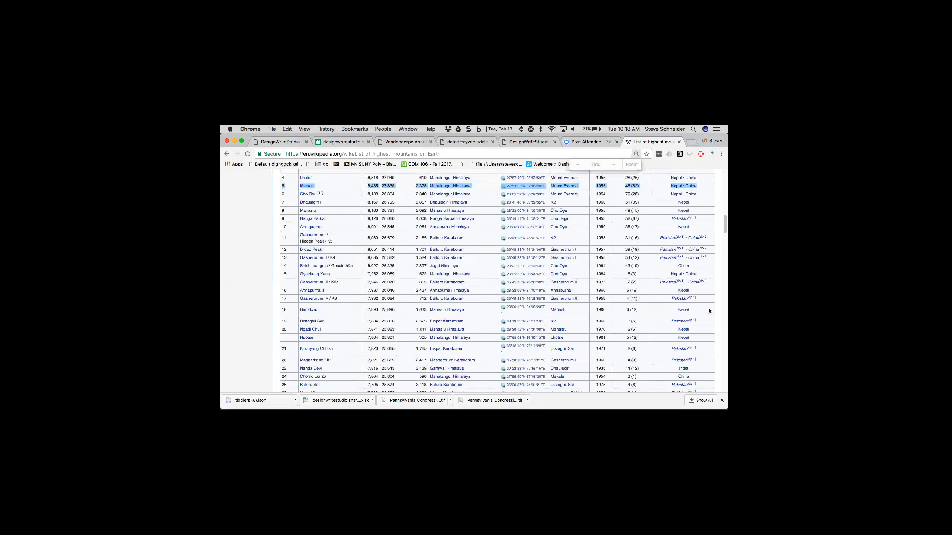
key("super+minus")
key("super+minus")
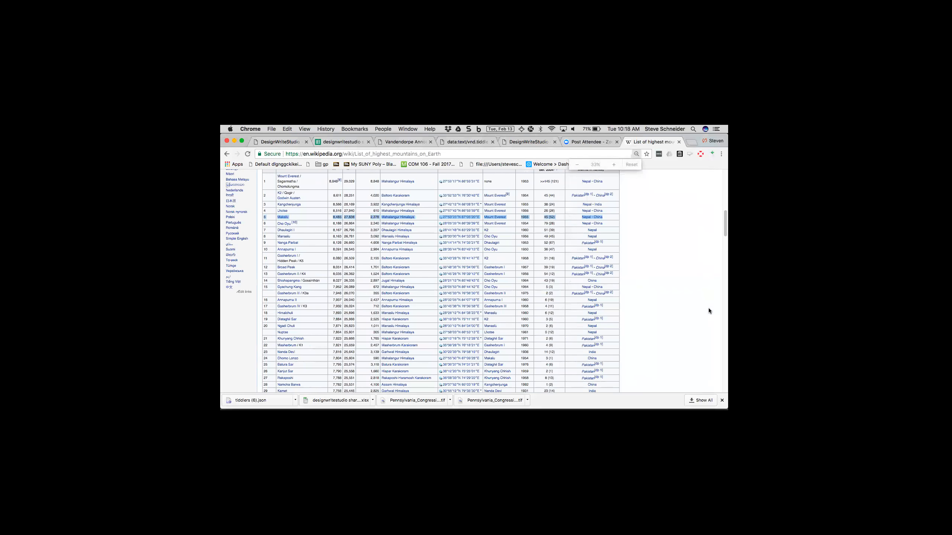
scroll(708, 311, "up", 3)
scroll(708, 310, "down", 8)
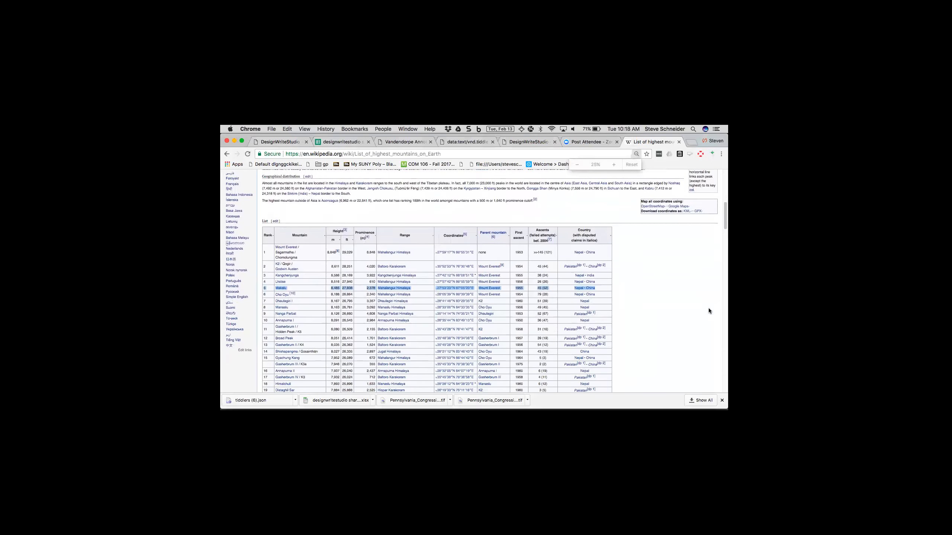
scroll(708, 311, "down", 10)
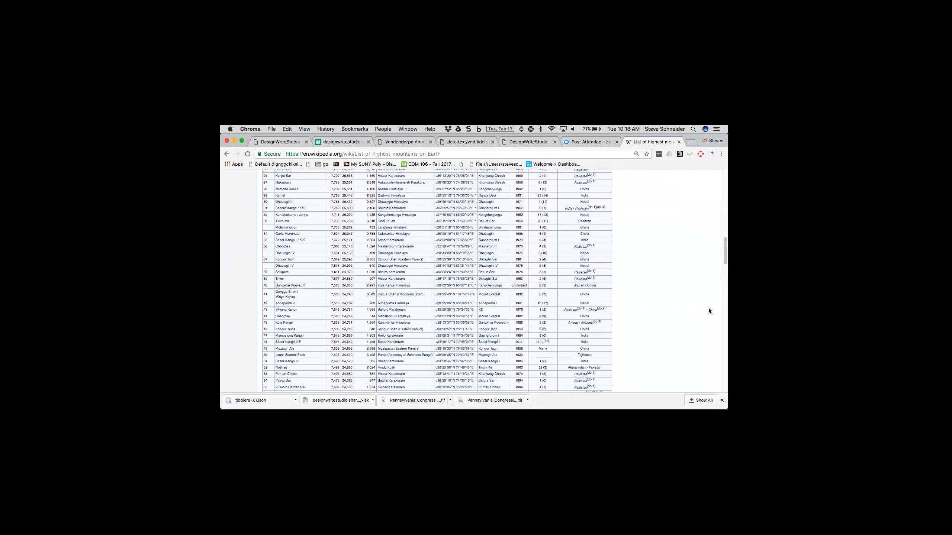
scroll(709, 311, "down", 10)
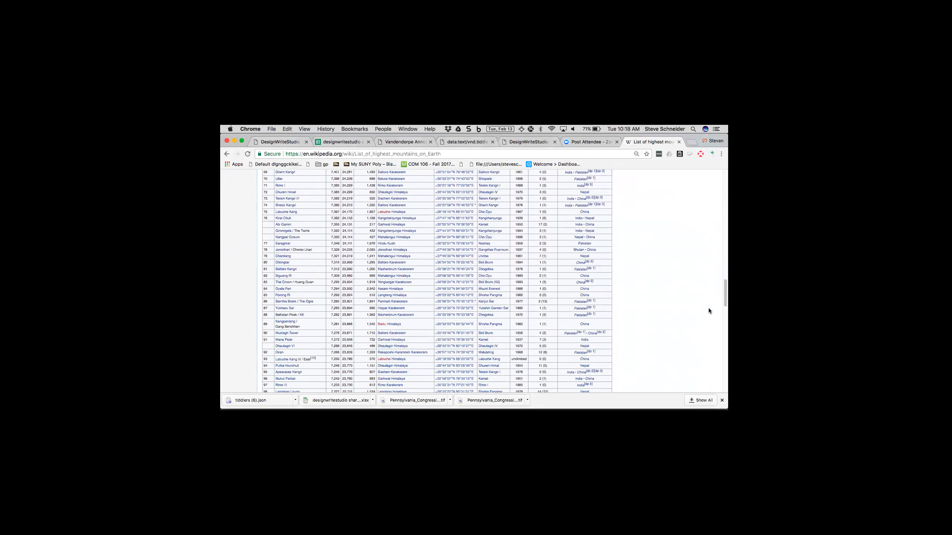
scroll(709, 311, "down", 1)
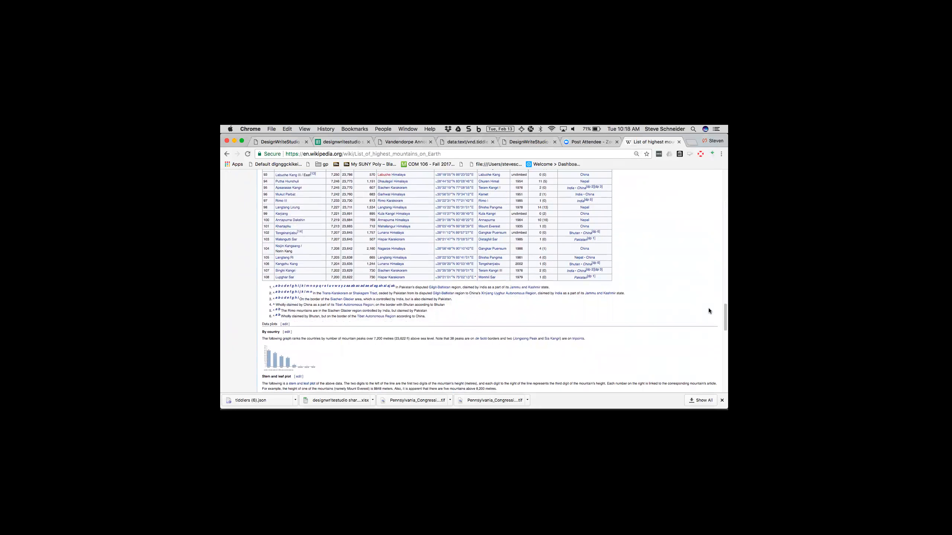
scroll(708, 310, "up", 20)
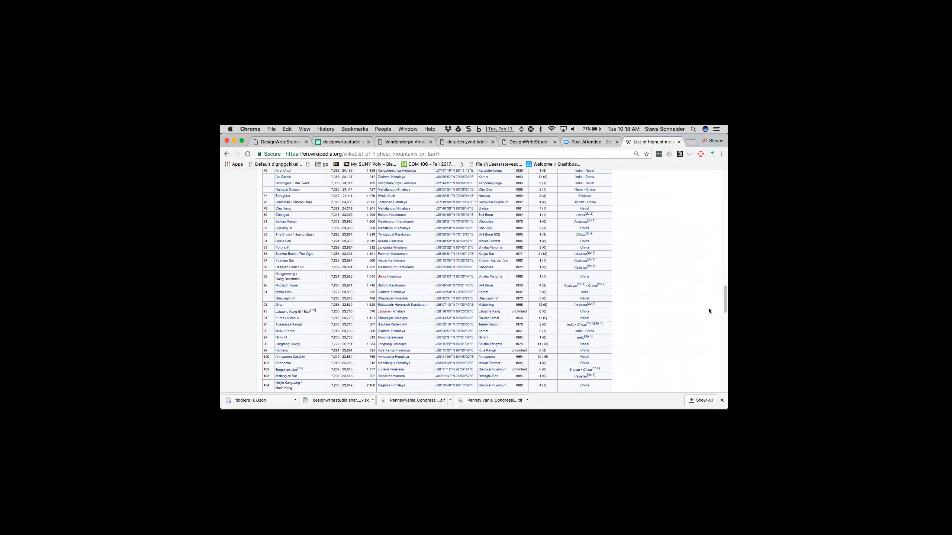
scroll(709, 311, "up", 3)
key("super+0")
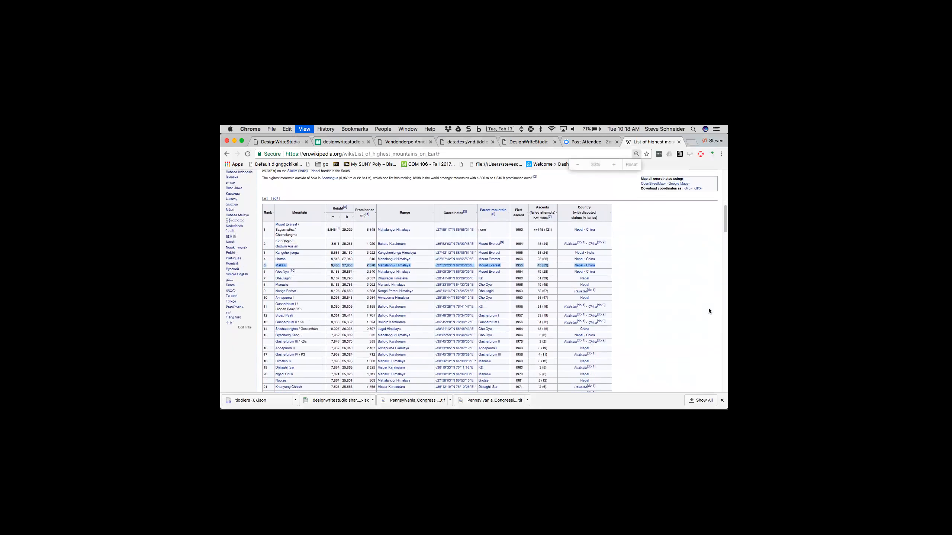
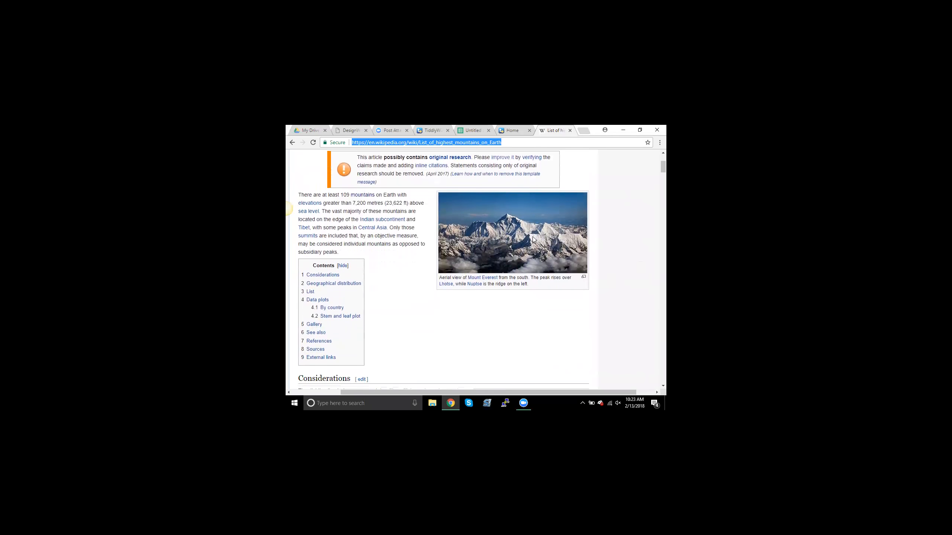
scroll(533, 239, "up", 3)
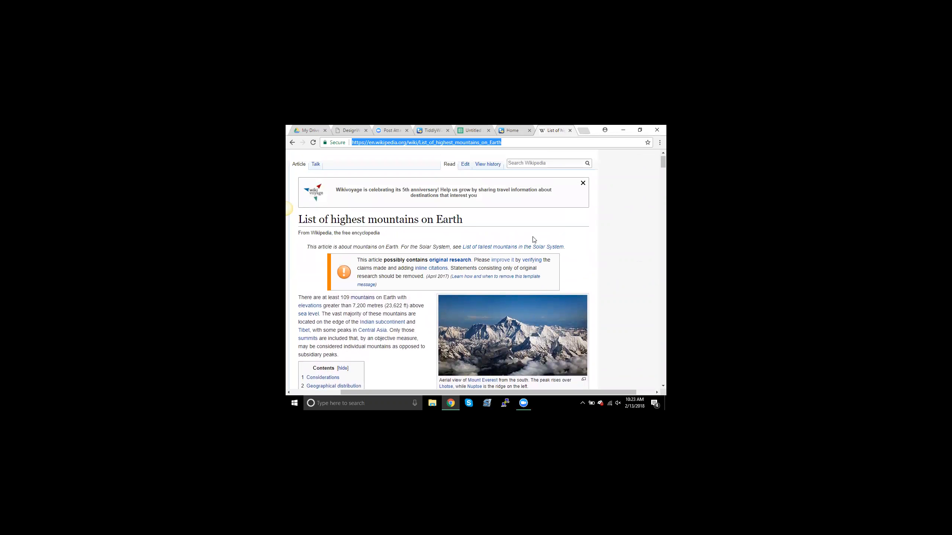
scroll(534, 239, "down", 5)
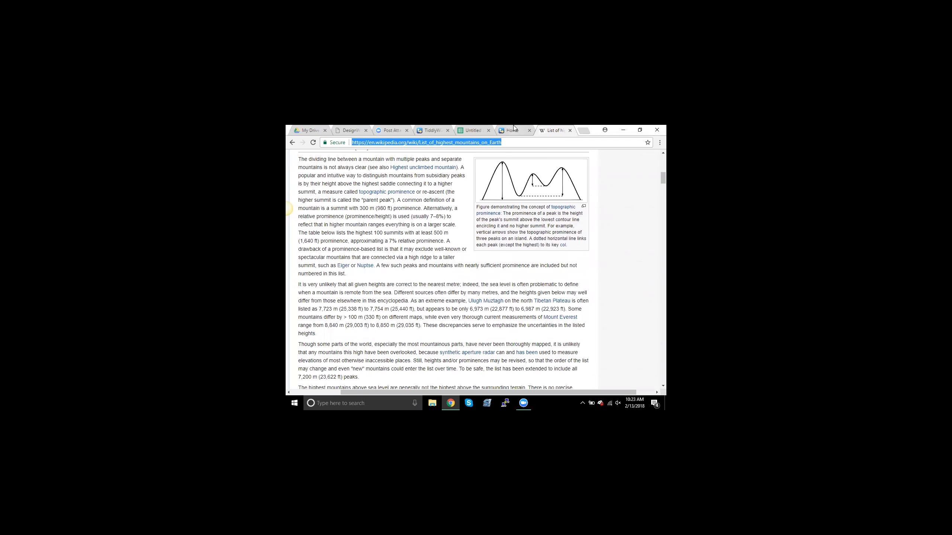
Switch to the spreadsheet and set the table index of cell A2's IMPORTHTML formula to 3, after trying 1
left_click(473, 130)
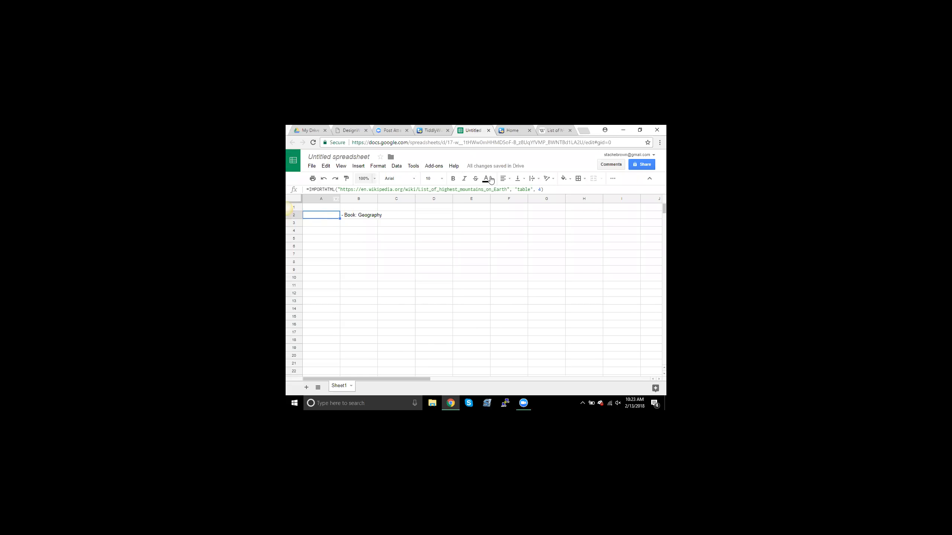
left_click(540, 188)
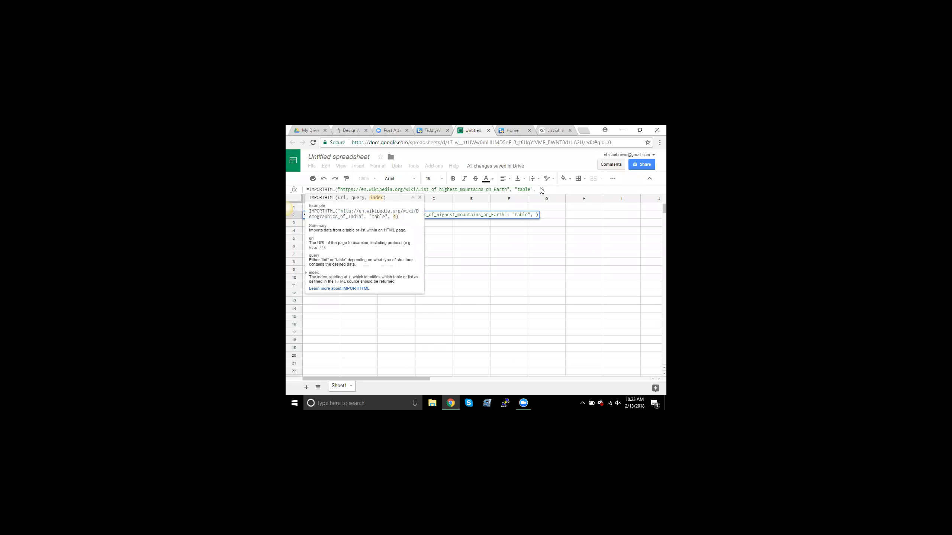
key("Return")
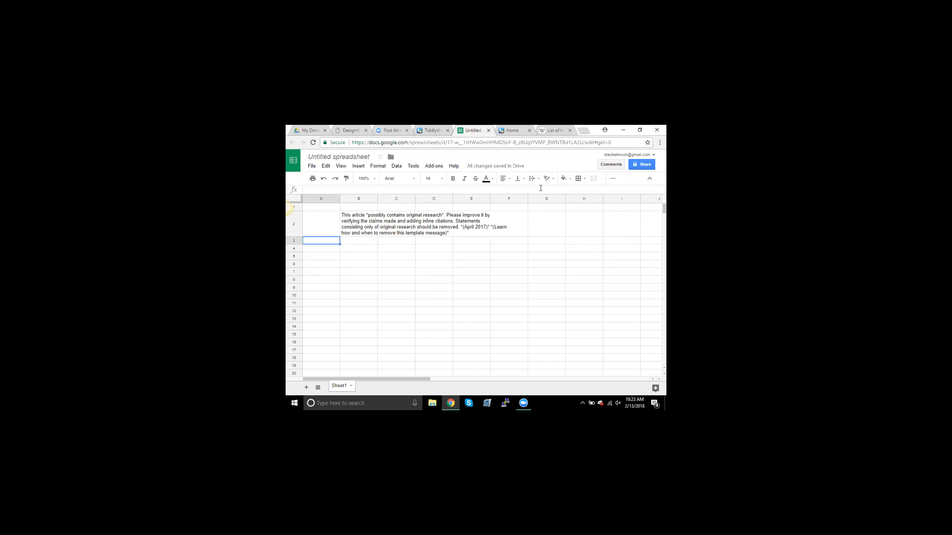
left_click(319, 223)
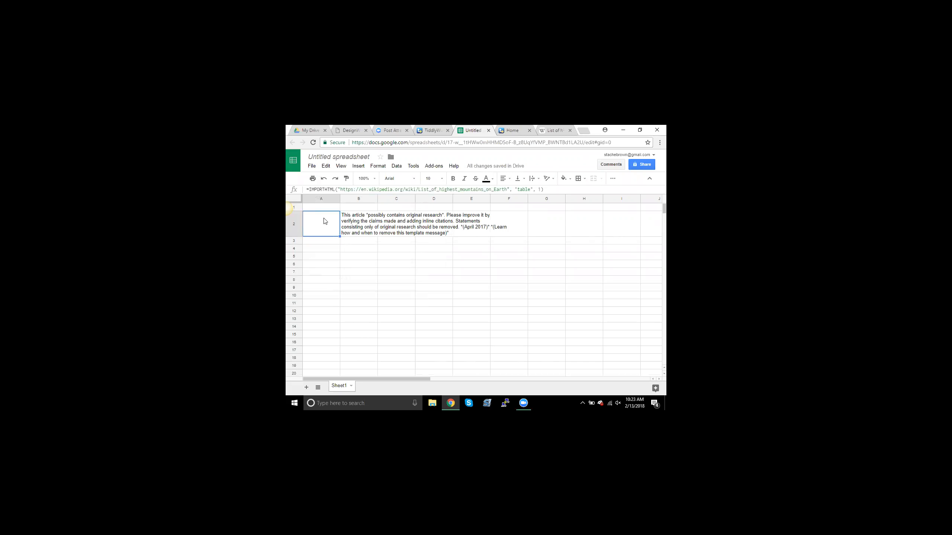
double_click(541, 189)
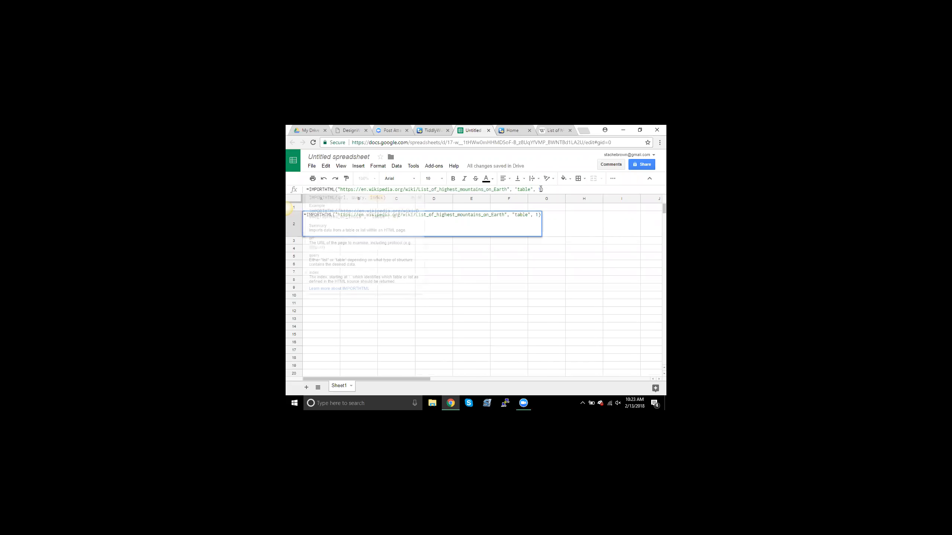
type("3")
key("Return")
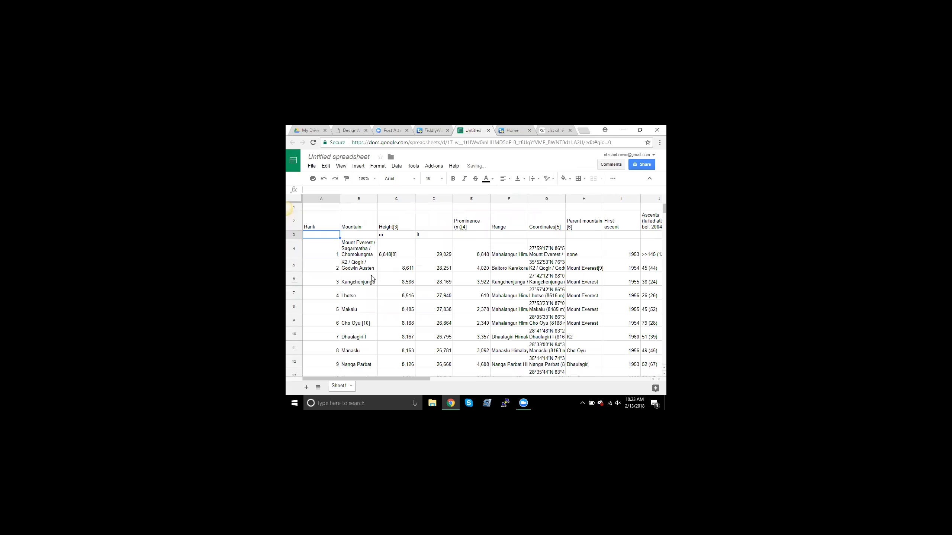
Survey the imported mountain table's columns, from rank through country, and its first rows
scroll(372, 278, "down", 1)
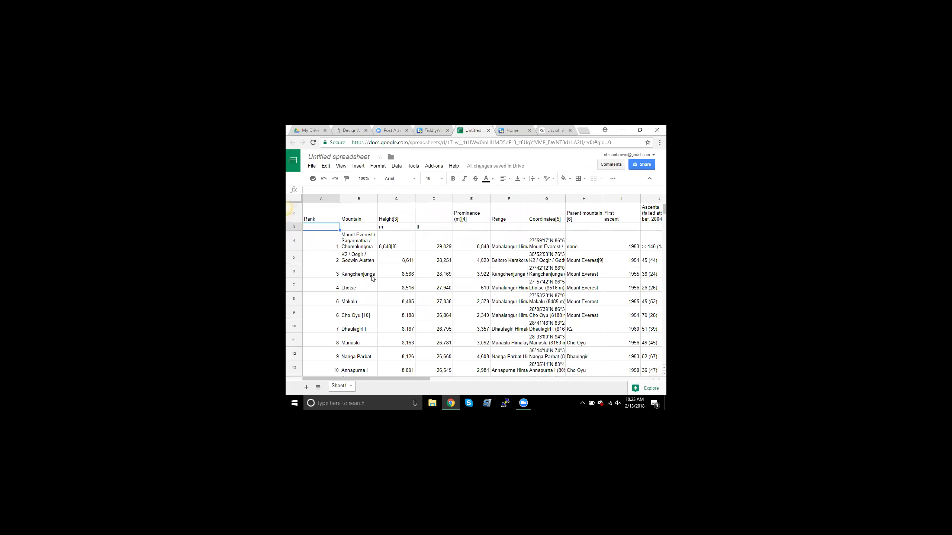
scroll(372, 278, "right", 3)
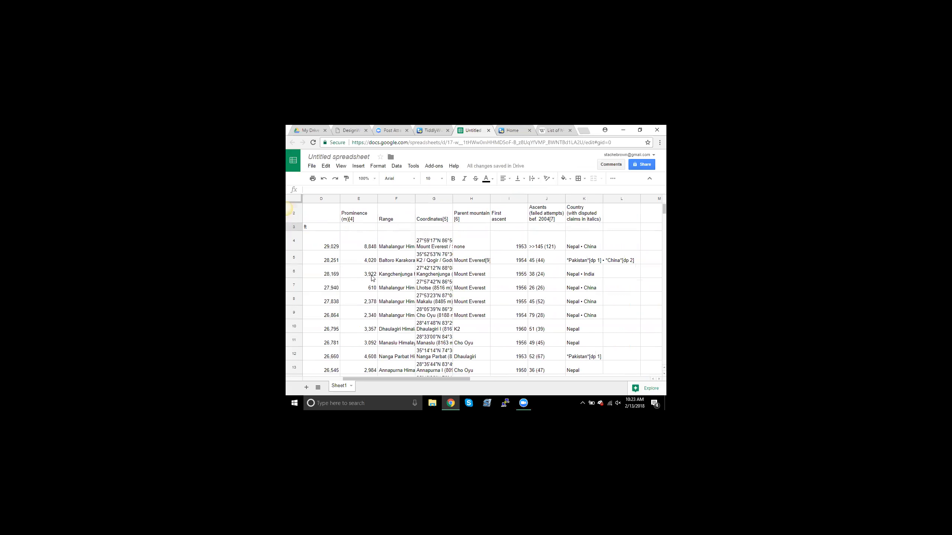
scroll(372, 278, "left", 1)
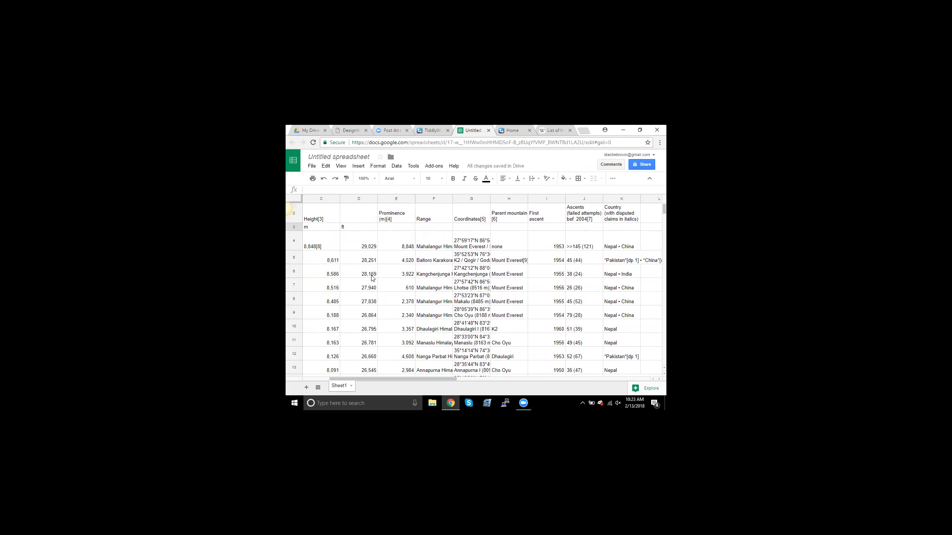
scroll(372, 278, "up", 1)
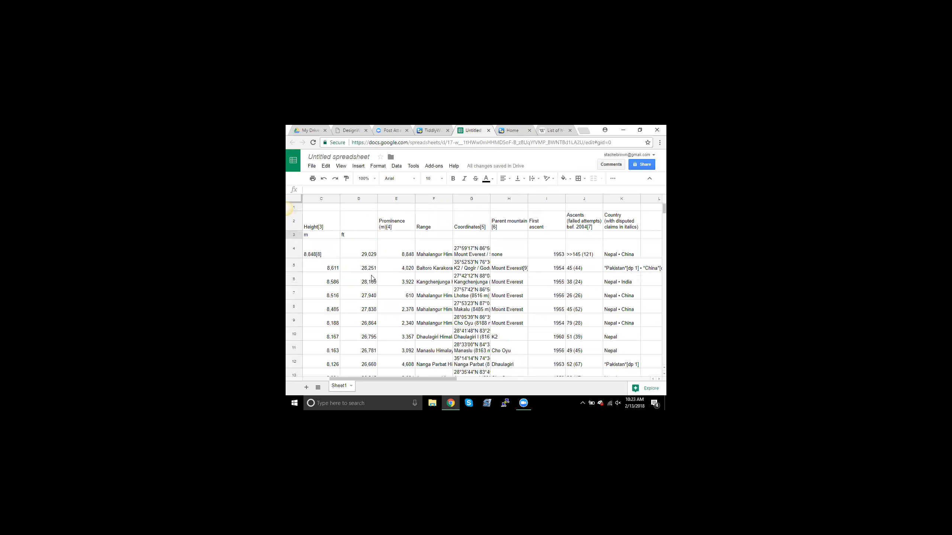
scroll(372, 279, "down", 2)
scroll(372, 278, "up", 2)
mouse_move(370, 378)
left_mouse_down()
mouse_move(349, 378)
mouse_move(387, 375)
mouse_move(351, 378)
left_mouse_up()
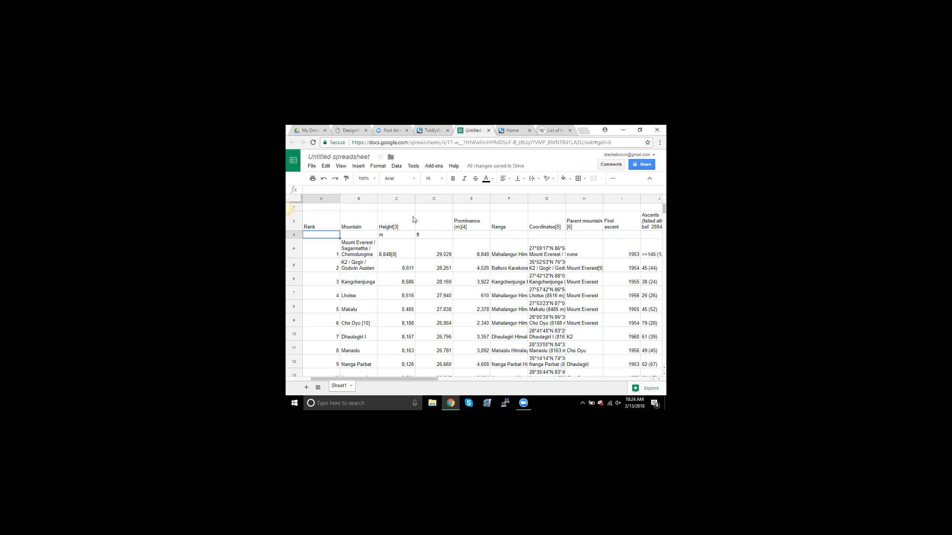
Replace the formula in cell A2 with a fresh one that begins with the IMPORTHTML function
double_click(329, 206)
left_click(324, 220)
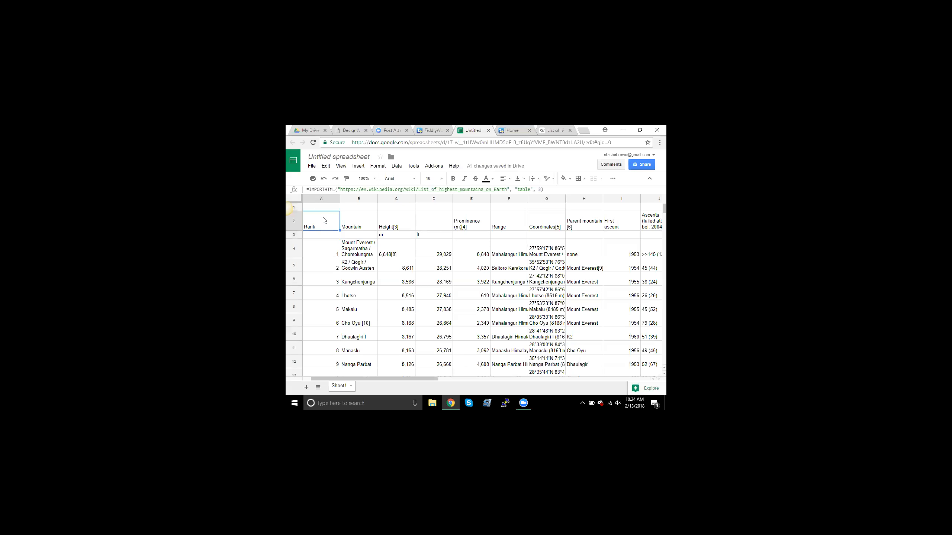
left_click_drag(550, 187, 339, 198)
left_click(337, 192)
left_click(546, 189)
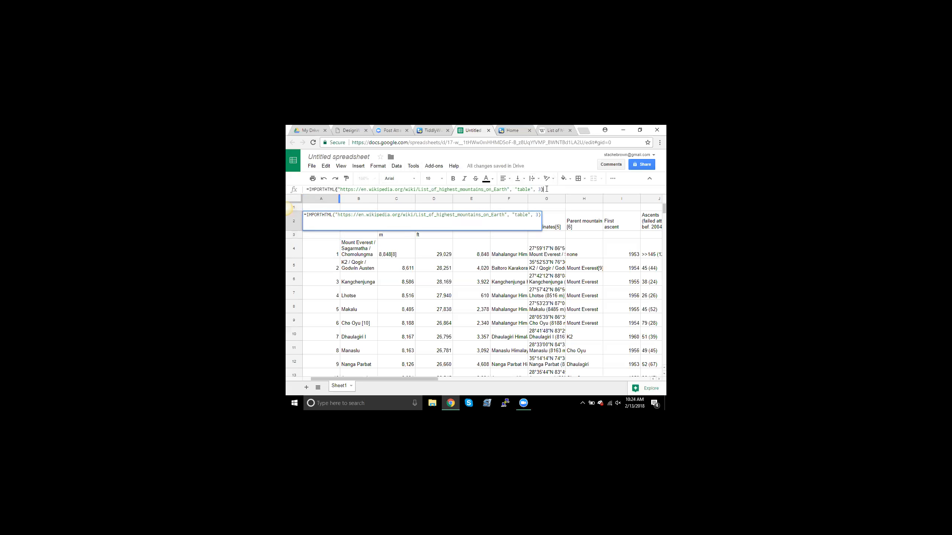
key("ctrl+a")
type("=")
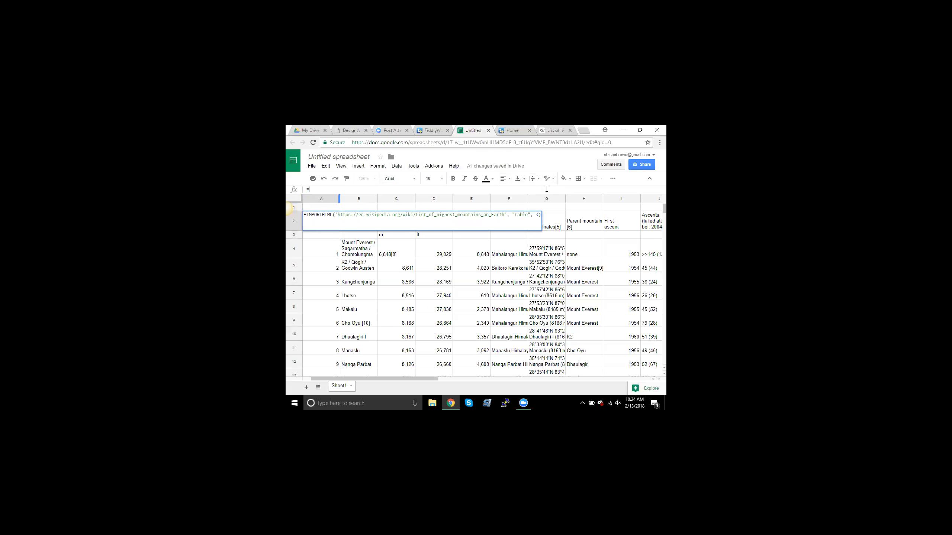
type("Imp")
key("Down")
key("Down")
key("Down")
key("Down")
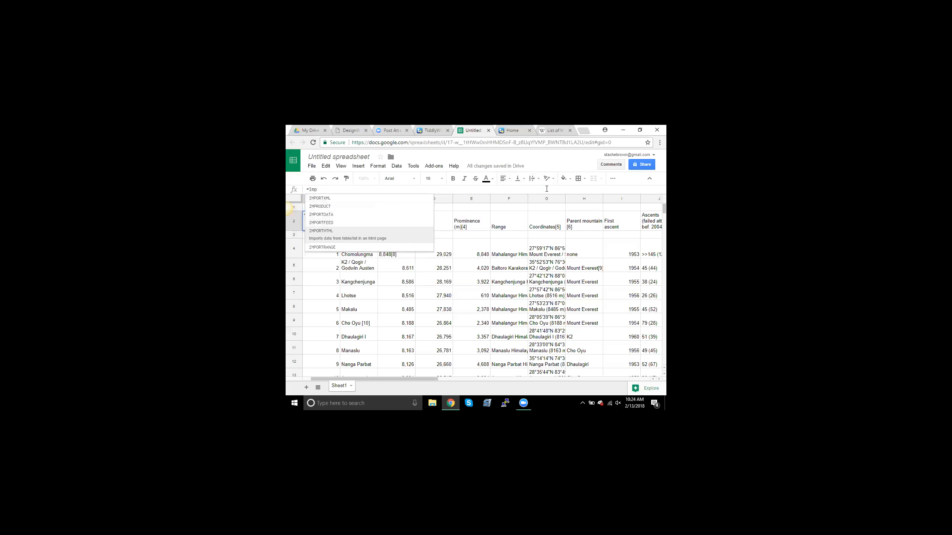
key("Tab")
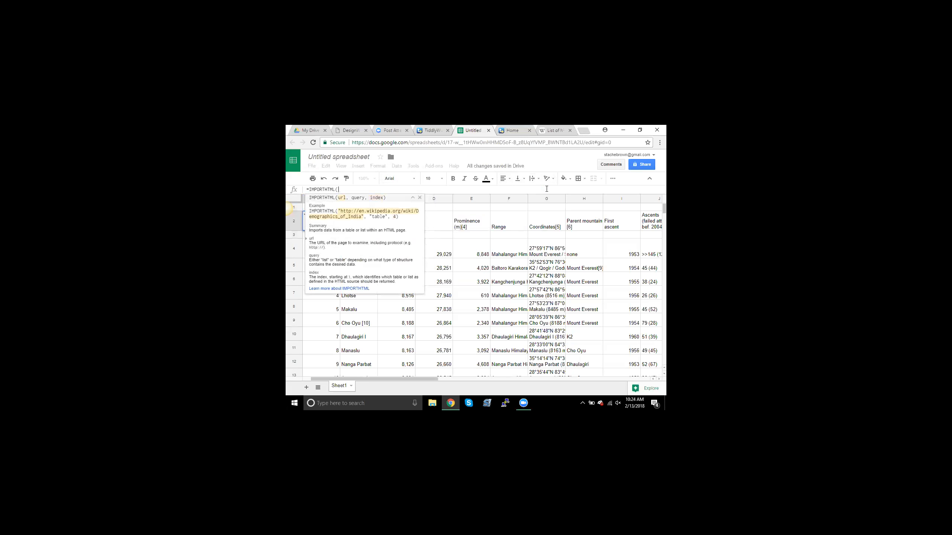
type("\"")
type("https://en.wikipedia.org/wiki/List_of_highest_mountains_on_Earth")
type("\"")
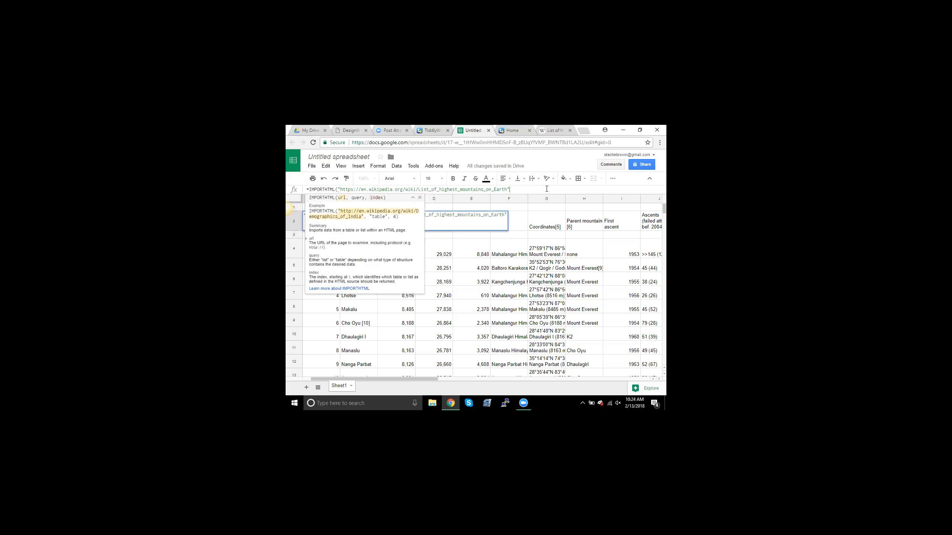
type(", \"tab;")
key("BackSpace")
type("le\",")
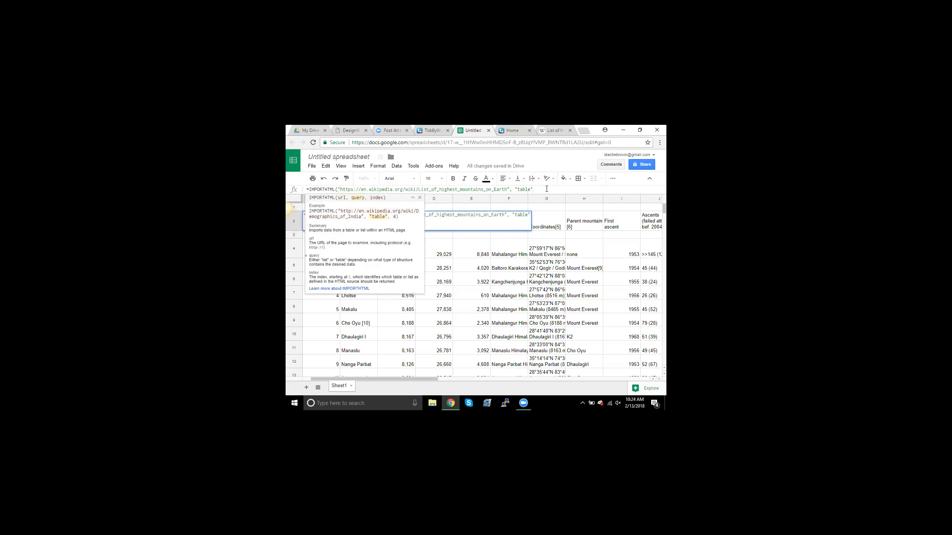
type(" 3)")
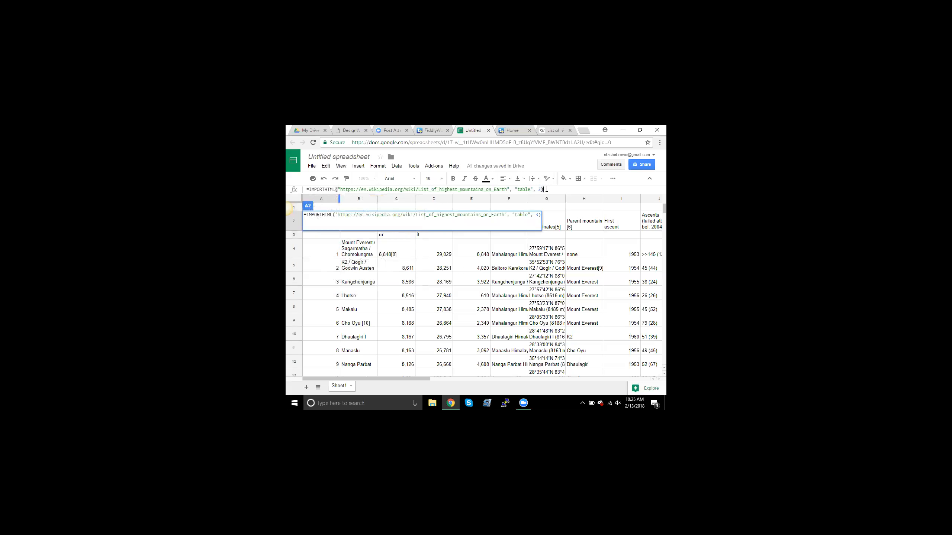
left_click(546, 189)
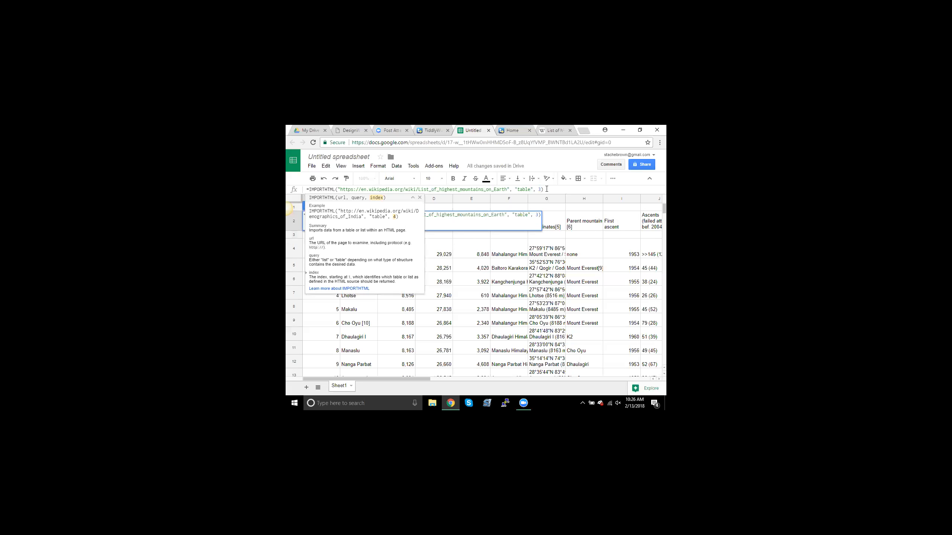
left_click(547, 189)
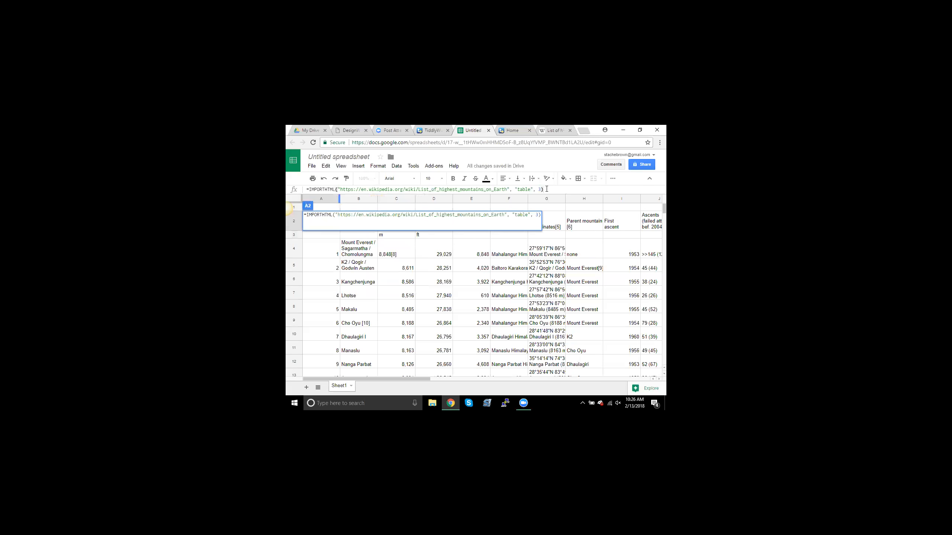
key("Return")
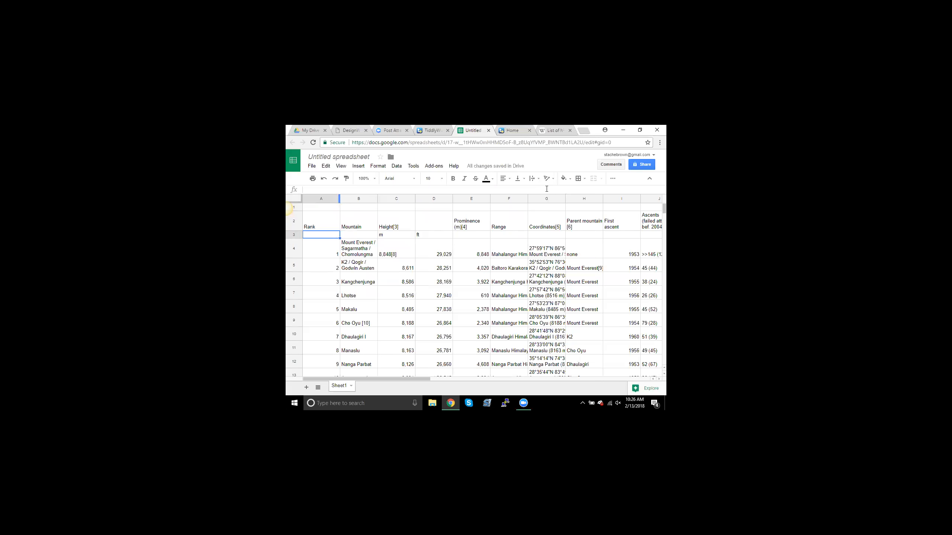
Enter the simplified headers rank, mountain, meters, feet and prominence in cells A1 to E1
left_click(319, 208)
type("rank")
key("Tab")
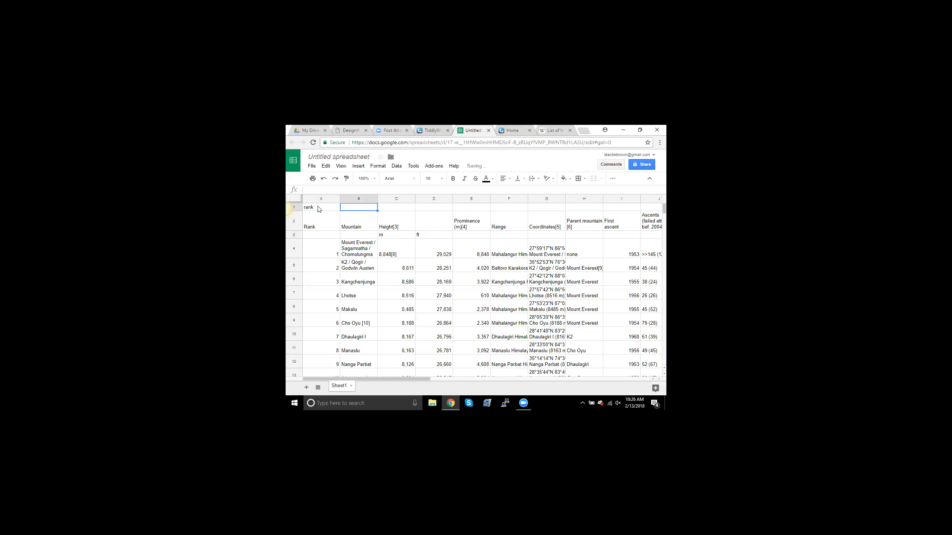
type("mountain")
key("Tab")
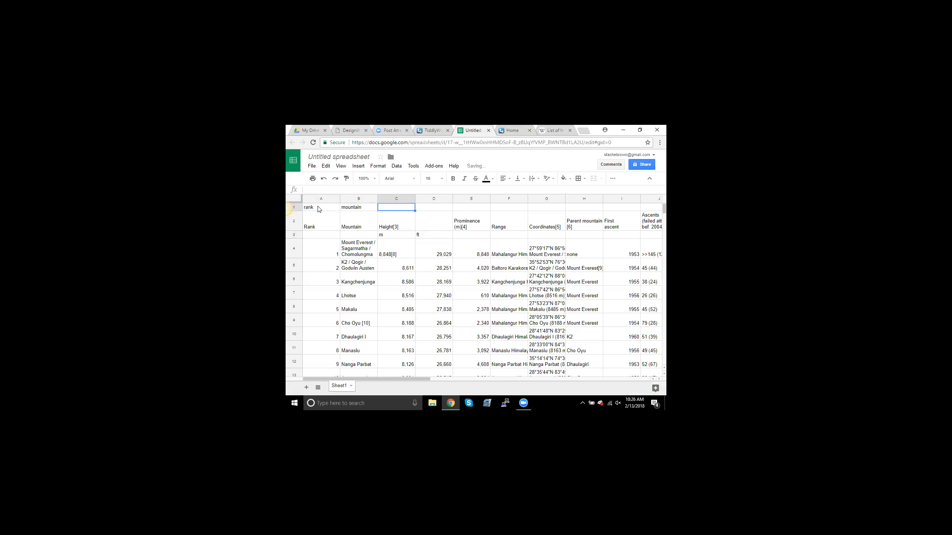
type("meters")
key("Tab")
type("feet")
key("Tab")
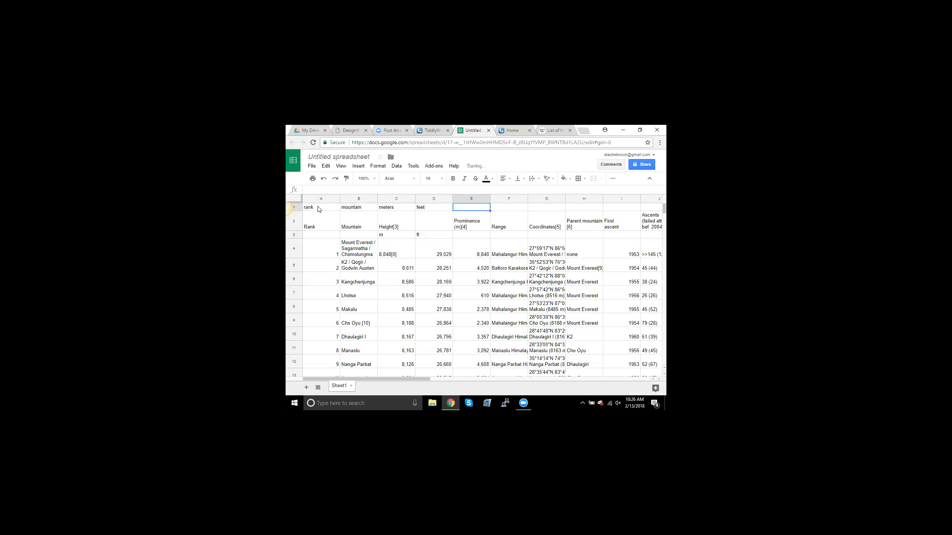
type("prominence (m)[4]")
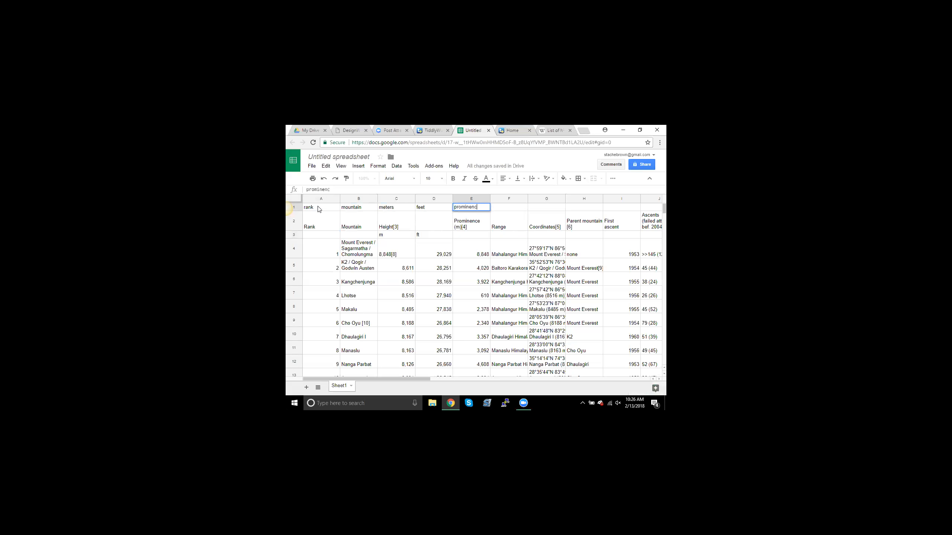
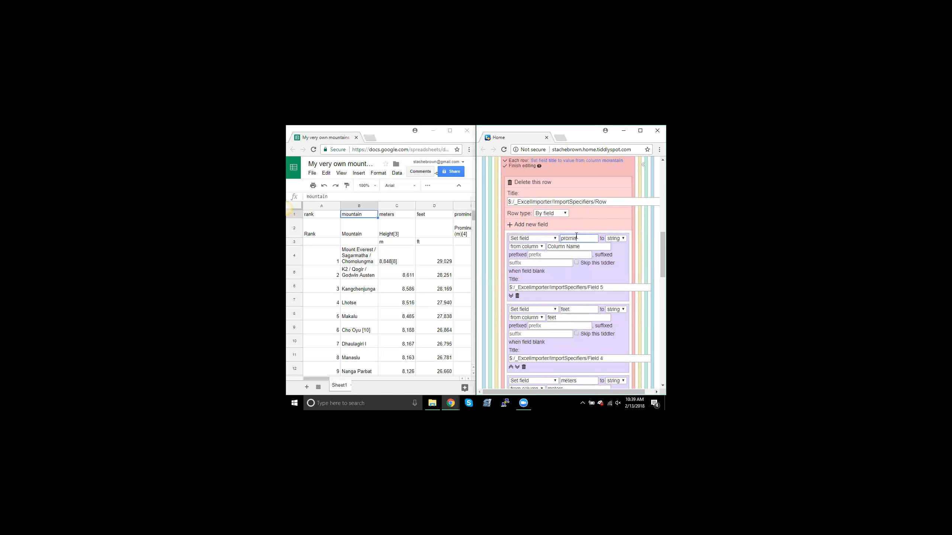
In the TiddlyWiki import row, map Field 5 to set prominence from the column prominence
key("Tab")
key("Tab")
key("Tab")
type("promin")
Add a new field to the import row that sets range from the spreadsheet column range
left_click(440, 196)
scroll(441, 230, "right", 3)
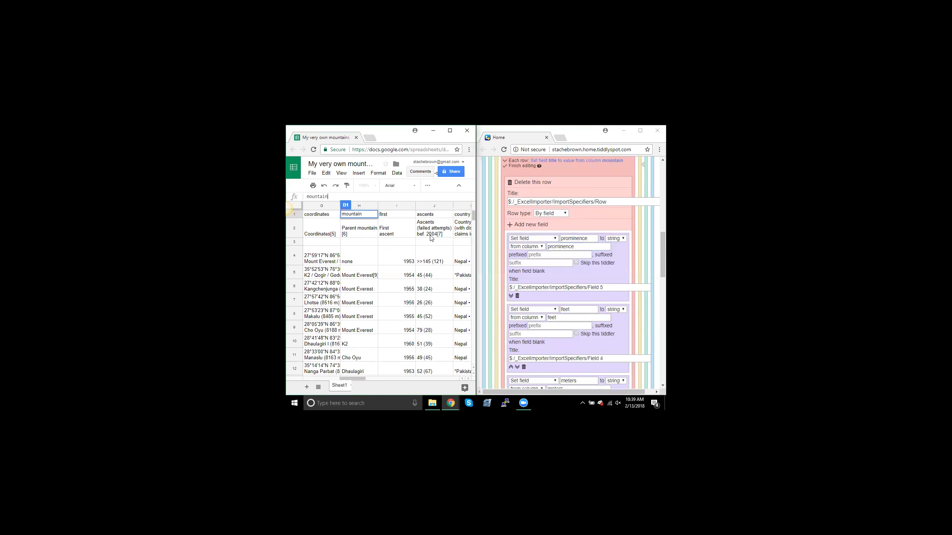
left_click(411, 262)
scroll(410, 261, "right", 1)
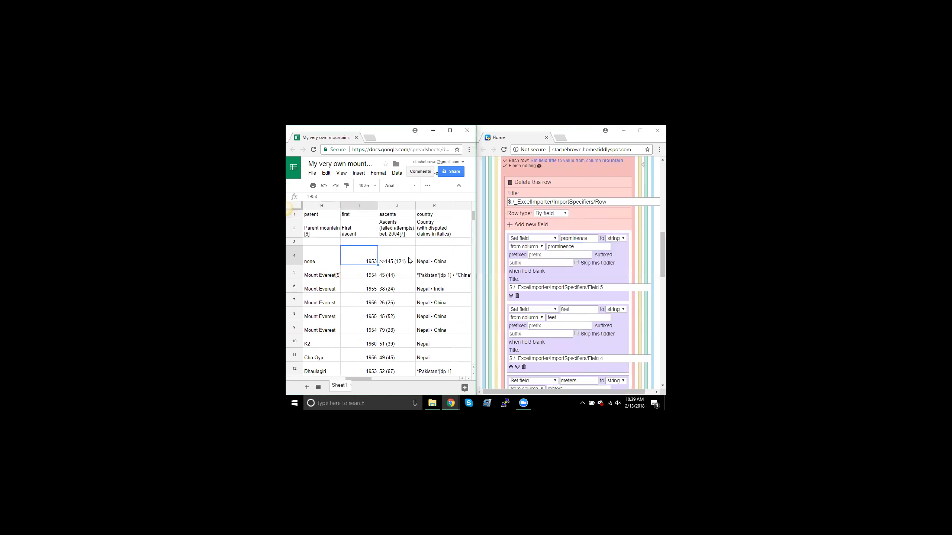
scroll(410, 260, "left", 3)
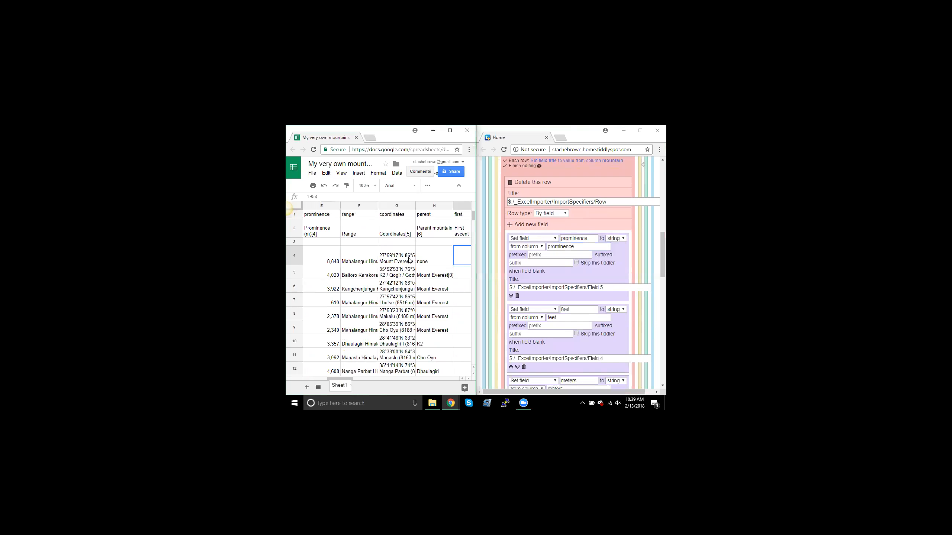
scroll(410, 260, "right", 1)
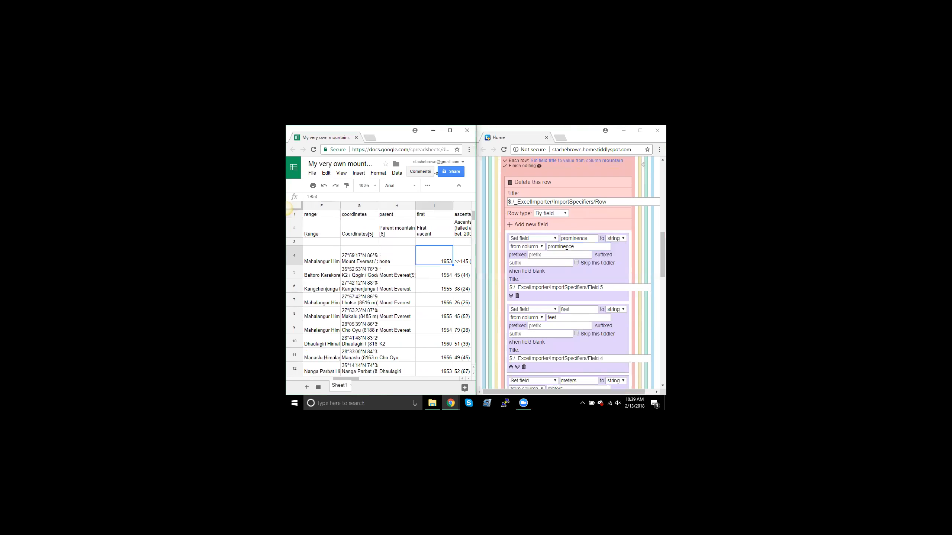
left_click(531, 225)
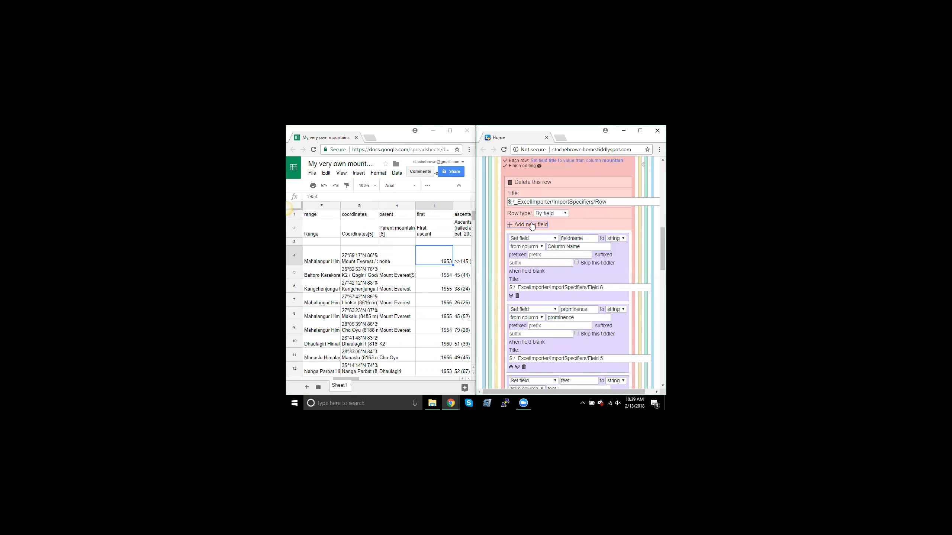
double_click(569, 238)
type("range")
key("Tab")
type("ra")
Add another import field that sets coordinates from the column coordinates
left_click(530, 225)
double_click(580, 239)
type("coordinates")
key("Tab")
type("coordinate")
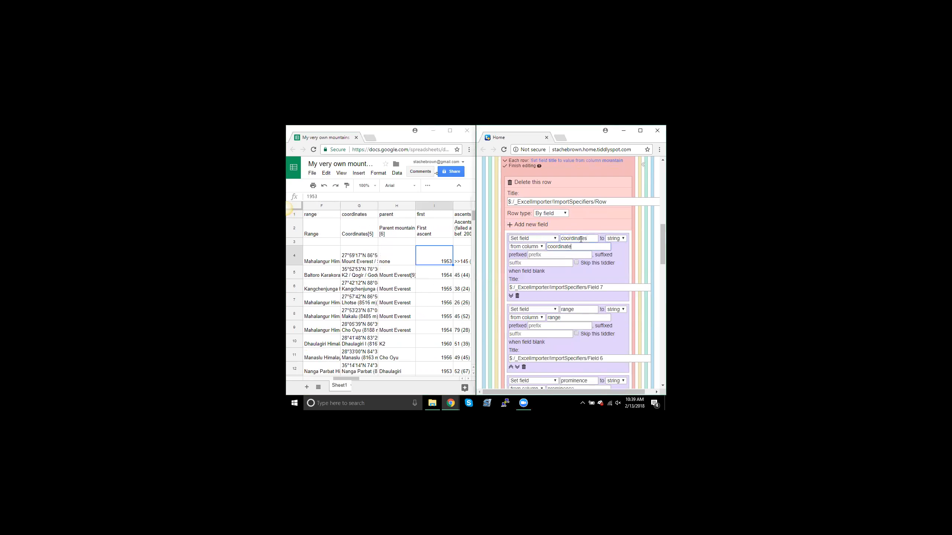
type("s")
Add an import field that sets parents from the column parents, and append two further blank fields
left_click(530, 225)
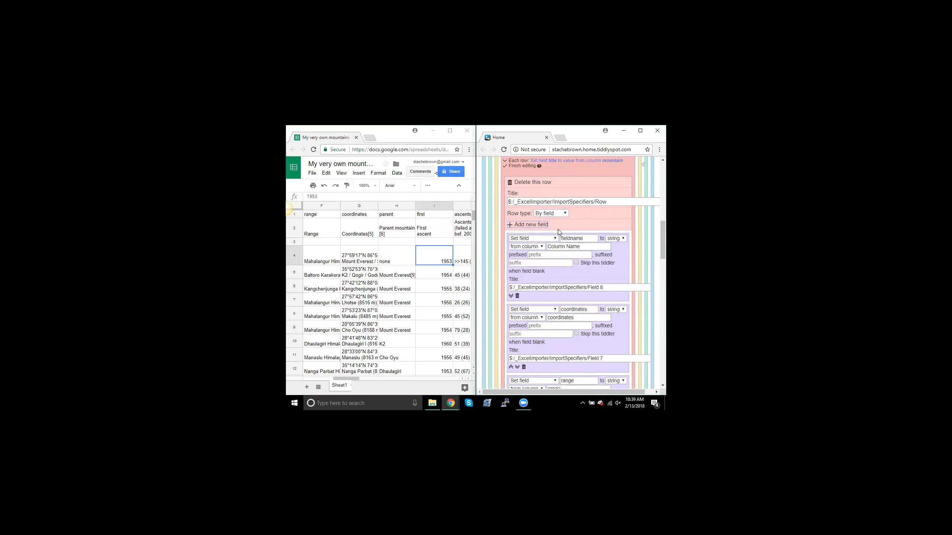
left_click(572, 237)
type("paret")
type("ts")
key("Tab")
type("parents")
double_click(529, 225)
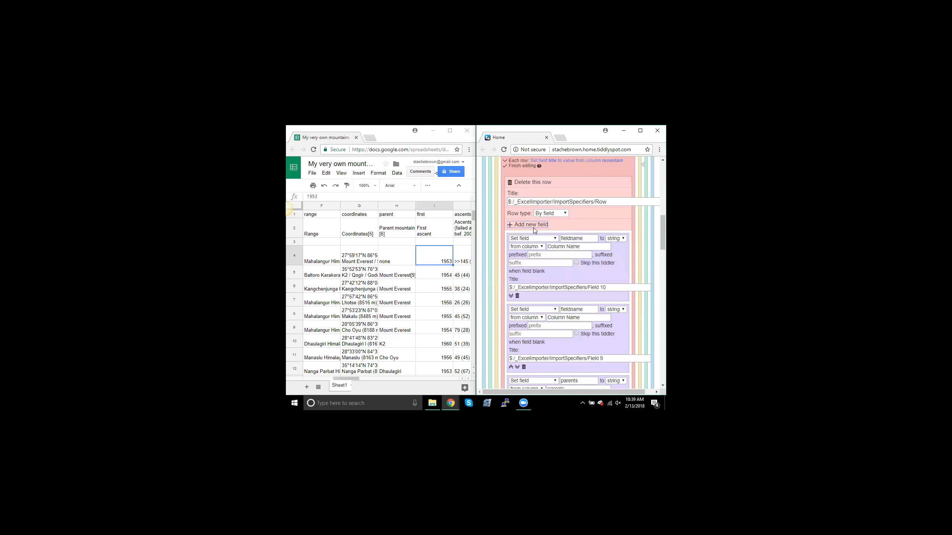
Correct Field 8 of the import row so it sets parent from the column parent
scroll(581, 324, "down", 1)
scroll(581, 324, "down", 2)
left_click(582, 315)
key("BackSpace")
left_click(579, 325)
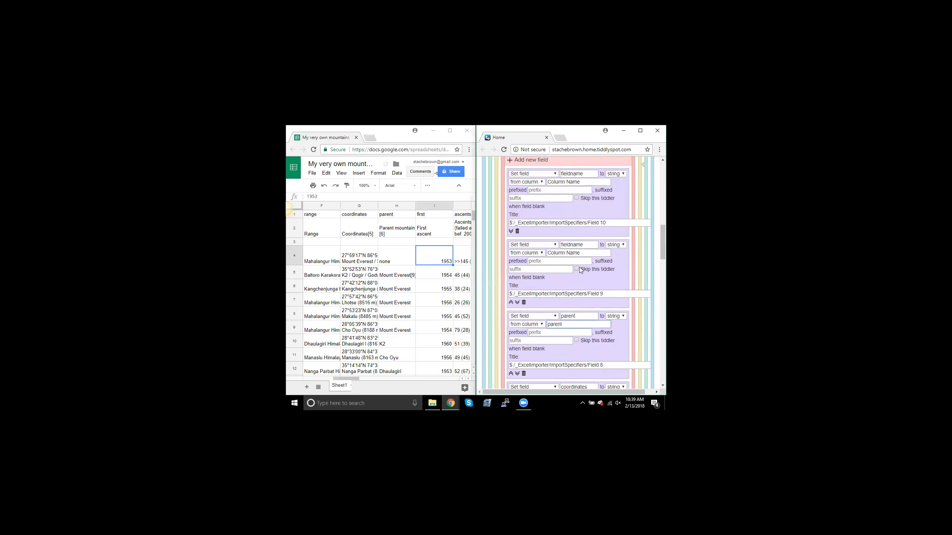
Map the blank Field 9 to set first from the spreadsheet column first
double_click(577, 245)
type("first")
key("Tab")
key("Tab")
key("Tab")
type("firs")
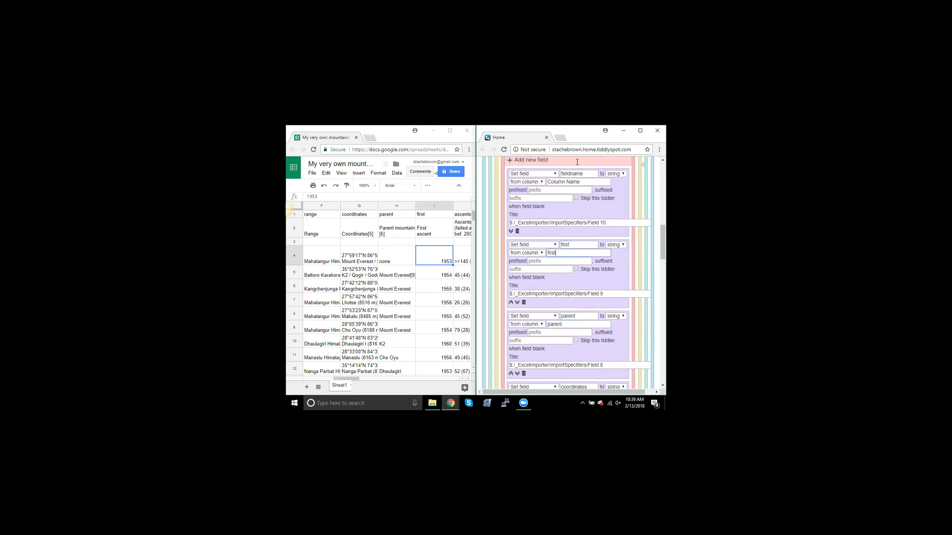
Map the blank Field 10 to set ascents from the column ascents
double_click(577, 173)
type("ascents")
key("Tab")
type("ascent")
Check the spreadsheet's next column header, and add an import field that sets country from the column country
left_click(426, 255)
scroll(425, 258, "right", 1)
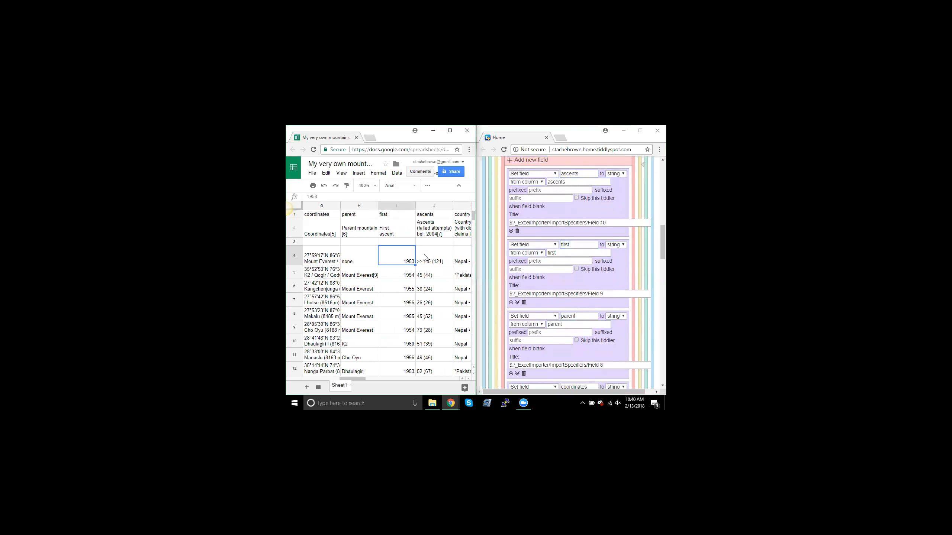
left_click(535, 164)
left_click(574, 174)
type("country")
key("Tab")
key("Tab")
type("country")
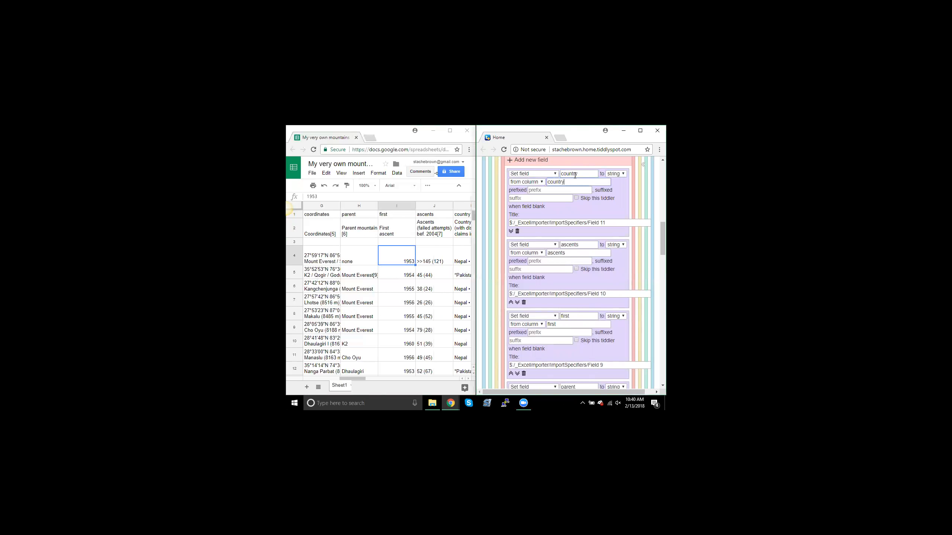
Move the TiddlyWiki Home page back into the main browser window as a tab
scroll(575, 221, "down", 6)
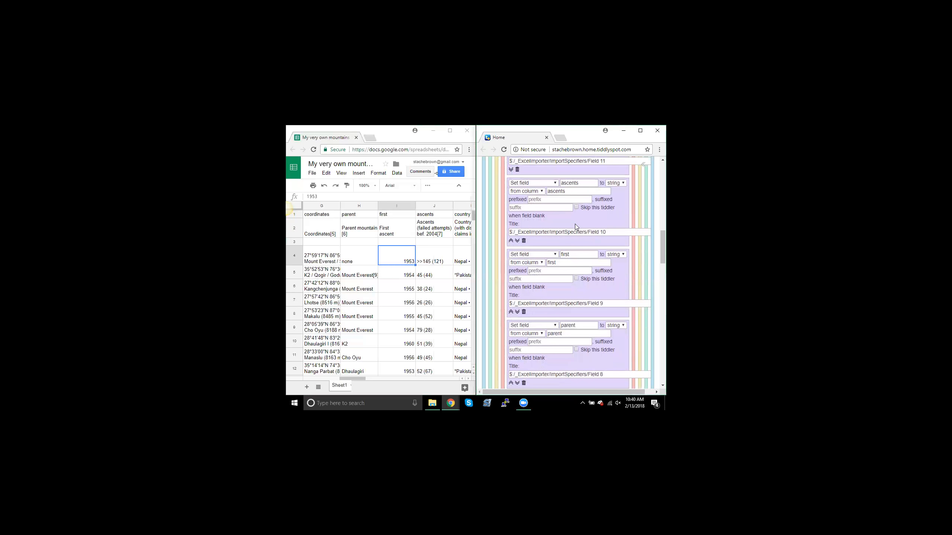
scroll(575, 224, "down", 2)
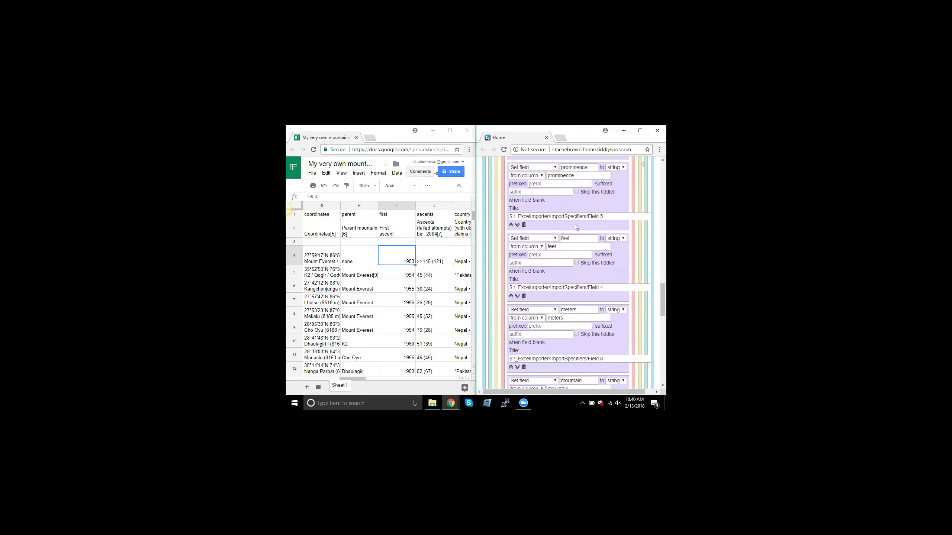
scroll(575, 224, "up", 10)
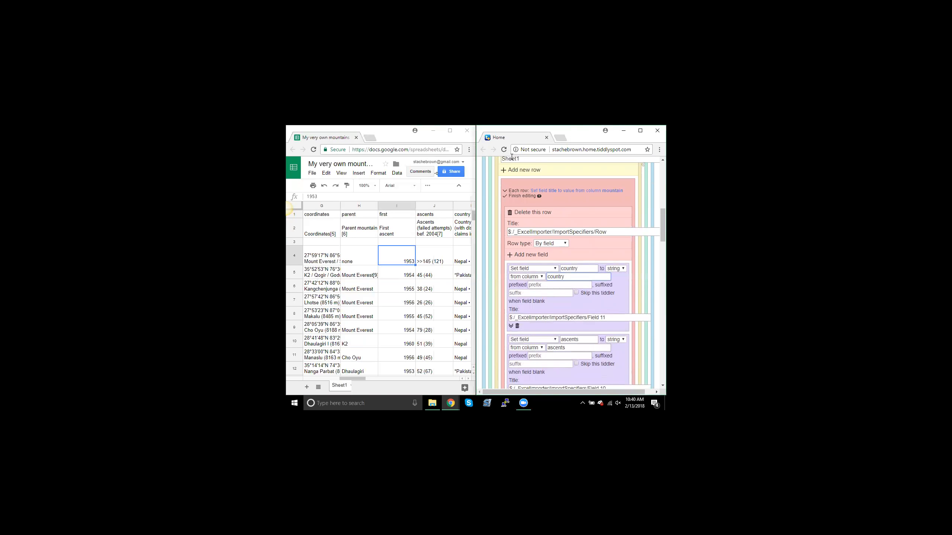
left_click_drag(485, 128, 562, 129)
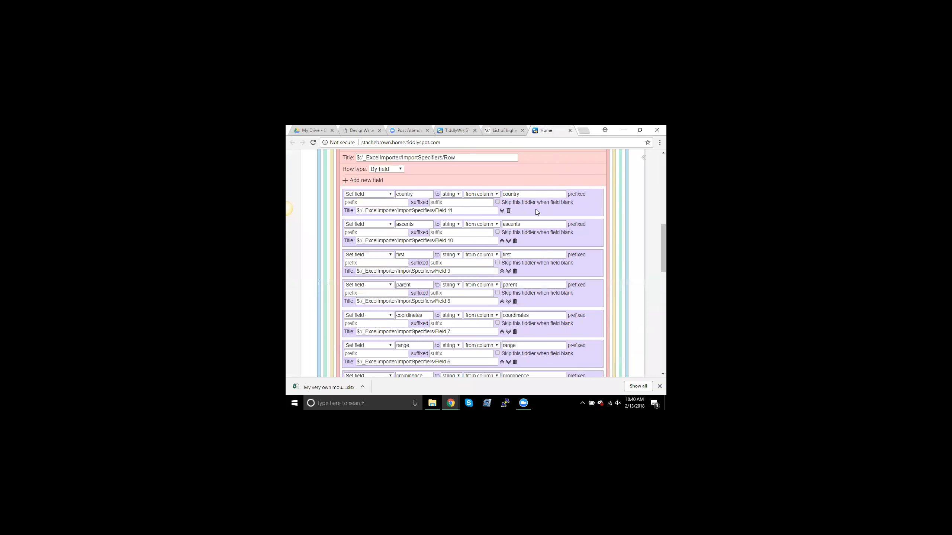
Add a new field to the import row that appends to the list field tags
scroll(536, 211, "down", 1)
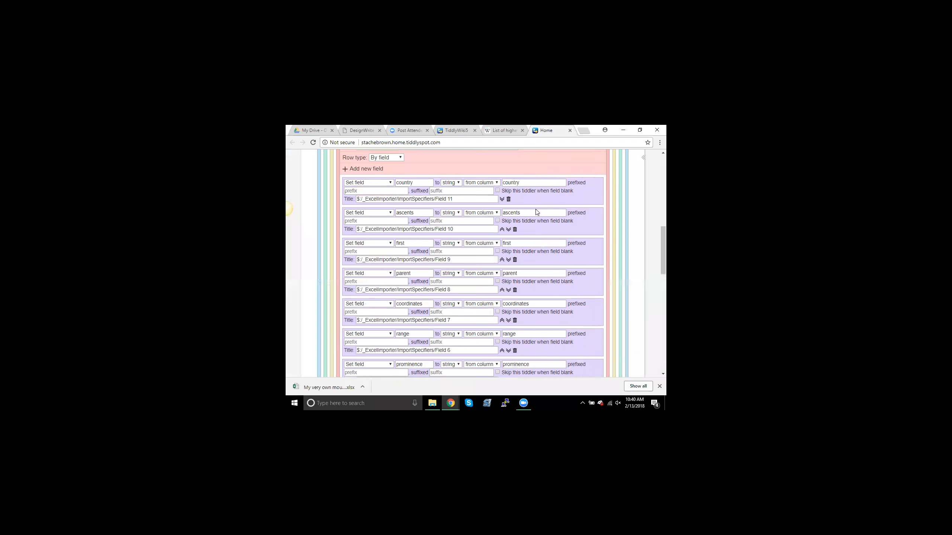
scroll(536, 210, "up", 1)
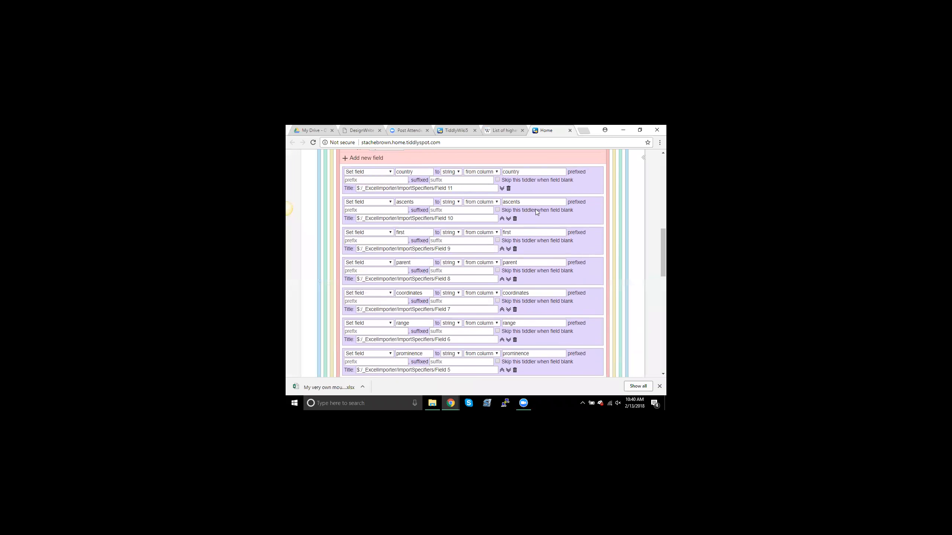
scroll(536, 212, "up", 1)
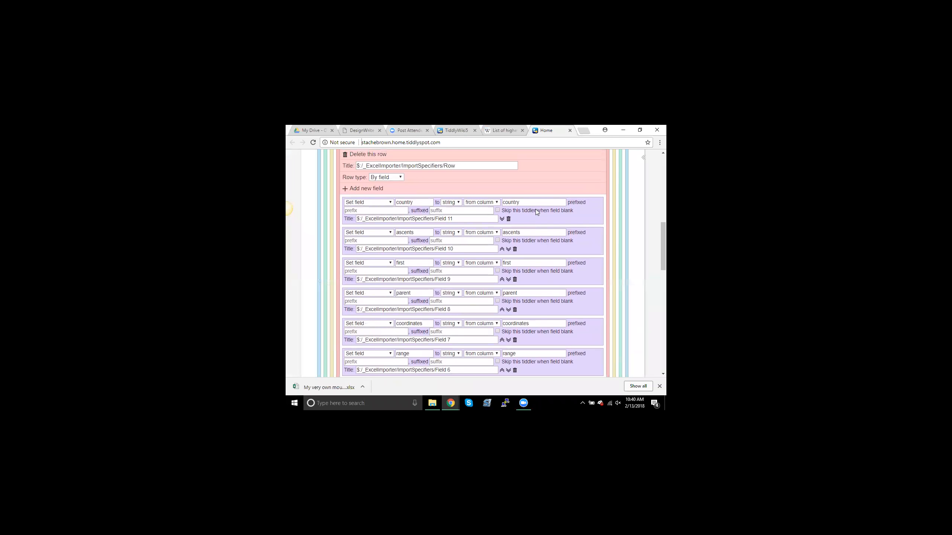
scroll(537, 212, "up", 1)
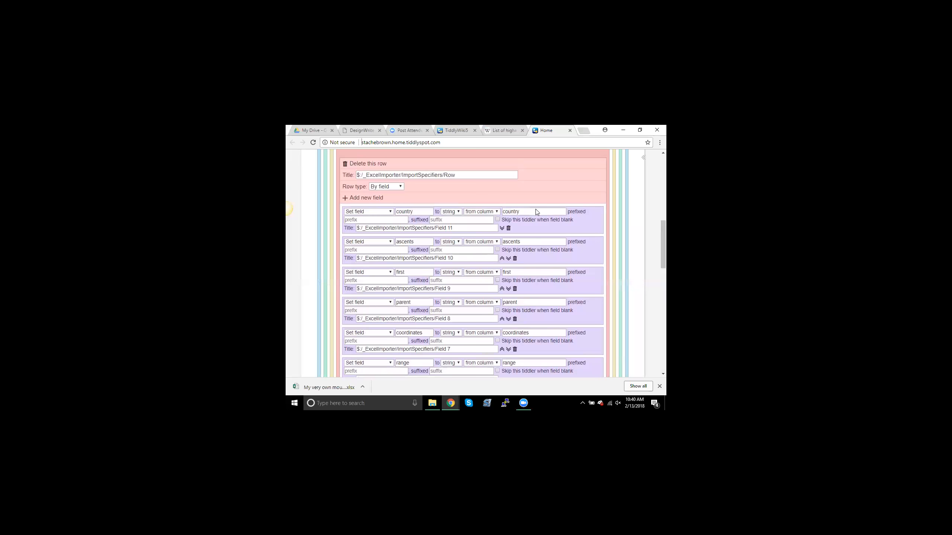
left_click(358, 199)
left_click(380, 211)
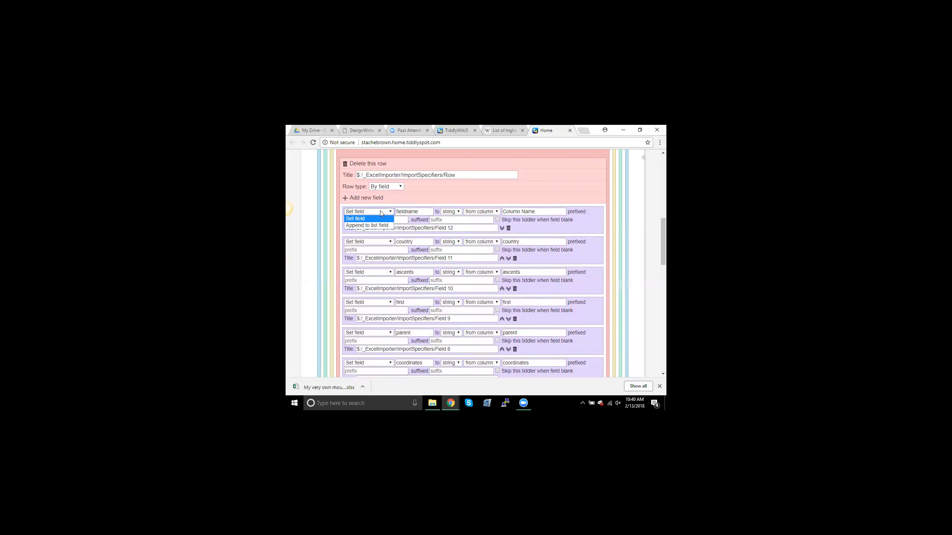
left_click(381, 224)
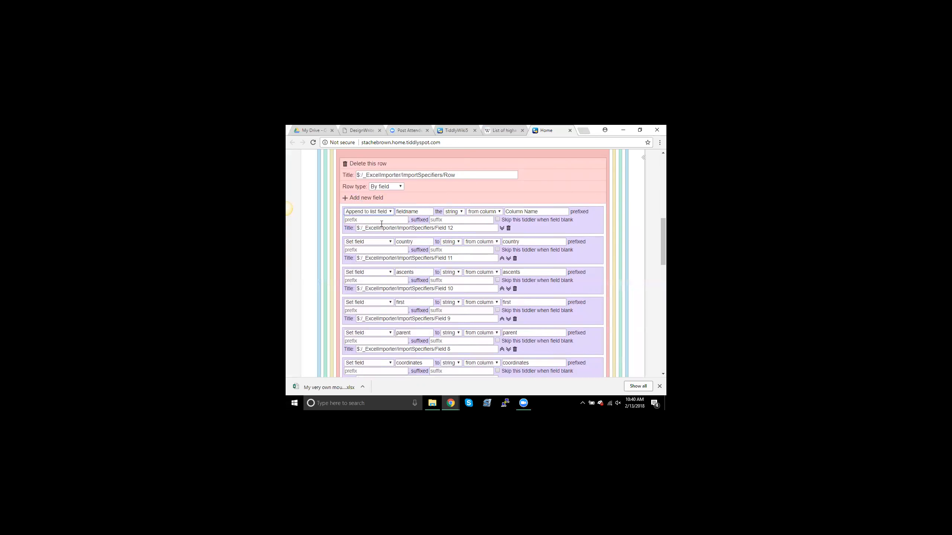
double_click(412, 211)
type("tags")
Make the tags field's value the constant string Mountain
left_click(454, 211)
left_click(457, 225)
left_click(483, 211)
left_click(480, 226)
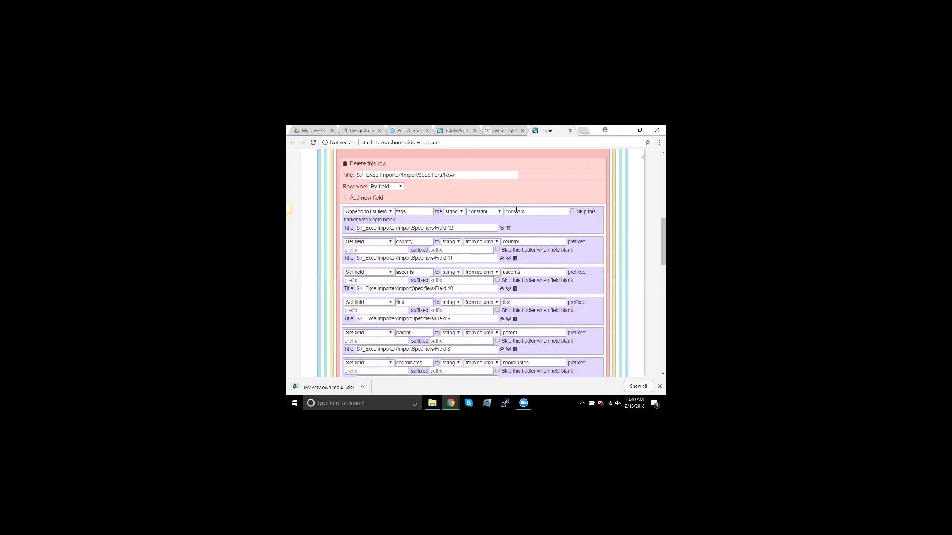
left_click(516, 210)
type("Mountain")
Check the import row's field definitions and finish editing the row
scroll(545, 216, "down", 7)
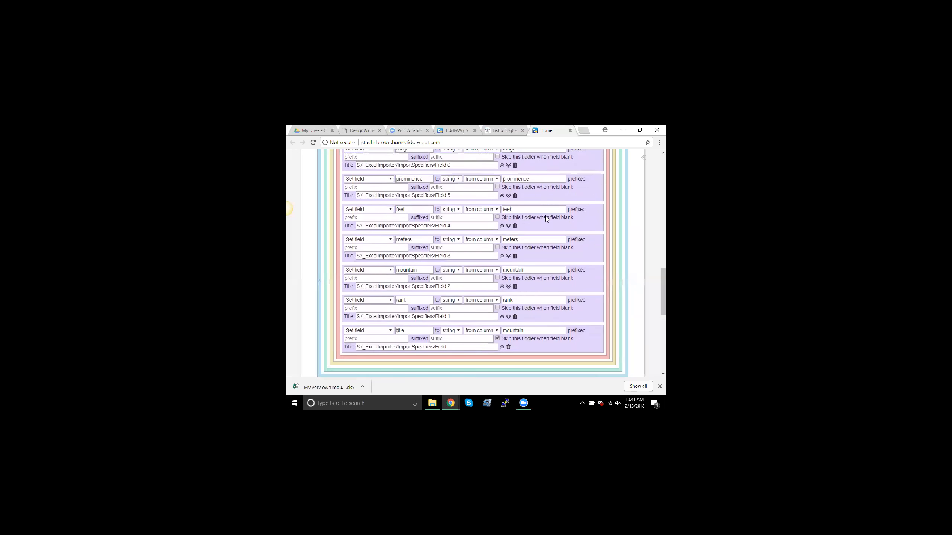
scroll(545, 216, "up", 12)
scroll(546, 220, "up", 2)
scroll(545, 219, "down", 4)
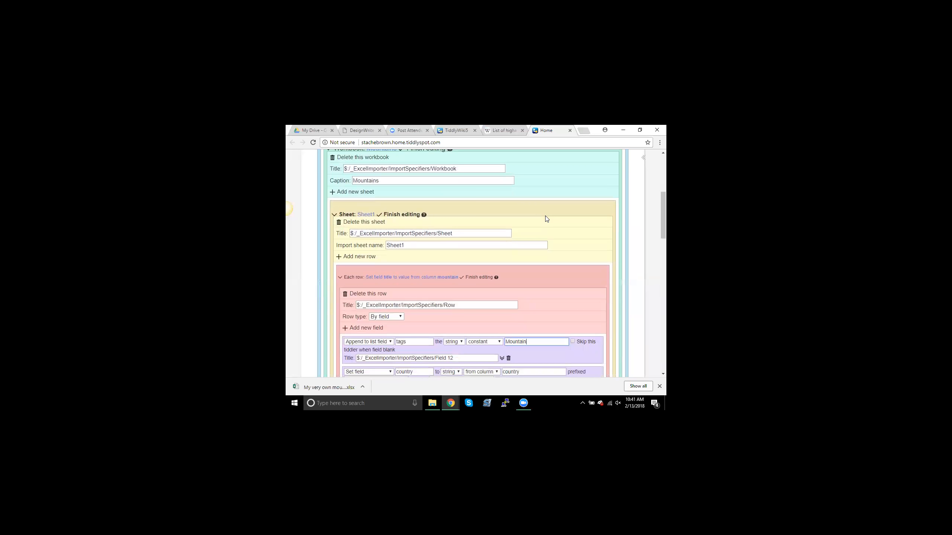
scroll(545, 218, "down", 2)
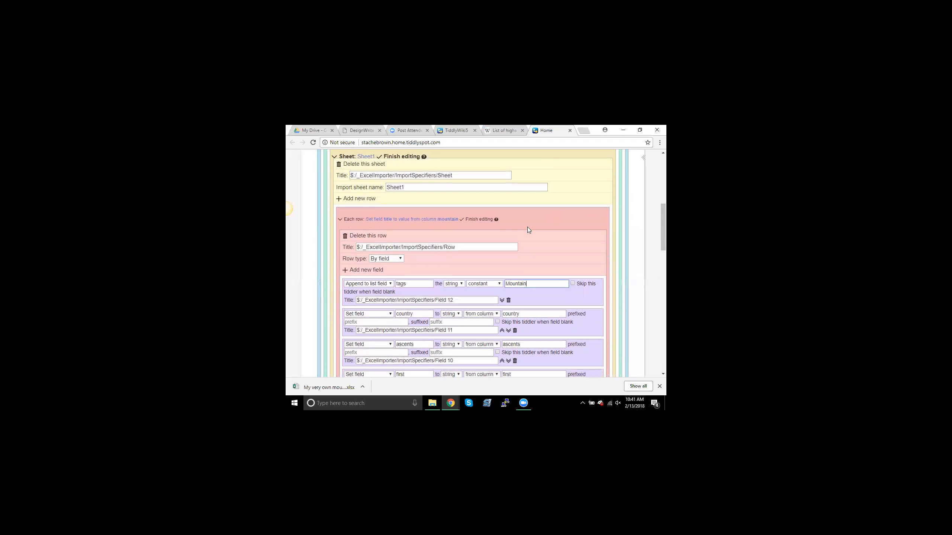
left_click(463, 221)
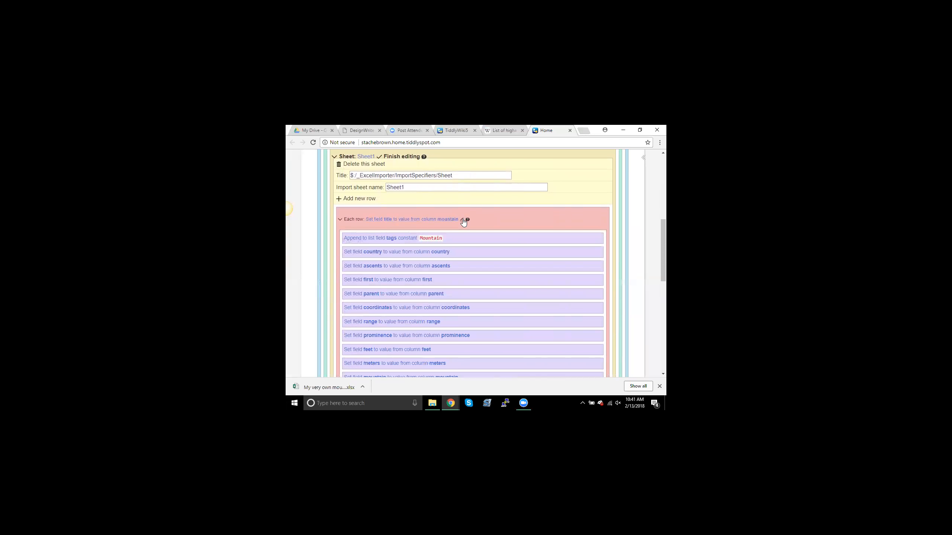
Review the import row's summarized list of field rules, from tags through title
scroll(492, 237, "down", 3)
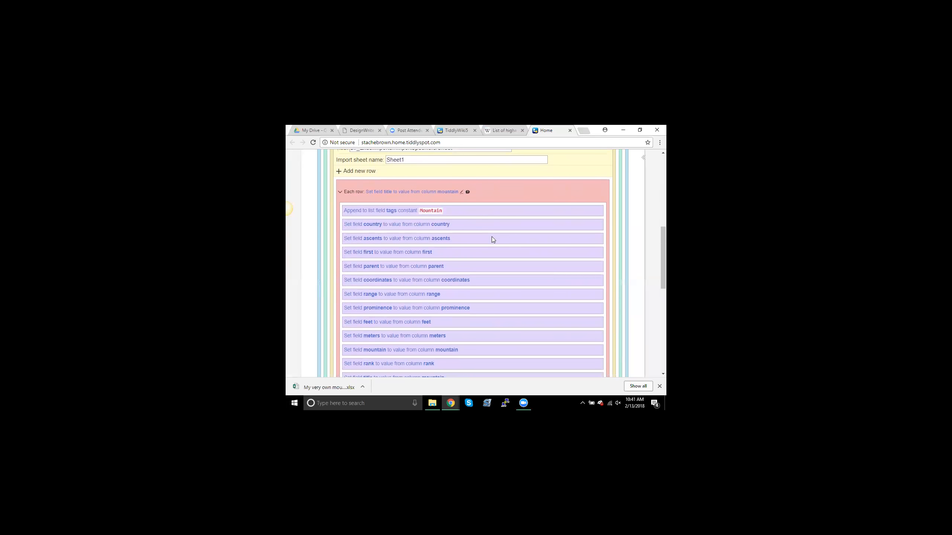
scroll(491, 239, "down", 2)
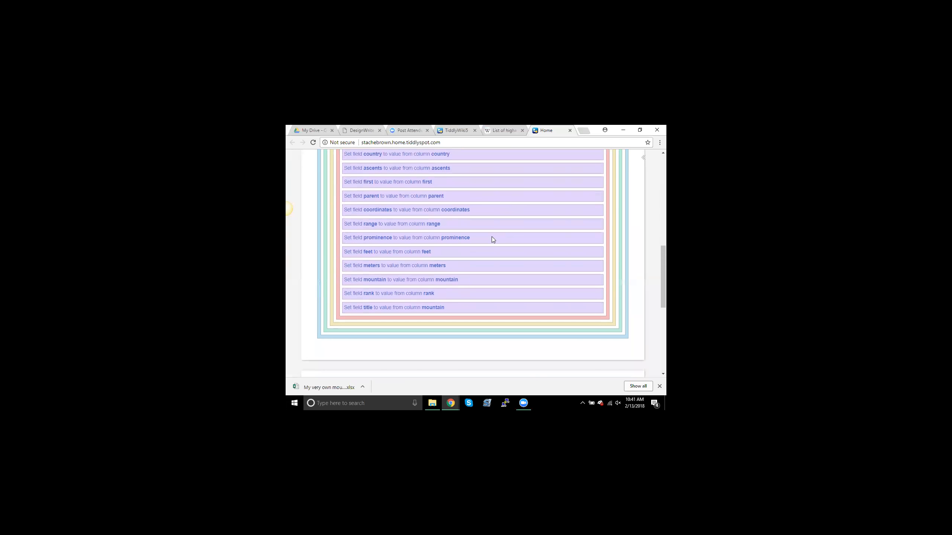
scroll(492, 240, "up", 1)
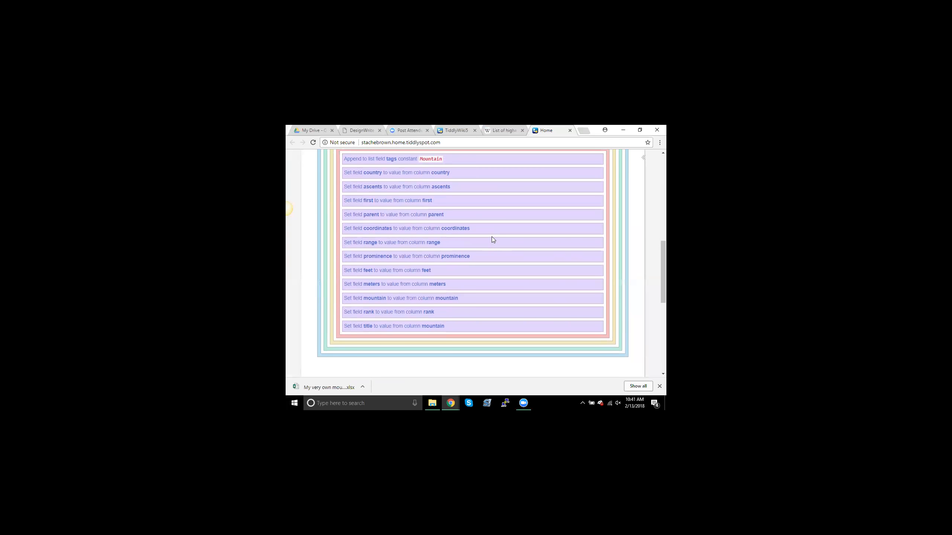
scroll(491, 237, "up", 1)
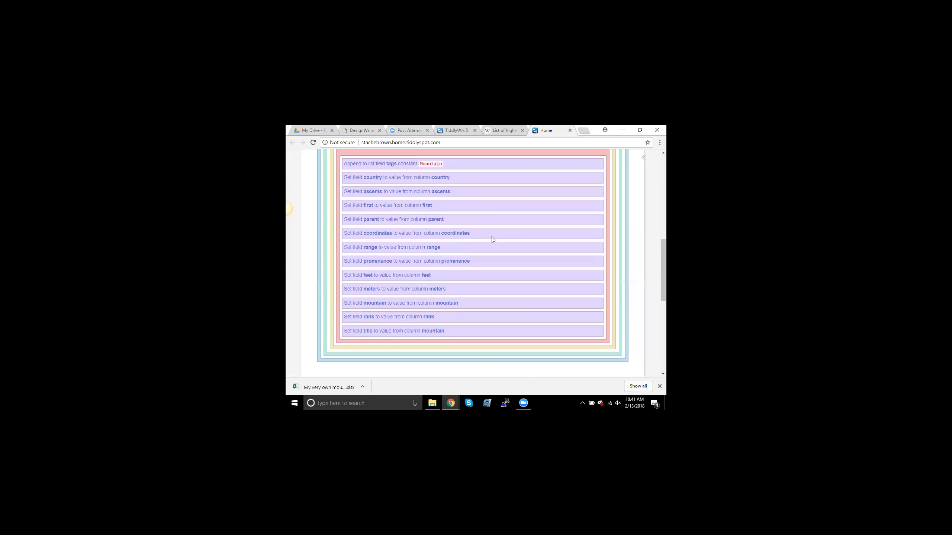
scroll(492, 237, "up", 1)
scroll(492, 236, "up", 3)
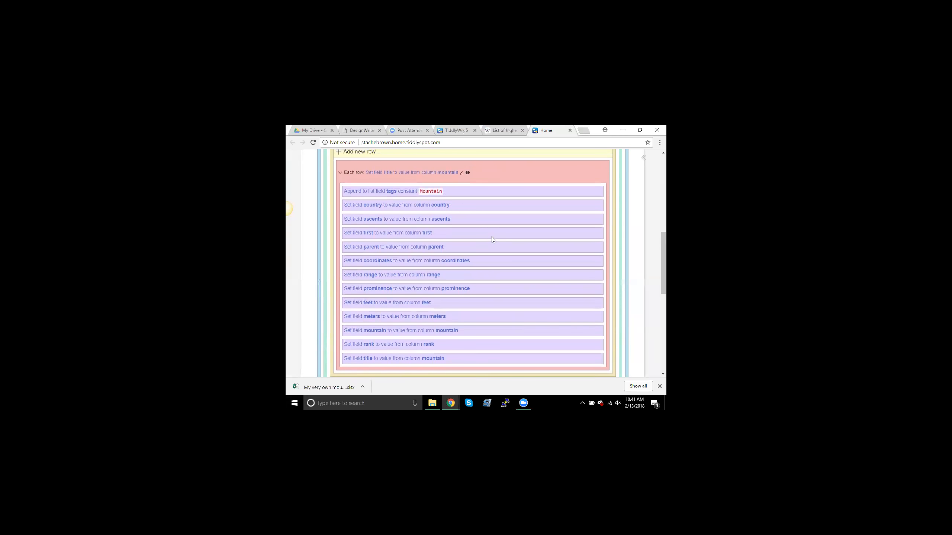
scroll(492, 237, "up", 4)
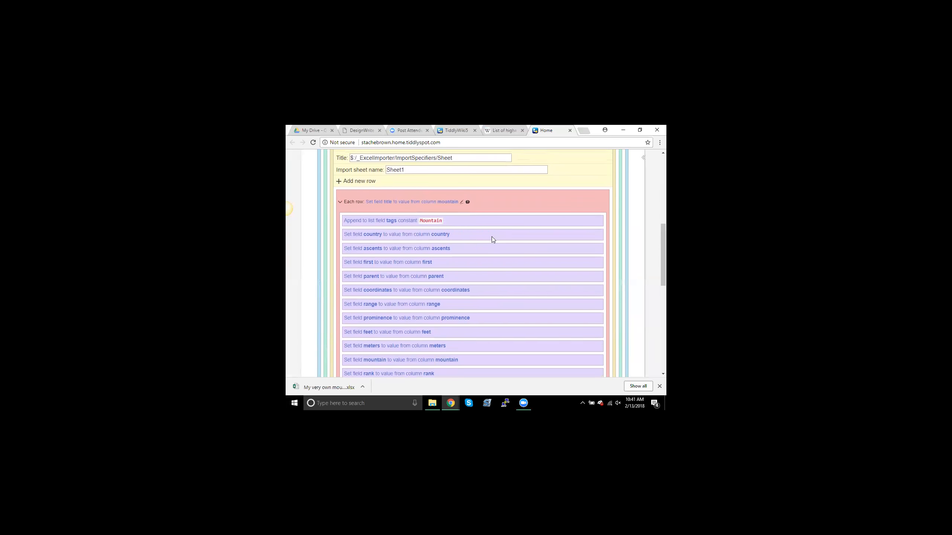
scroll(492, 237, "up", 5)
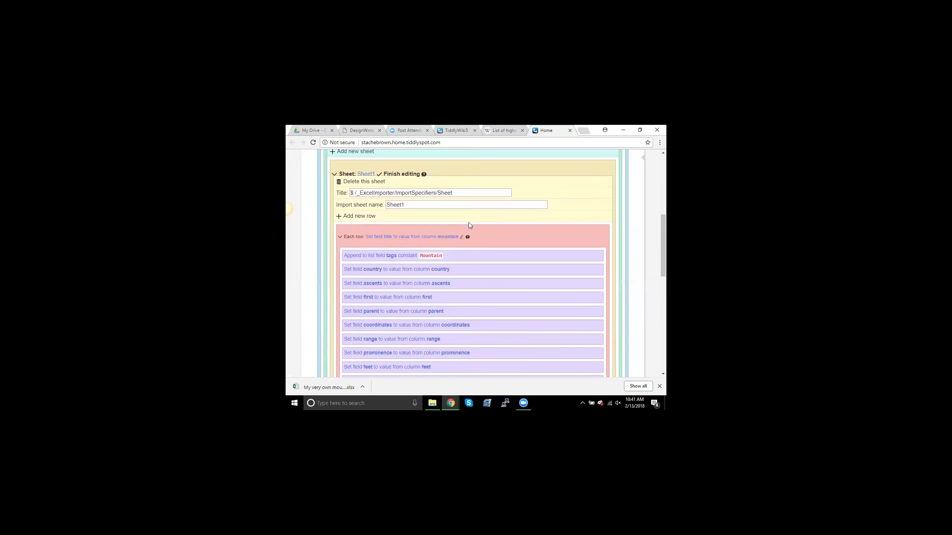
scroll(468, 222, "up", 1)
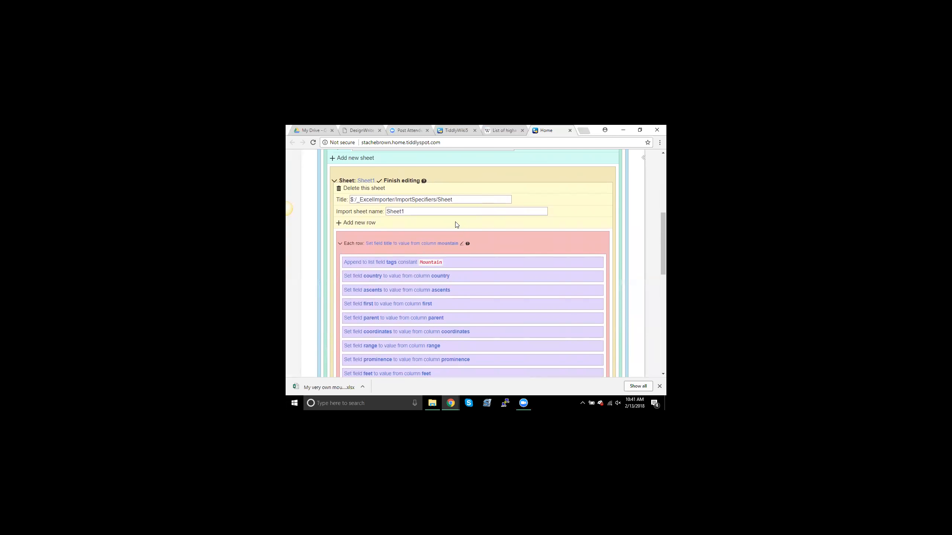
Finish editing the Sheet1 specification and the Mountains workbook specification
left_click(388, 180)
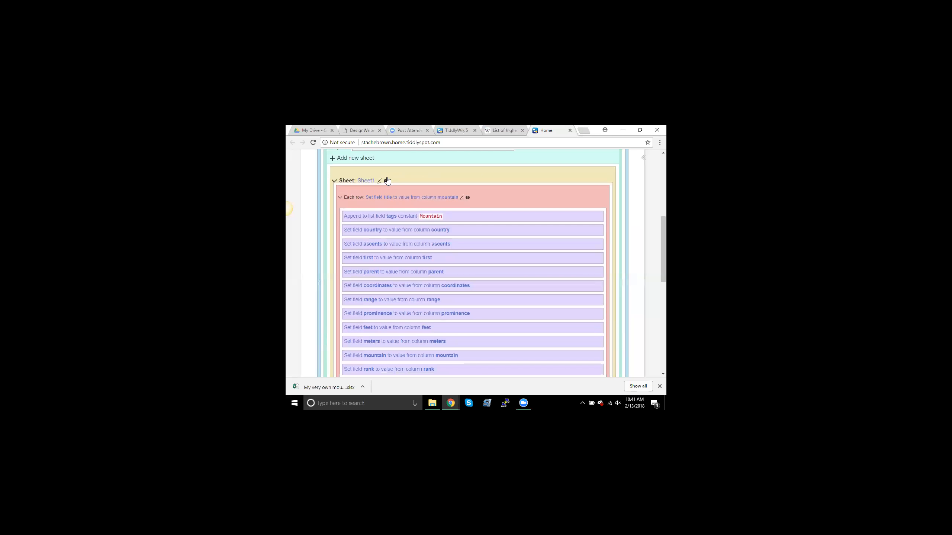
scroll(459, 180, "up", 3)
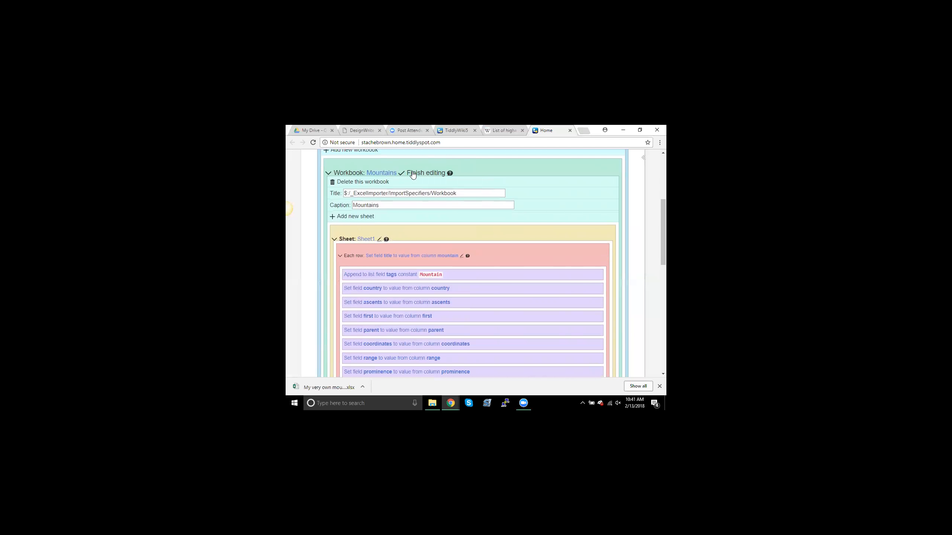
left_click(413, 173)
scroll(415, 170, "up", 2)
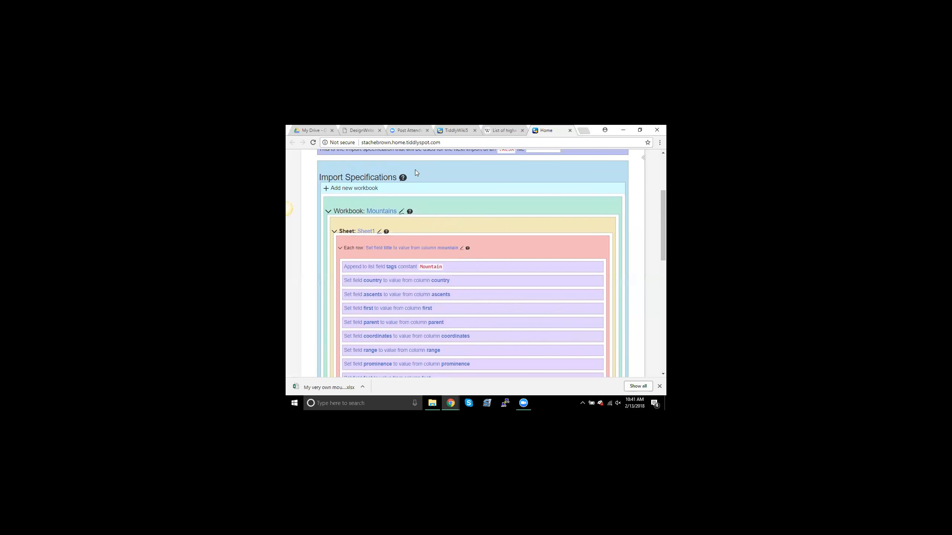
Select Mountains as the current import specification for the next .XLSX import, and look over its field rules
scroll(415, 170, "up", 2)
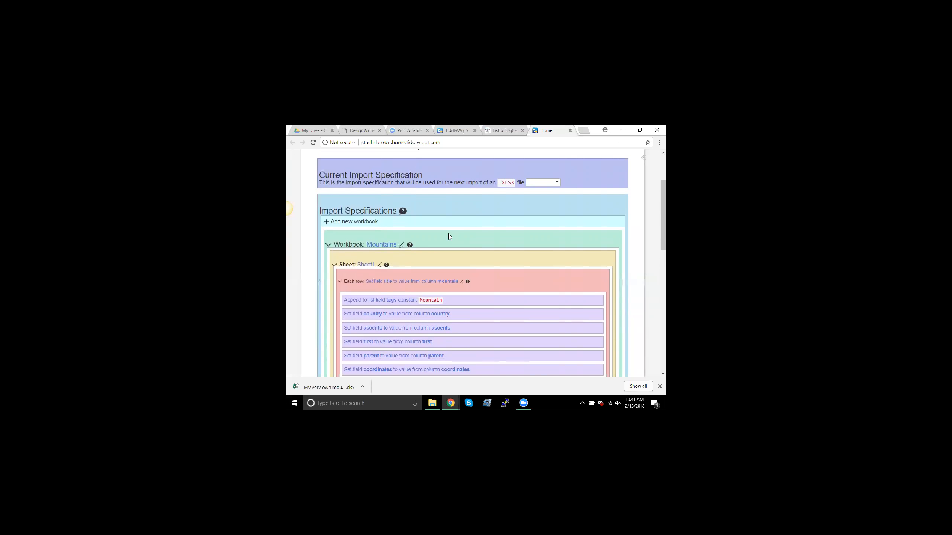
left_click(537, 184)
scroll(496, 212, "up", 2)
scroll(497, 211, "down", 7)
scroll(497, 211, "up", 7)
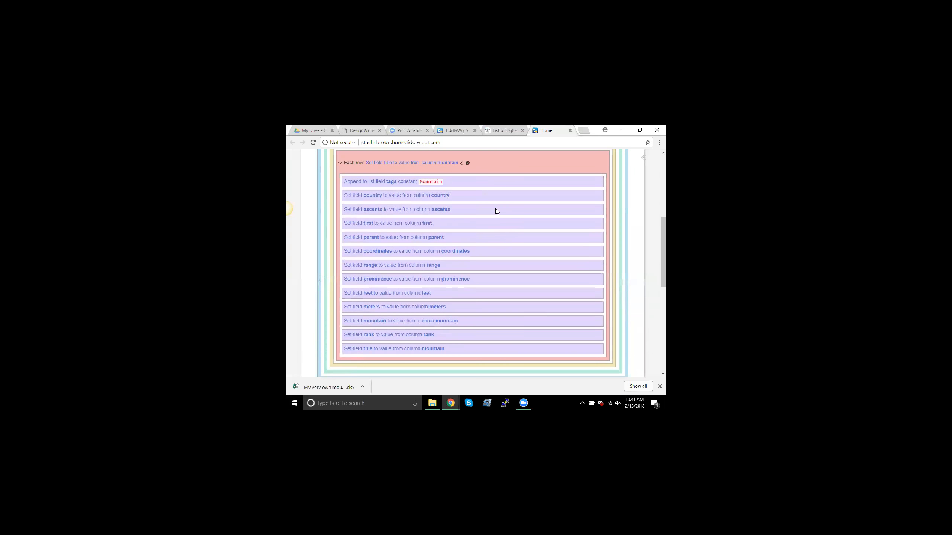
Show the wiki's sidebar, save the wiki changes, and hide the sidebar again
left_click(644, 158)
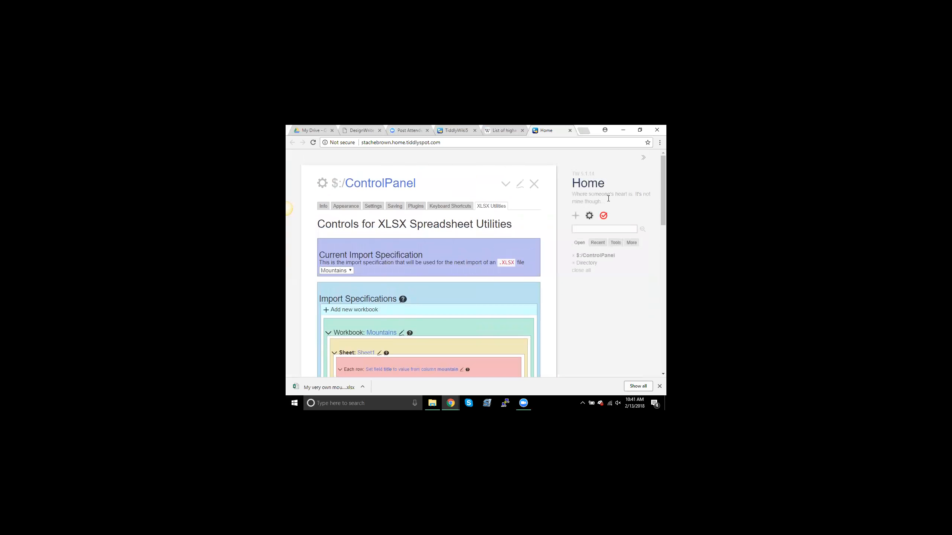
left_click(603, 215)
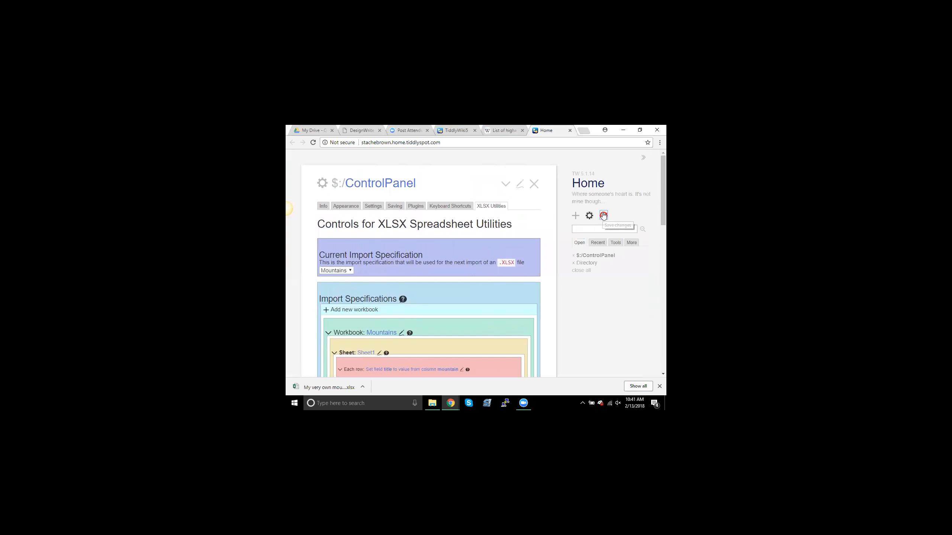
left_click(644, 158)
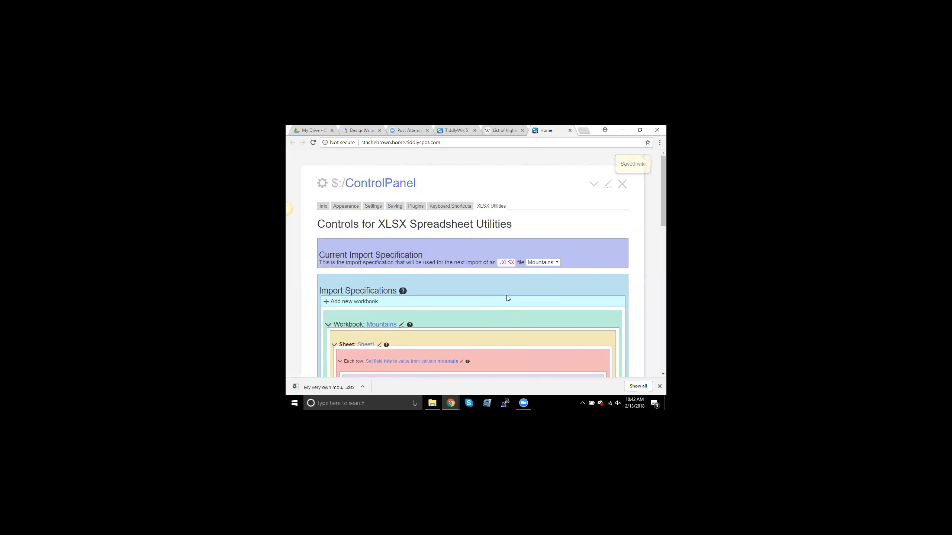
Add the import button to the wiki's page toolbar and hide the sidebar again
scroll(507, 297, "down", 2)
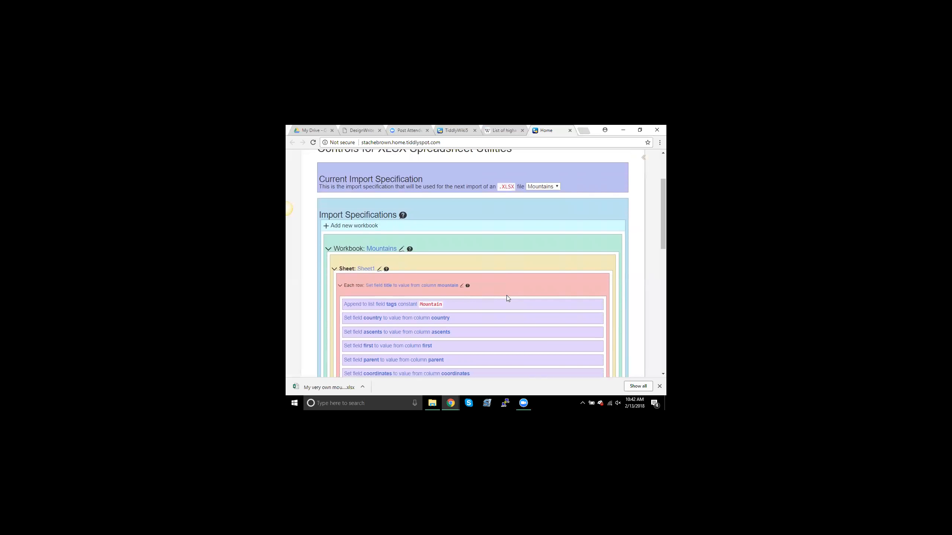
scroll(508, 299, "up", 2)
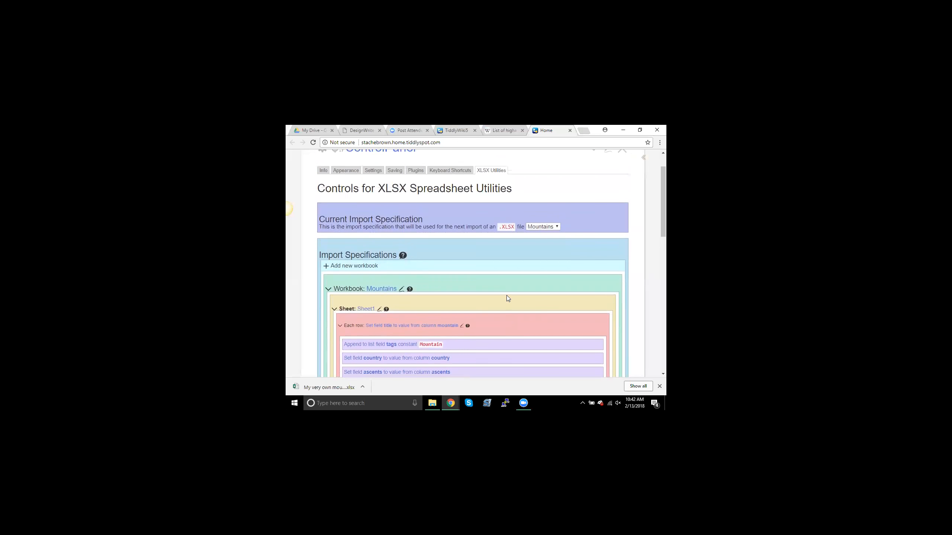
left_click(644, 158)
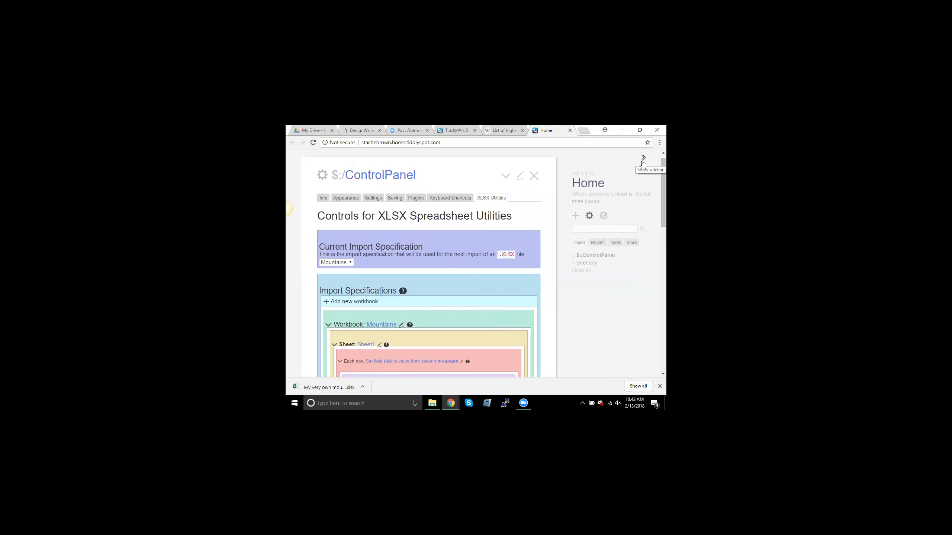
left_click(615, 242)
scroll(609, 293, "down", 2)
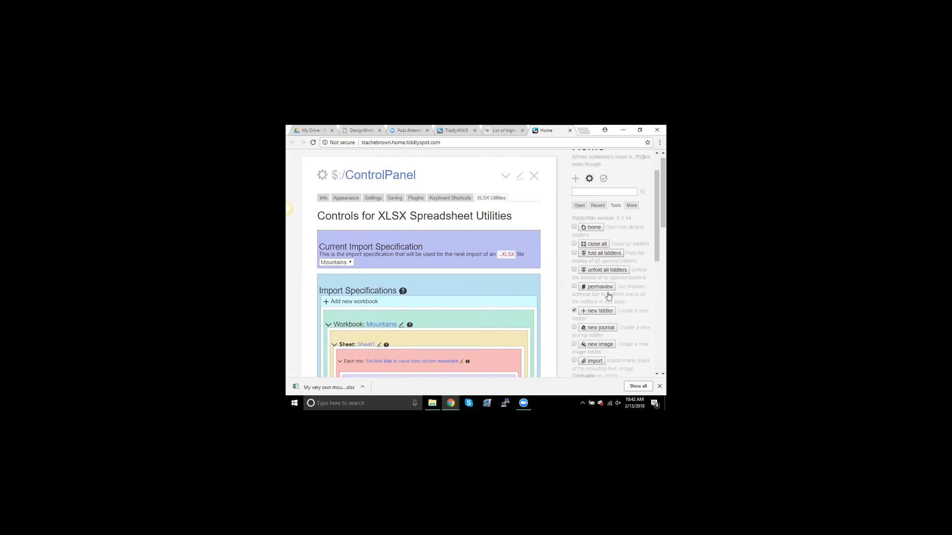
scroll(608, 293, "down", 1)
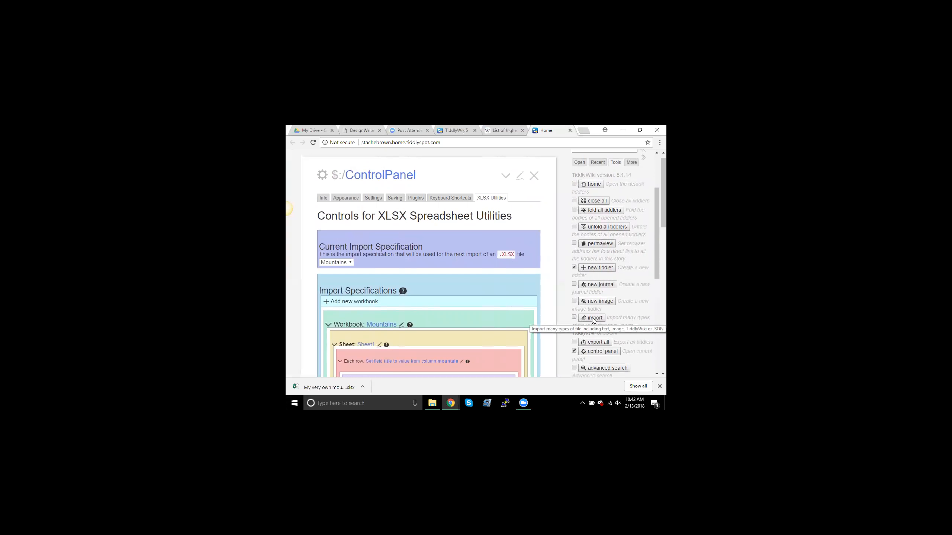
scroll(611, 182, "up", 3)
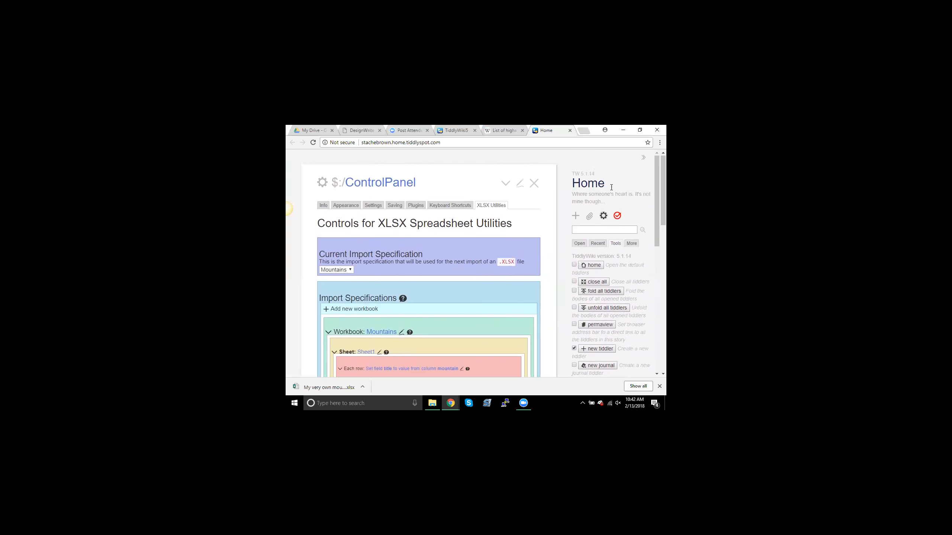
left_click(644, 160)
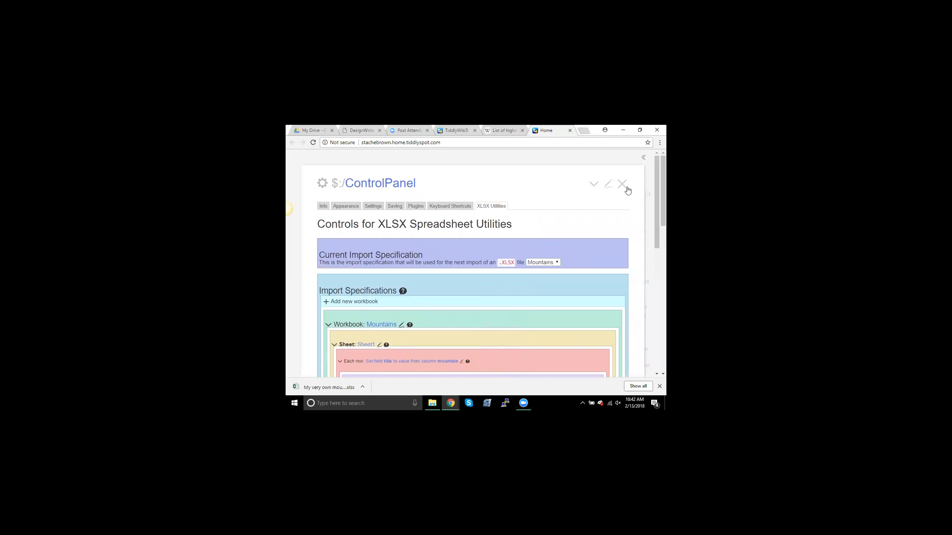
Choose the My very own mountains spreadsheet from the Downloads folder, sorted by date modified, as the file to import into the wiki
left_click(644, 157)
left_click(589, 217)
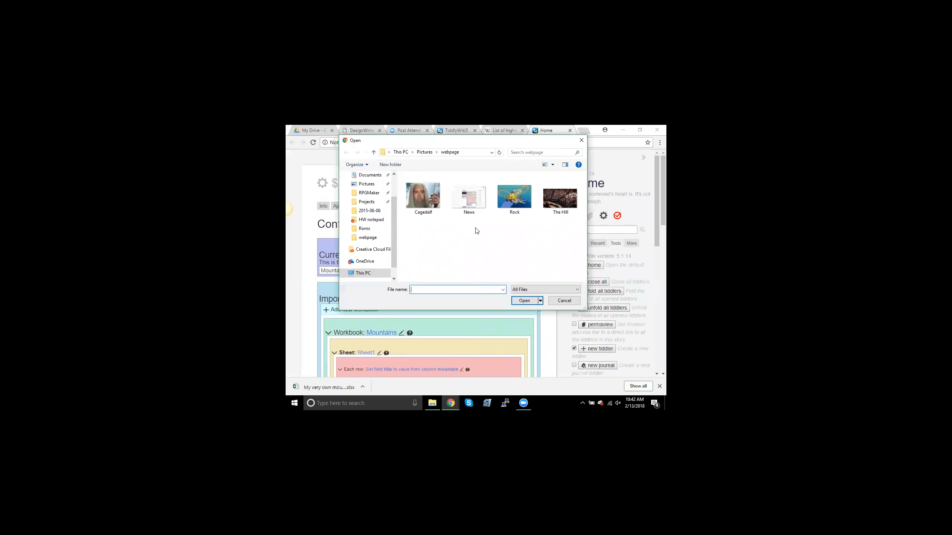
scroll(374, 236, "up", 2)
left_click(370, 189)
scroll(460, 203, "down", 1)
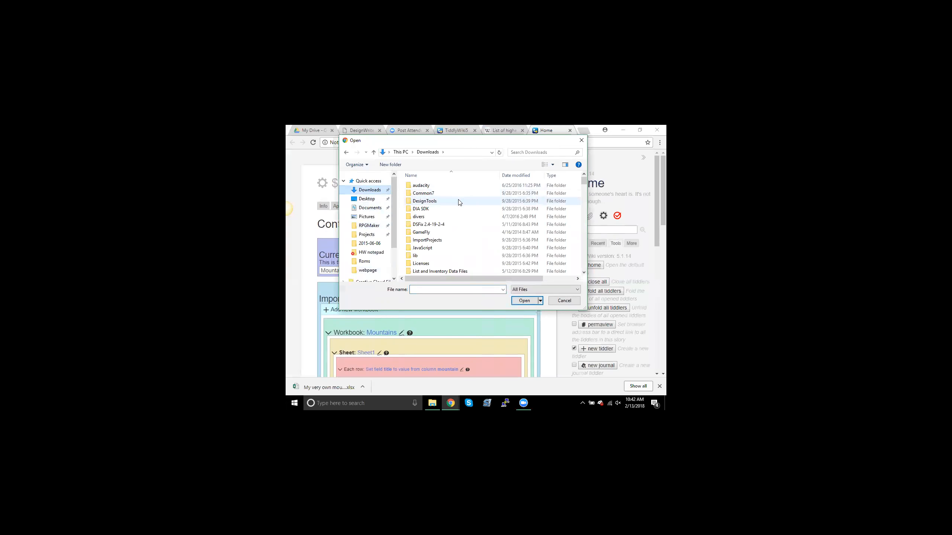
scroll(458, 202, "up", 1)
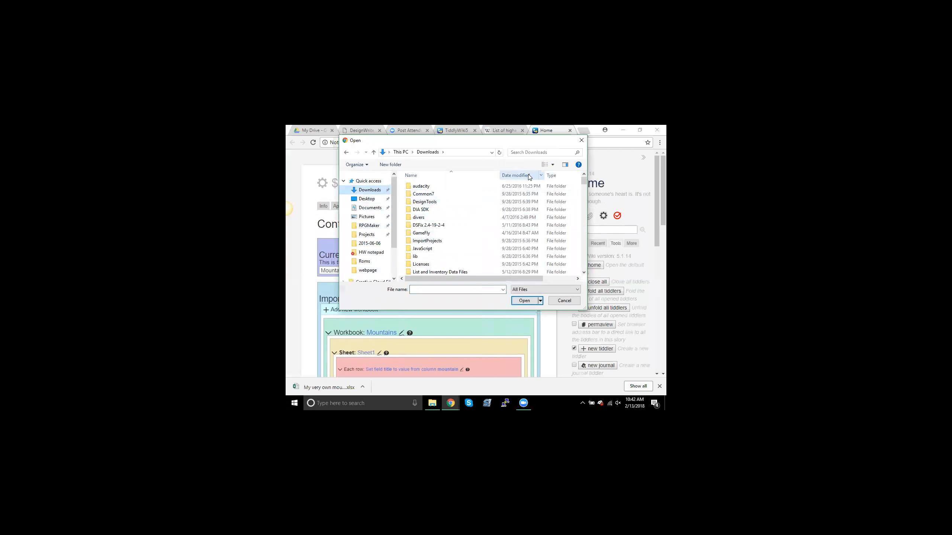
left_click(516, 175)
left_click(451, 186)
left_click(451, 186)
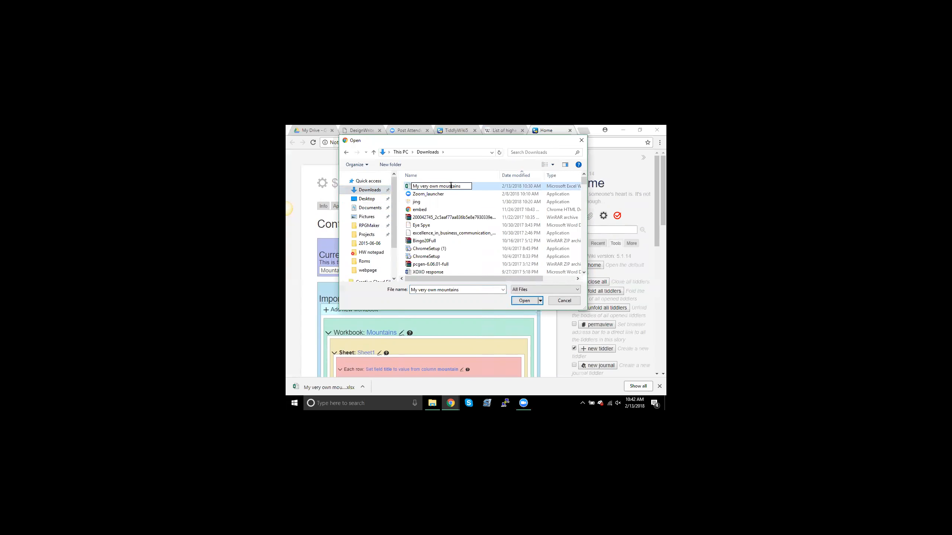
double_click(486, 187)
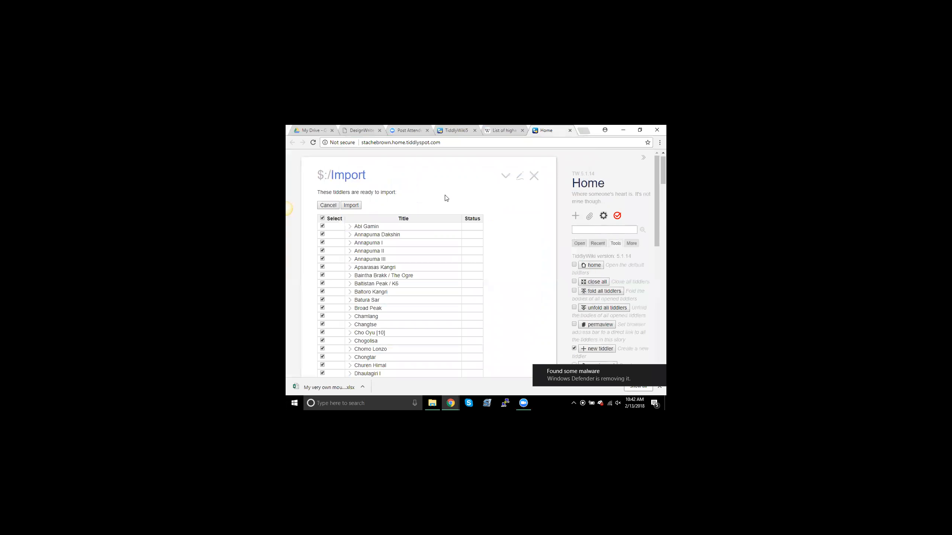
Look through the list of mountain tiddlers ready for import and import them all
scroll(446, 198, "down", 3)
scroll(447, 198, "up", 3)
scroll(446, 197, "down", 3)
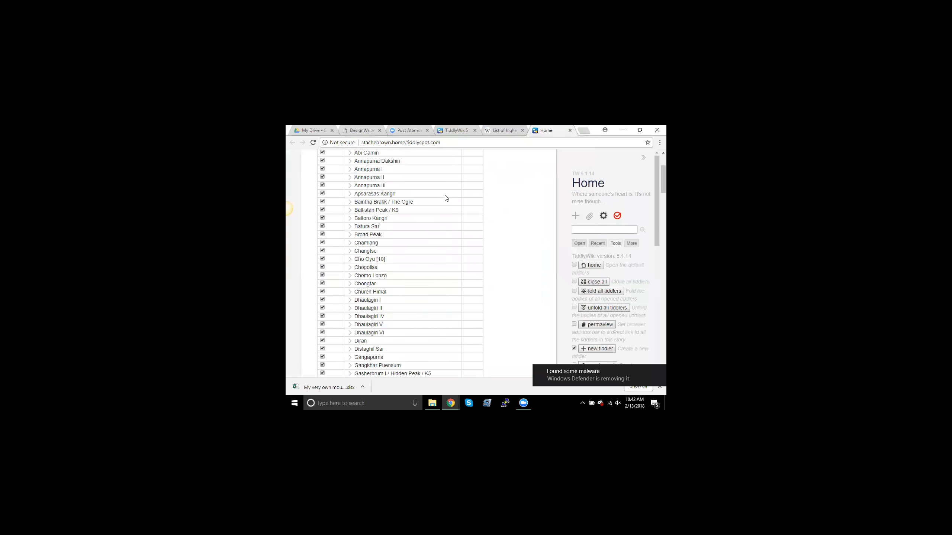
scroll(447, 198, "up", 4)
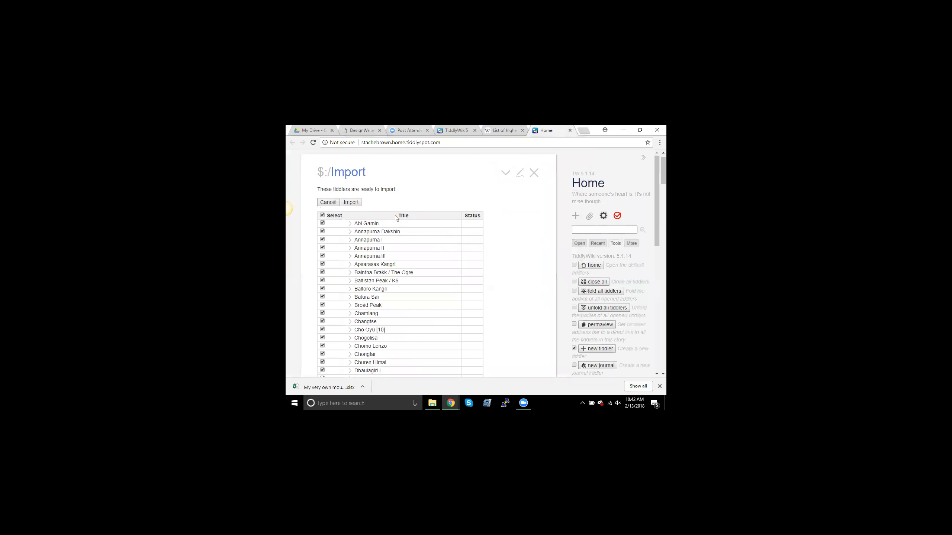
left_click(350, 203)
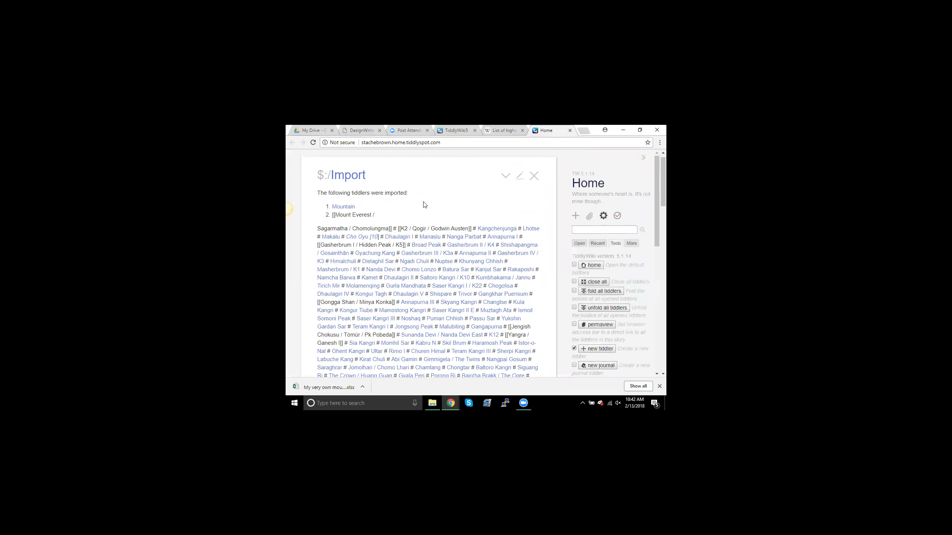
Open the imported Kangchenjunga tiddler for editing, examine its field values, and finish editing it
left_click(489, 229)
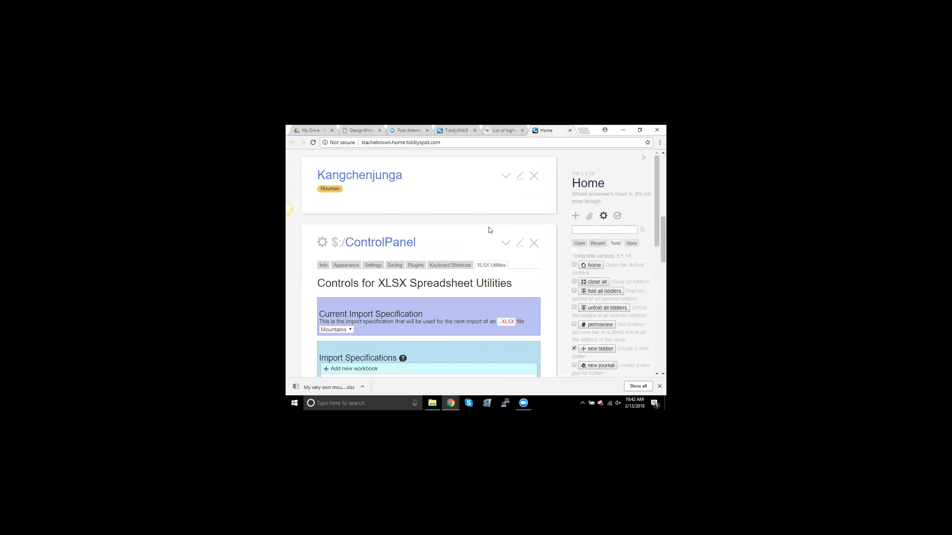
left_click(519, 176)
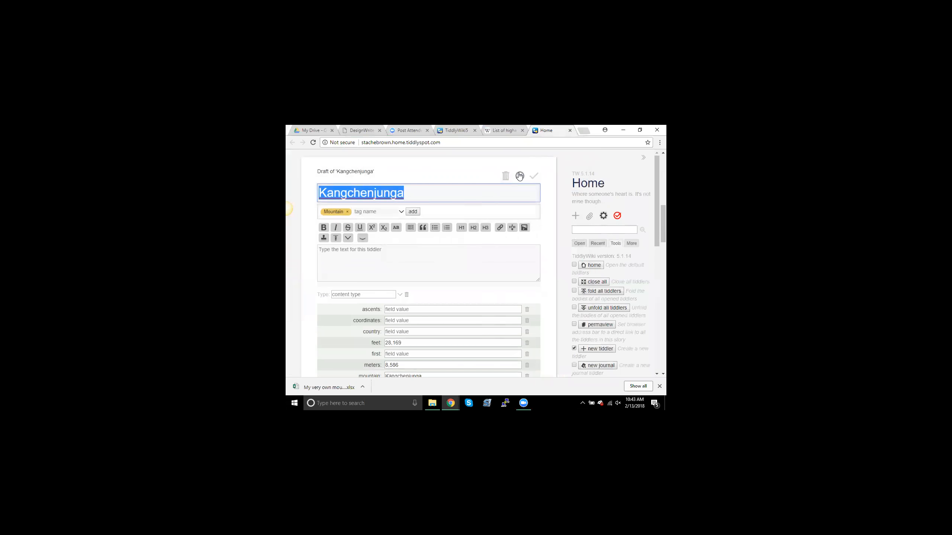
scroll(464, 269, "down", 3)
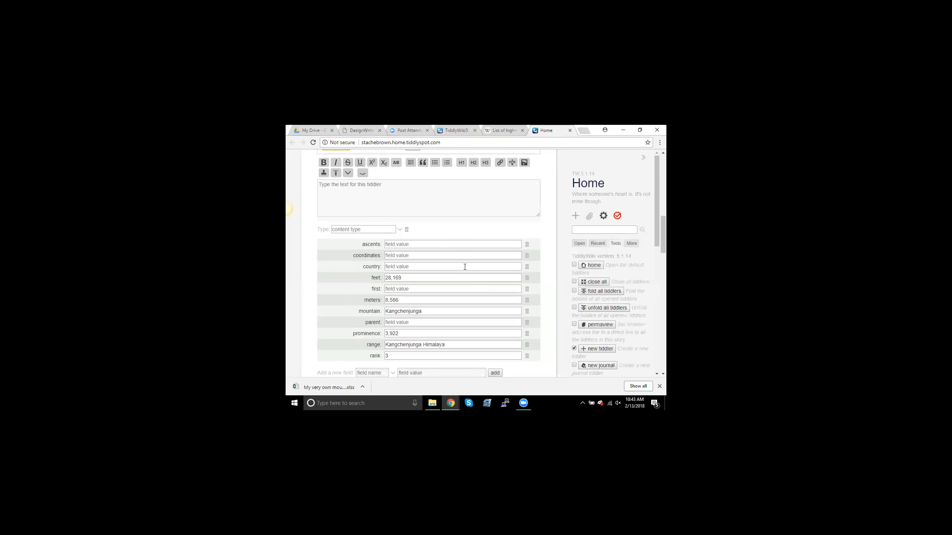
scroll(465, 269, "down", 1)
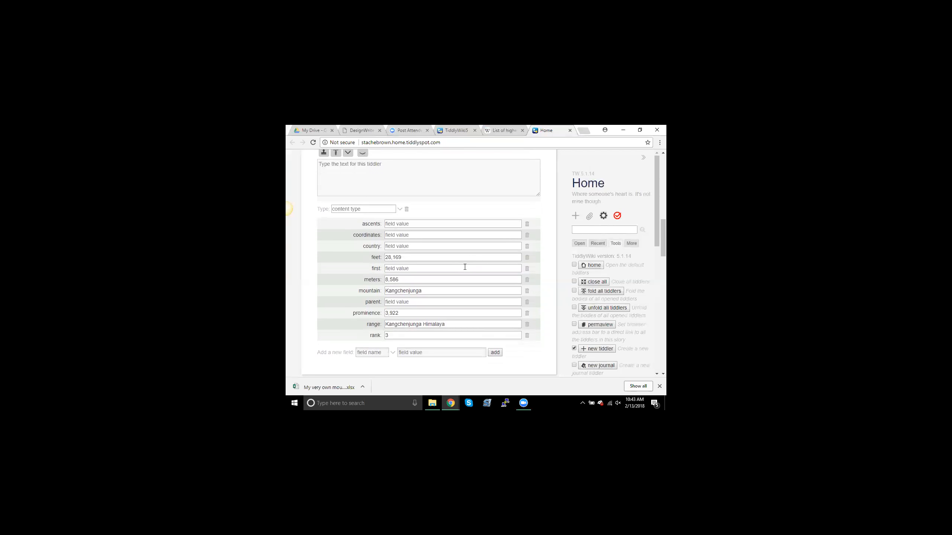
scroll(465, 267, "down", 2)
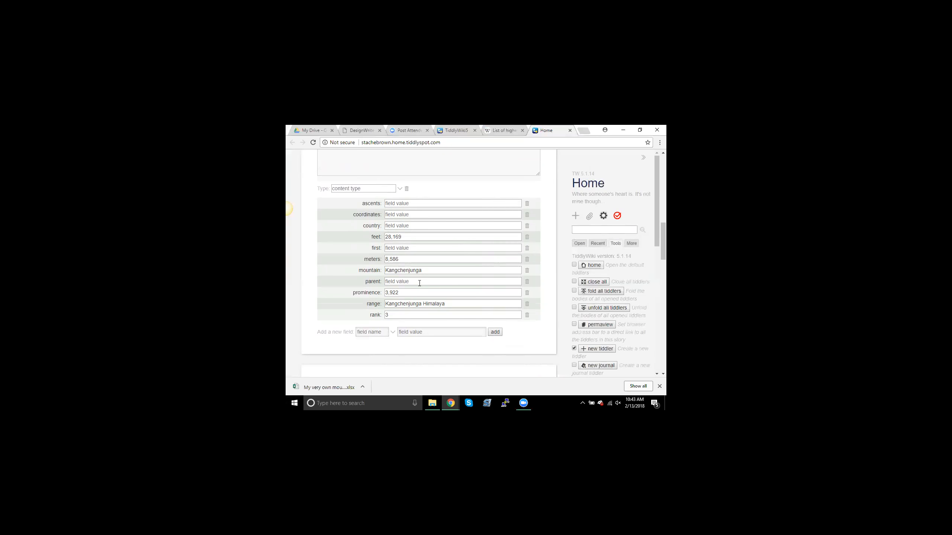
scroll(419, 283, "up", 4)
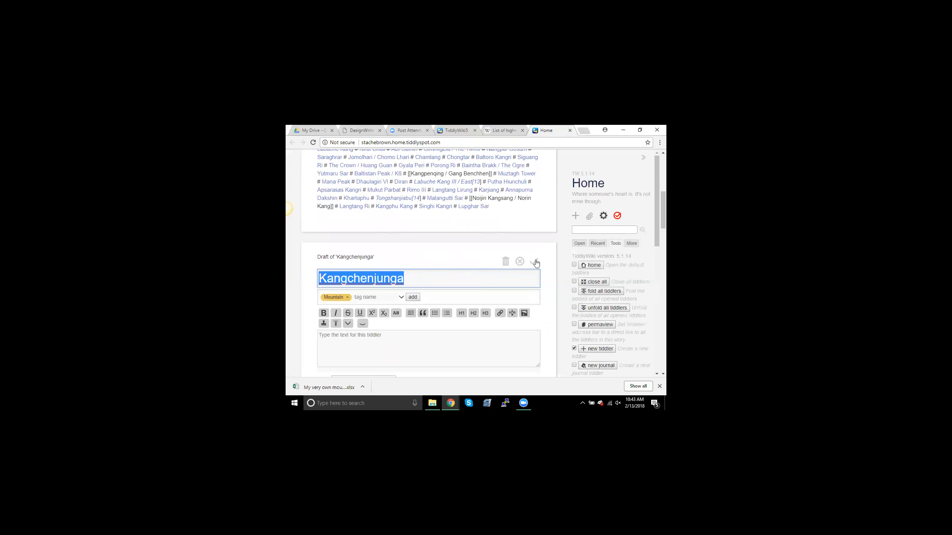
left_click(534, 260)
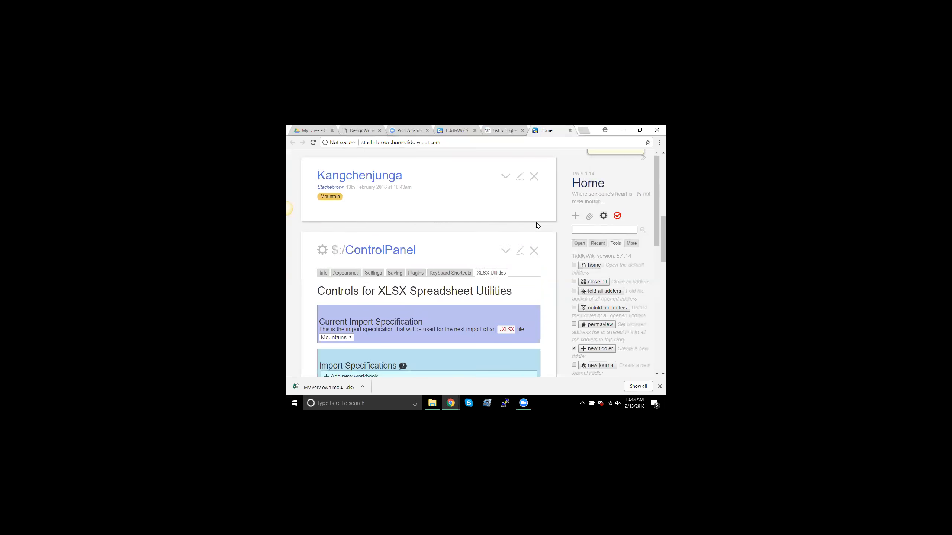
Review the list of imported tiddlers and the Mountains specification's field rules in the control panel
scroll(536, 225, "up", 4)
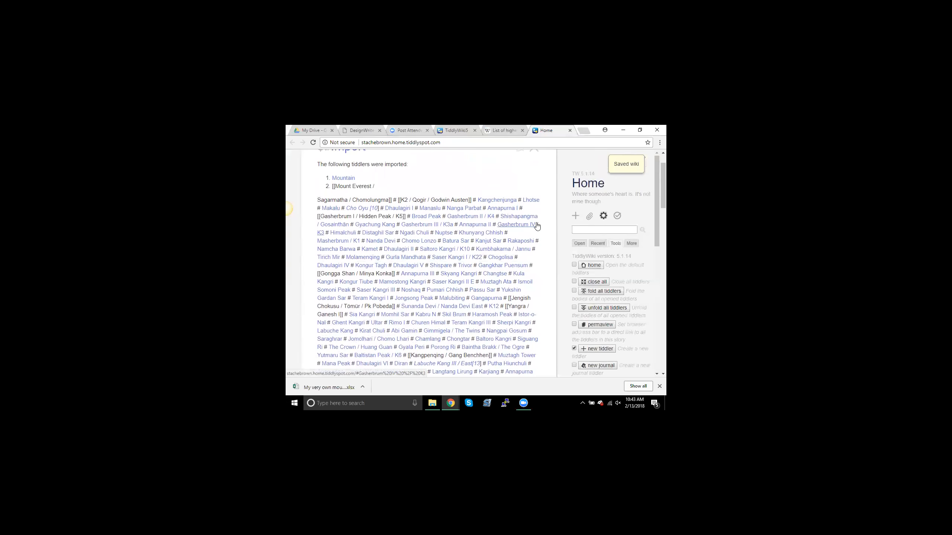
scroll(537, 225, "up", 1)
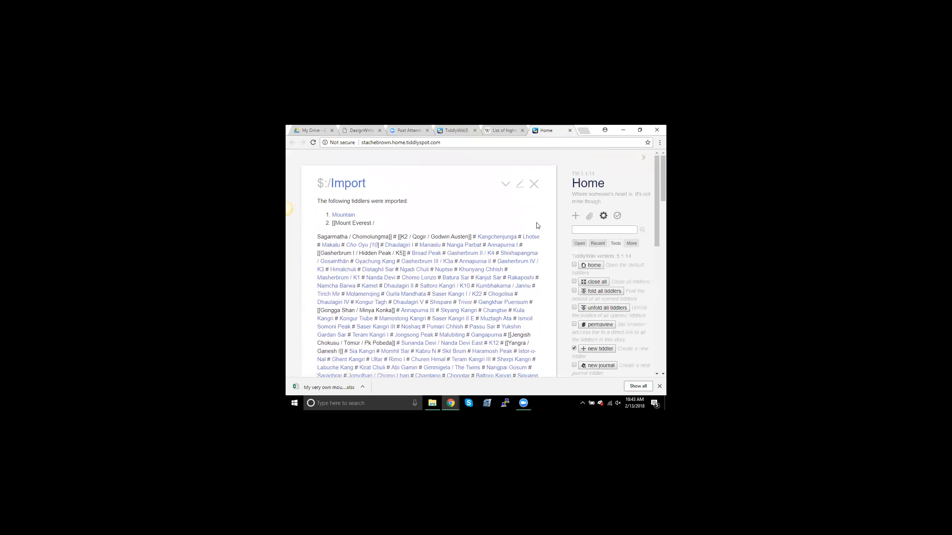
scroll(468, 206, "down", 1)
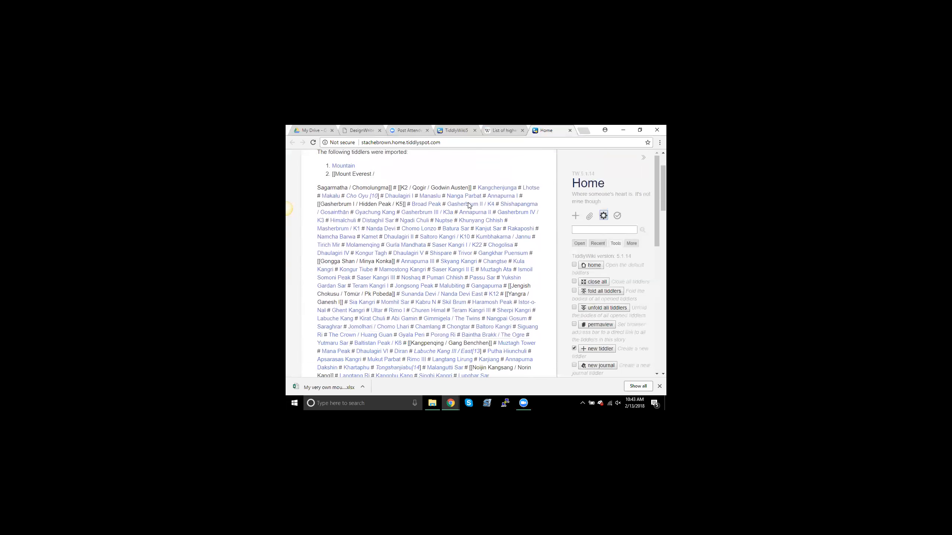
scroll(436, 255, "down", 1)
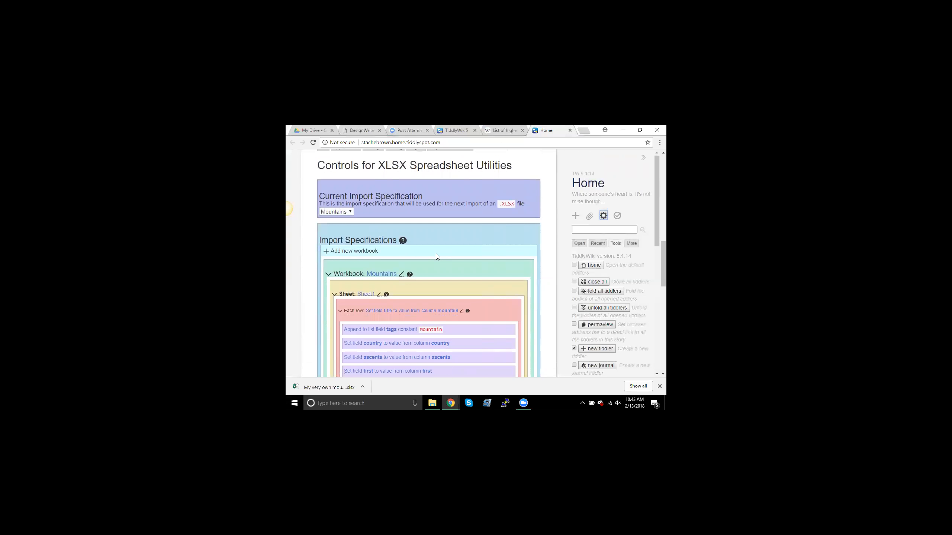
scroll(436, 255, "down", 2)
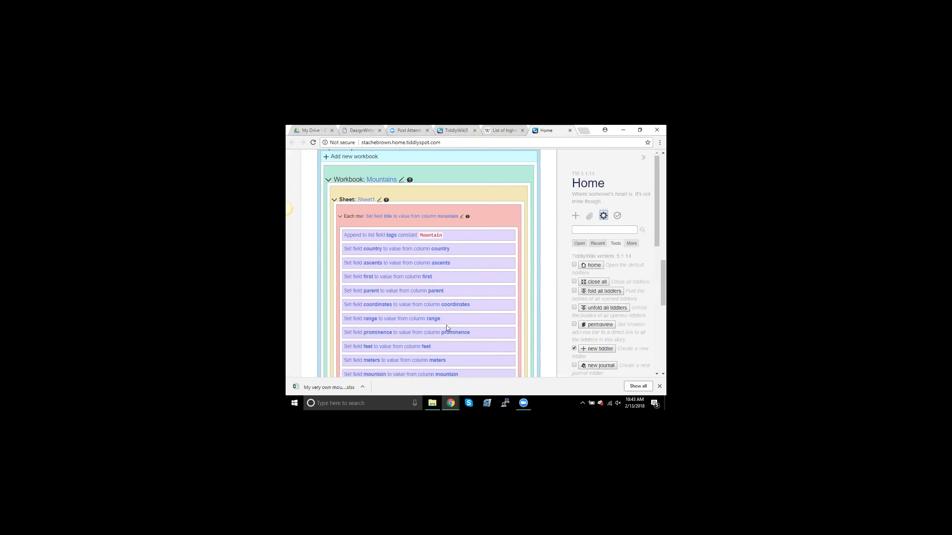
Switch to the My very own mountains spreadsheet in Google Sheets and move its tab into the wiki's browser window
mouse_move(450, 403)
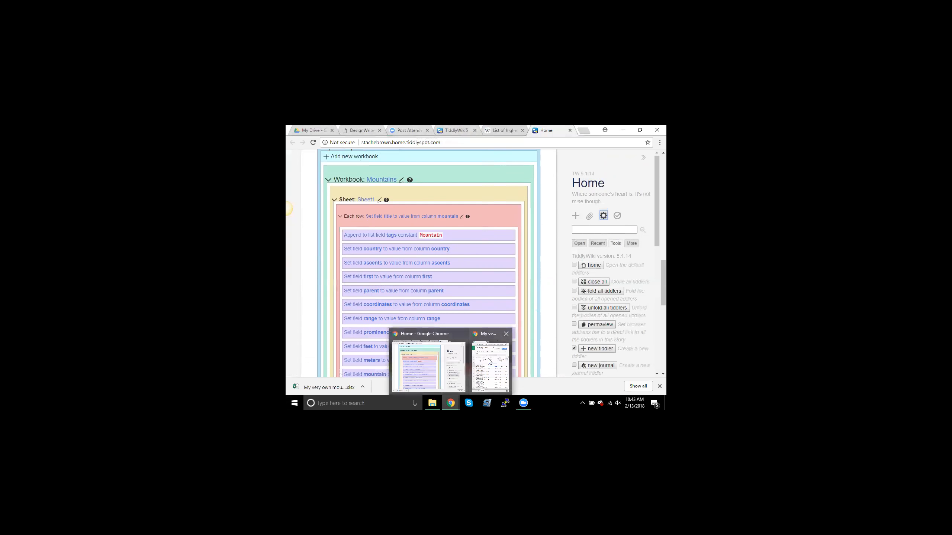
left_click(489, 363)
left_click_drag(329, 140, 549, 132)
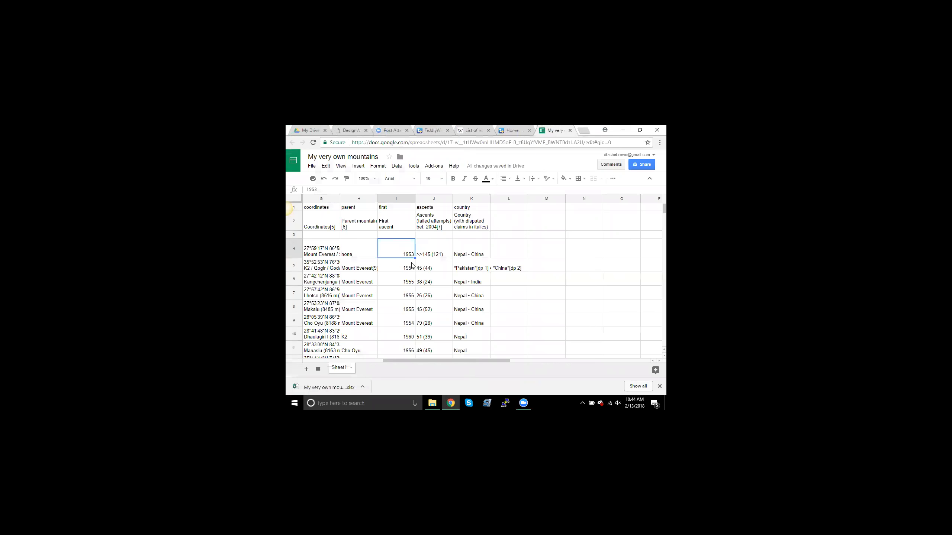
Remove the trailing spaces from the ascents, first, parent and country column headers in row 1
left_click(428, 208)
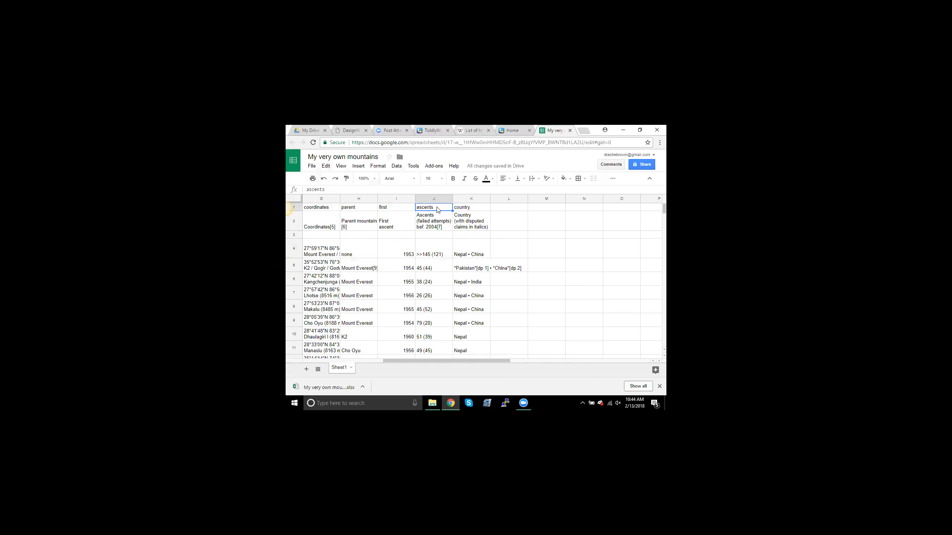
left_click(412, 190)
key("shift+Tab")
left_click(396, 190)
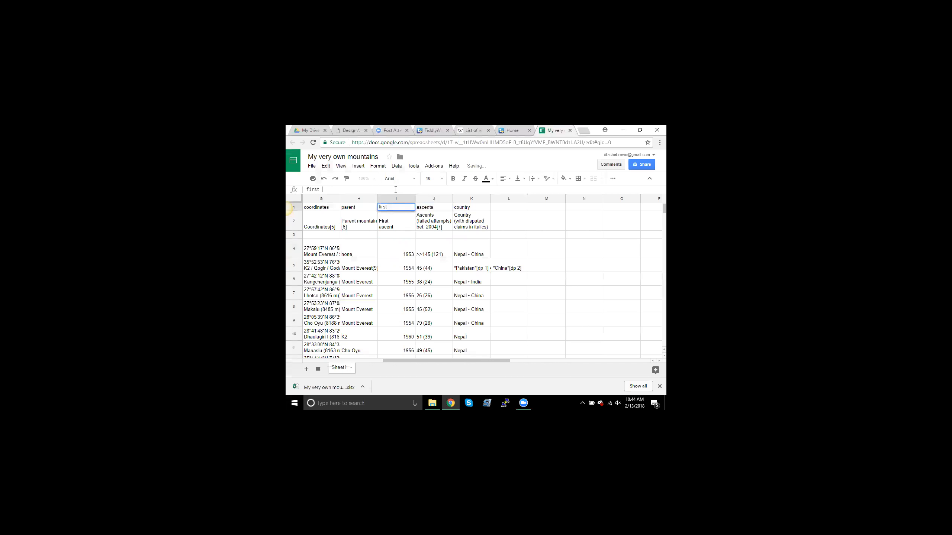
key("shift+Tab")
left_click(374, 189)
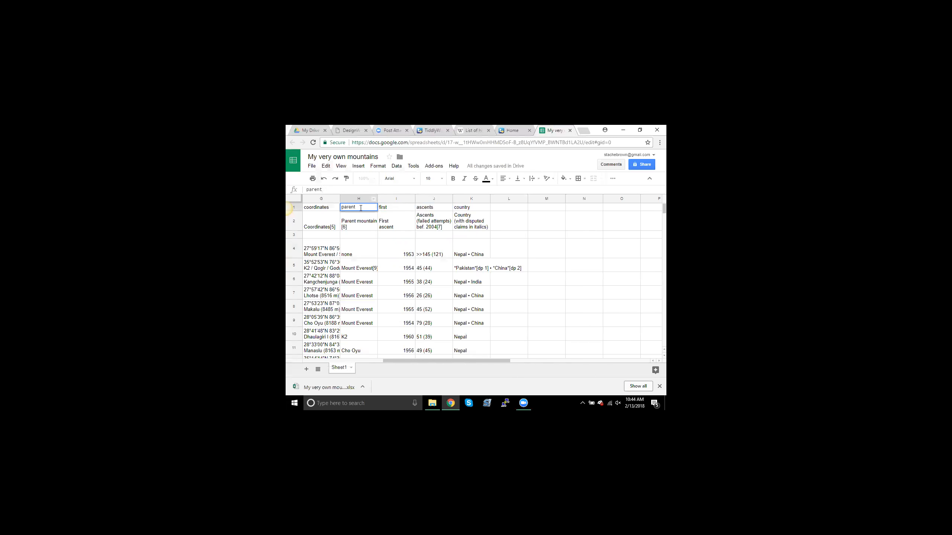
left_click(471, 211)
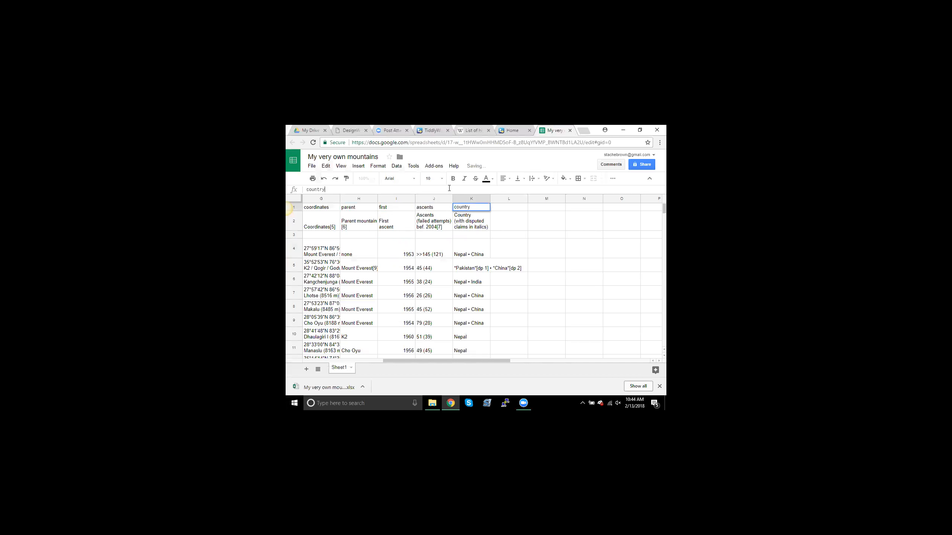
Clean trailing spaces from the coordinates, range and prominence column headers in row 1
left_click(337, 209)
left_click(350, 189)
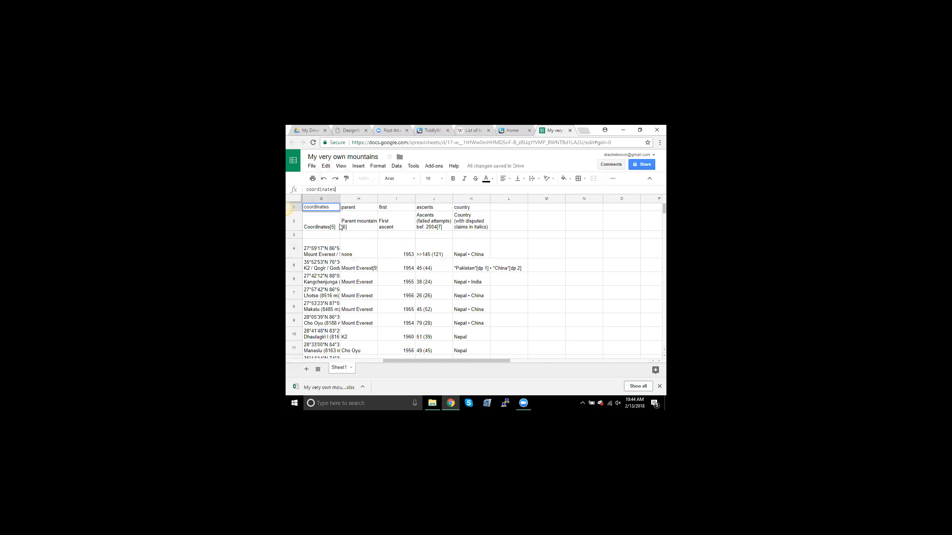
scroll(340, 227, "left", 1)
scroll(340, 227, "left", 1)
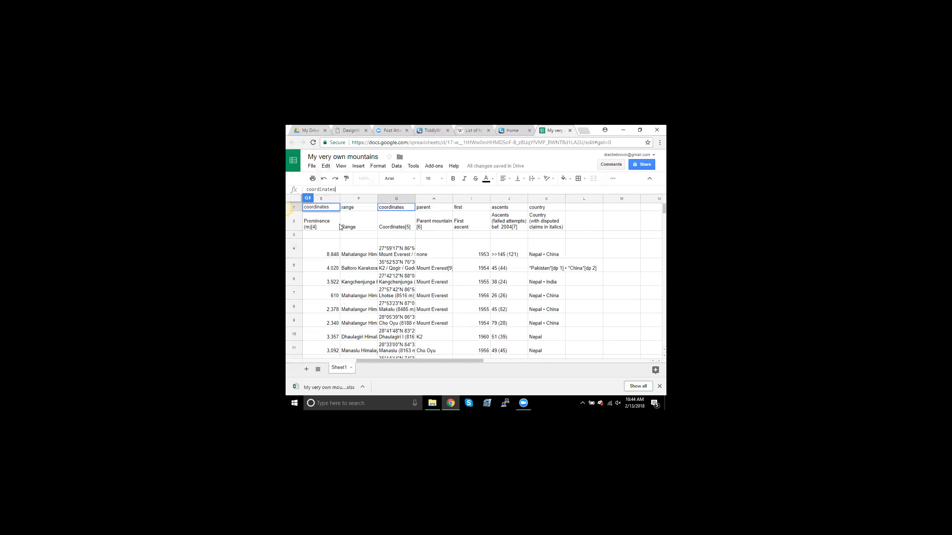
scroll(340, 226, "right", 2)
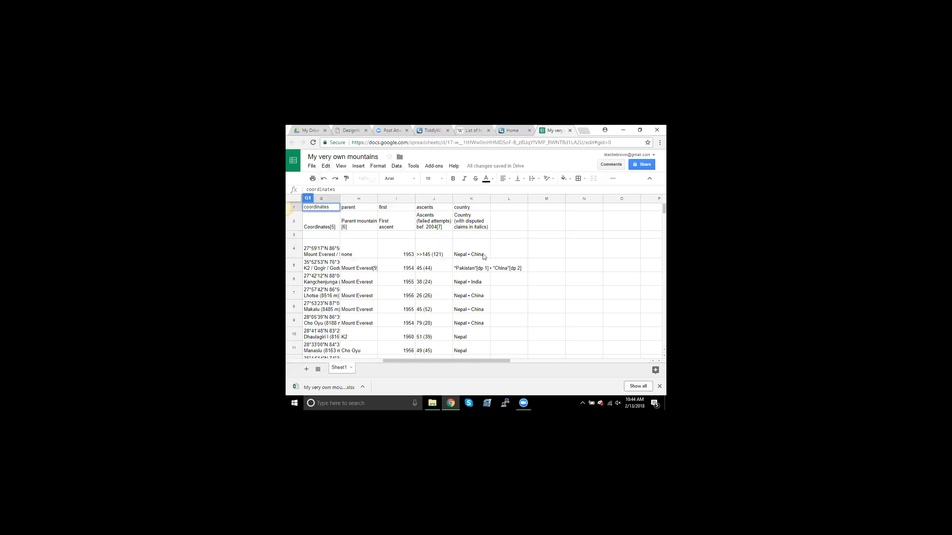
left_click(568, 236)
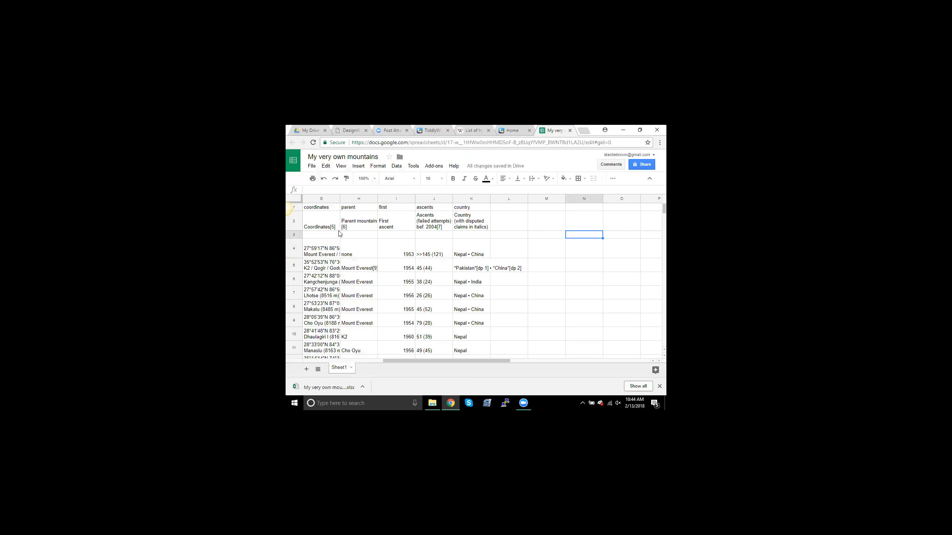
scroll(340, 235, "left", 1)
scroll(340, 235, "left", 2)
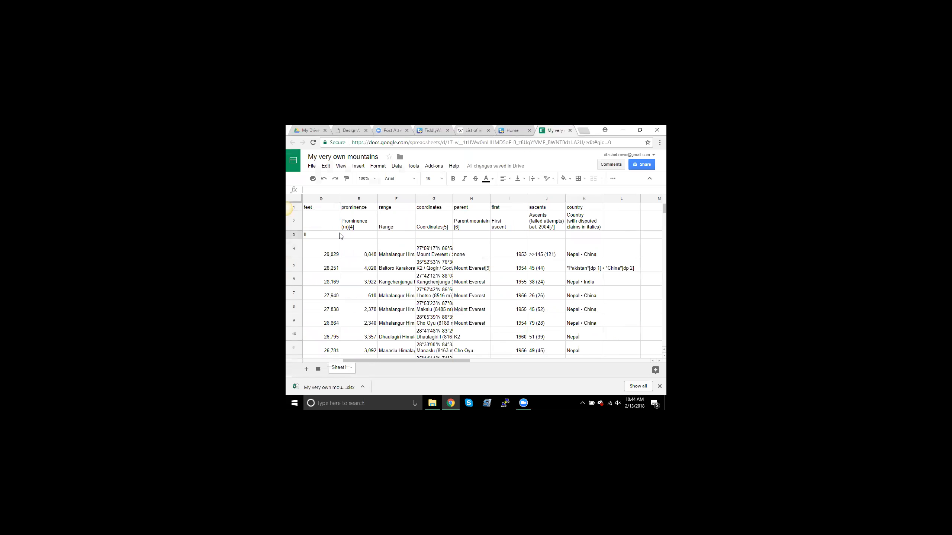
left_click(379, 210)
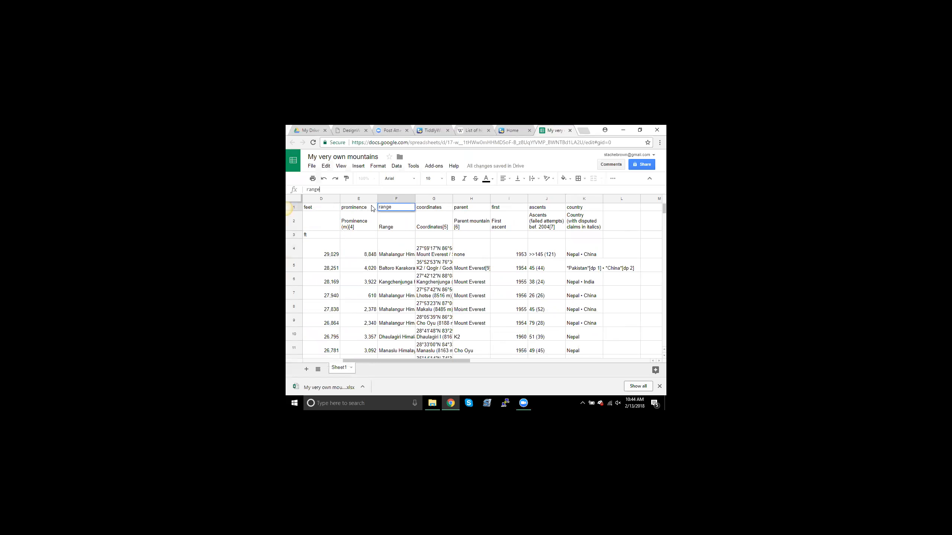
key("Left")
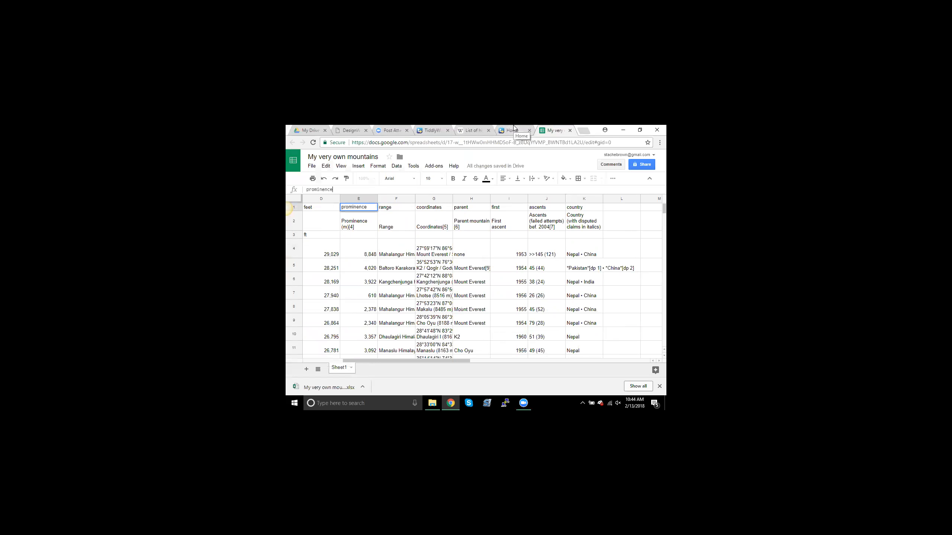
Switch to the Home wiki and review the Mountains import specification in the control panel's XLSX utilities
left_click(513, 130)
scroll(463, 215, "up", 3)
scroll(462, 214, "down", 1)
scroll(462, 215, "up", 2)
scroll(462, 215, "down", 3)
scroll(462, 217, "up", 4)
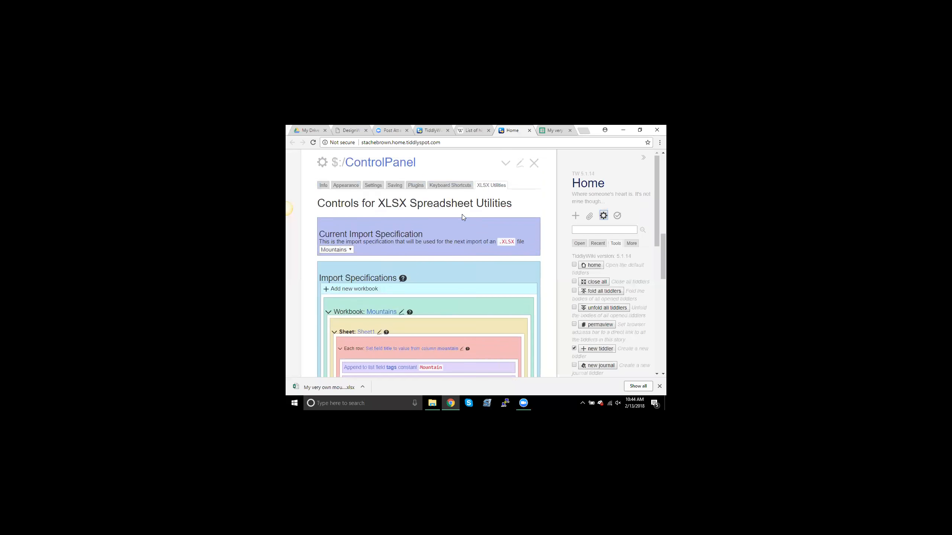
scroll(462, 216, "down", 1)
scroll(462, 214, "down", 4)
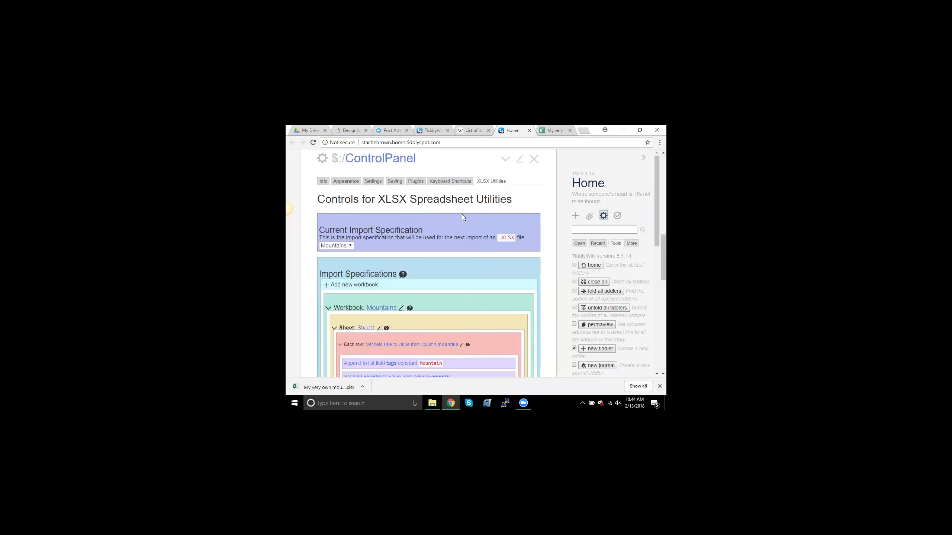
Return to the My very own mountains spreadsheet and download it as a Microsoft Excel (.xlsx) file
left_click(544, 129)
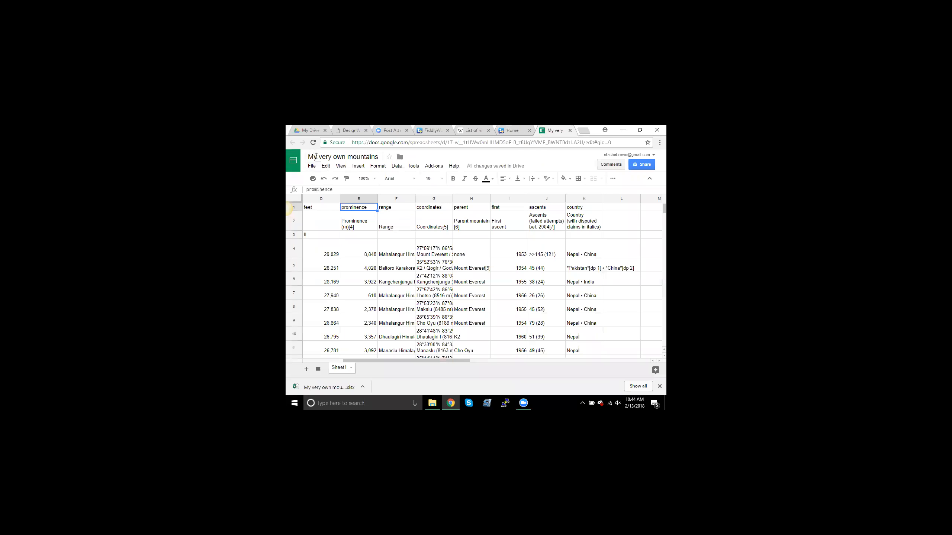
left_click(312, 165)
mouse_move(328, 283)
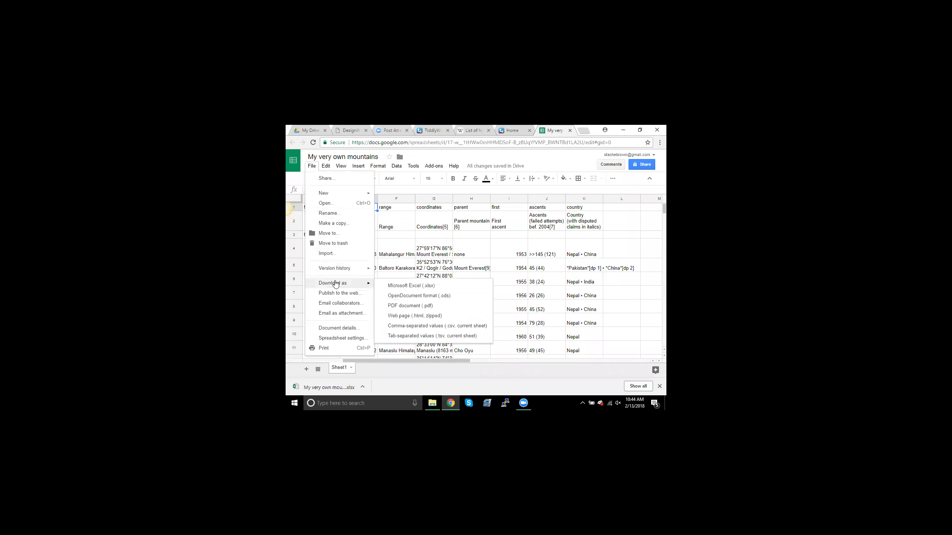
left_click(386, 287)
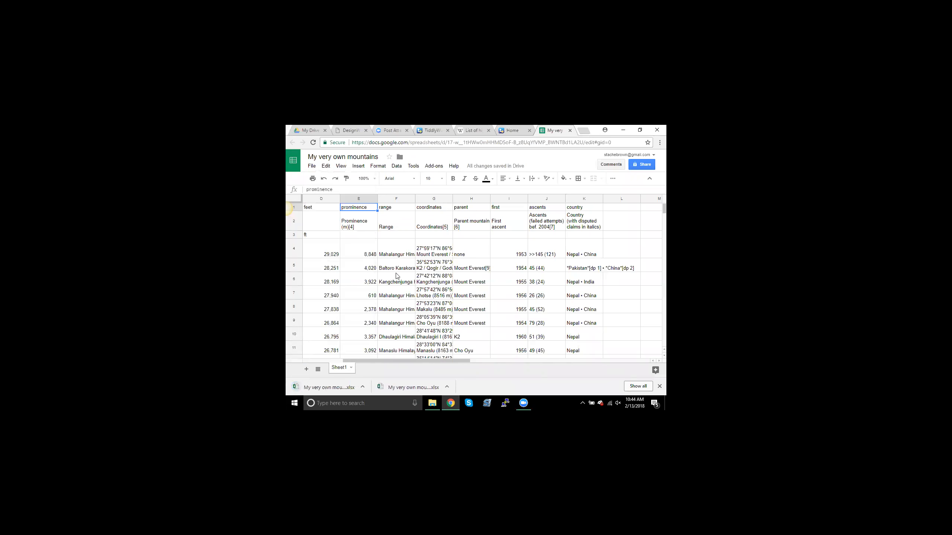
Switch back to the Home wiki and reload its page
left_click(516, 128)
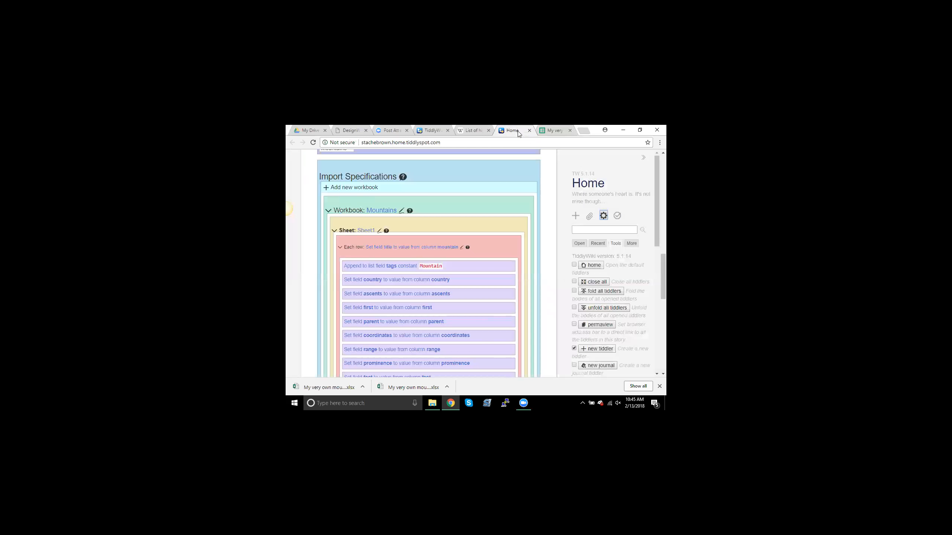
scroll(532, 158, "up", 1)
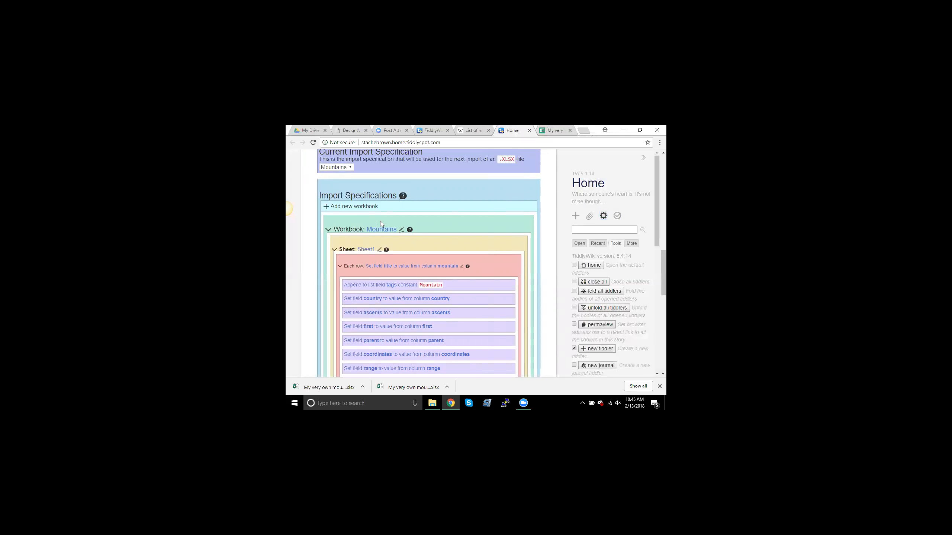
left_click(314, 144)
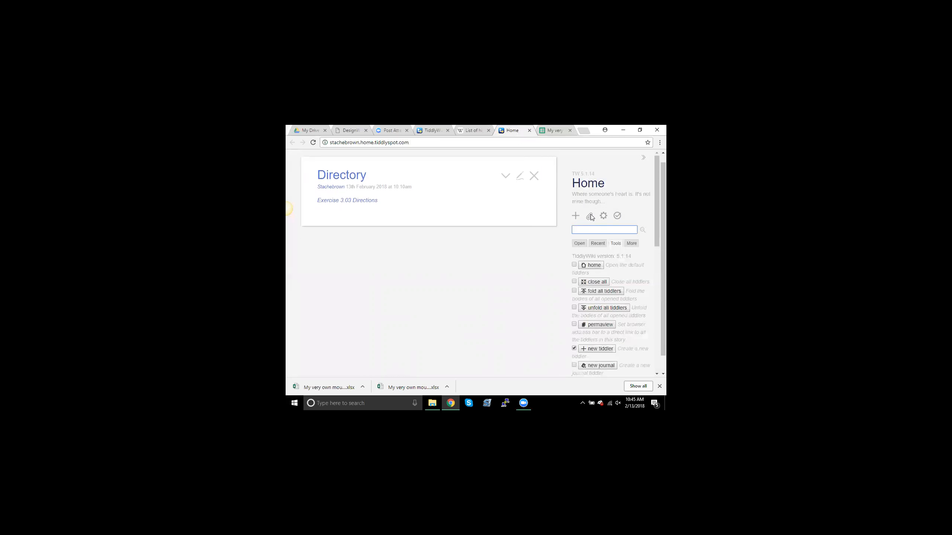
Load the newest download, My very own mountains (1), into the wiki and import all of its mountain tiddlers
left_click(589, 216)
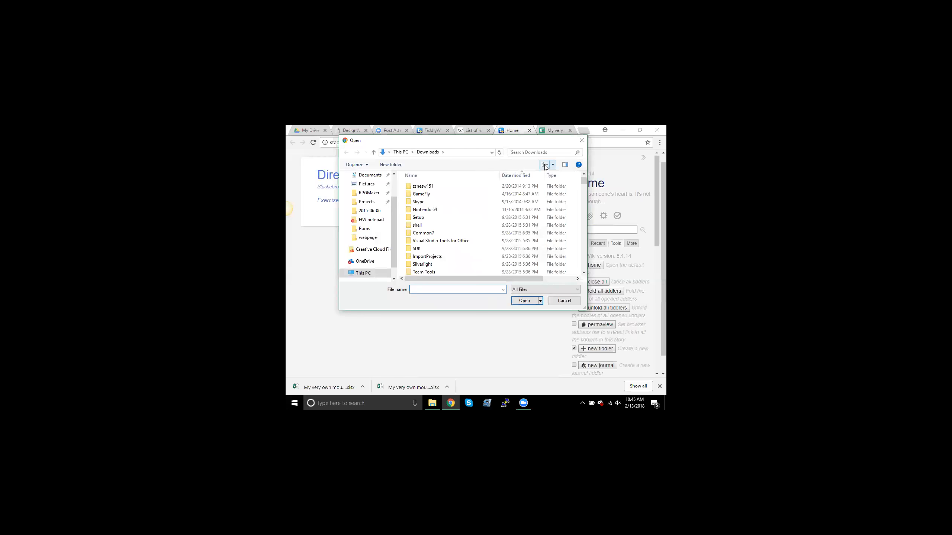
left_click(509, 179)
left_click(460, 185)
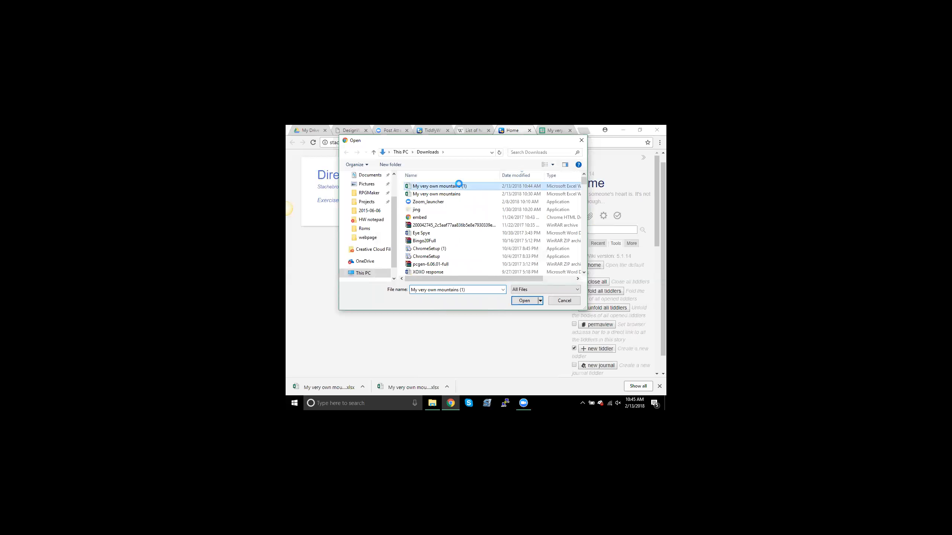
double_click(459, 185)
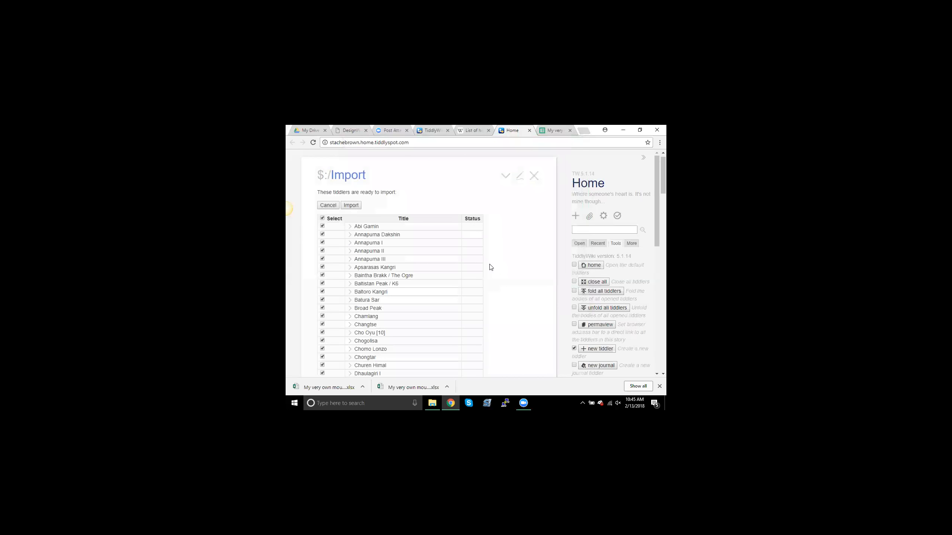
left_click(355, 205)
Open the imported Kangchenjunga tiddler for editing, check its field values, finish editing, and return to the imported tiddlers list
left_click(493, 229)
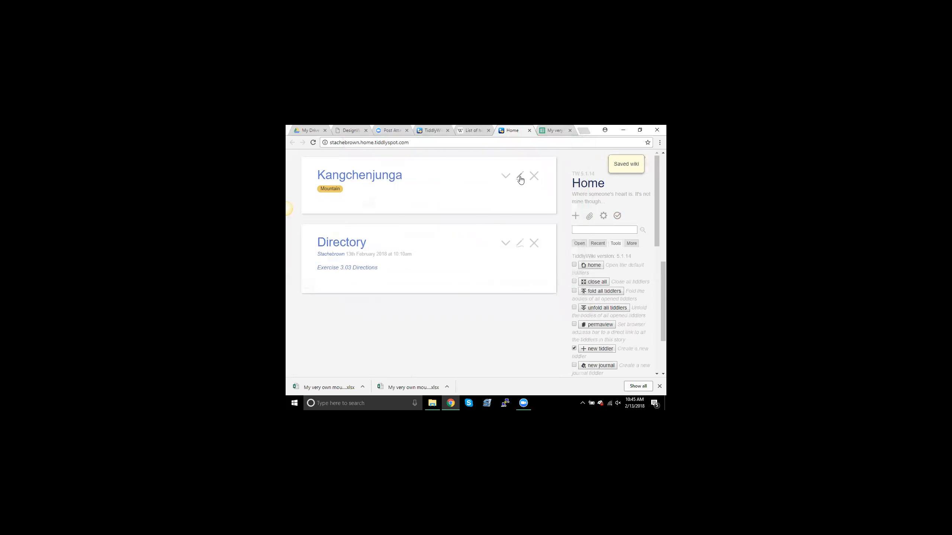
left_click(520, 177)
scroll(454, 238, "down", 3)
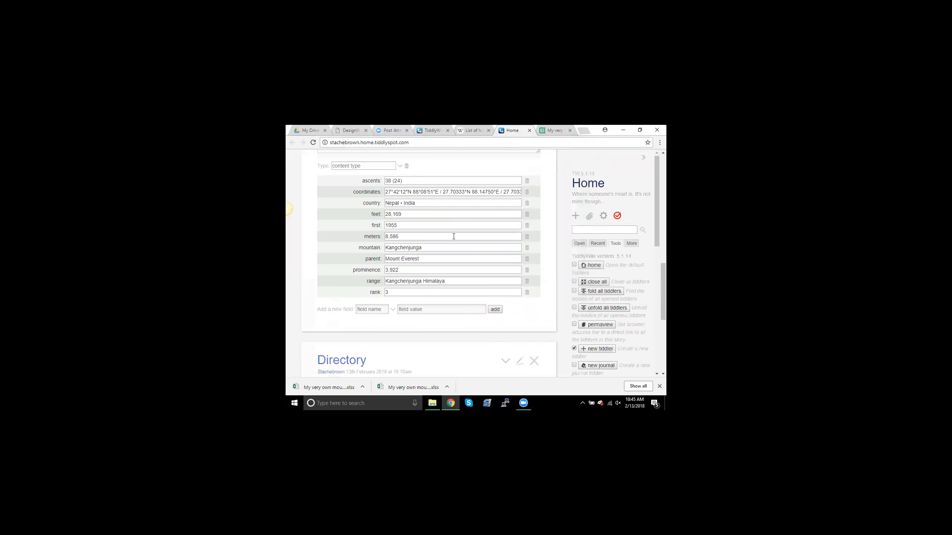
scroll(453, 236, "up", 2)
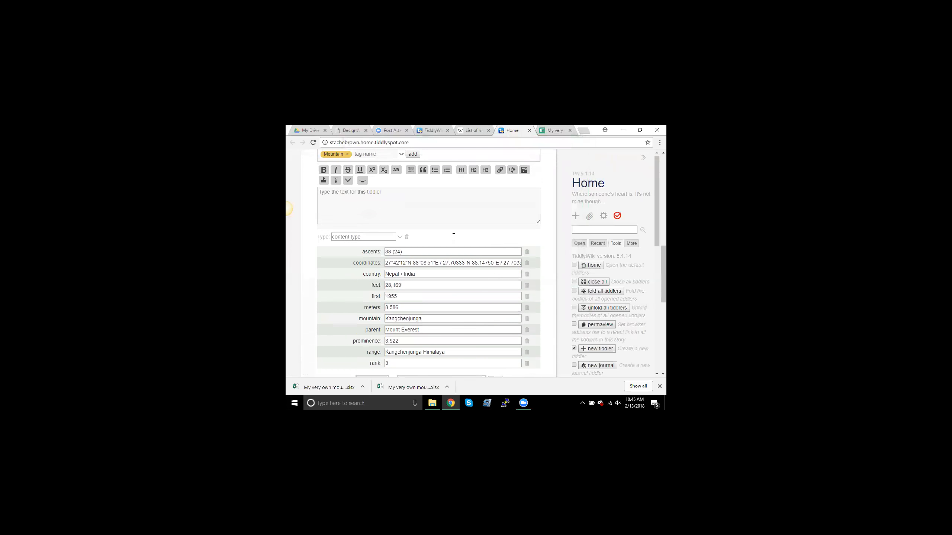
scroll(535, 238, "up", 2)
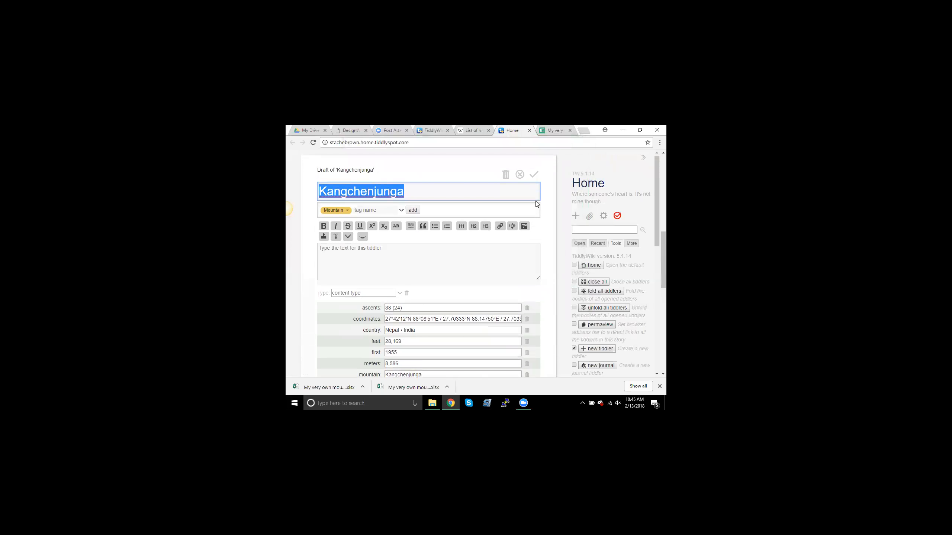
left_click(533, 176)
scroll(536, 177, "up", 7)
scroll(535, 178, "up", 1)
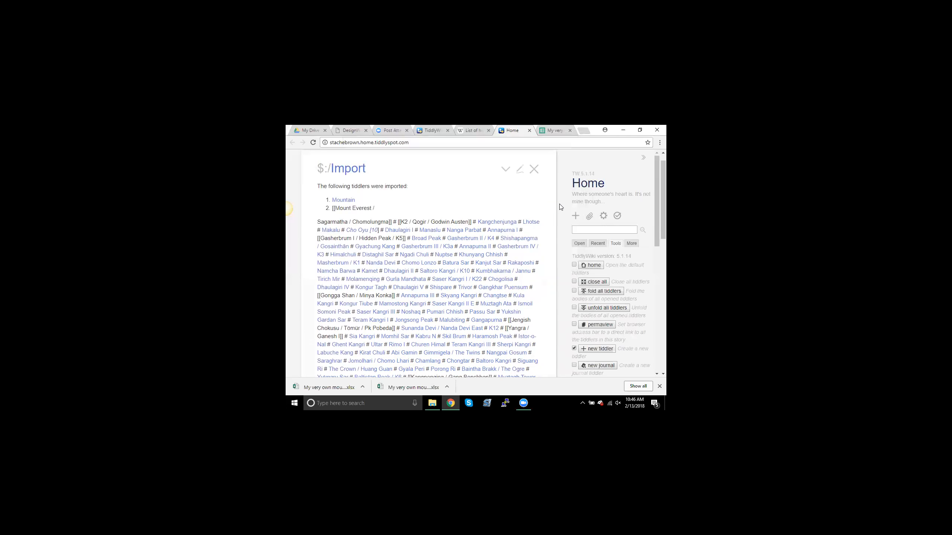
Switch to the DesignWriteStudio wiki and show its sidebar's display options with the list of templates
left_click(344, 130)
left_click(587, 246)
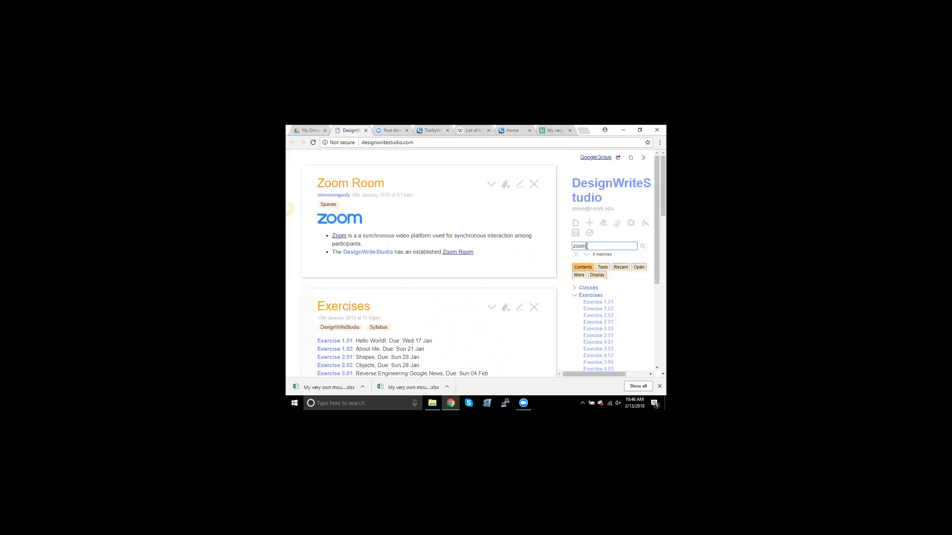
double_click(587, 247)
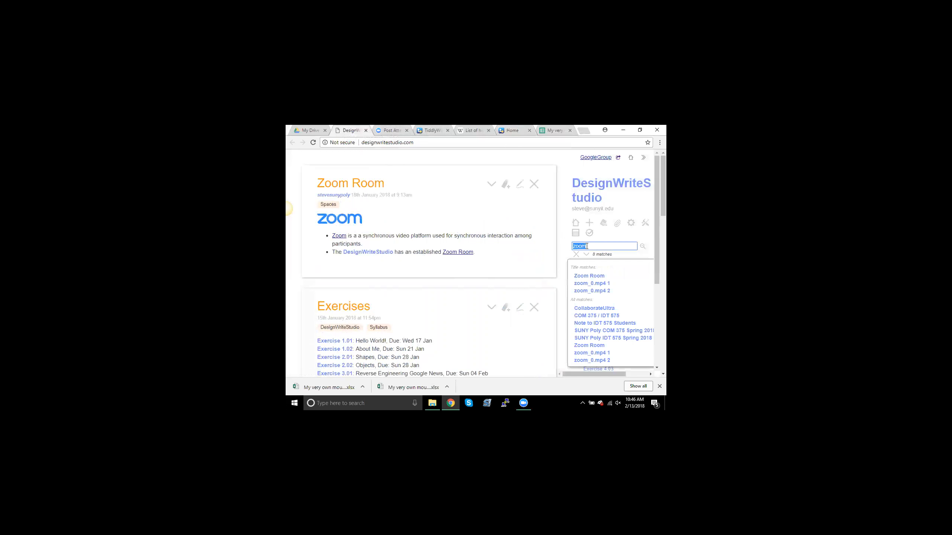
left_click(564, 244)
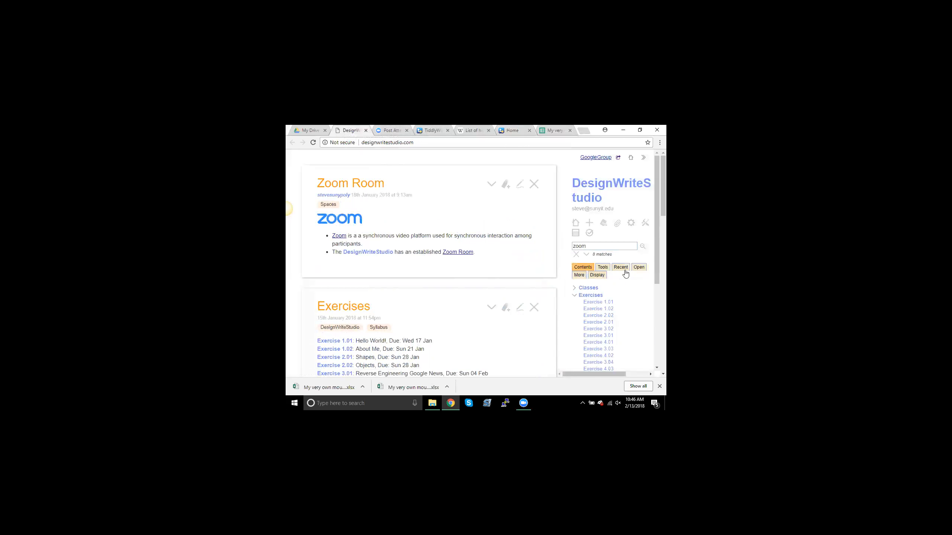
left_click(601, 276)
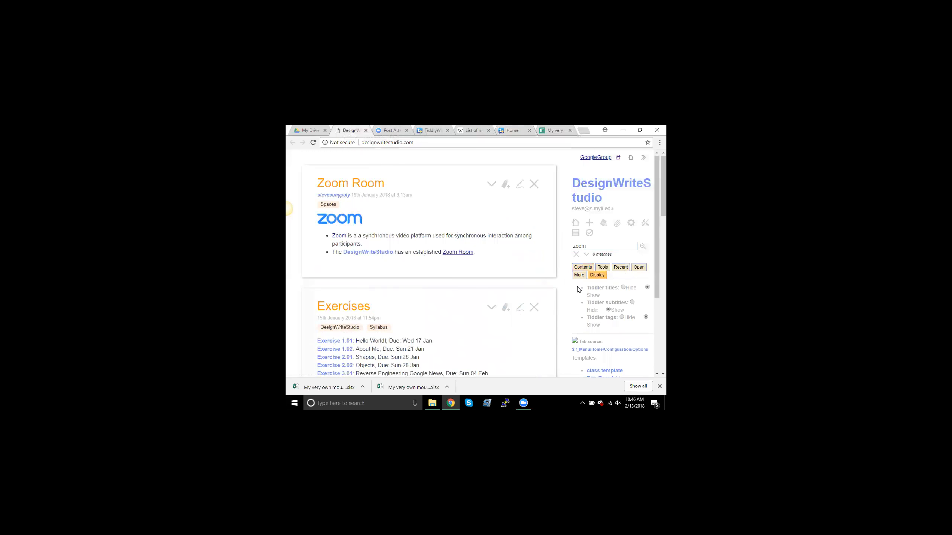
Transfer the exercise-directions template from DesignWriteStudio's template list into the Home wiki and import it
scroll(589, 300, "down", 2)
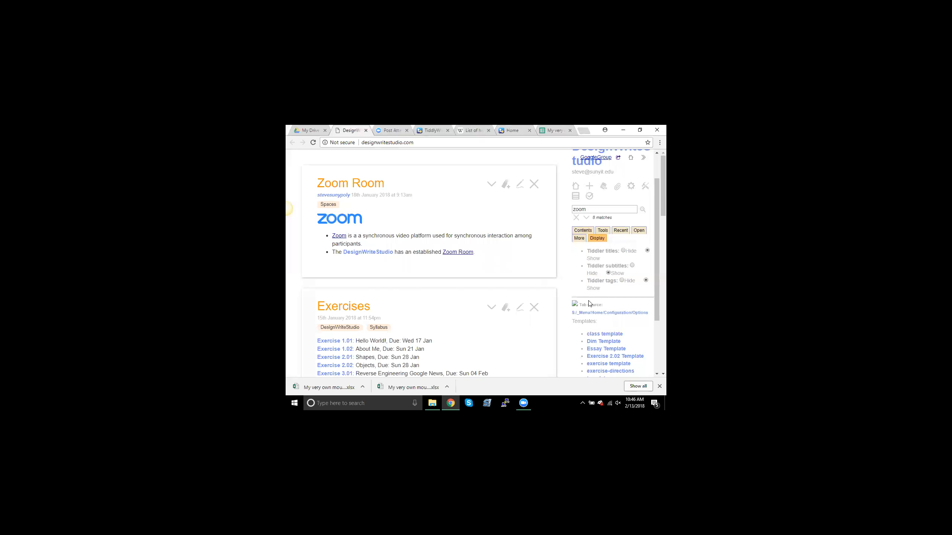
scroll(590, 303, "down", 3)
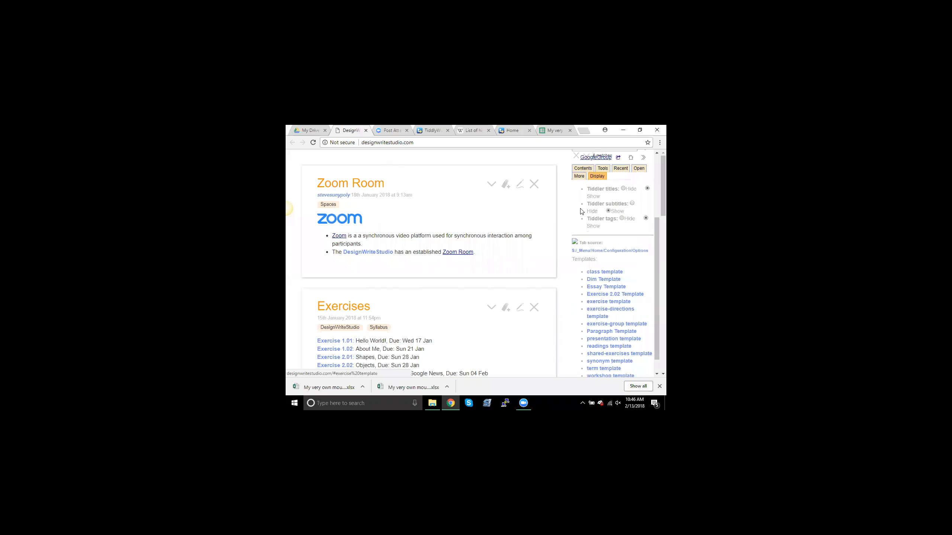
left_click_drag(597, 312, 512, 165)
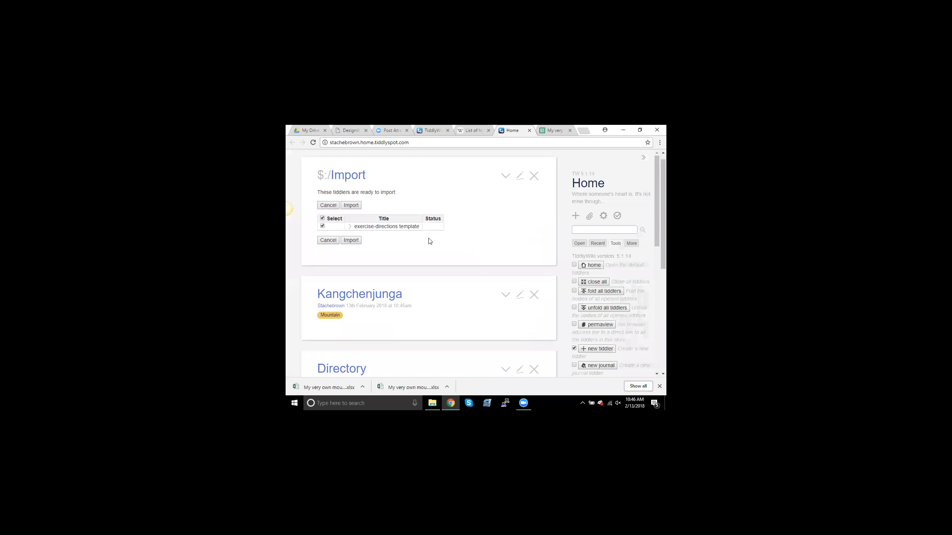
left_click(352, 206)
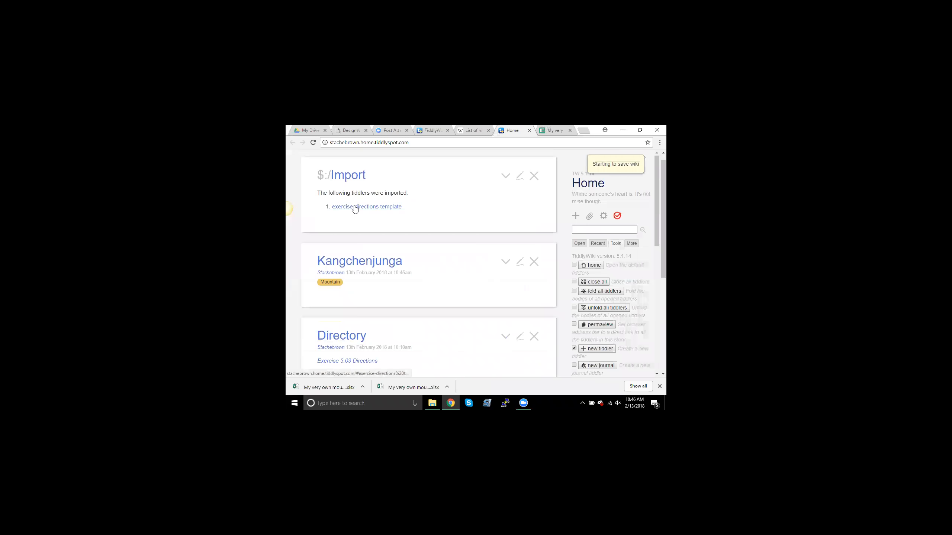
Open the imported exercise-directions template for editing and retitle it "Mountains template"
left_click(354, 207)
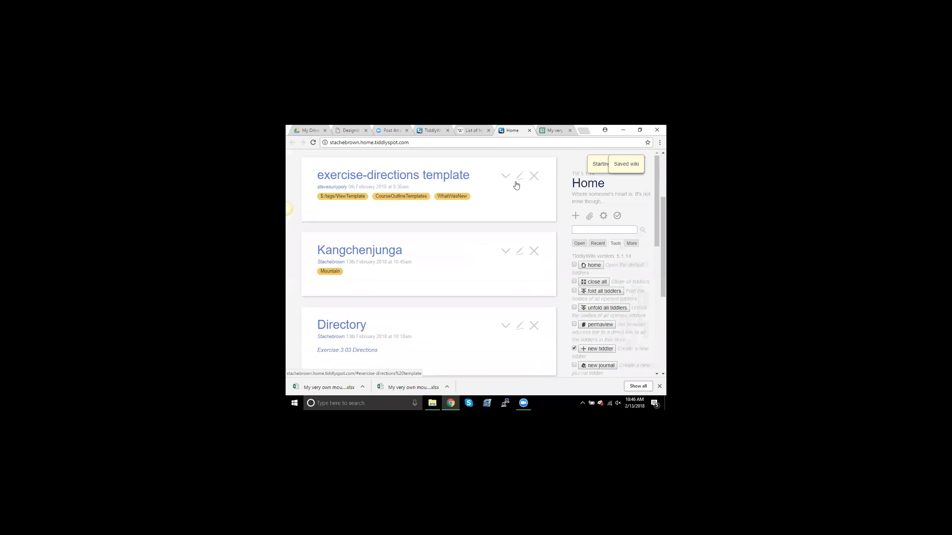
left_click(519, 178)
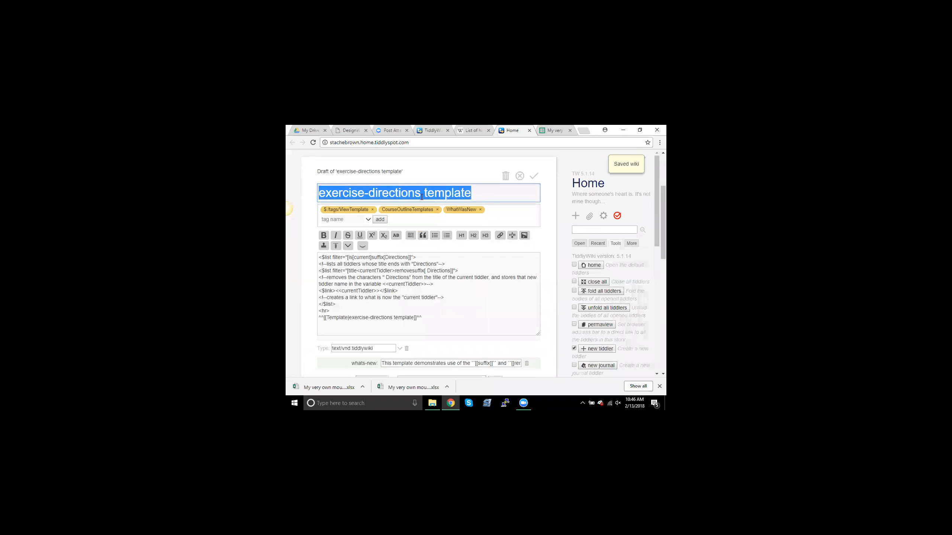
type("Mountains template")
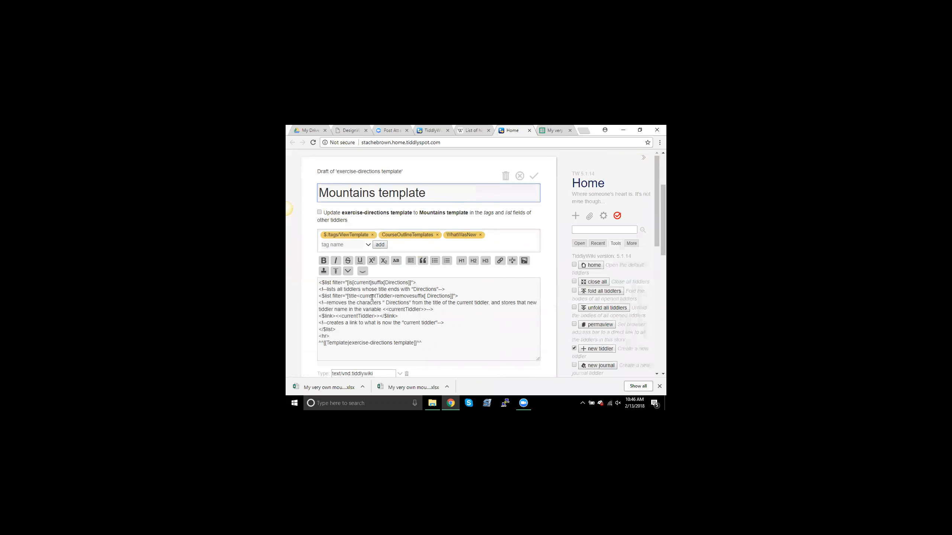
Remove everything below the opening list filter line from the Mountains template's text
scroll(372, 298, "down", 1)
left_click_drag(421, 293, 318, 239)
key("ctrl+x")
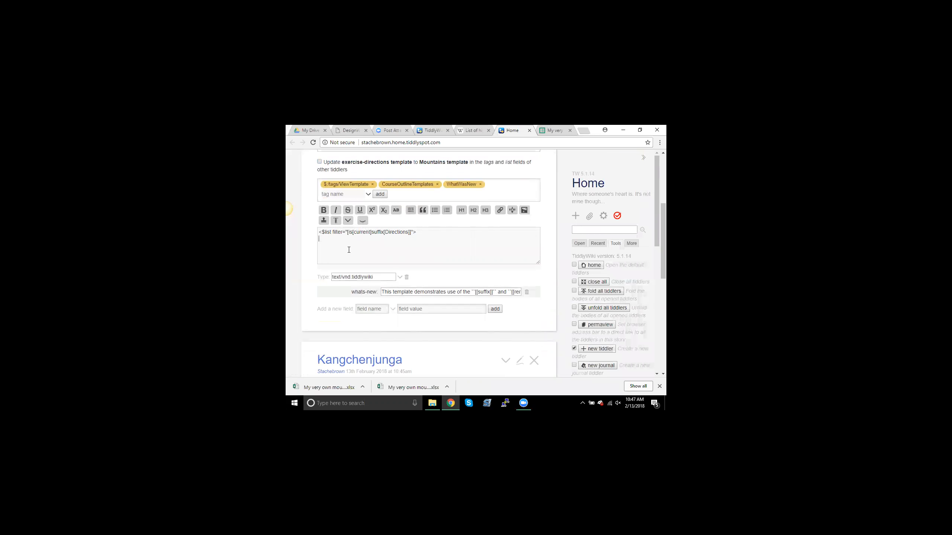
Change the template's list filter from the Directions suffix to the current tiddler's tag[Mountain], comparing it with the tag on Kangchenjunga
scroll(349, 250, "up", 1)
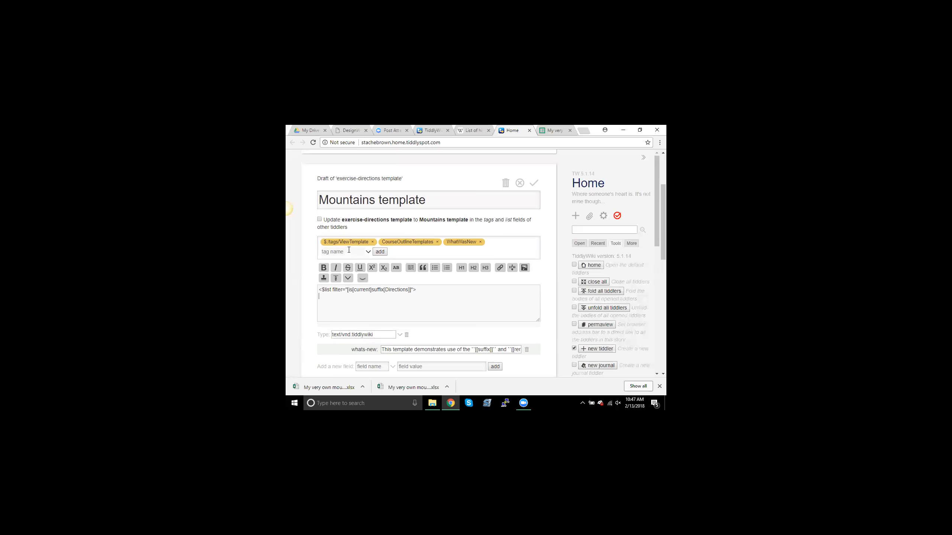
left_click_drag(371, 290, 383, 290)
type("tag")
double_click(383, 289)
type("Mountain")
scroll(444, 161, "up", 3)
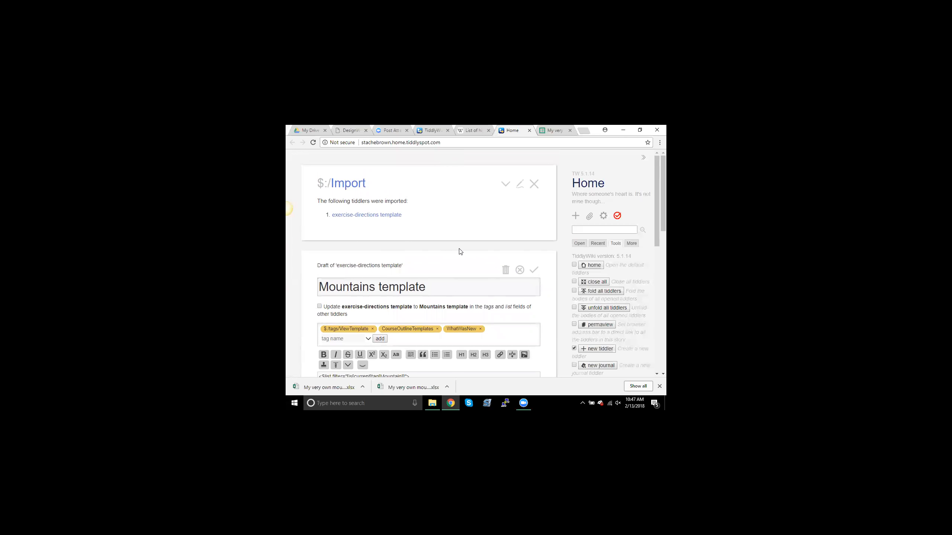
scroll(462, 252, "down", 6)
scroll(462, 252, "up", 3)
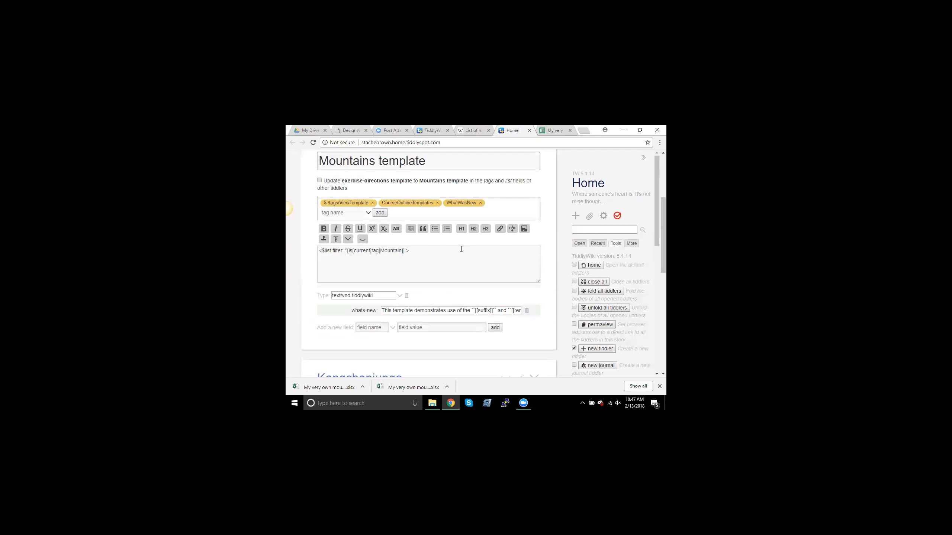
scroll(462, 249, "down", 2)
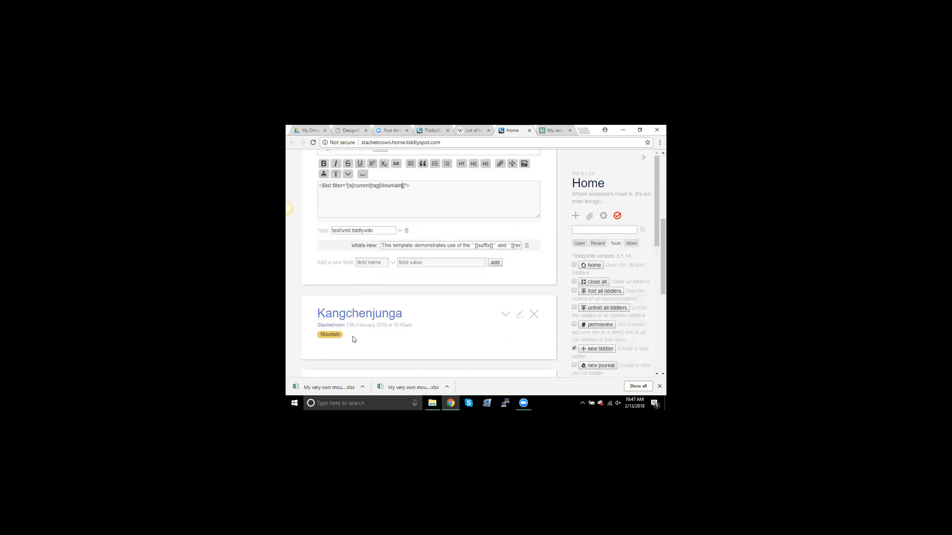
scroll(452, 225, "up", 2)
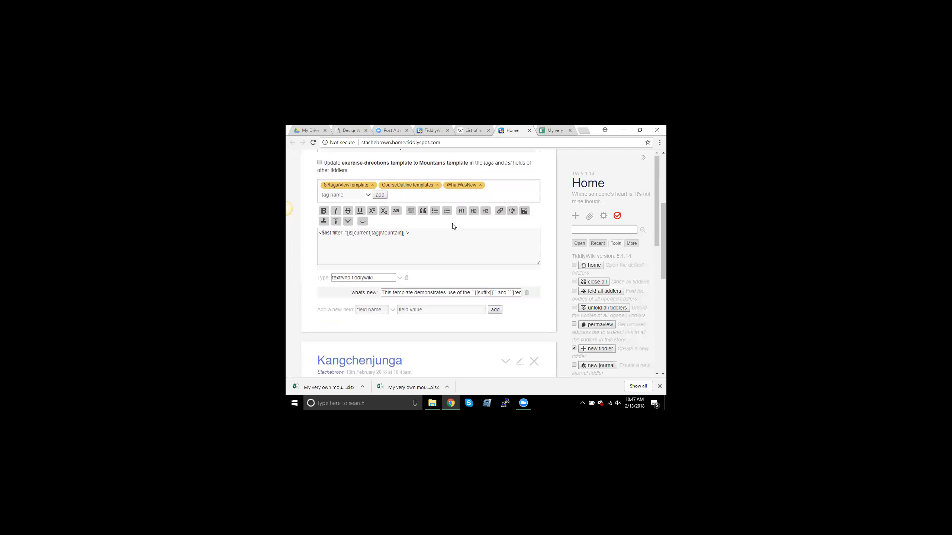
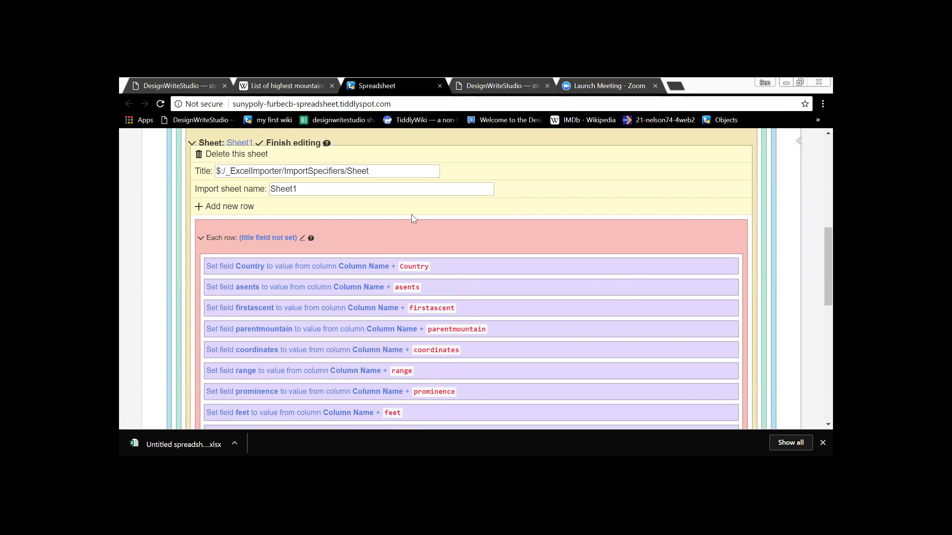
Open Sheet1's row specifier for editing and set the Country field's source column to "Country"
scroll(418, 217, "down", 2)
left_click(302, 183)
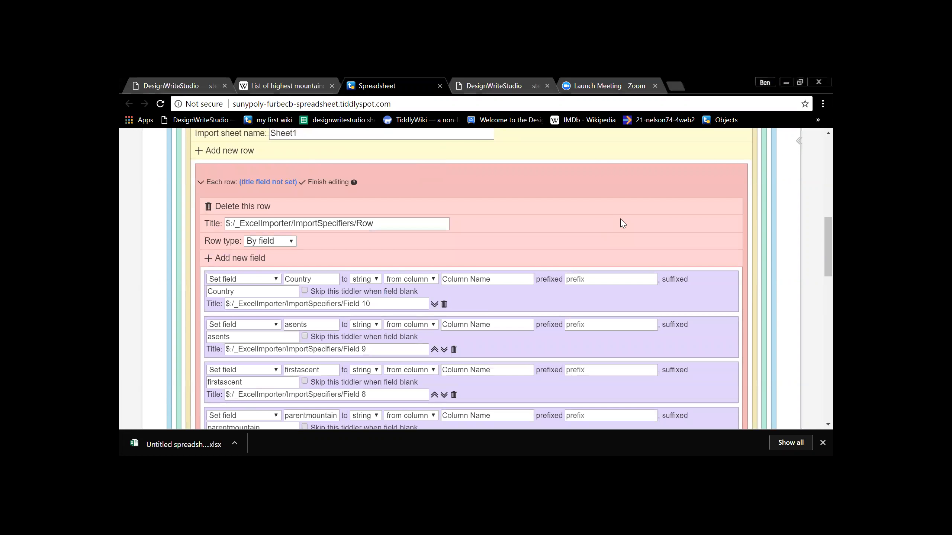
scroll(633, 219, "down", 2)
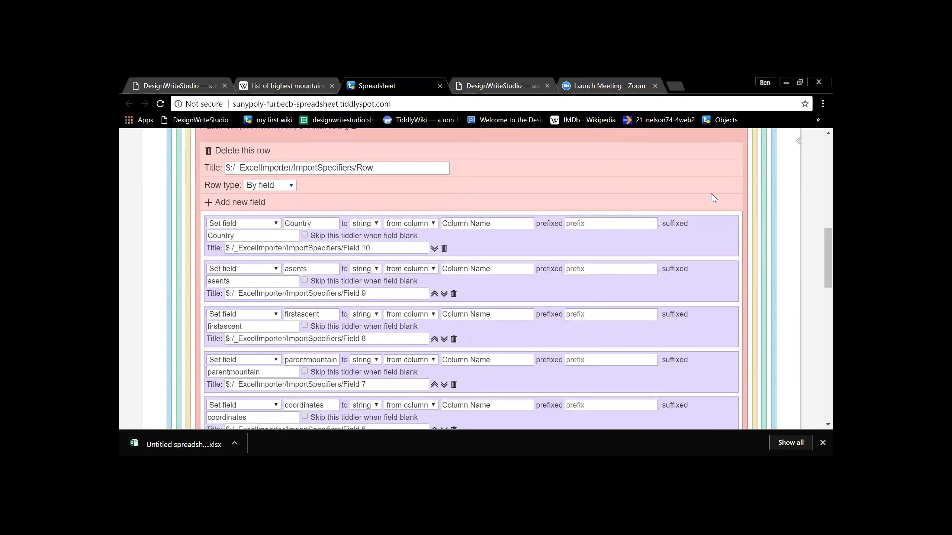
scroll(714, 198, "down", 2)
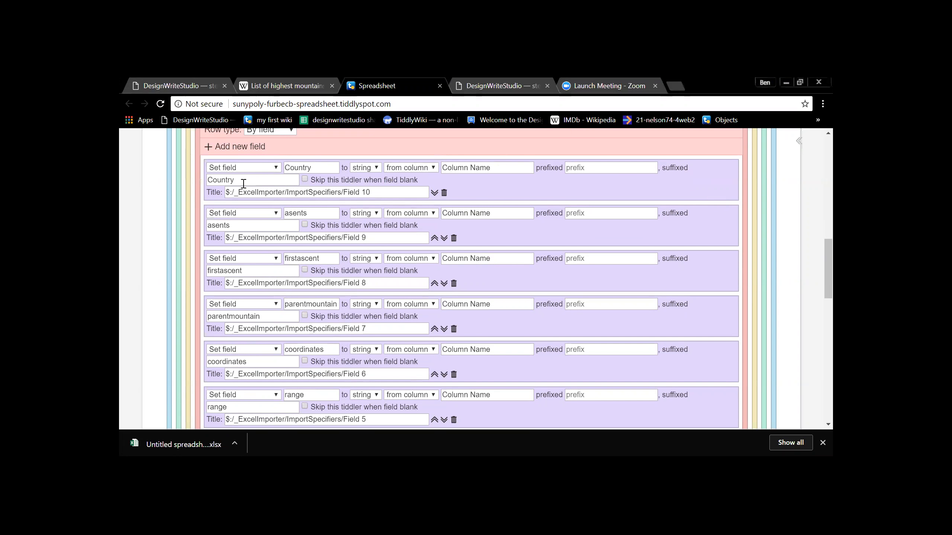
left_click(466, 168)
double_click(495, 163)
left_click(496, 166)
triple_click(494, 167)
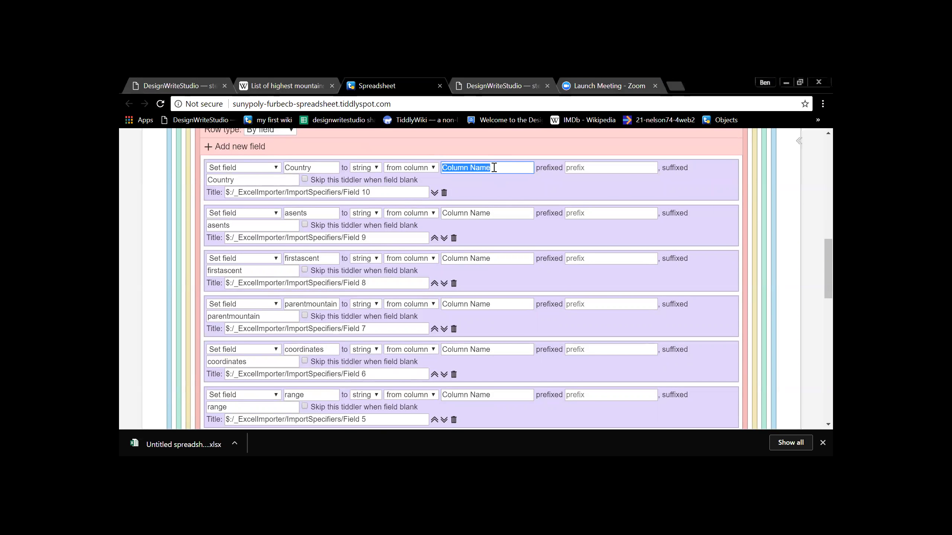
type("o")
key("BackSpace")
type("Country")
Set the source column of the asents field to "asents" and of the firstascent field to "firstascent"
triple_click(482, 211)
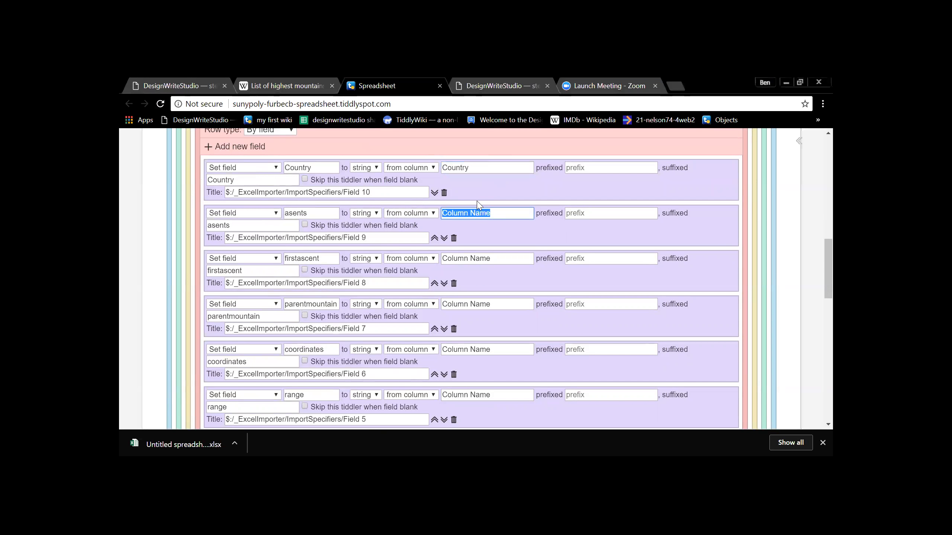
type("asents")
left_click(487, 259)
double_click(483, 259)
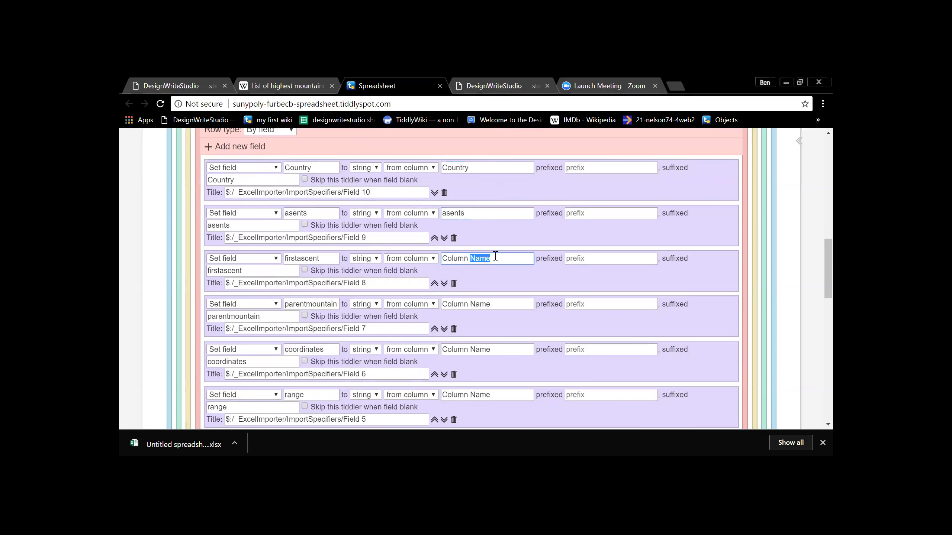
left_click_drag(499, 256, 456, 294)
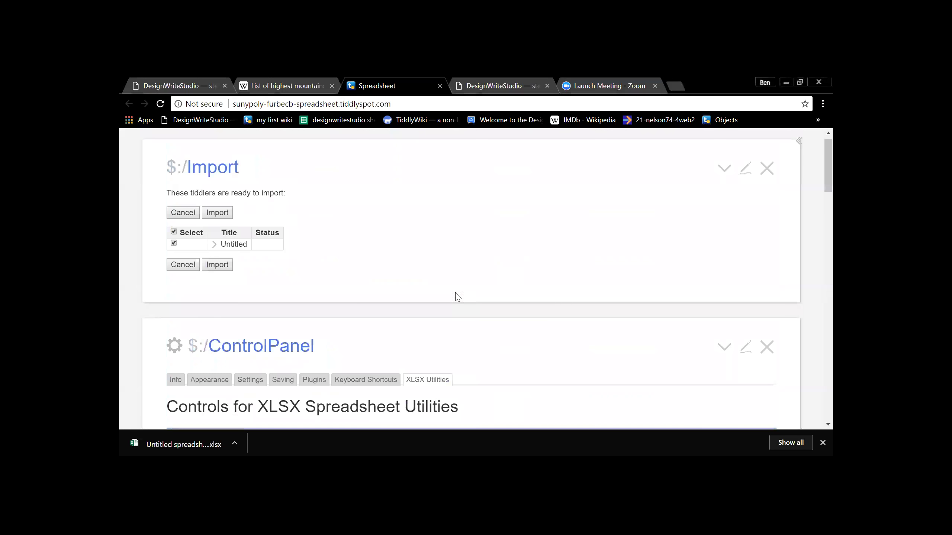
scroll(468, 283, "down", 20)
scroll(478, 277, "up", 8)
triple_click(499, 211)
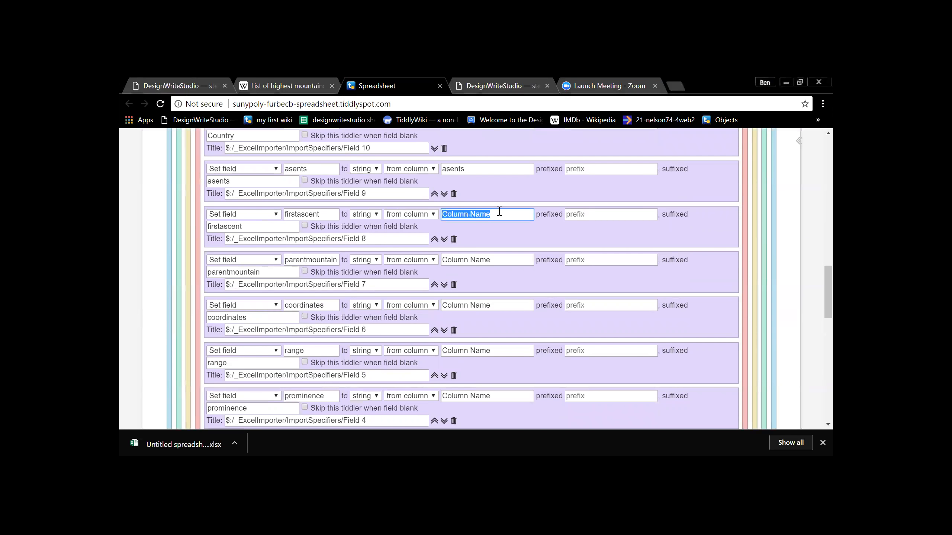
type("firstascent")
Set the source columns of the parentmountain and coordinates fields to "parentmountain" and "coordinates"
left_click(497, 262)
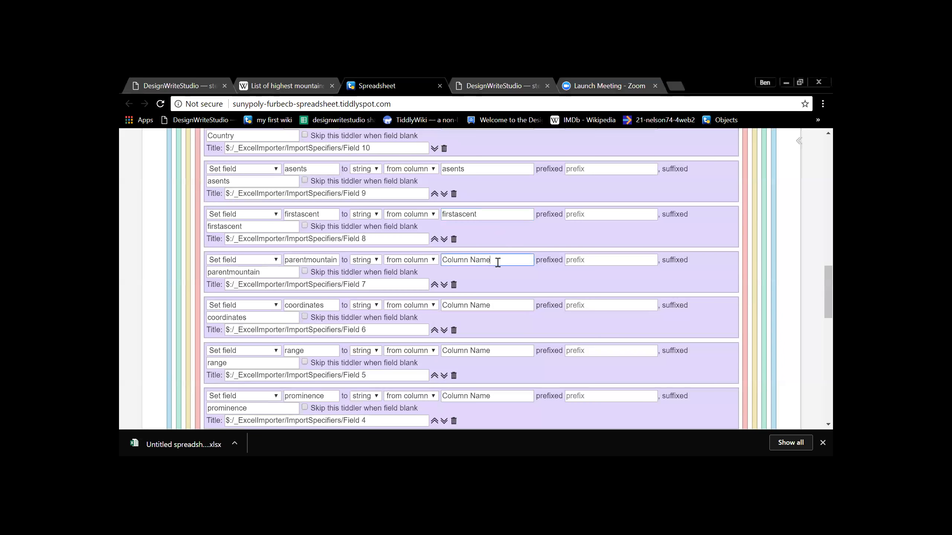
triple_click(499, 261)
type("parentmountain")
triple_click(506, 303)
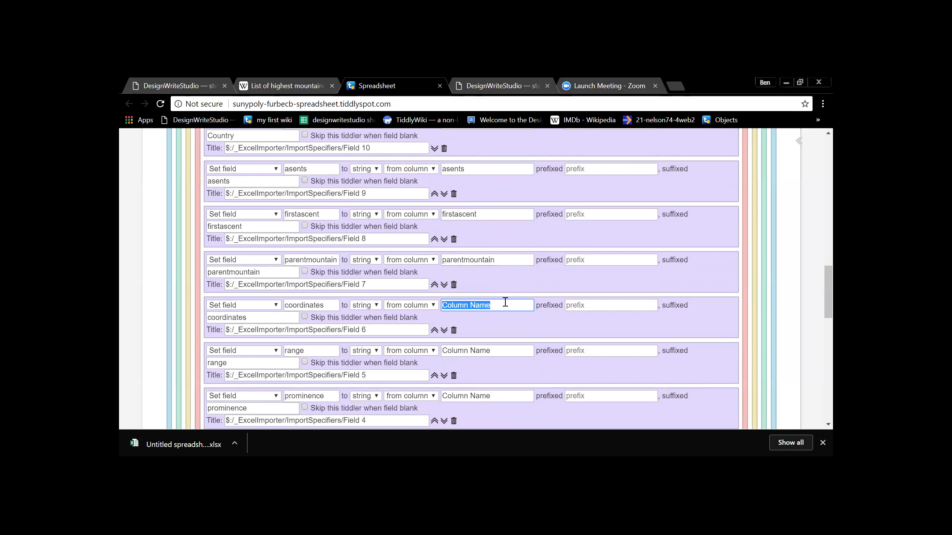
type("coordinates")
Set the source columns of the range and prominence fields to "range" and "prominence"
triple_click(495, 353)
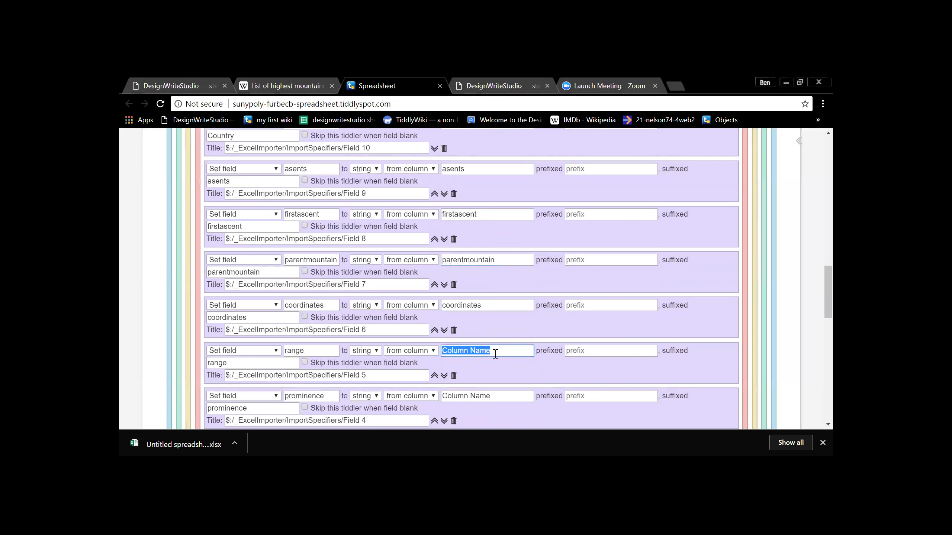
type("range")
scroll(493, 347, "down", 1)
triple_click(492, 338)
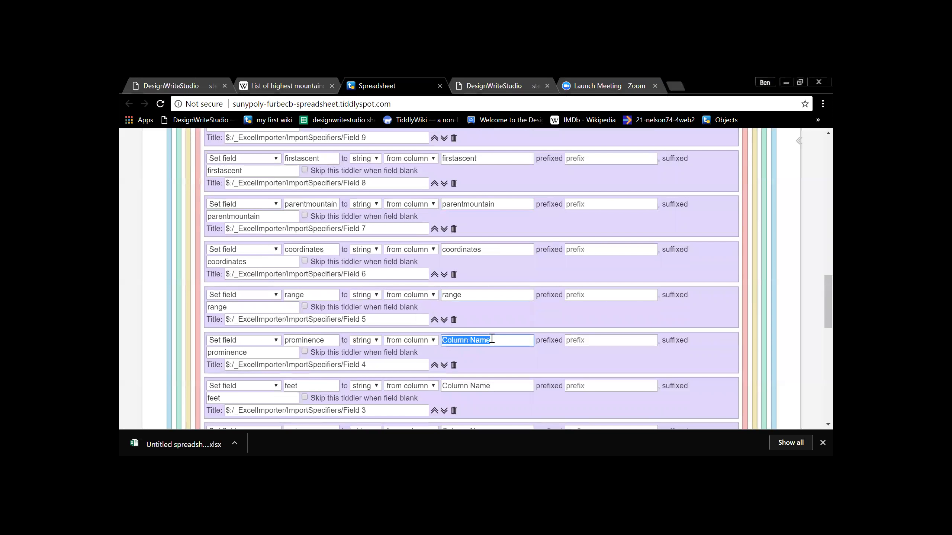
type("prominen")
Set the source columns of the feet and meters fields to "feet" and "meters"
double_click(497, 387)
triple_click(504, 386)
type("feet")
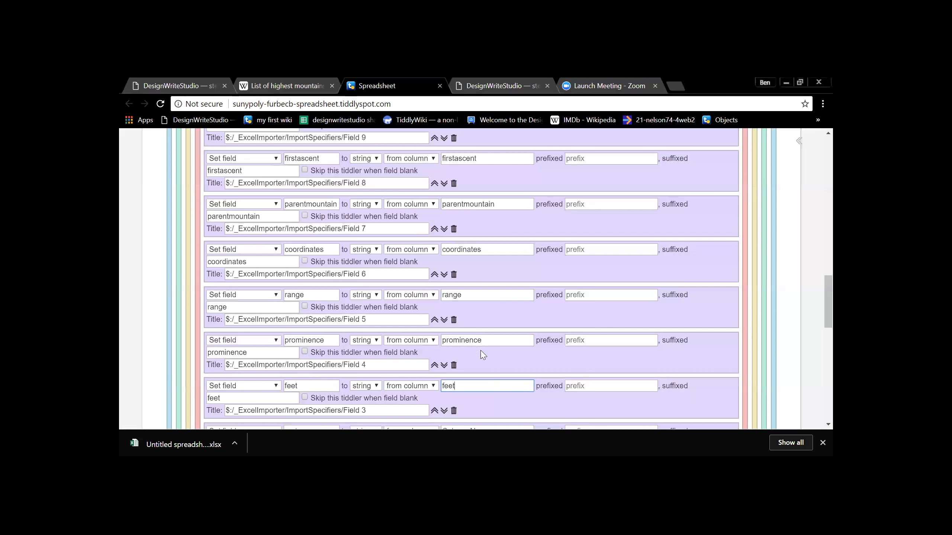
scroll(504, 317, "down", 3)
triple_click(501, 319)
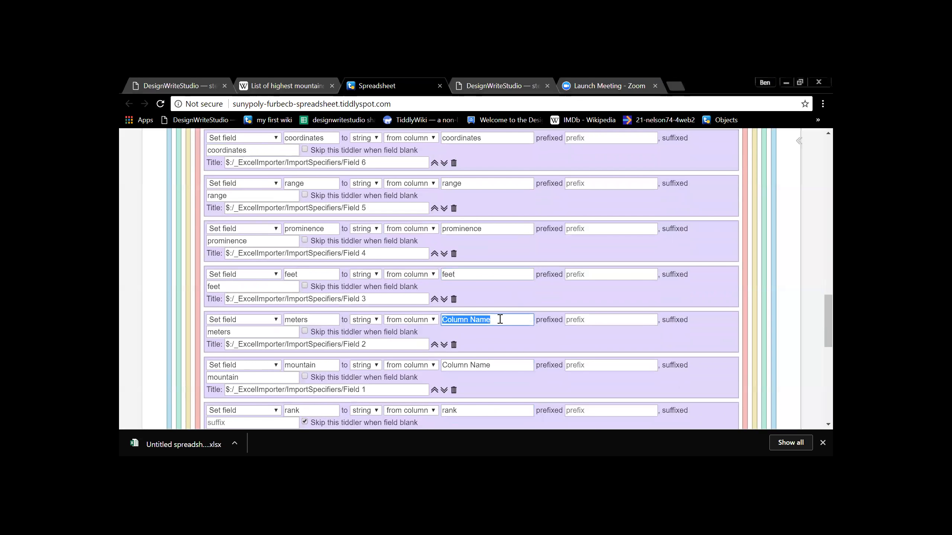
type("meters")
Set the mountain field's source column to "mountain" and re-enter "rank" as the rank field's source column
scroll(520, 305, "down", 2)
left_click(519, 308)
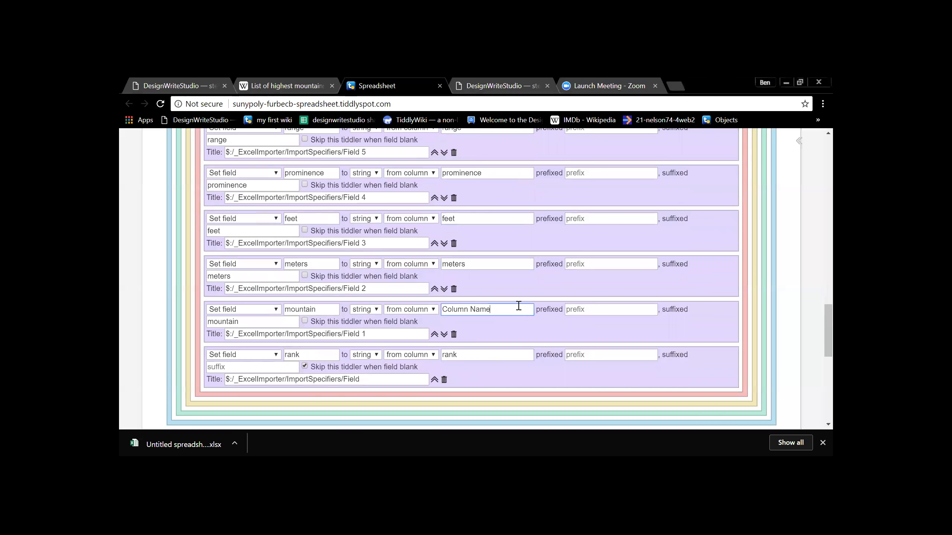
triple_click(518, 309)
type("mountain")
triple_click(478, 355)
key("BackSpace")
type("rank")
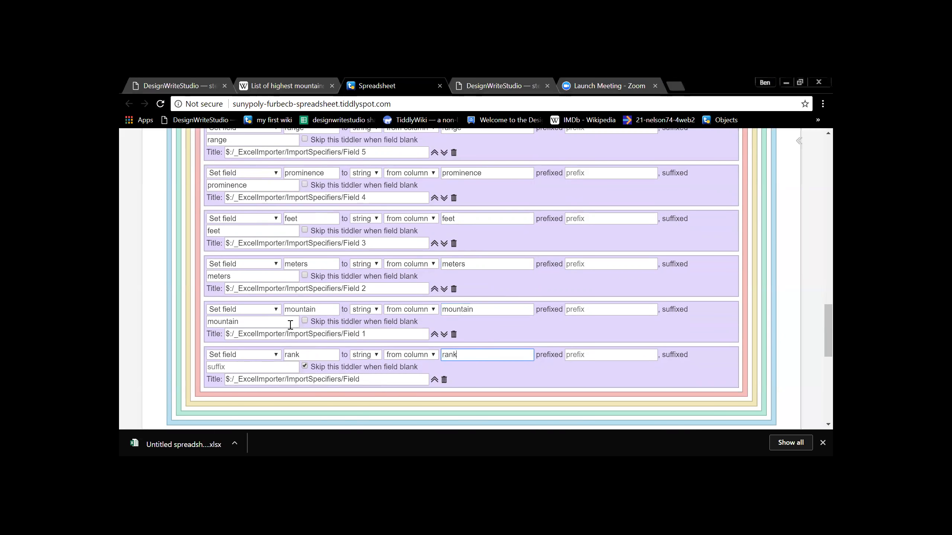
Clear the suffix values from the mountain, meters, feet and prominence fields
triple_click(264, 322)
key("BackSpace")
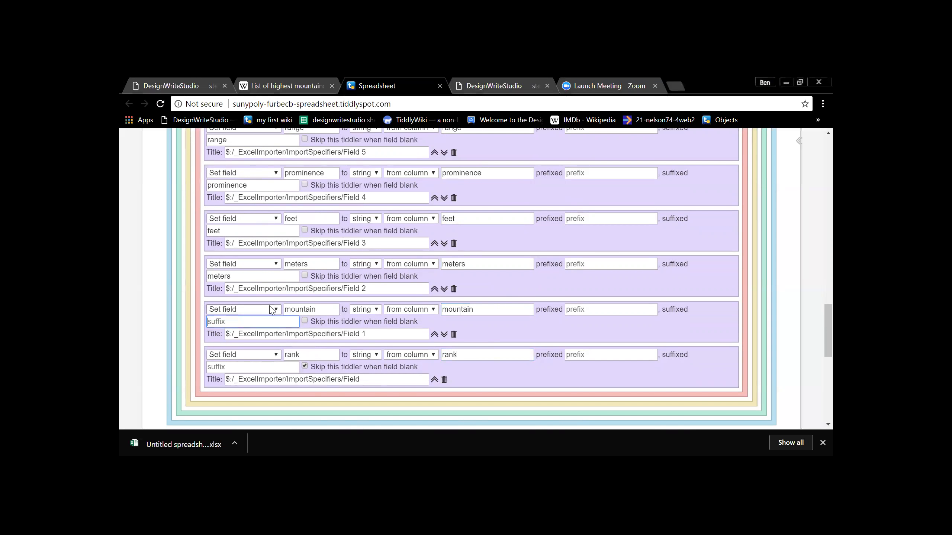
triple_click(272, 276)
key("BackSpace")
triple_click(256, 229)
key("BackSpace")
triple_click(253, 186)
key("BackSpace")
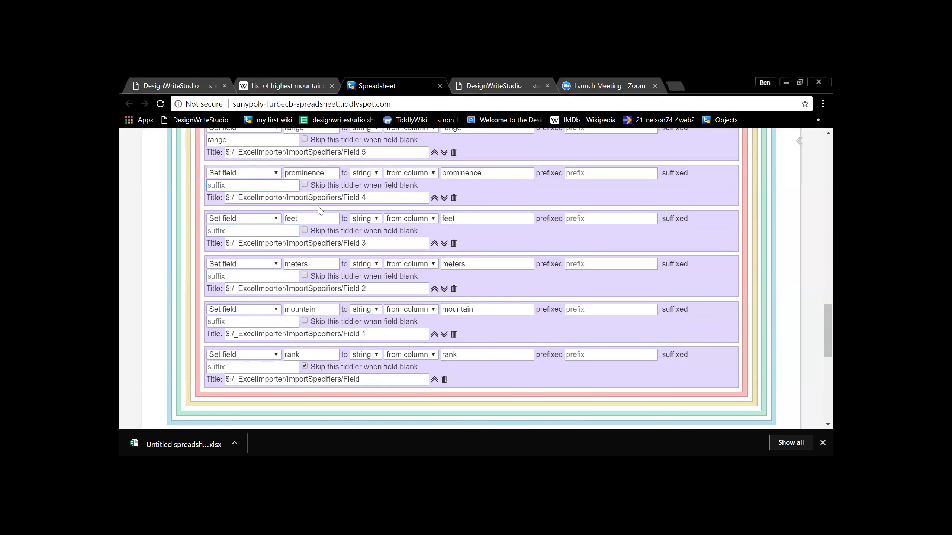
Clear the suffix values from the range, coordinates, parentmountain and firstascent fields
scroll(263, 195, "up", 1)
triple_click(263, 195)
key("BackSpace")
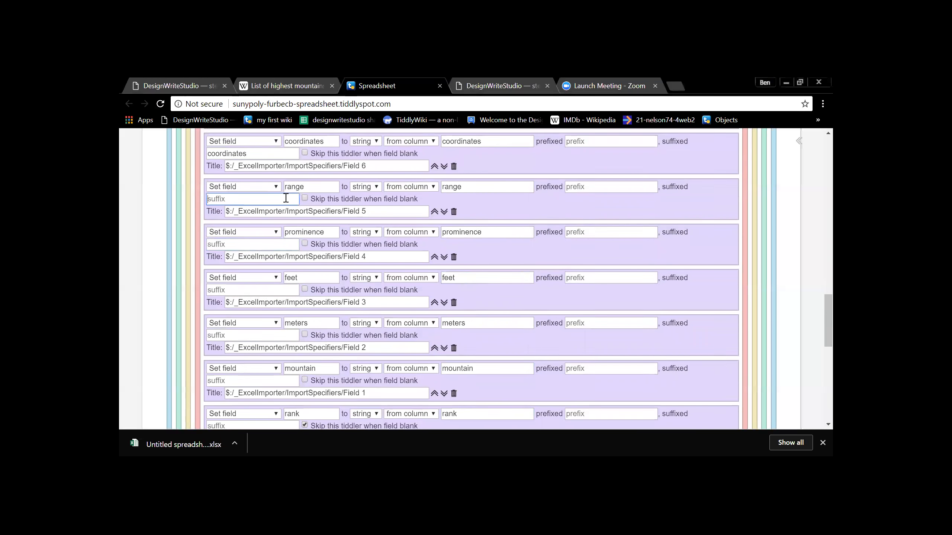
scroll(263, 196, "up", 3)
triple_click(254, 262)
key("BackSpace")
triple_click(276, 220)
key("BackSpace")
triple_click(258, 172)
key("BackSpace")
Clear the suffix values from the asents and Country fields
scroll(312, 200, "up", 1)
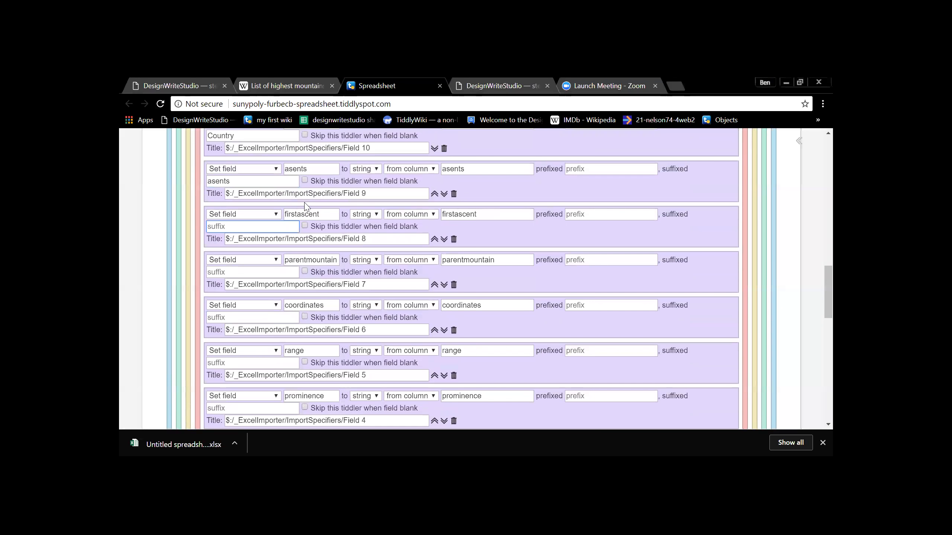
triple_click(262, 183)
key("BackSpace")
scroll(270, 176, "up", 4)
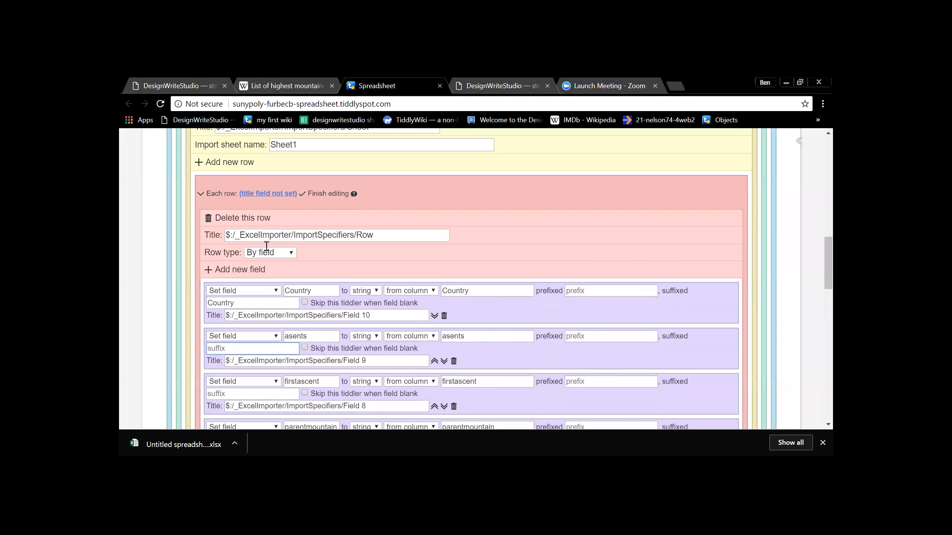
triple_click(253, 303)
key("BackSpace")
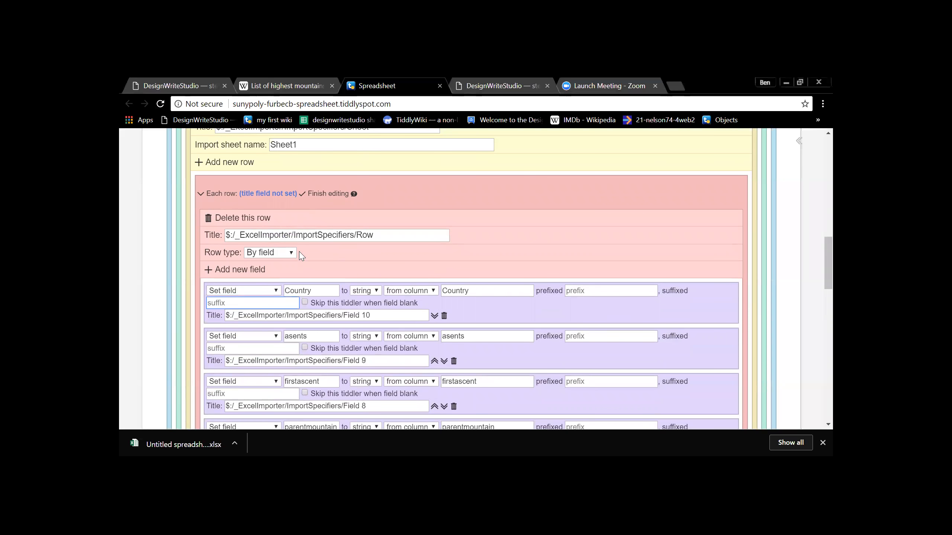
scroll(600, 247, "down", 2)
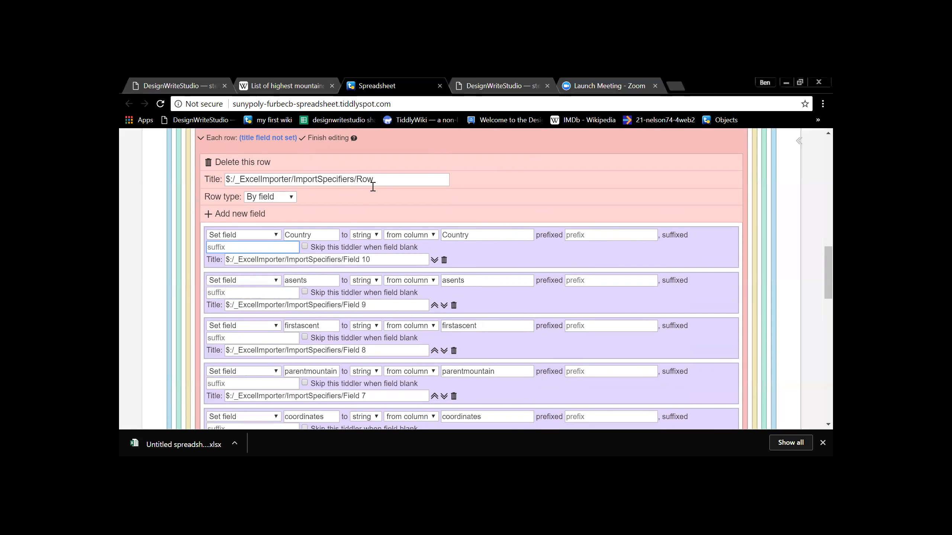
scroll(371, 187, "up", 4)
scroll(383, 191, "down", 2)
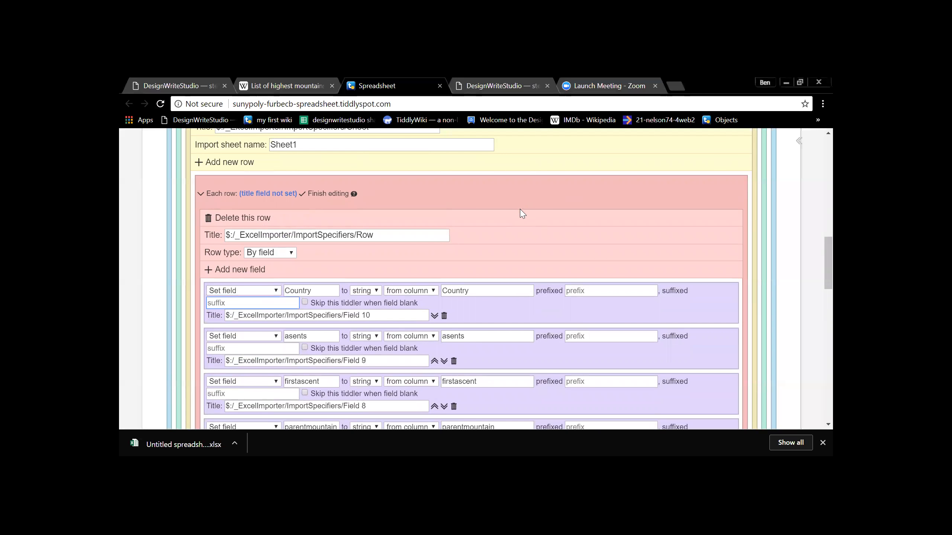
scroll(524, 215, "up", 2)
scroll(554, 229, "down", 4)
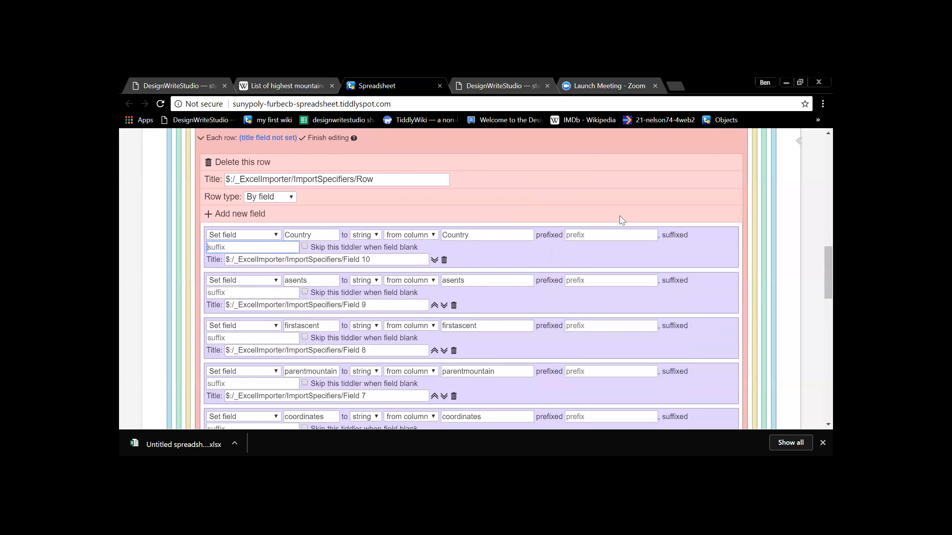
Finish editing the row specification and review its field-to-column mappings
scroll(630, 212, "up", 4)
left_click(301, 250)
scroll(630, 210, "down", 6)
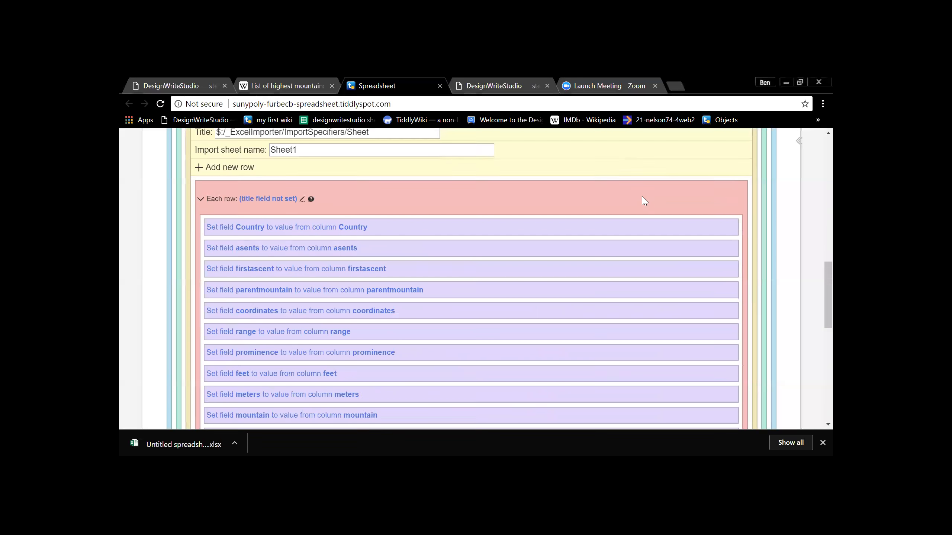
scroll(693, 191, "up", 8)
scroll(703, 192, "down", 3)
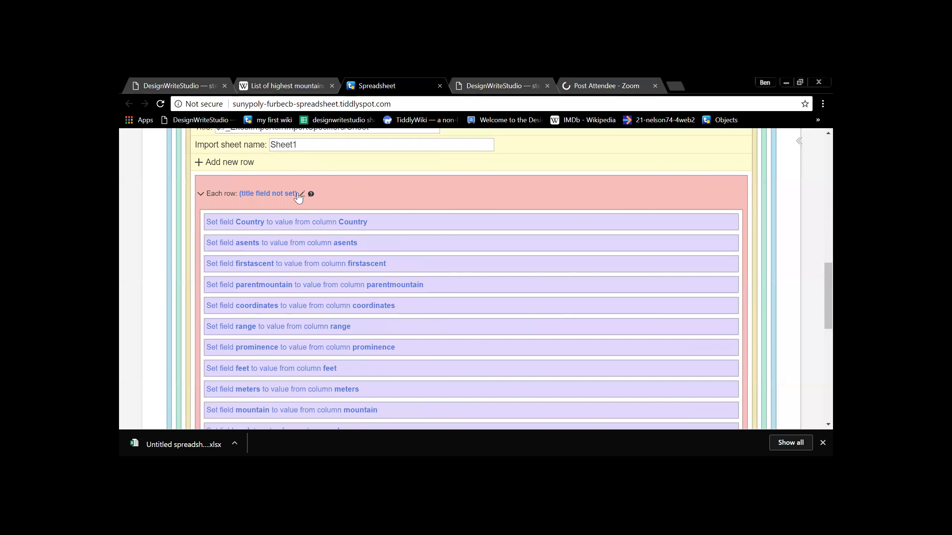
Add a new field to the row specification that appends to the list field "tags"
left_click(302, 194)
left_click(231, 275)
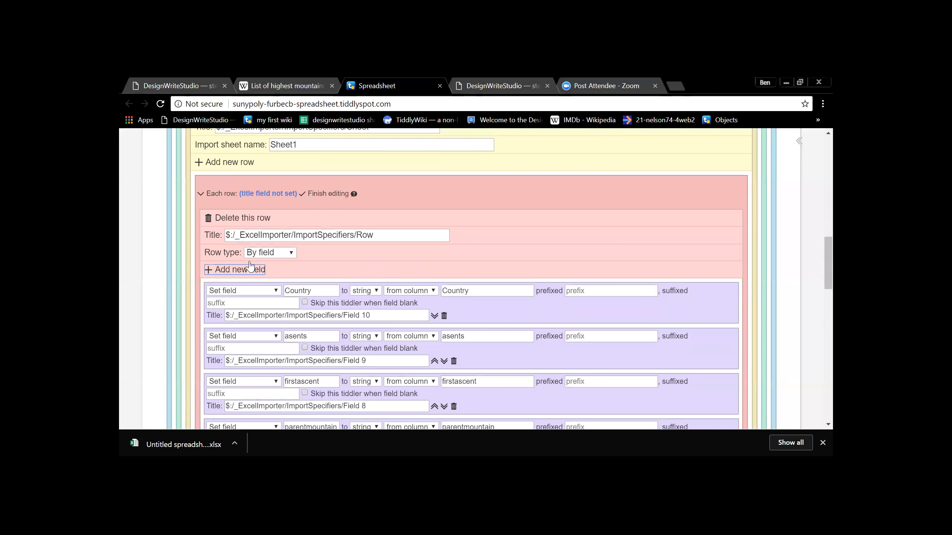
double_click(332, 294)
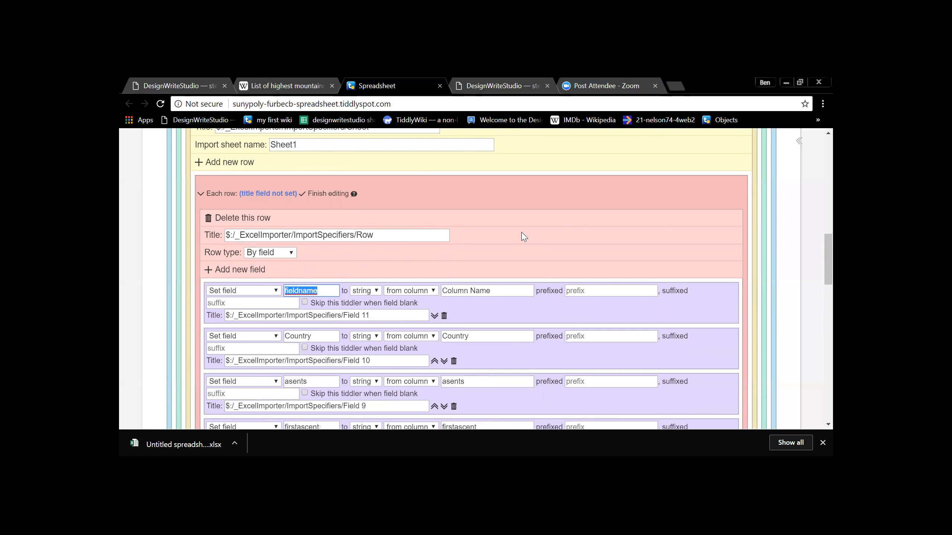
left_click(273, 292)
left_click(265, 309)
double_click(306, 293)
type("tags")
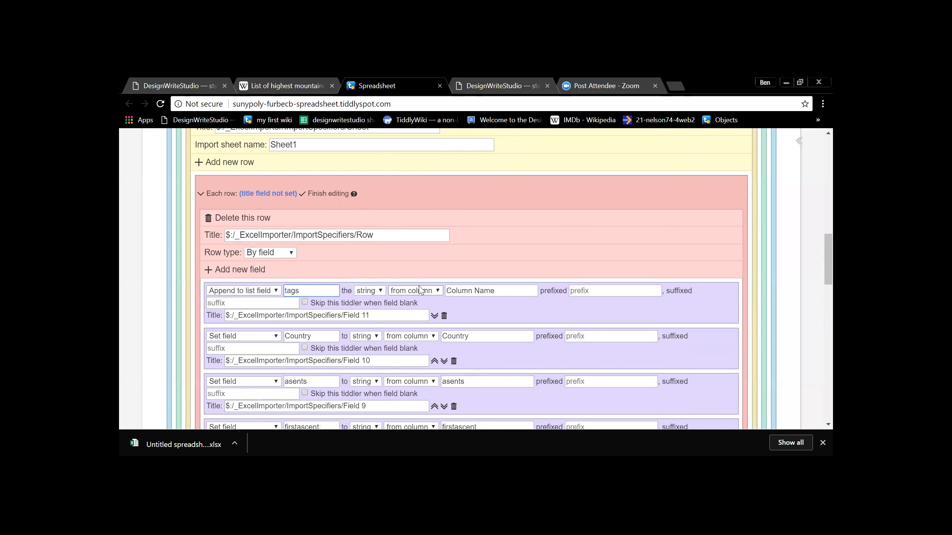
Set the tags field's value to the constant string "mountains" and finish editing the row
left_click(380, 292)
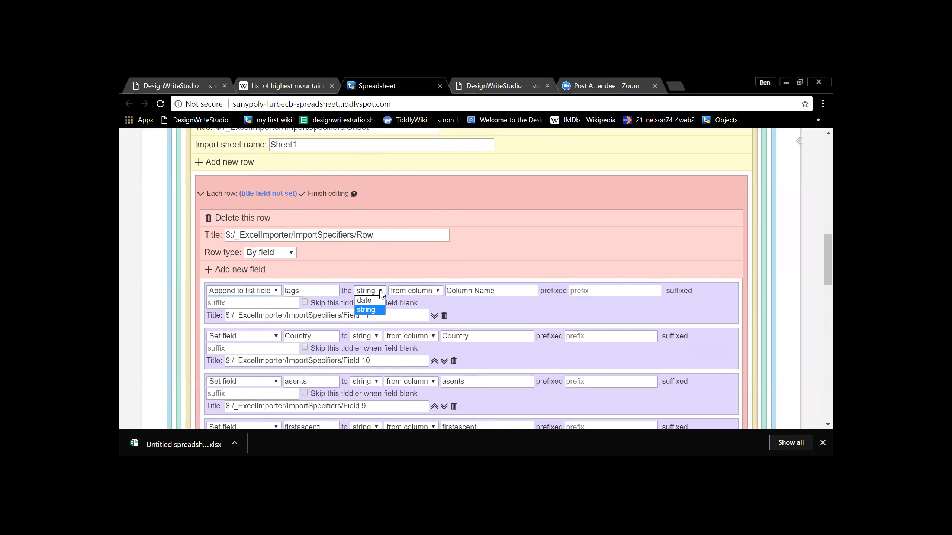
left_click(371, 310)
left_click(431, 292)
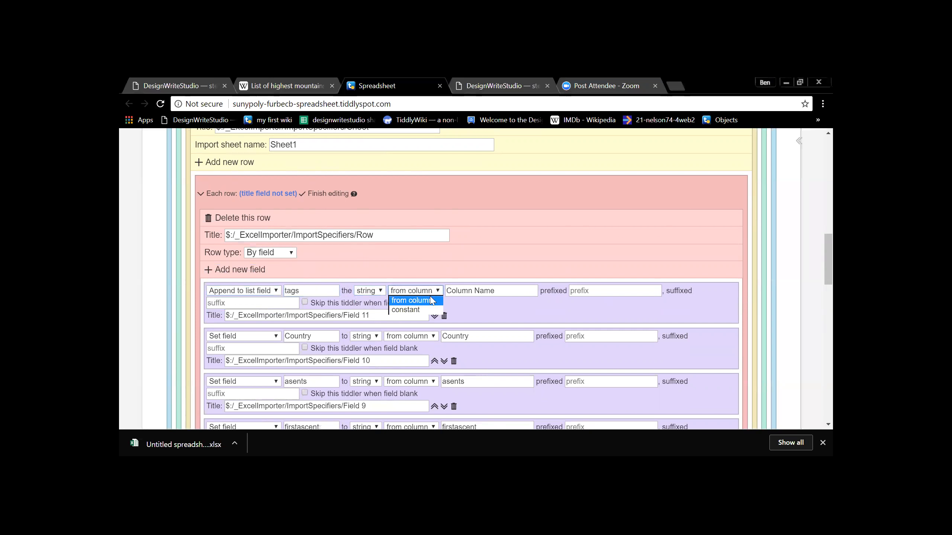
left_click(426, 312)
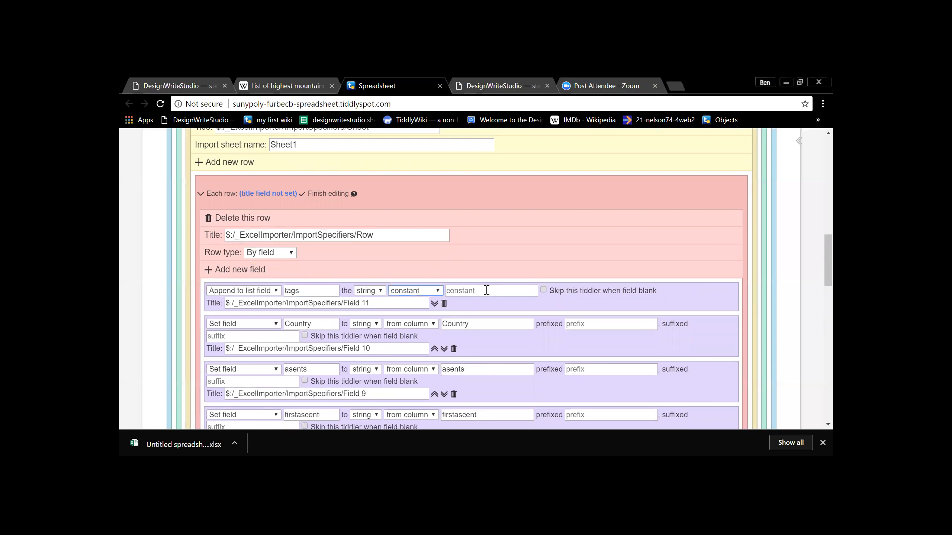
left_click(486, 291)
type("mountains")
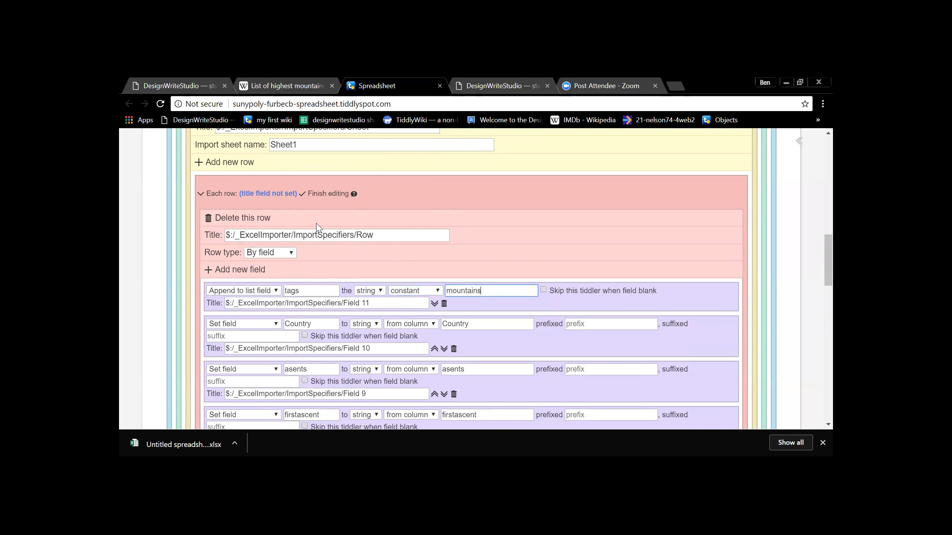
left_click(302, 194)
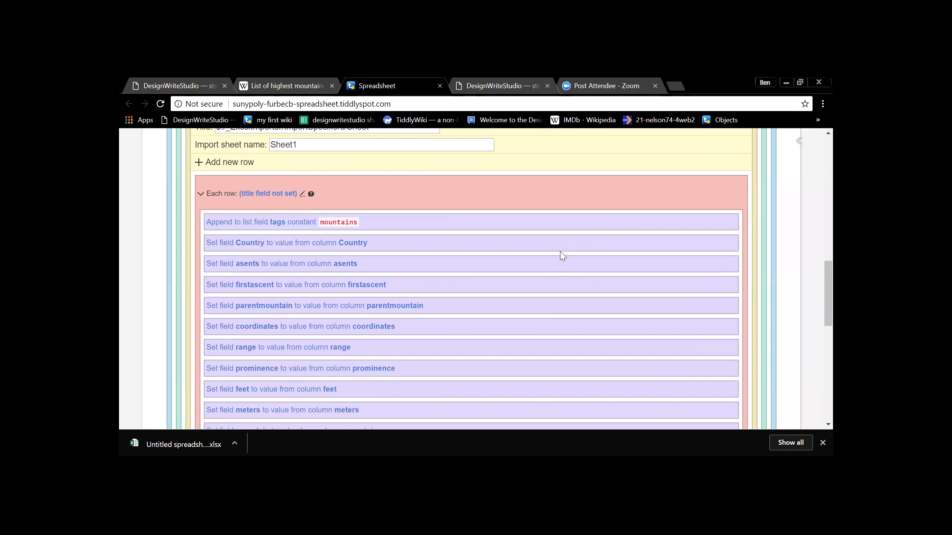
Reopen the row specification for editing and add a new Set field entry named "title"
scroll(562, 256, "down", 1)
scroll(562, 256, "up", 4)
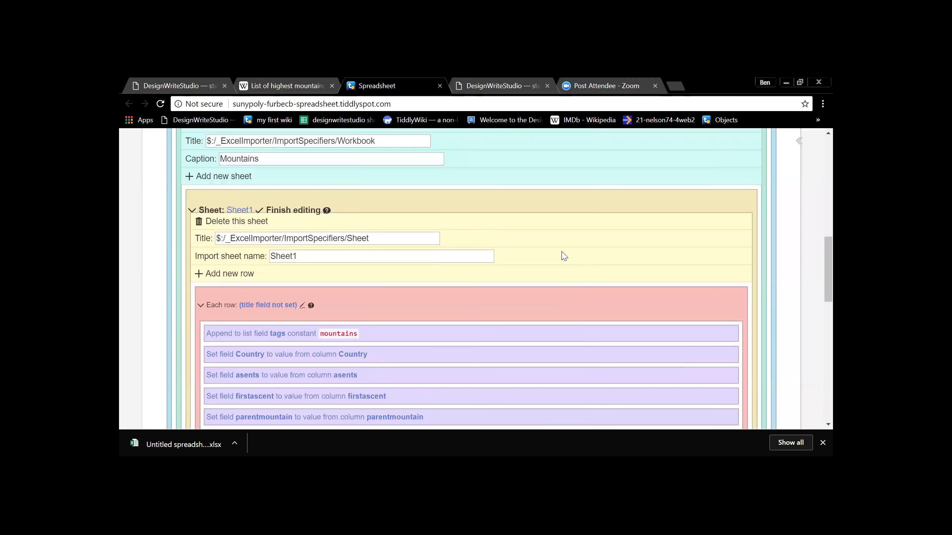
scroll(564, 256, "down", 1)
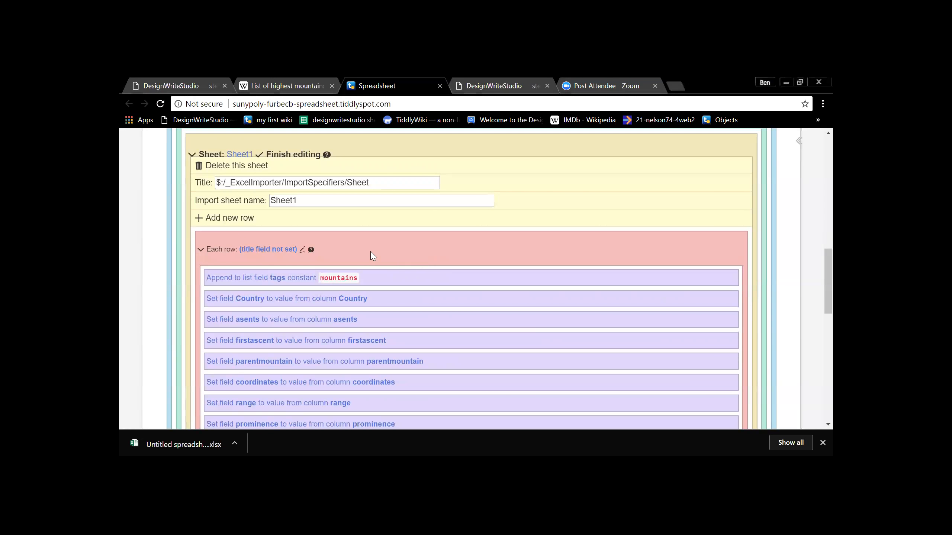
left_click(302, 251)
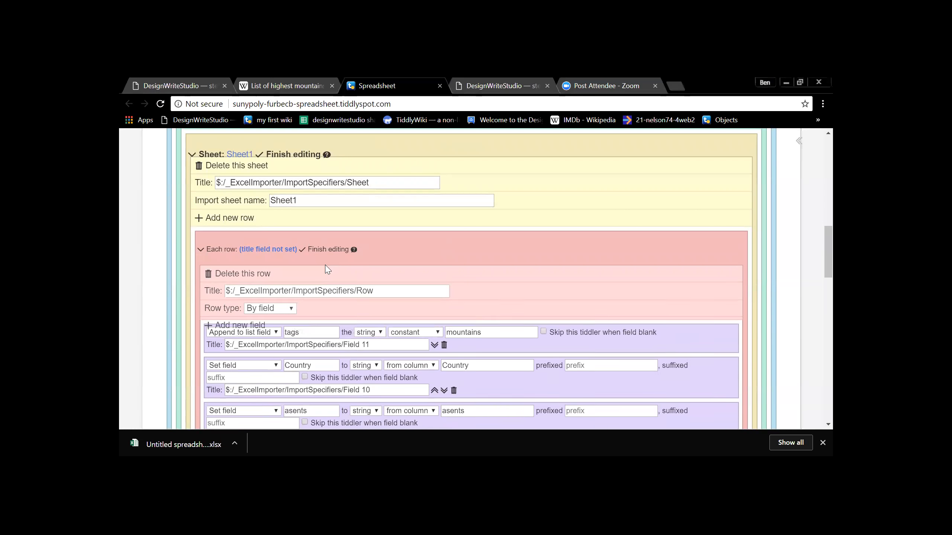
left_click(240, 325)
left_click(276, 348)
left_click(276, 349)
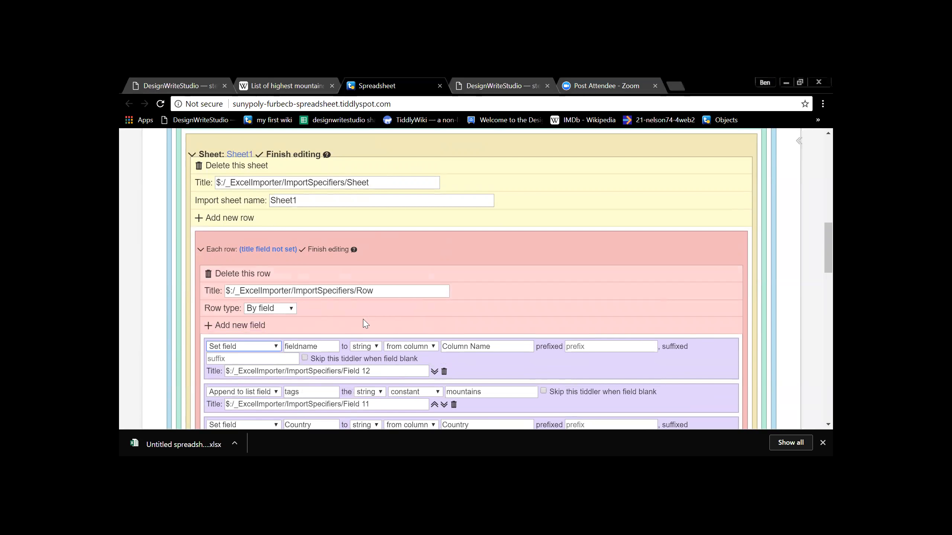
scroll(276, 350, "down", 1)
left_click(278, 293)
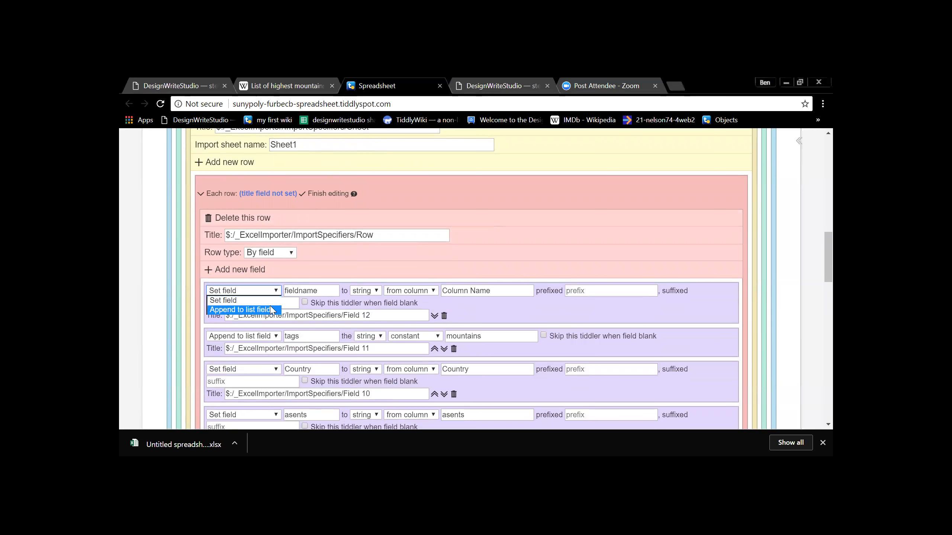
left_click(304, 291)
double_click(305, 290)
type("title")
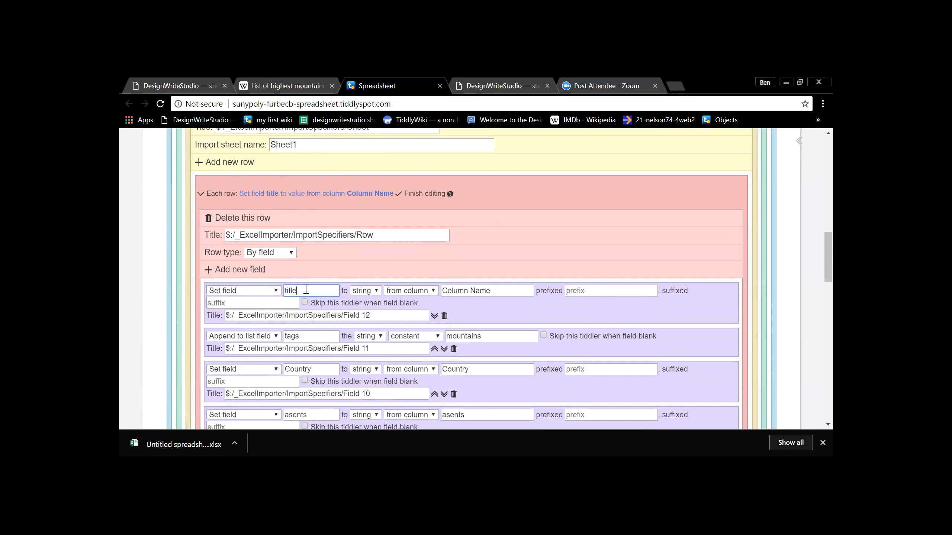
Set the title field's source column to "mountain" and finish editing the row
left_click(389, 292)
left_click(484, 290)
left_click(495, 291)
triple_click(494, 291)
type("mountain")
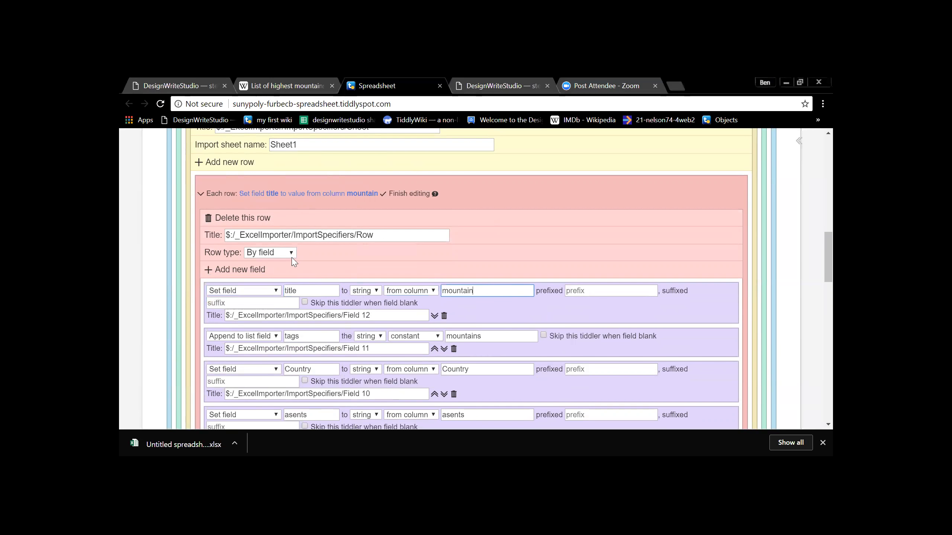
left_click(390, 195)
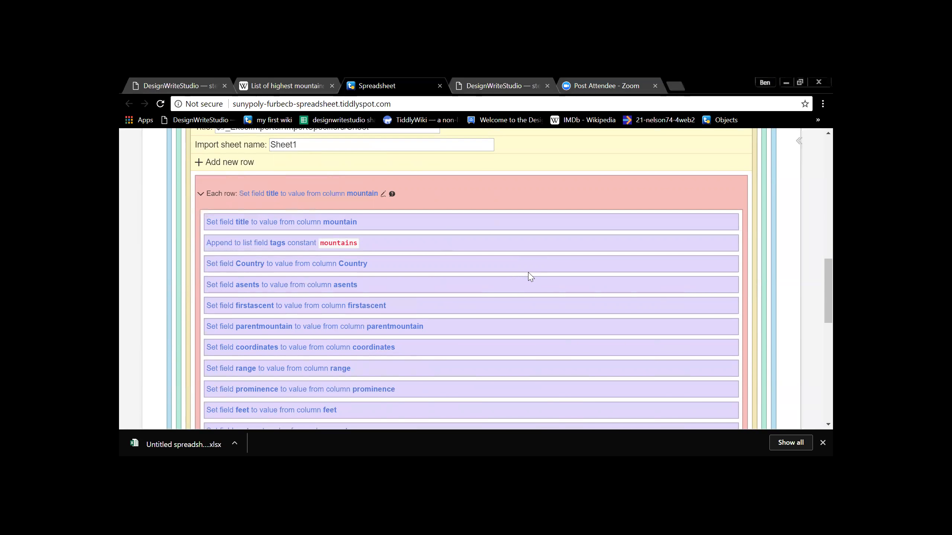
Choose Mountains as the current import specification for the next .XLSX import
scroll(530, 276, "up", 3)
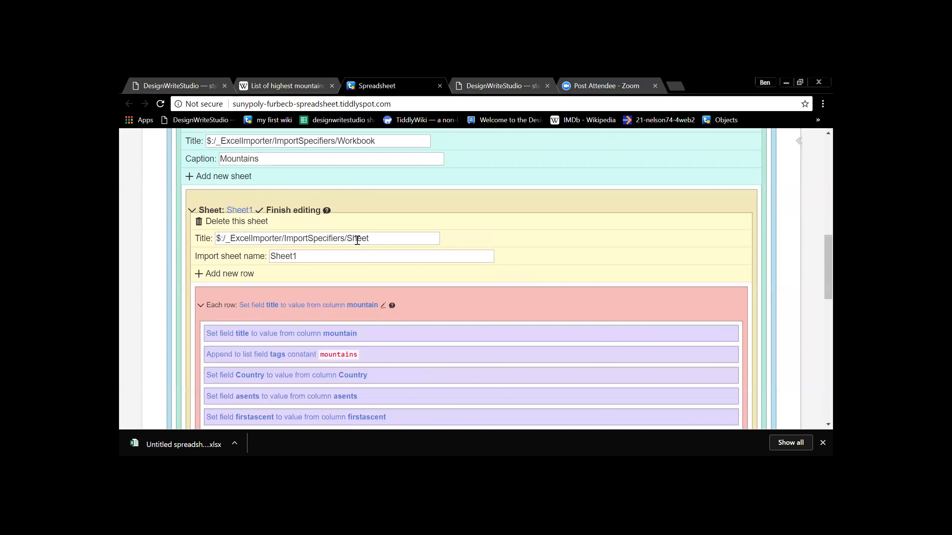
scroll(532, 271, "up", 3)
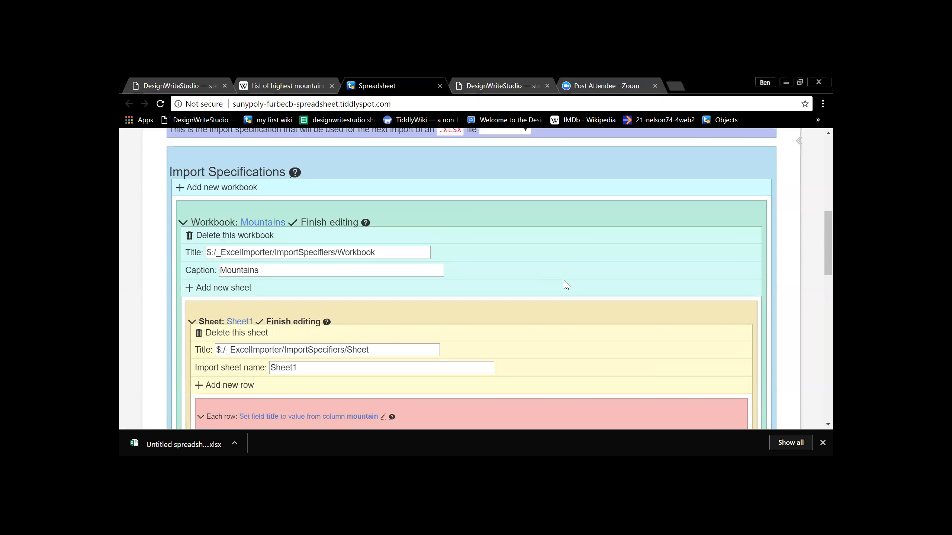
scroll(566, 283, "up", 10)
scroll(568, 282, "down", 10)
scroll(581, 277, "up", 10)
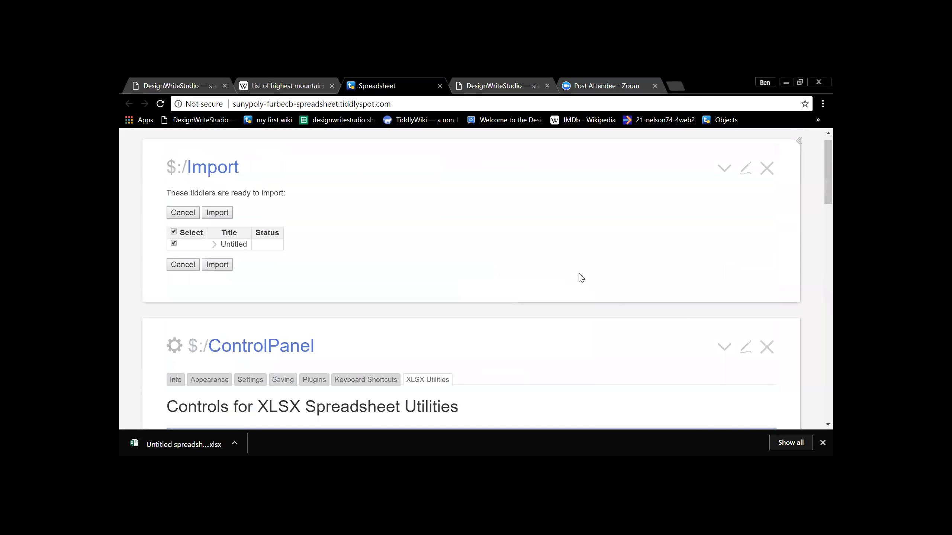
scroll(620, 257, "down", 5)
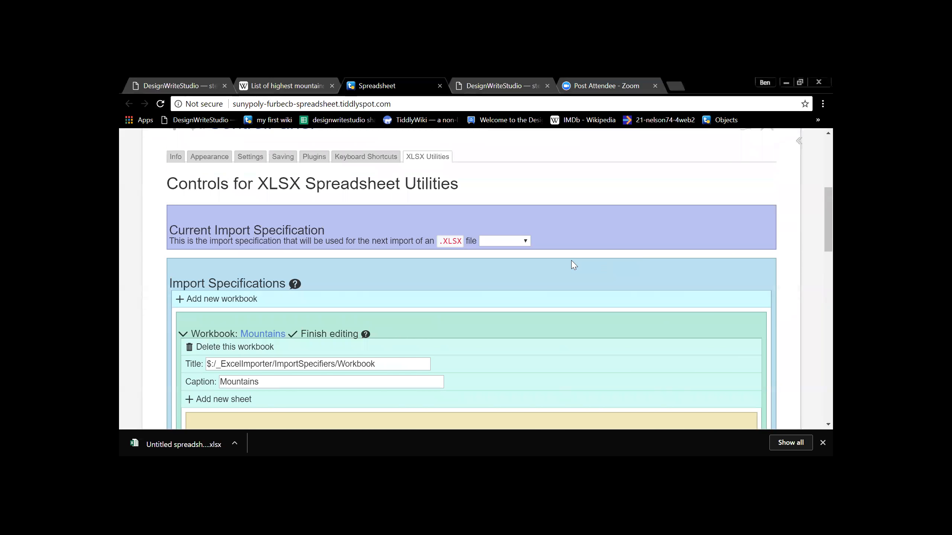
scroll(558, 266, "down", 4)
scroll(557, 266, "up", 4)
left_click(522, 242)
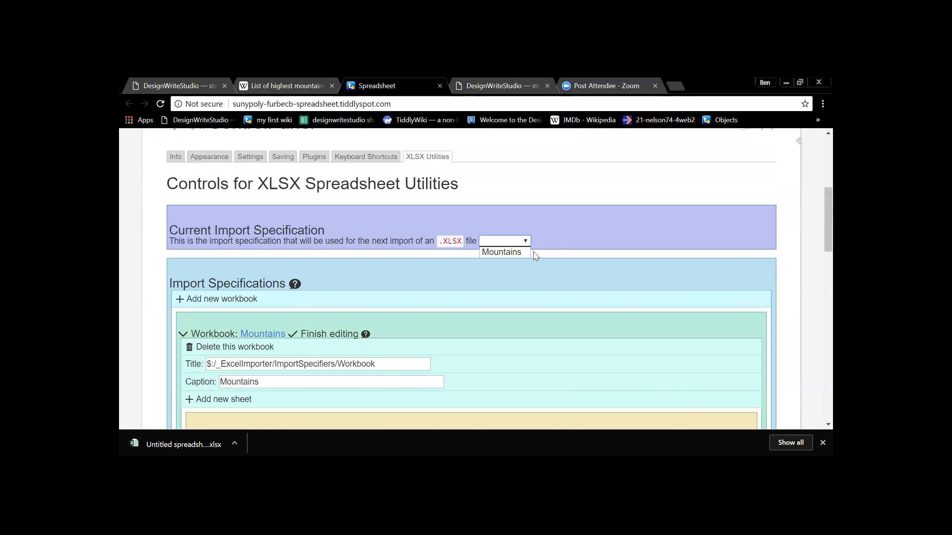
left_click(502, 252)
Import the untitled spreadsheet .xlsx file from the Downloads folder into the wiki
scroll(498, 250, "down", 1)
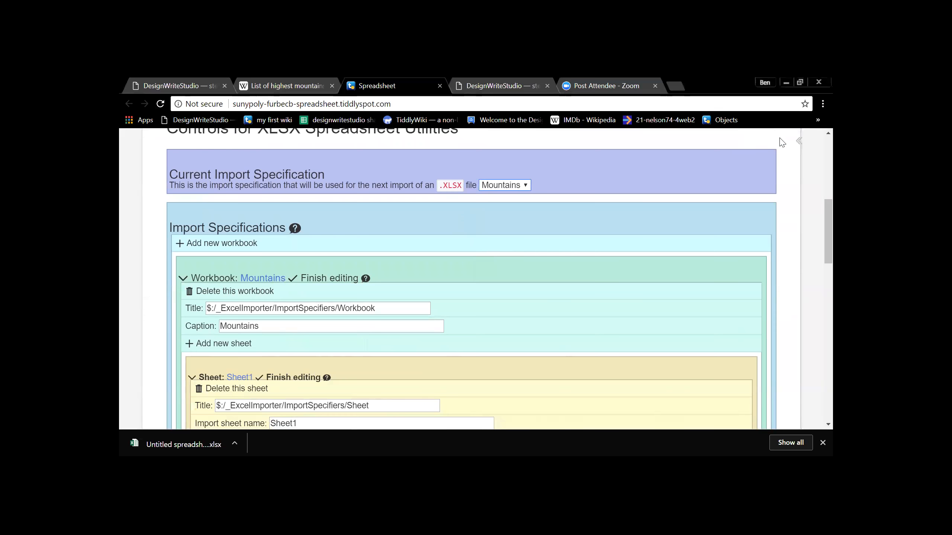
left_click(799, 141)
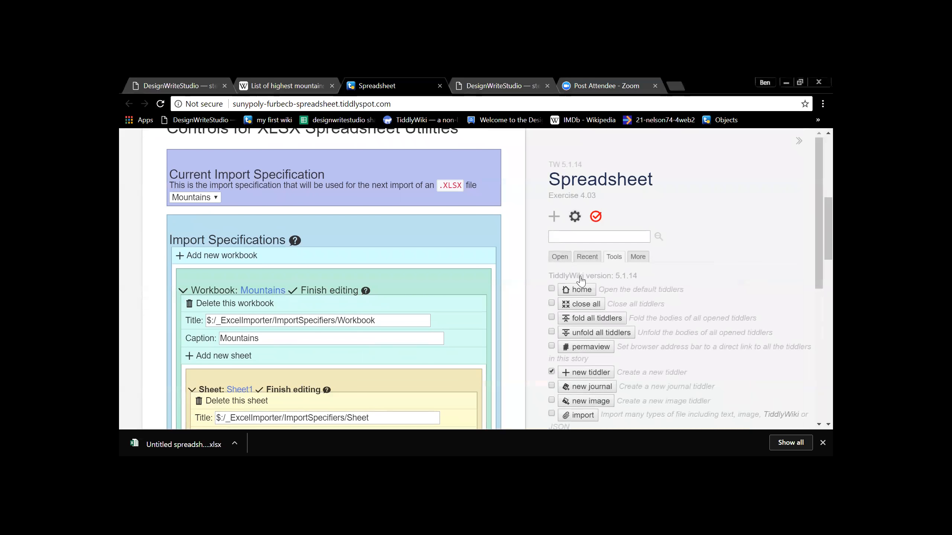
scroll(580, 280, "down", 3)
left_click(578, 304)
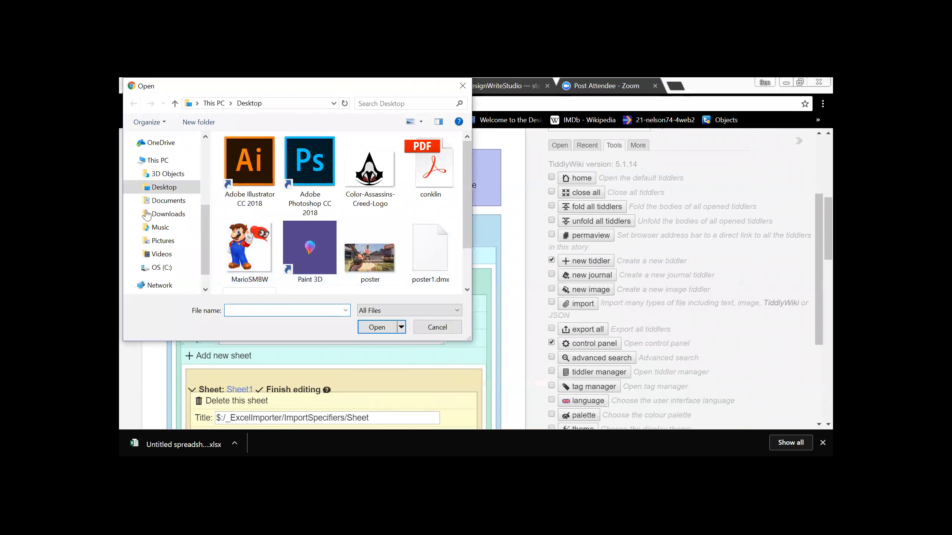
left_click(167, 214)
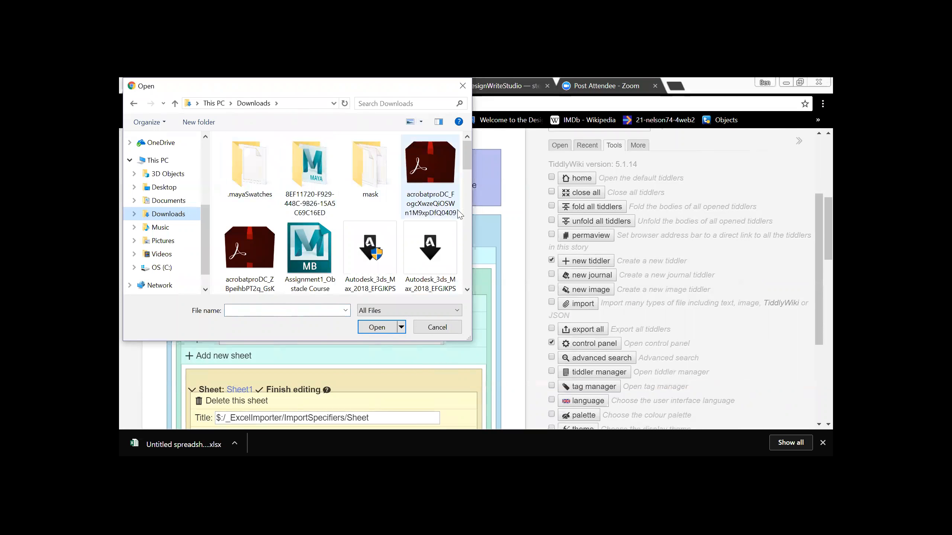
left_click_drag(471, 215, 615, 215)
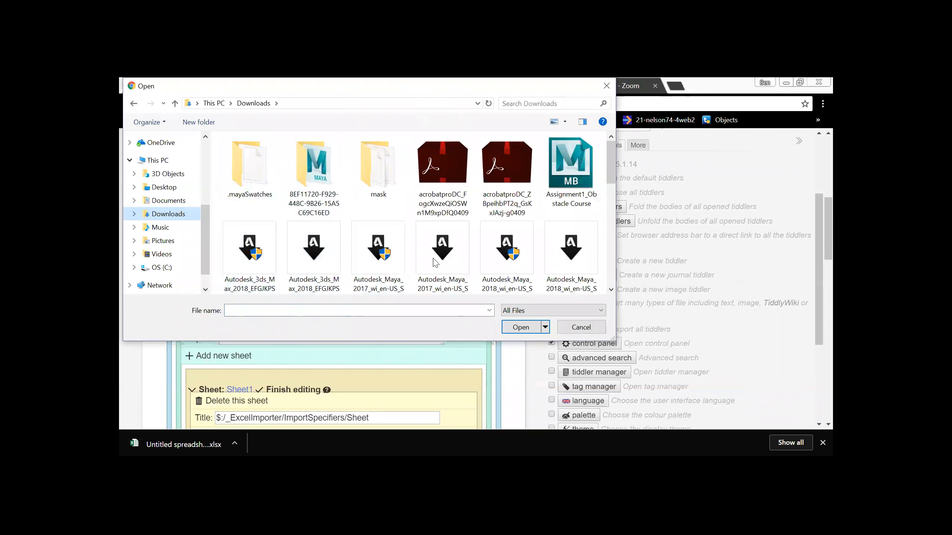
left_click(336, 309)
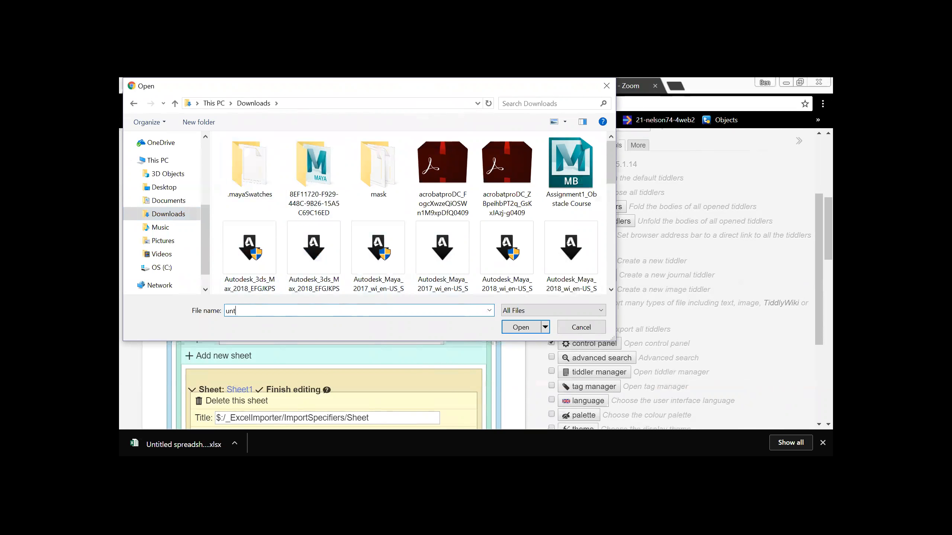
type("unt")
left_click(520, 327)
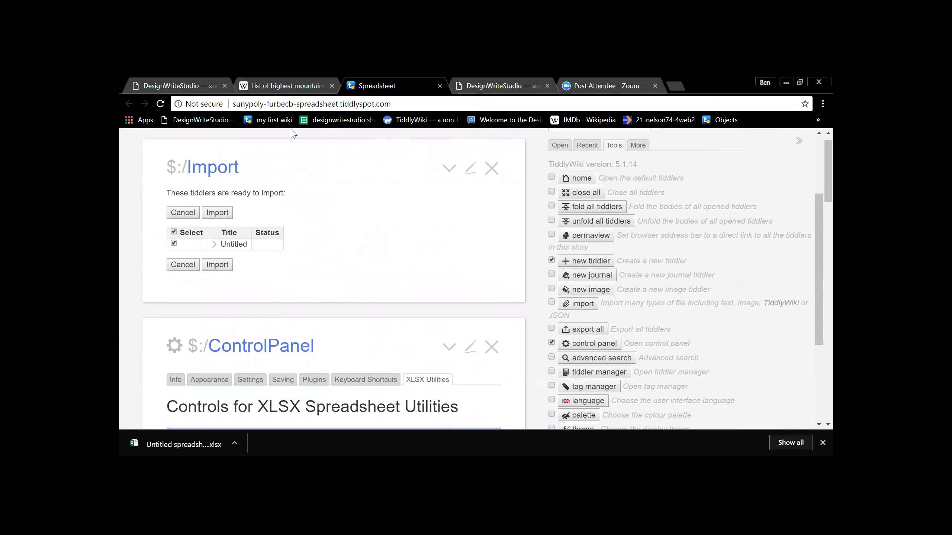
left_click(717, 88)
scroll(180, 132, "up", 1)
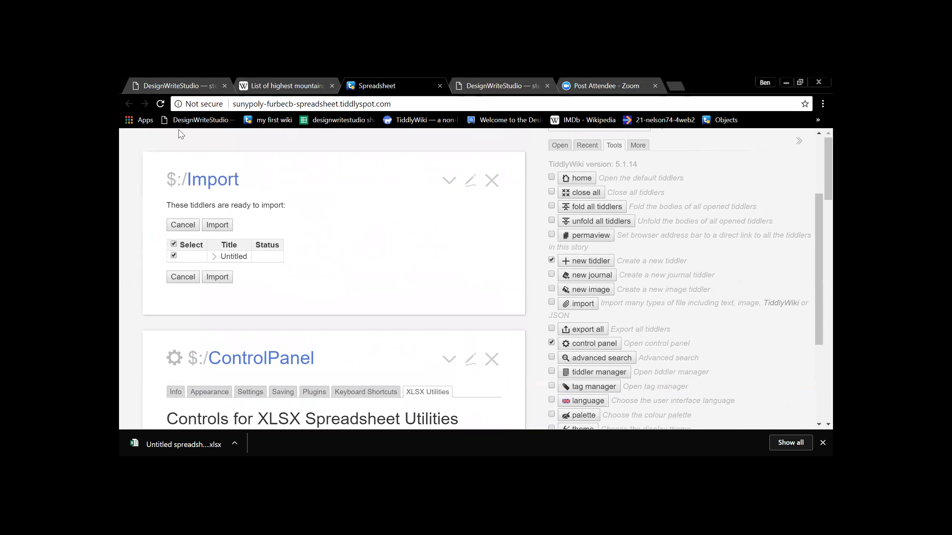
left_click(160, 104)
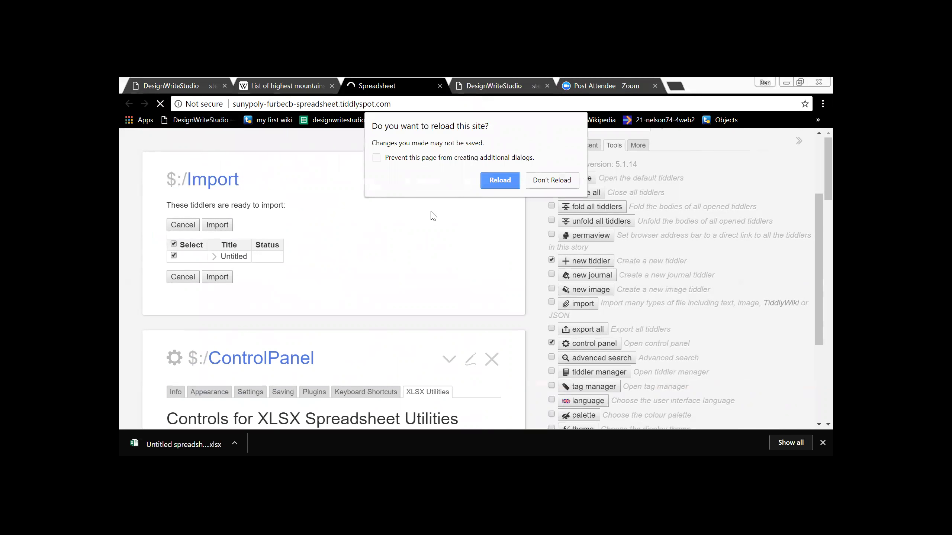
left_click(552, 180)
Save the wiki and reload the page
scroll(629, 211, "up", 3)
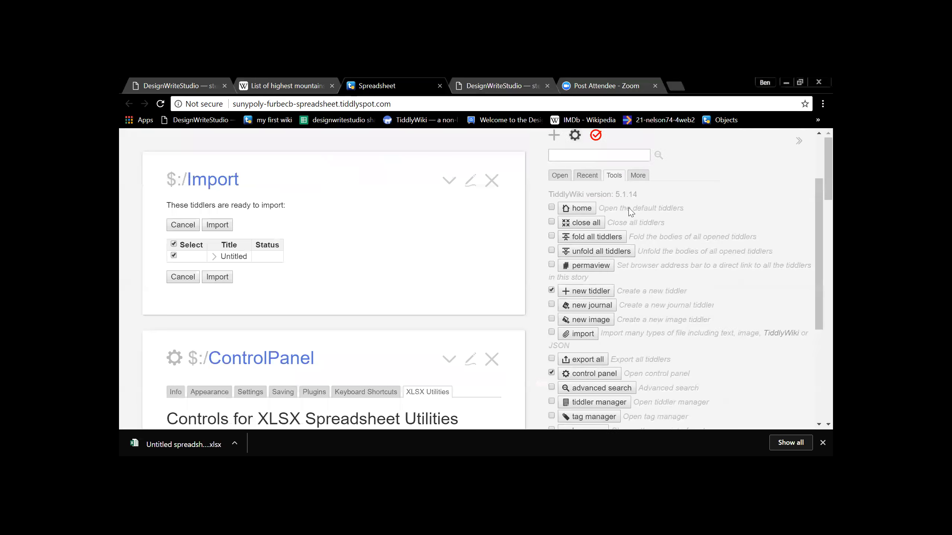
left_click(596, 218)
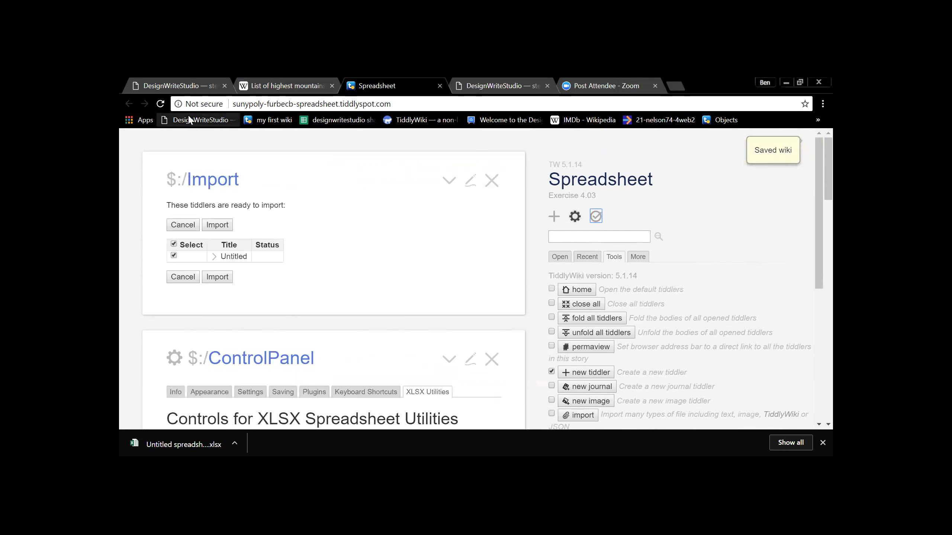
left_click(160, 104)
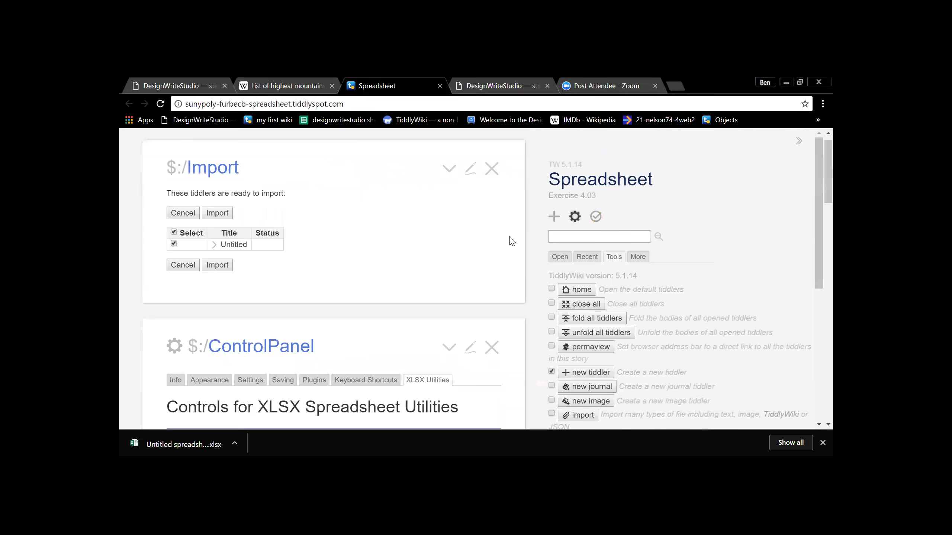
Import the untitled spreadsheet .xlsx file from the Downloads folder into the wiki again
left_click(466, 89)
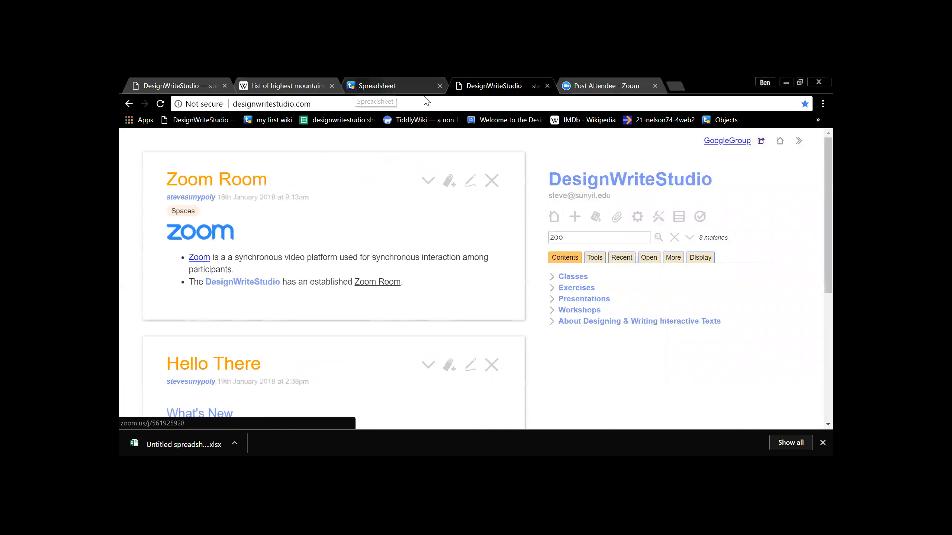
left_click(382, 89)
scroll(555, 317, "down", 3)
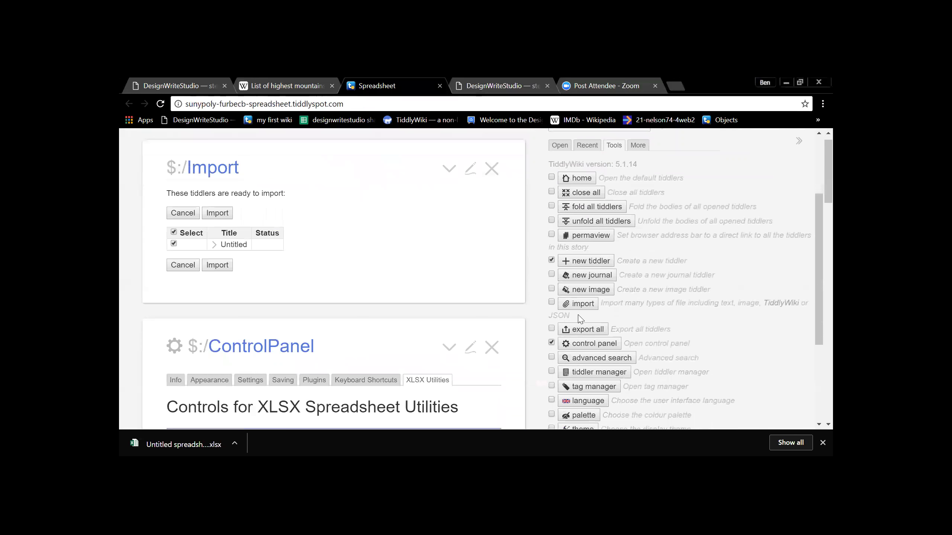
left_click(581, 304)
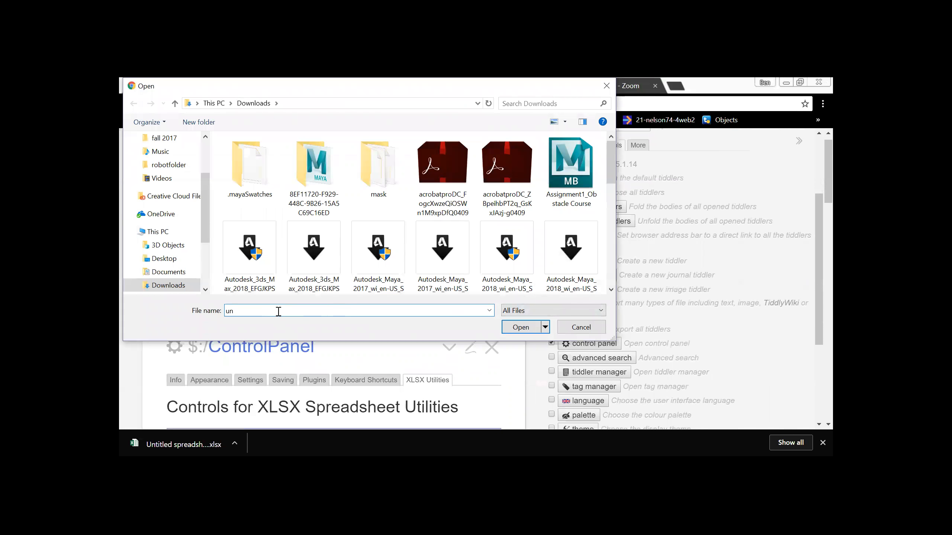
left_click(513, 328)
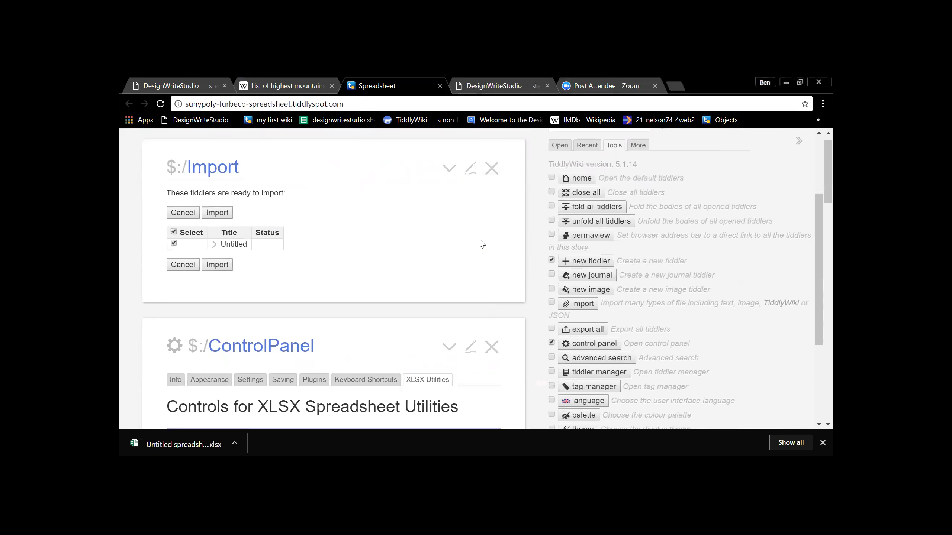
left_click(482, 467)
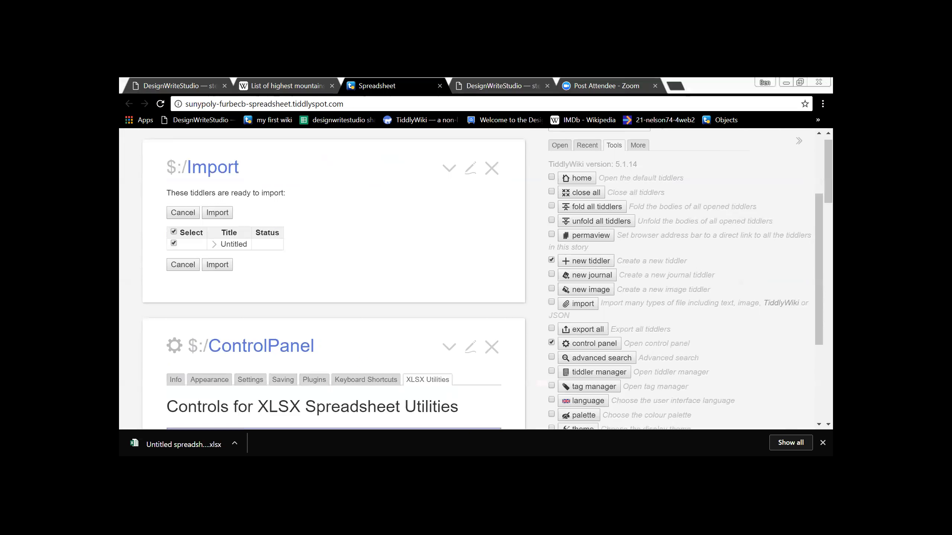
left_click(531, 212)
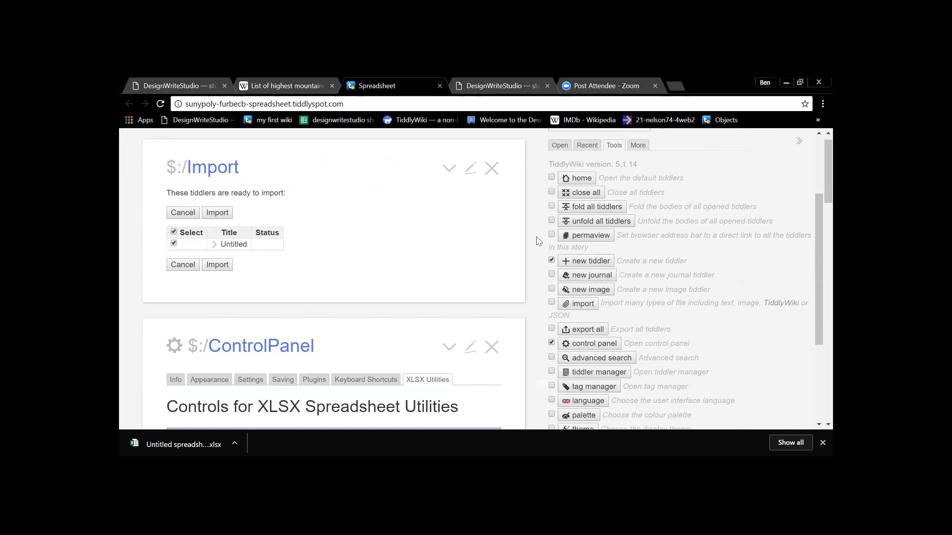
Repeat the wiki import by picking the Untitled spreadsheet file from the Downloads listing
scroll(576, 389, "down", 4)
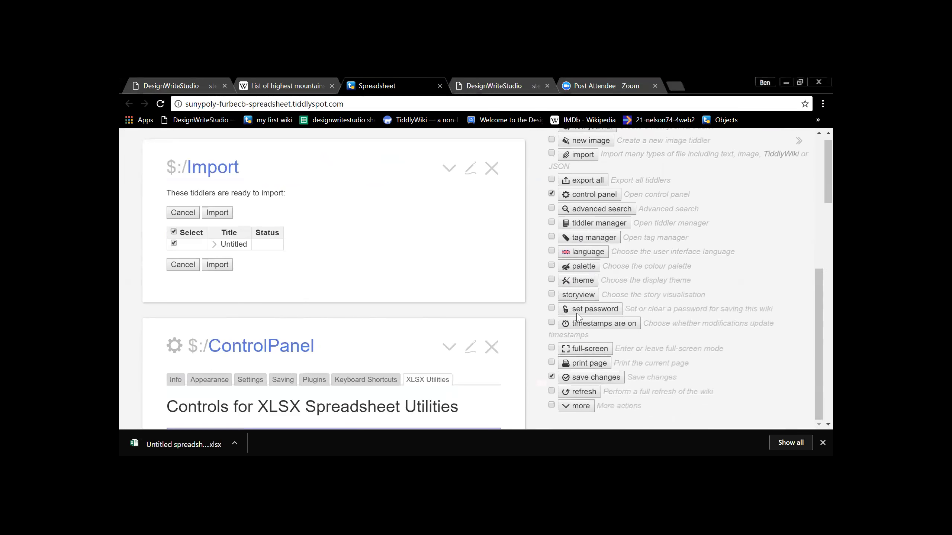
scroll(574, 309, "up", 5)
left_click(578, 321)
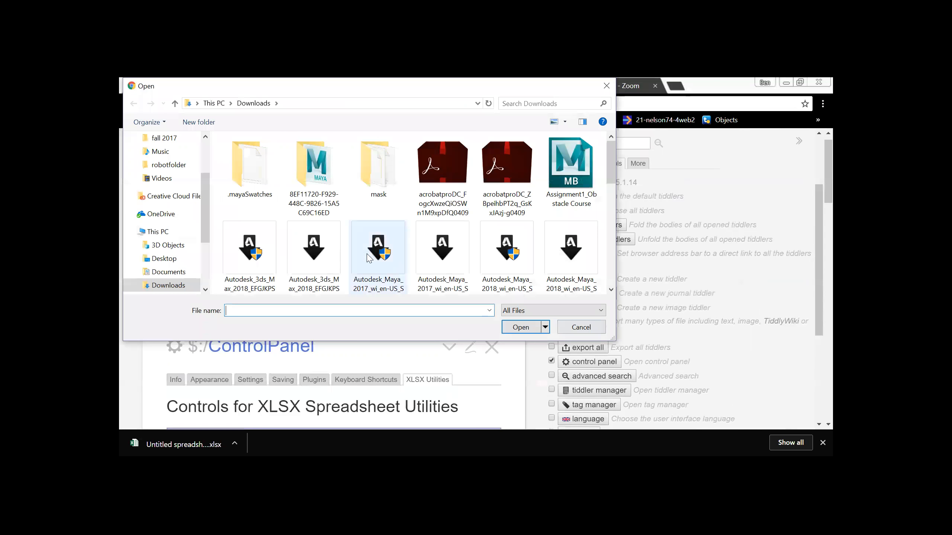
scroll(375, 244, "down", 10)
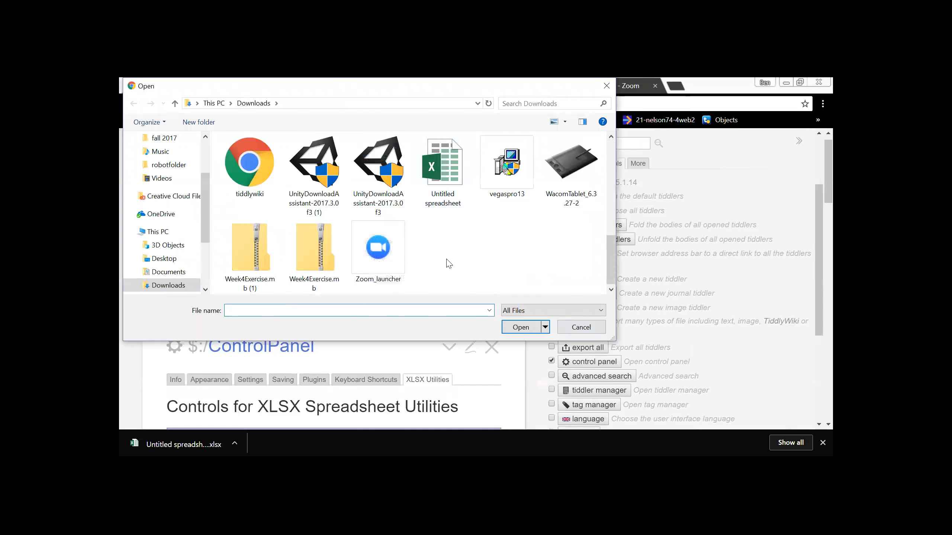
left_click(451, 192)
left_click(520, 327)
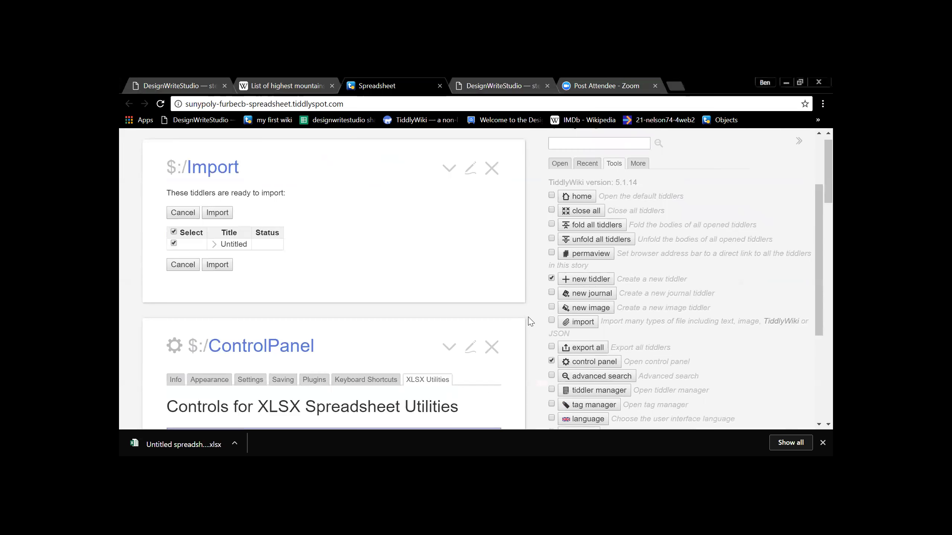
scroll(452, 258, "up", 1)
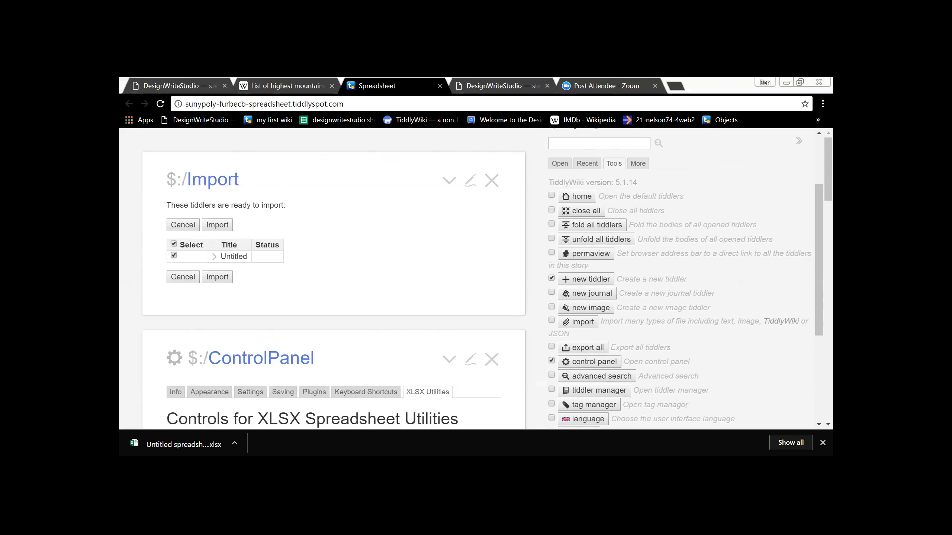
Switch to the Google Sheets spreadsheet and remove the bracketed footnote numbers from the coordinates and parent mountain headers in row 1
key("alt+Tab")
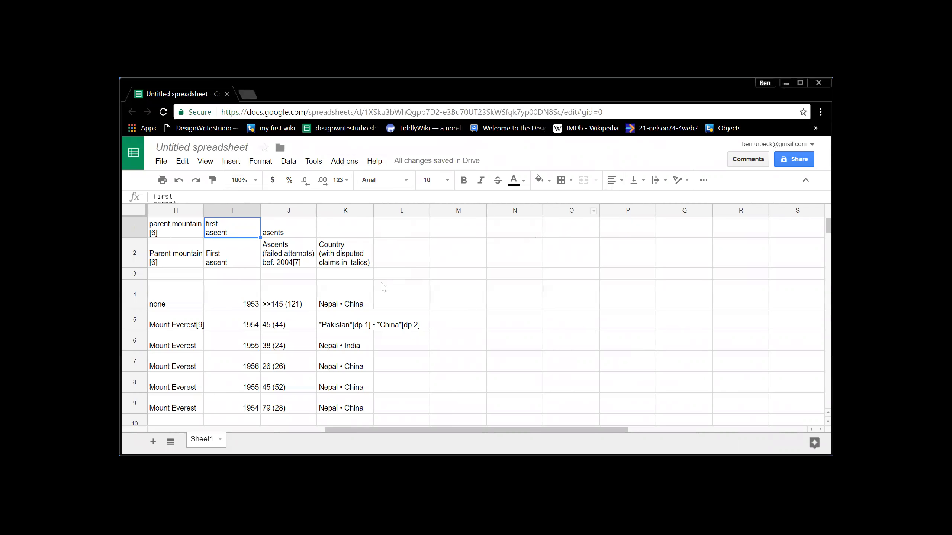
left_click_drag(473, 429, 157, 439)
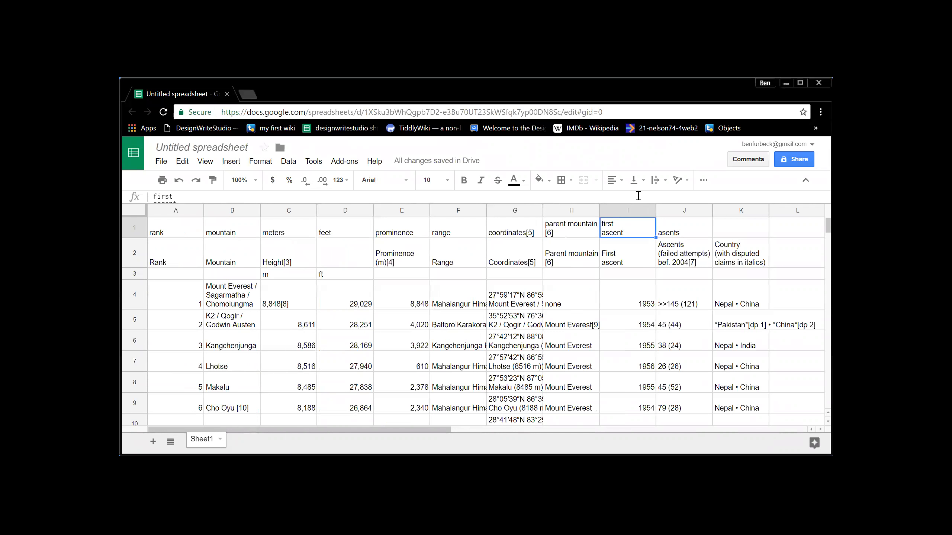
double_click(538, 236)
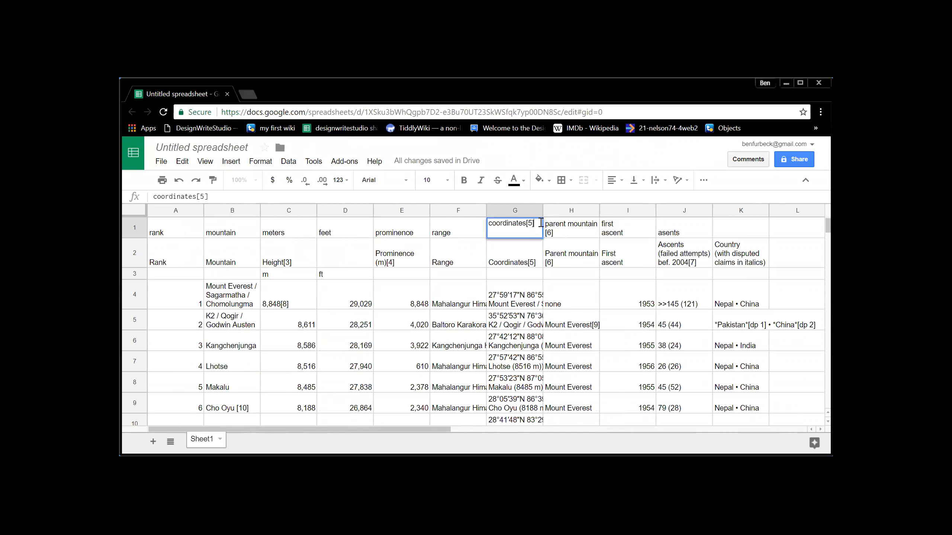
double_click(564, 234)
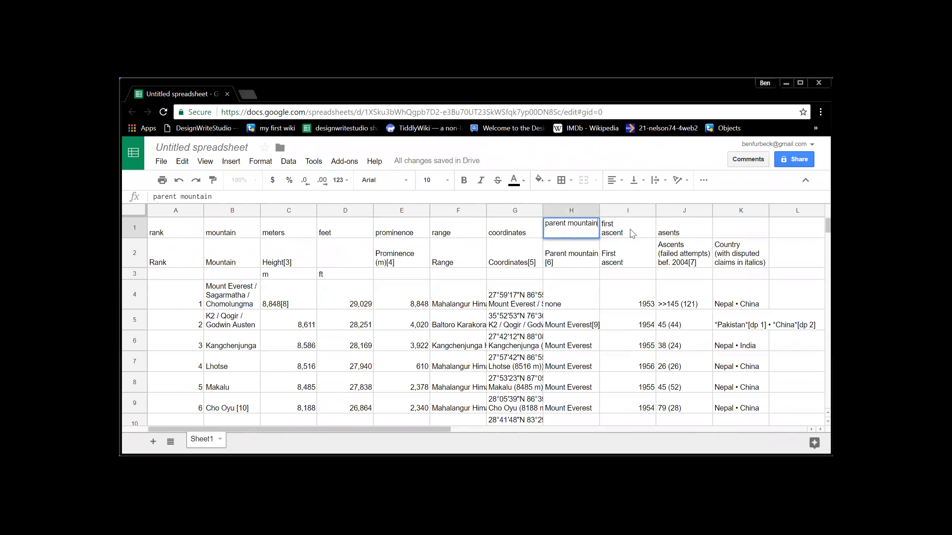
left_click(639, 235)
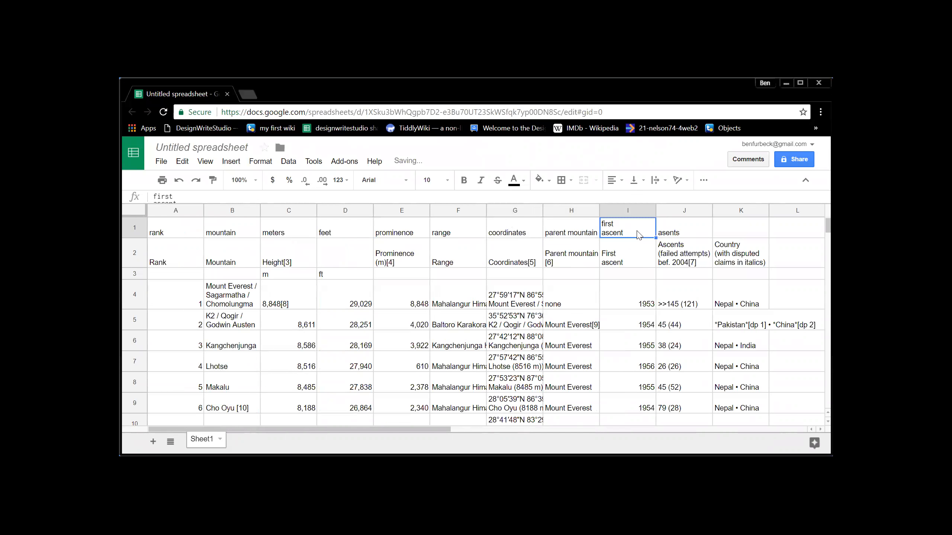
double_click(635, 229)
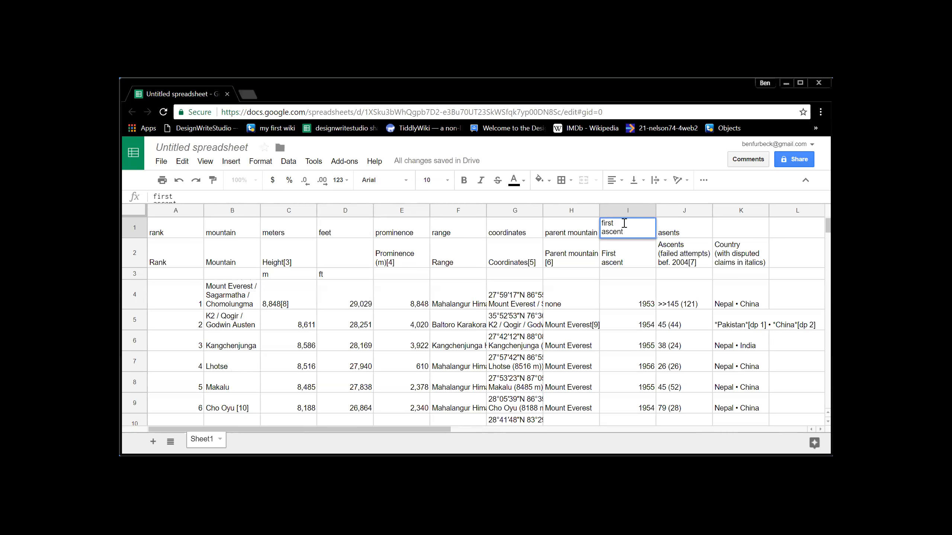
left_click(692, 237)
double_click(691, 236)
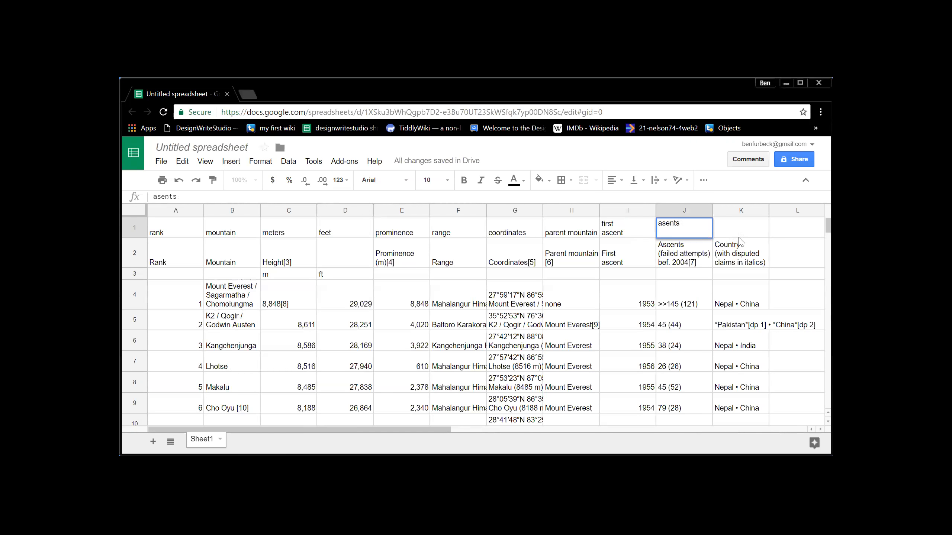
Fill header cell K1 with the text "Country", leaving out the note about disputed claims
left_click(754, 230)
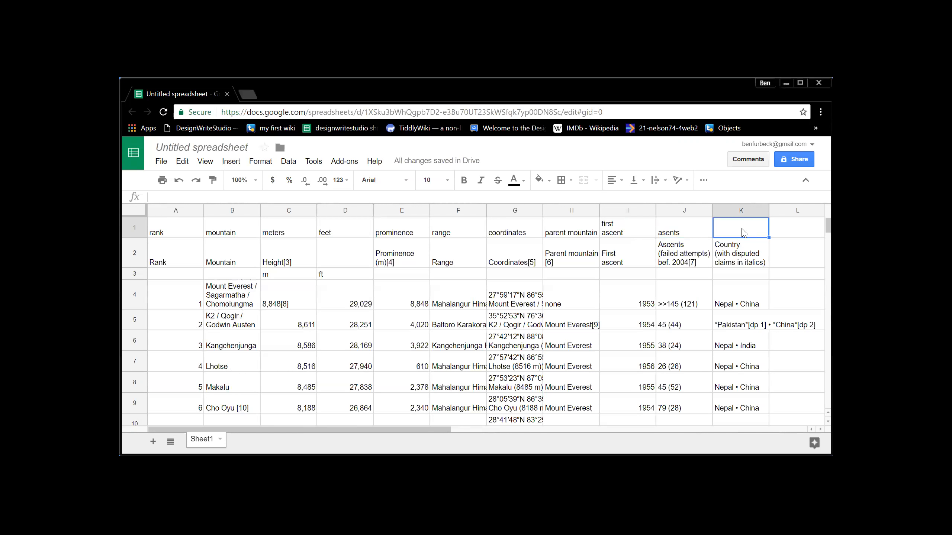
double_click(745, 232)
type("Country (with disputed claims in italics)")
key("shift+Up")
key("shift+Up")
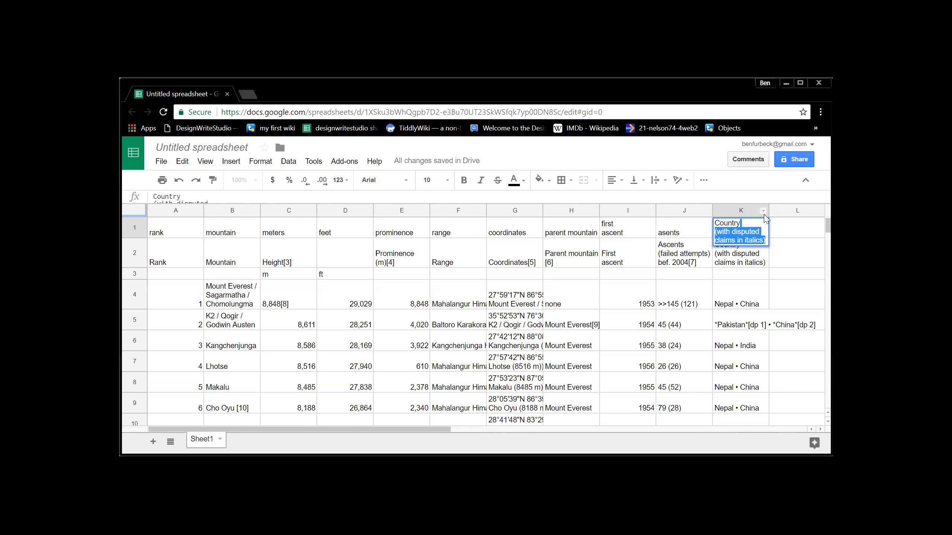
left_click(791, 222)
left_click(760, 242)
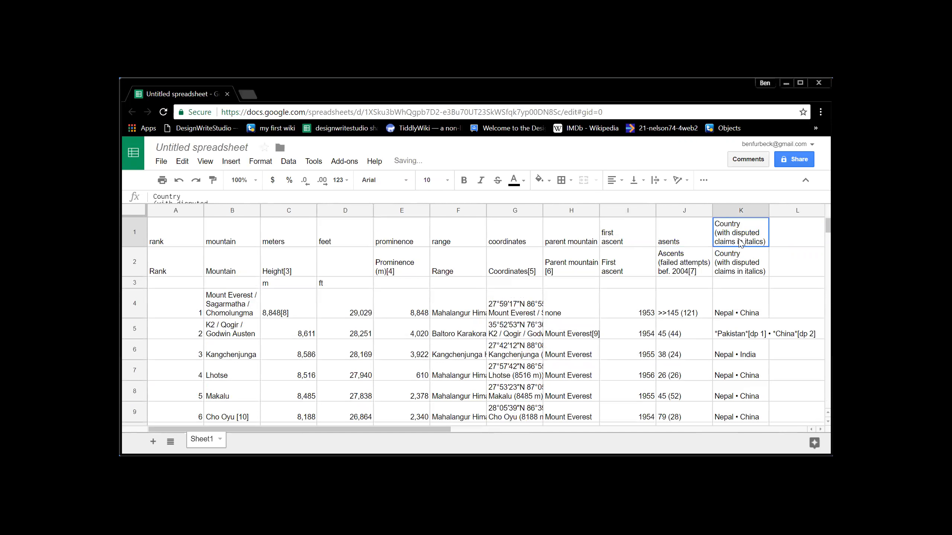
left_click_drag(764, 240, 716, 234)
key("BackSpace")
key("BackSpace")
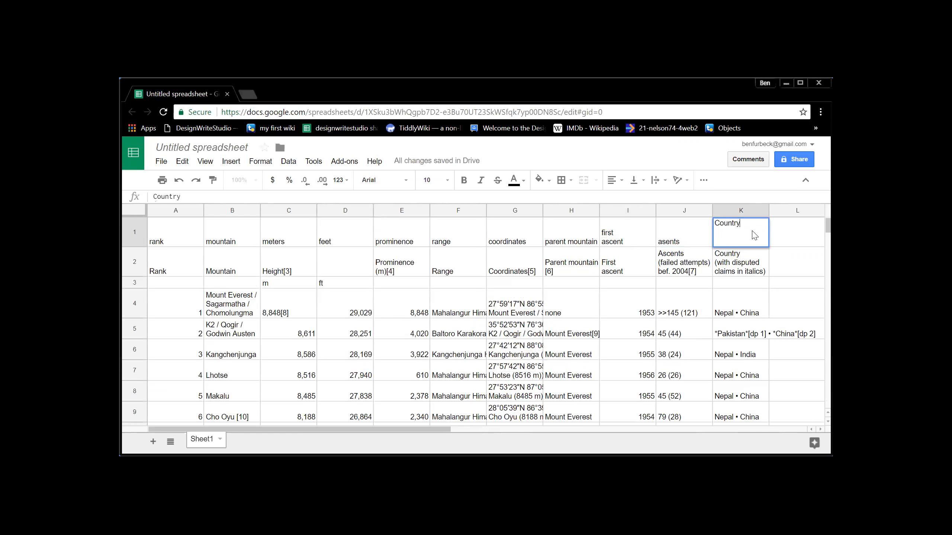
left_click(802, 240)
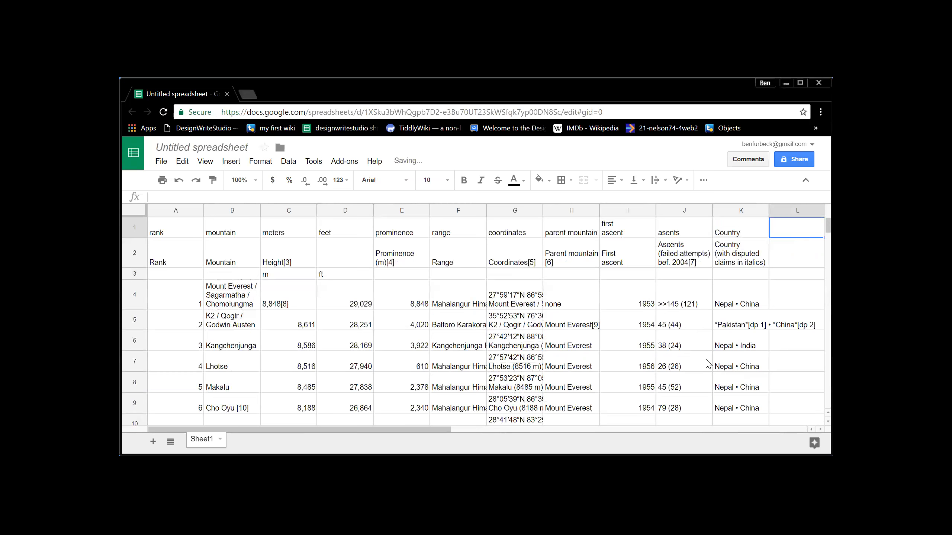
Download the corrected spreadsheet as a Microsoft Excel (.xlsx) file
left_click(161, 162)
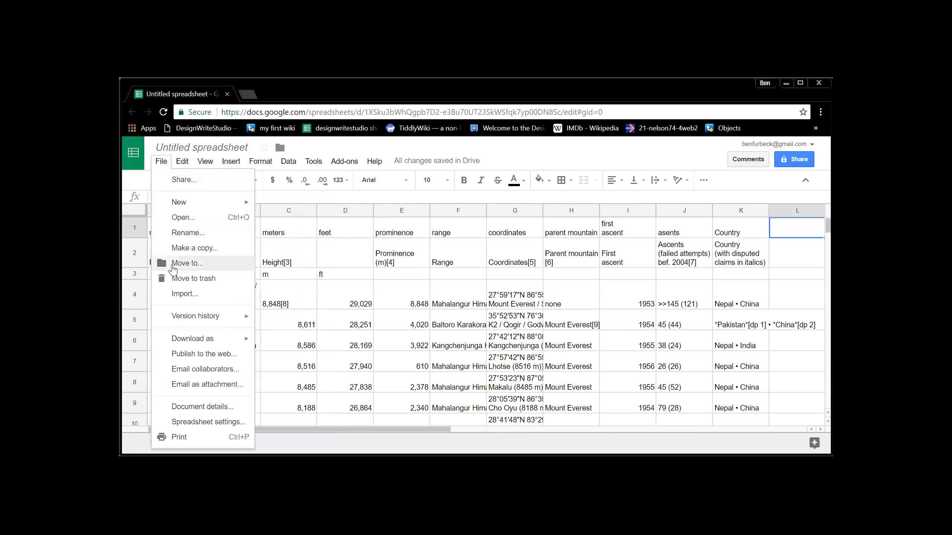
mouse_move(189, 340)
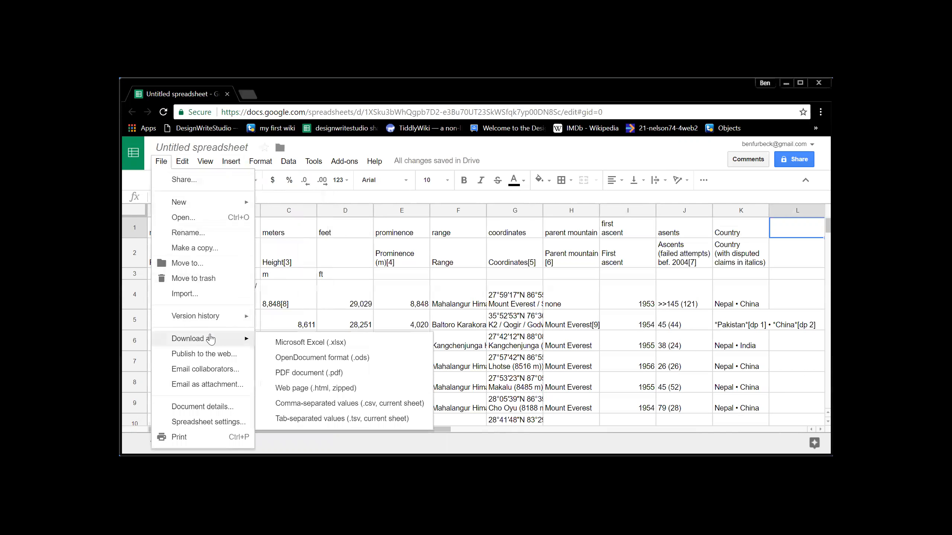
left_click(307, 346)
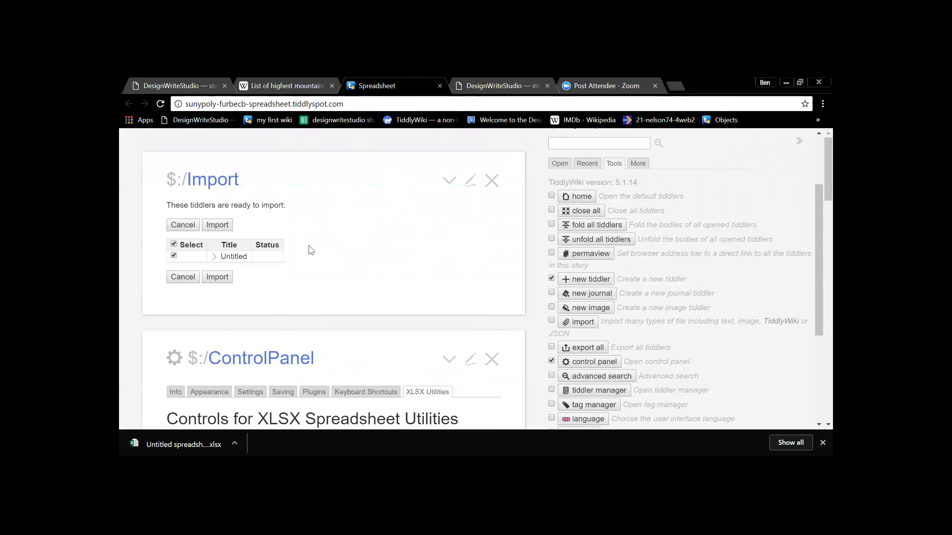
Return to the wiki and examine the Mountains import specification's field mappings against the spreadsheet's column headers
scroll(506, 240, "down", 5)
scroll(503, 243, "down", 5)
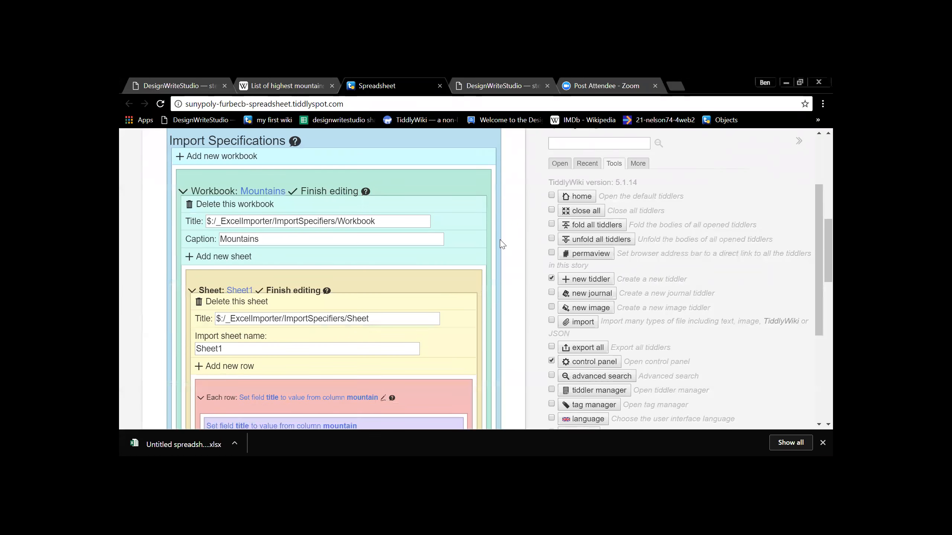
scroll(502, 244, "up", 5)
scroll(502, 243, "down", 10)
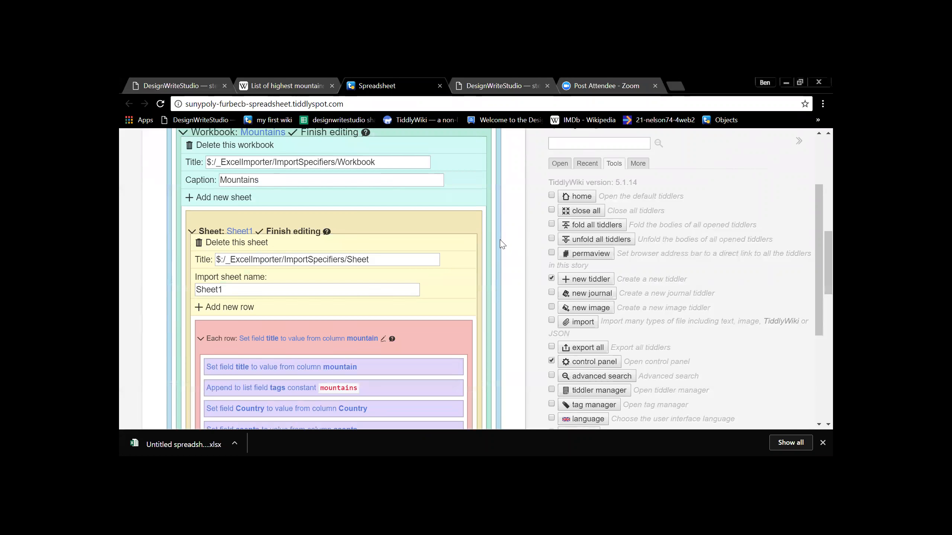
scroll(498, 325, "down", 2)
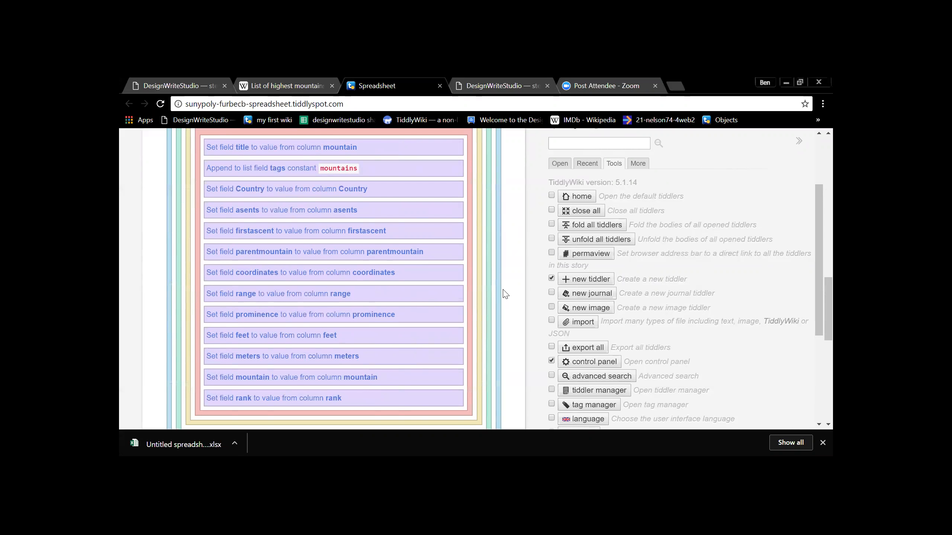
scroll(341, 233, "down", 1)
left_click(340, 233)
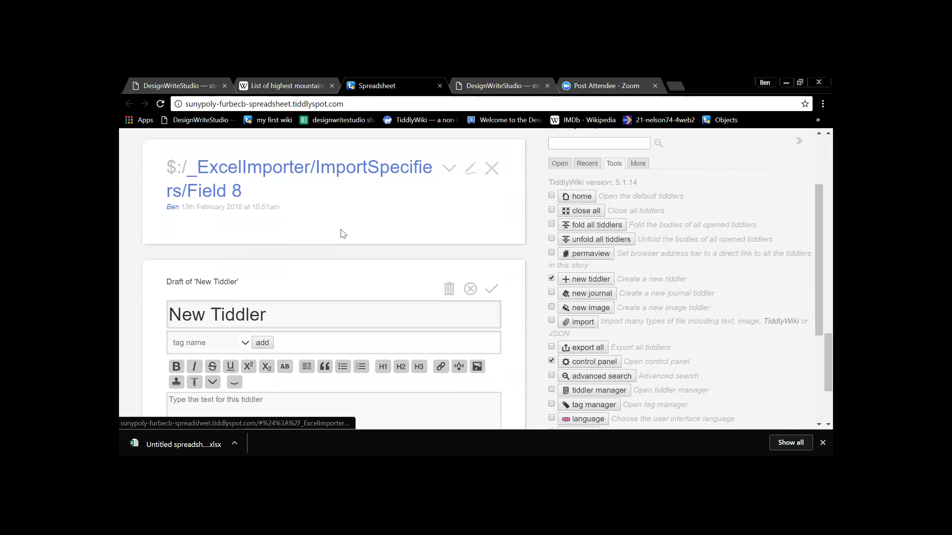
scroll(465, 207, "up", 15)
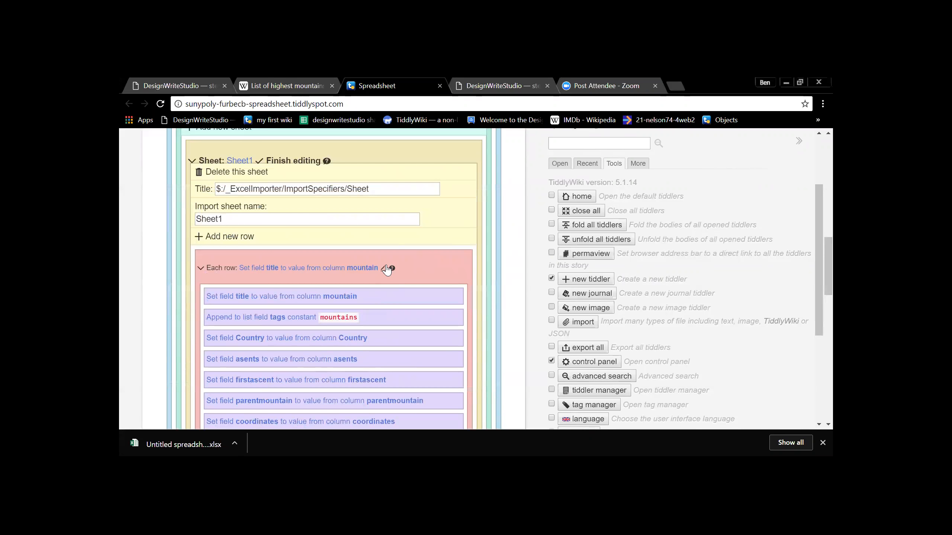
Open the Sheet1 row specification for editing and set the firstascent field's source column to "first ascent"
left_click(382, 269)
scroll(487, 249, "down", 7)
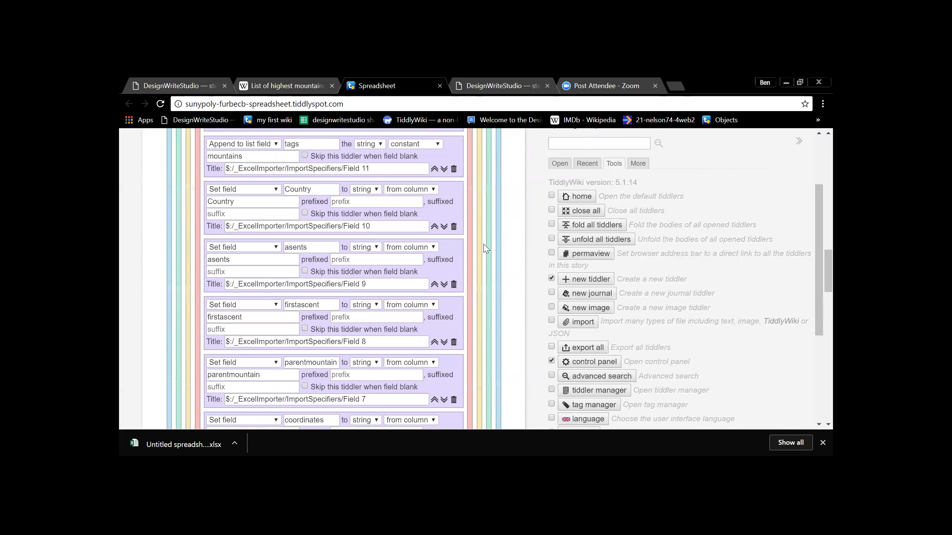
left_click(296, 303)
left_click(218, 318)
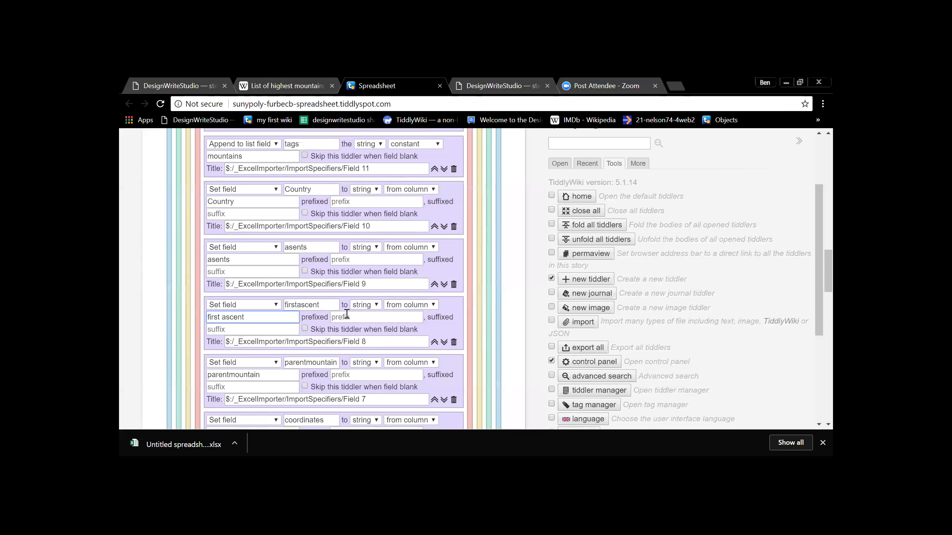
Change both the field name and the source column of the parentmountain mapping to "parent mountain"
scroll(320, 310, "down", 1)
left_click(308, 307)
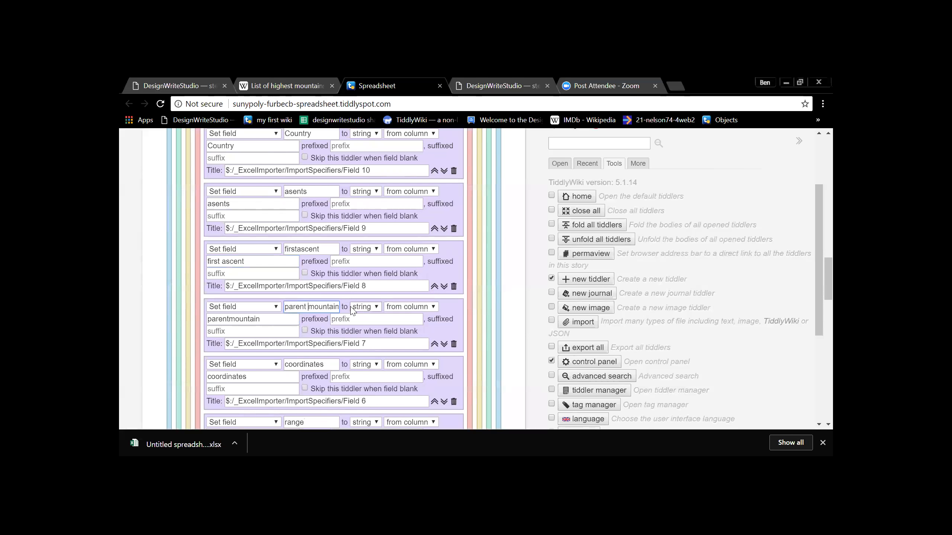
left_click(230, 319)
scroll(347, 270, "down", 1)
scroll(330, 264, "down", 1)
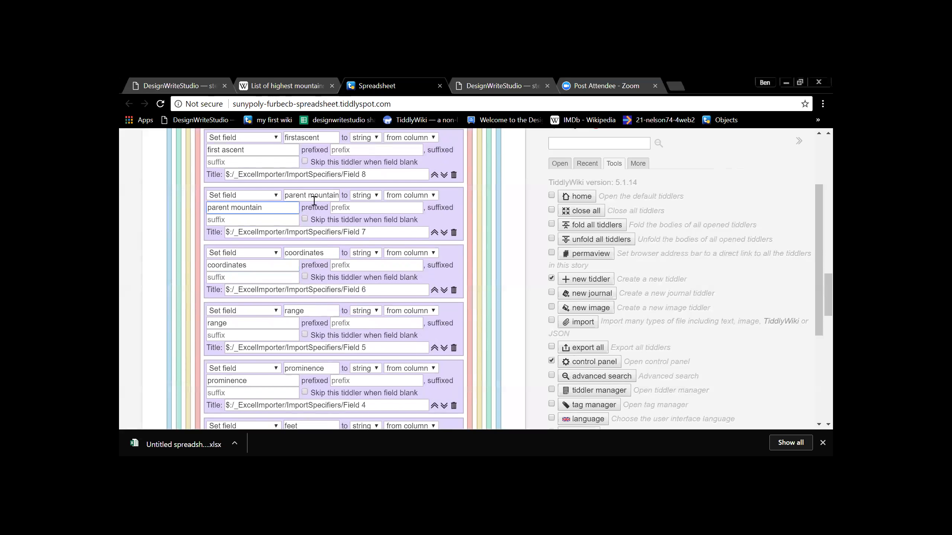
Rename the parent mountain mapping's field to "parentmountain" and finish editing the row specification
left_click(310, 196)
key("BackSpace")
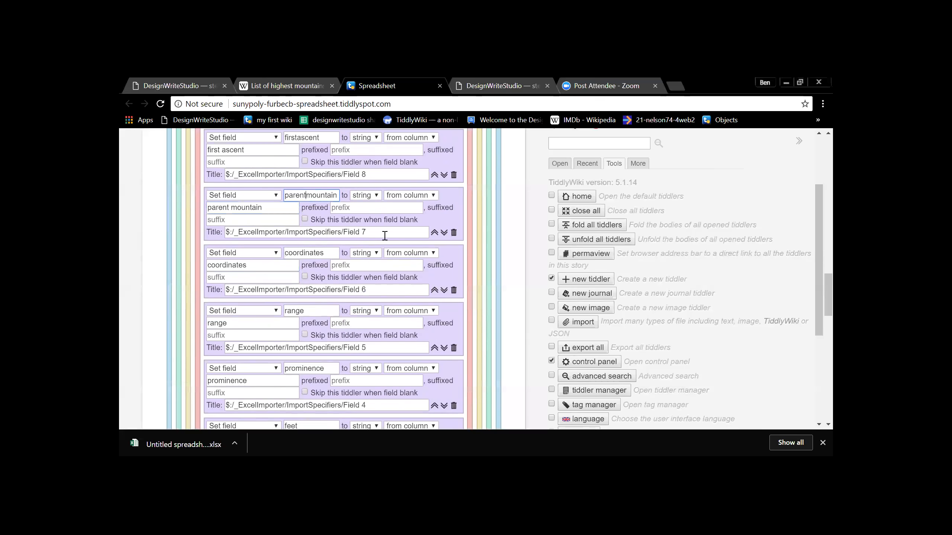
scroll(400, 255, "up", 7)
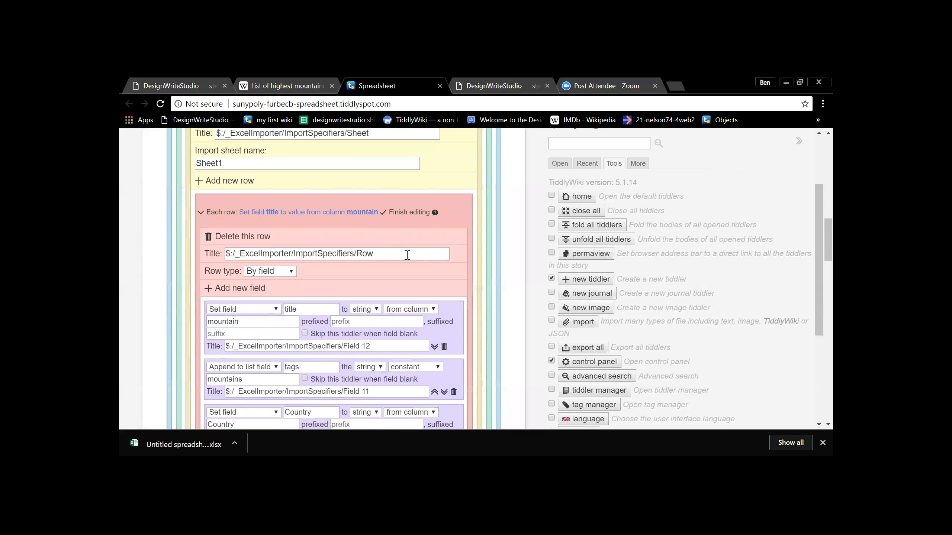
left_click(388, 213)
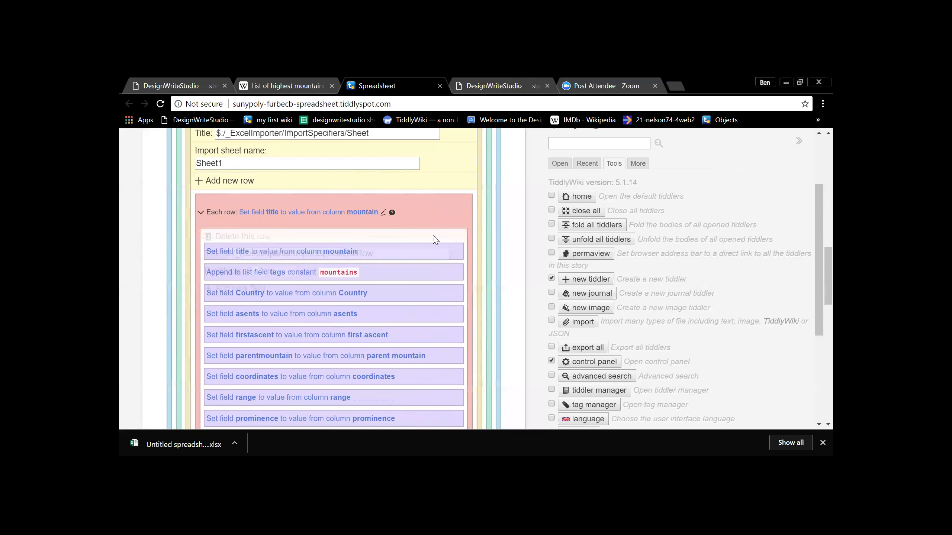
Finish editing the Sheet1 sheet specification and the Mountains workbook specification
scroll(413, 277, "up", 3)
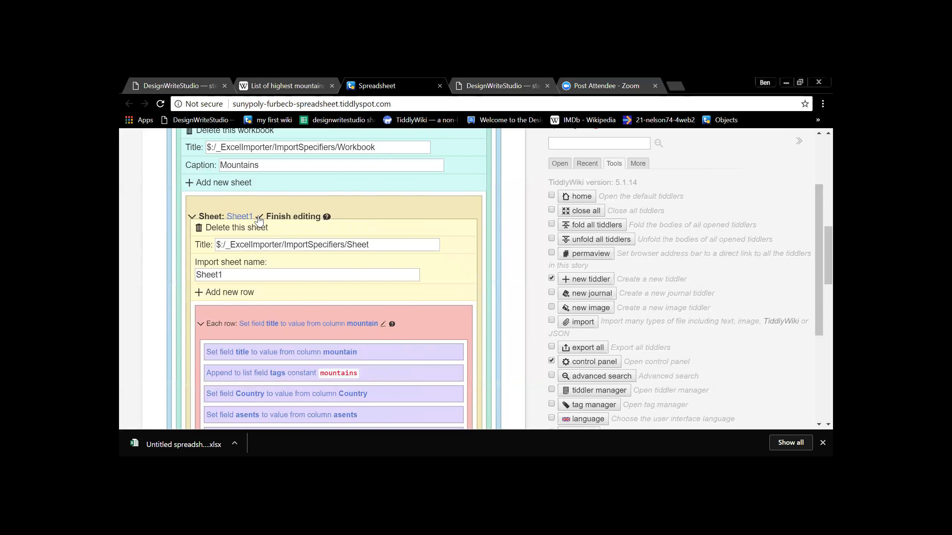
left_click(259, 217)
scroll(258, 222, "up", 4)
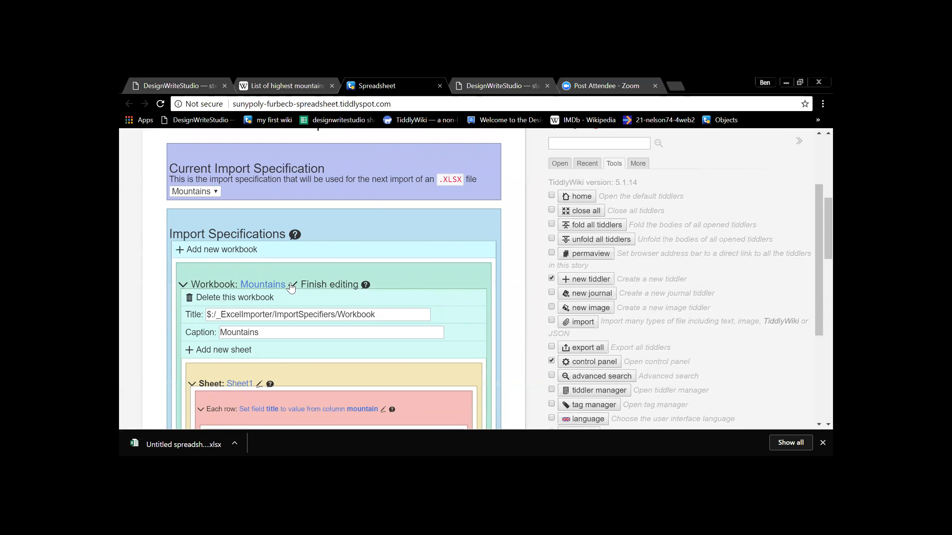
left_click(290, 285)
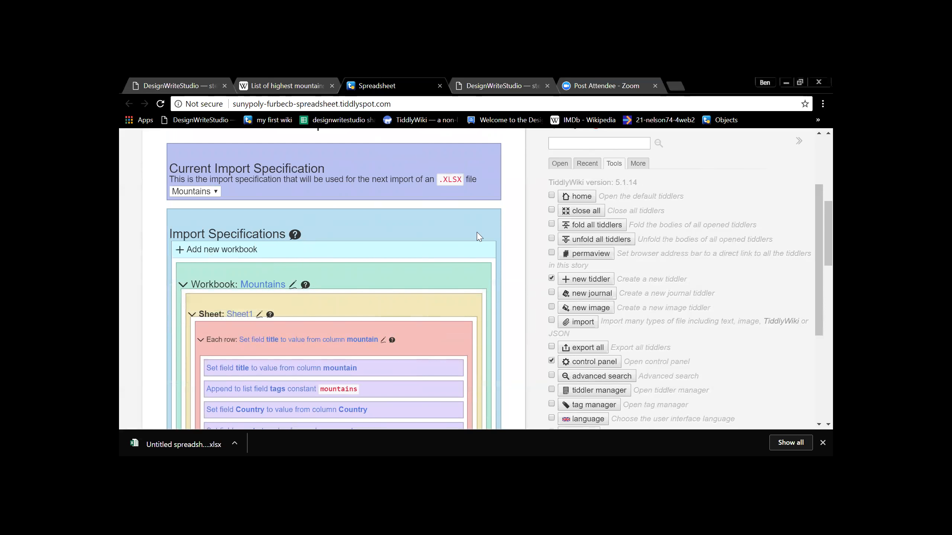
Save the wiki and reload its page in the browser
scroll(611, 224, "up", 3)
left_click(596, 216)
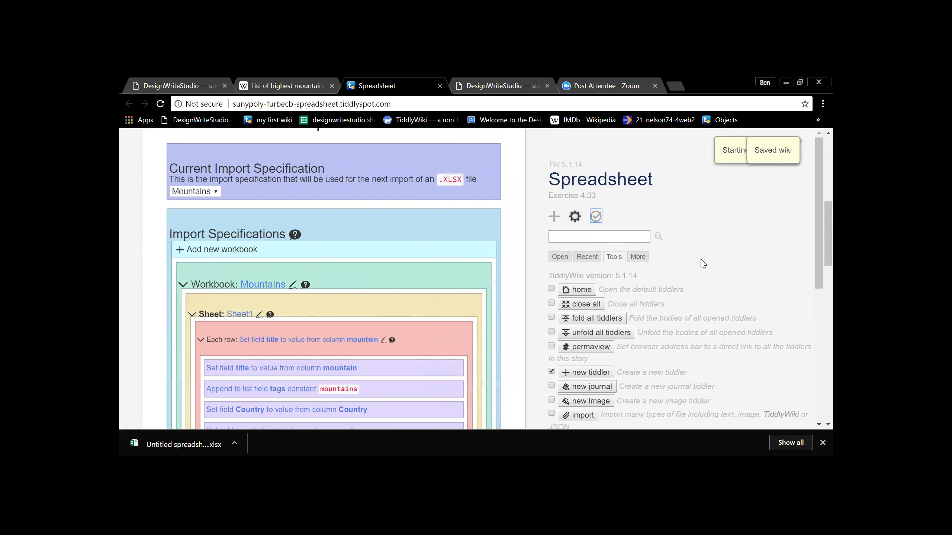
left_click(160, 104)
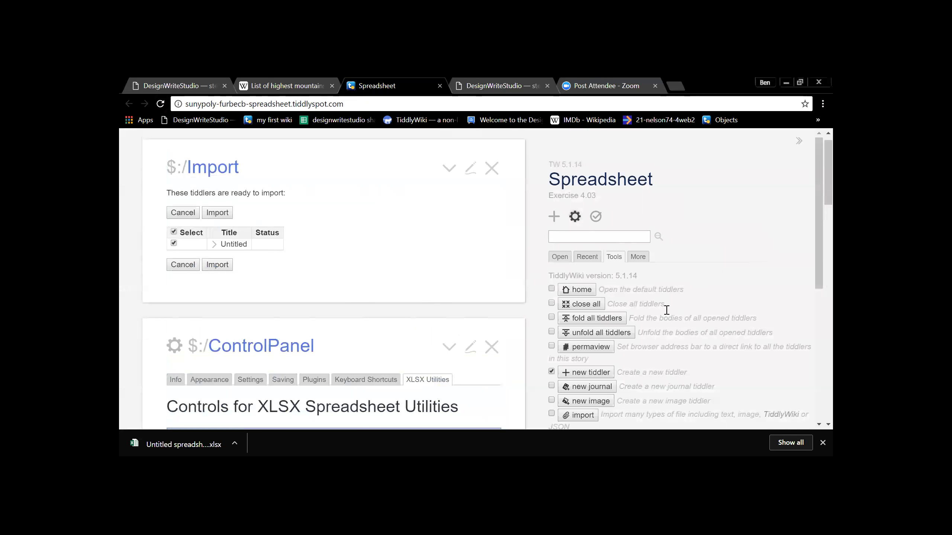
Import the file "Untitled spreadsheet (1)" from the Downloads folder into the wiki
scroll(566, 342, "down", 4)
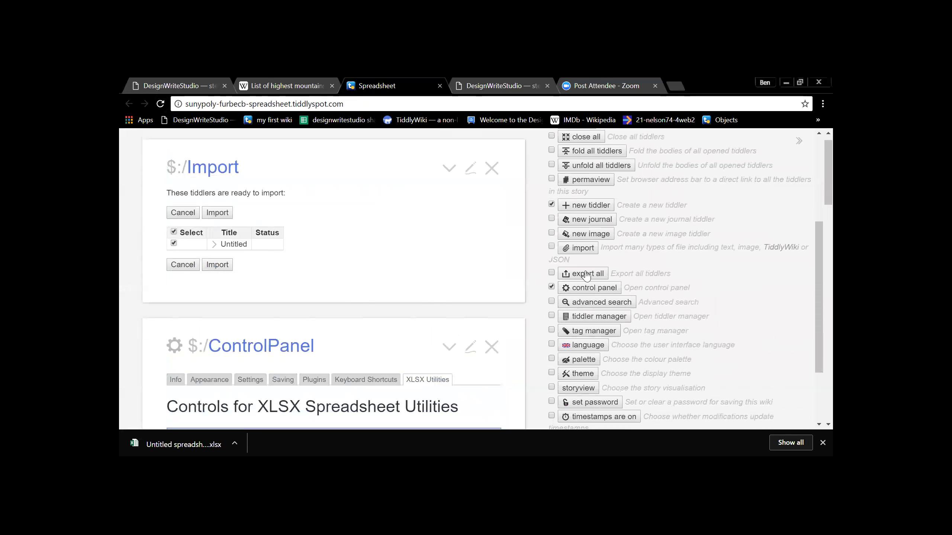
left_click(589, 249)
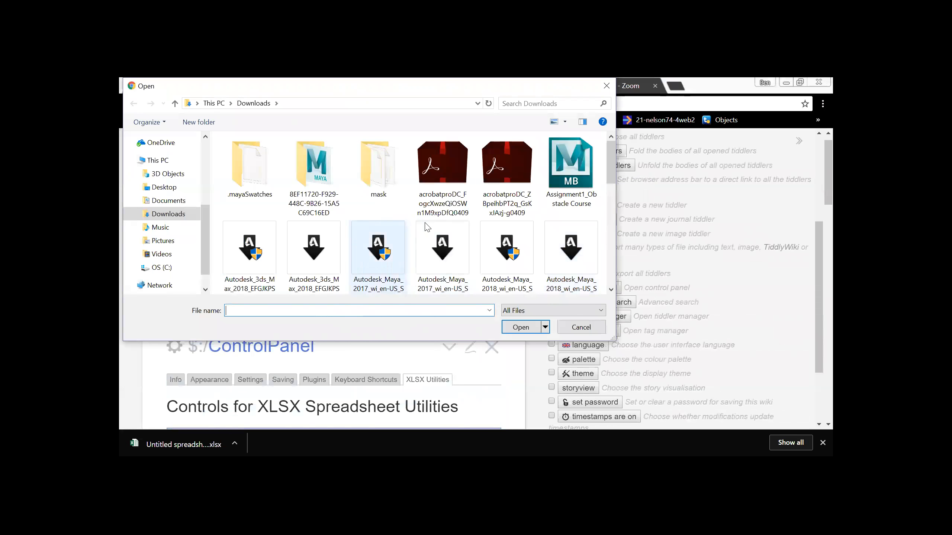
scroll(437, 219, "down", 2)
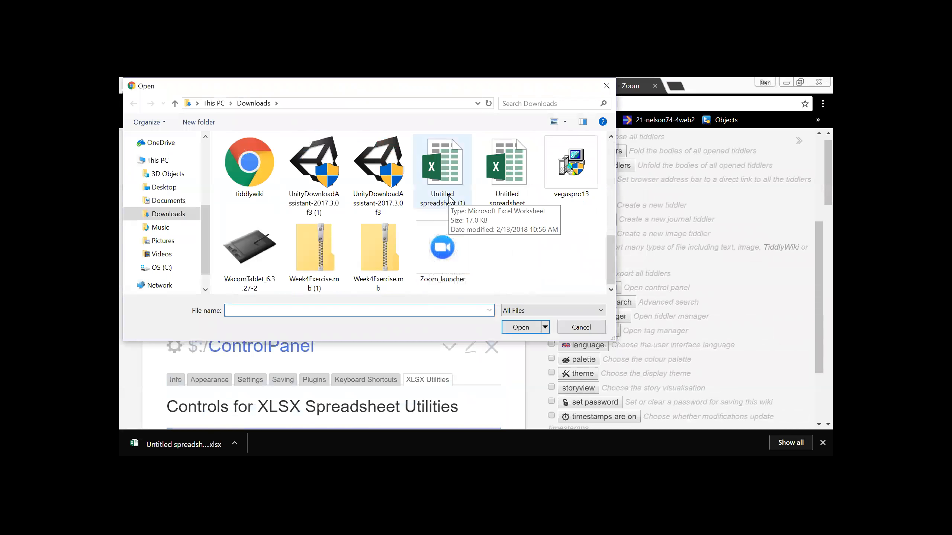
left_click(463, 187)
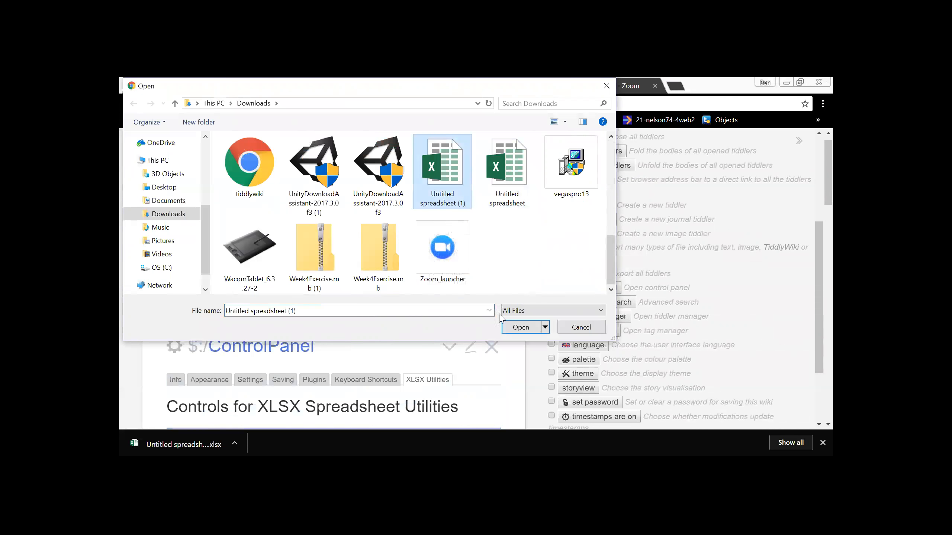
left_click(515, 327)
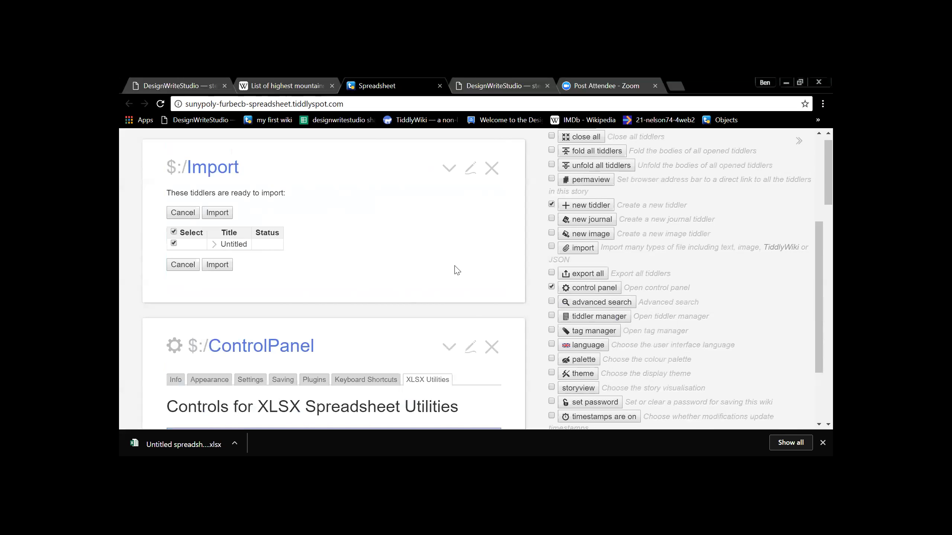
scroll(599, 267, "up", 5)
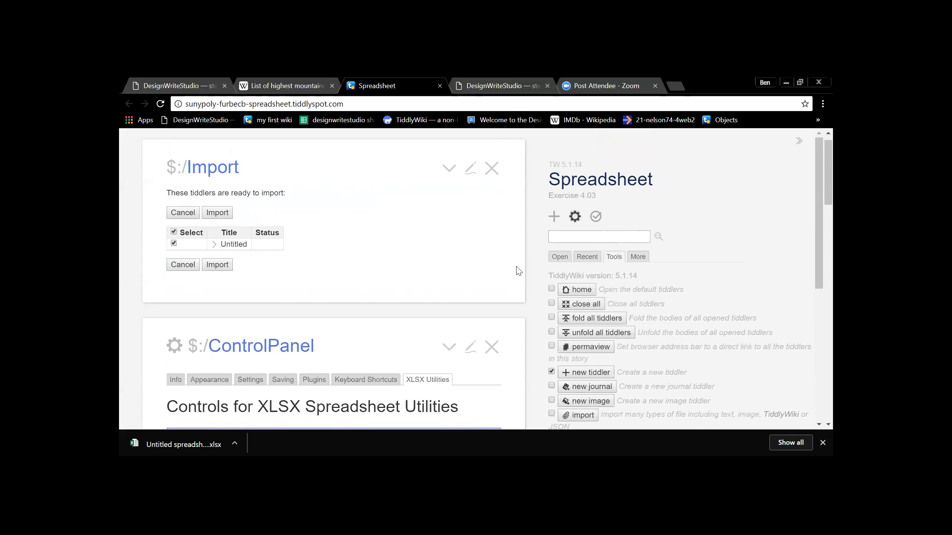
scroll(658, 262, "down", 5)
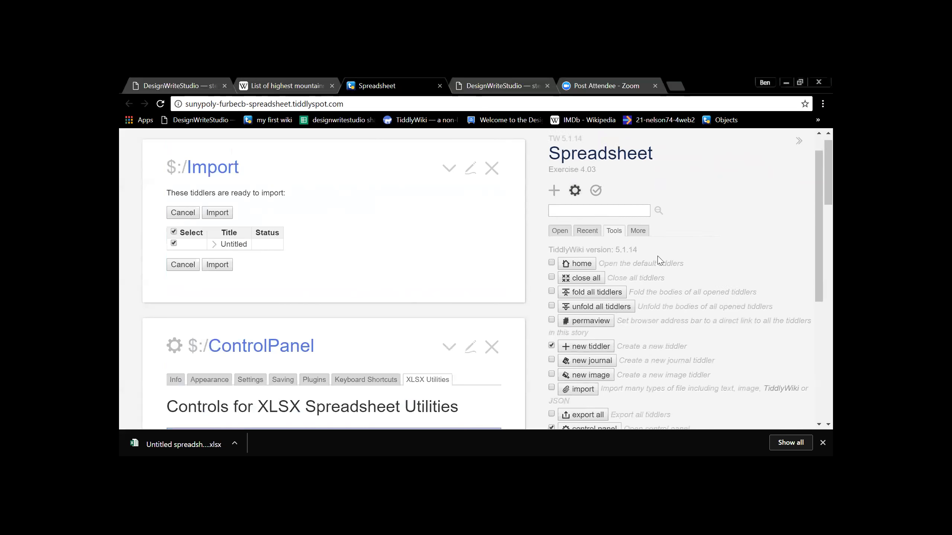
scroll(676, 259, "down", 8)
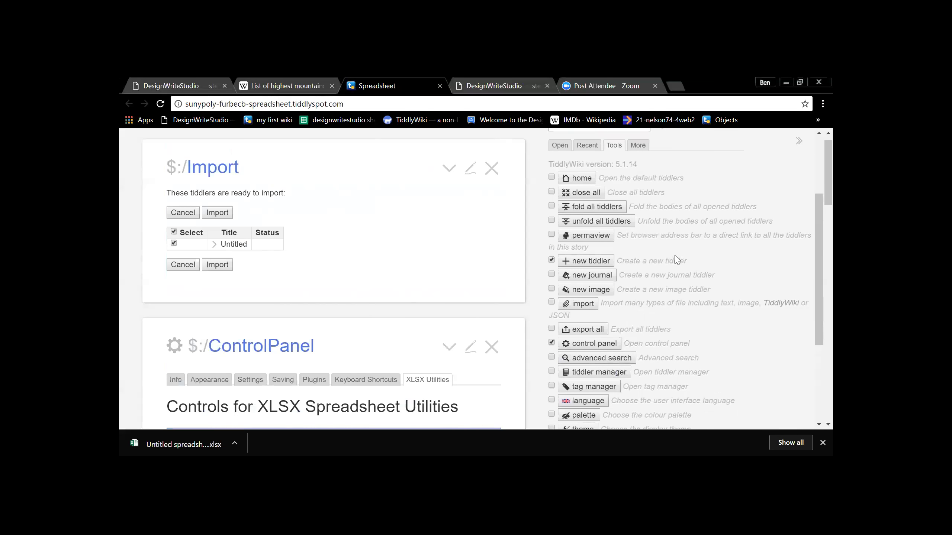
scroll(667, 259, "up", 10)
scroll(666, 266, "down", 6)
Examine the wiki's installed plugins in the control panel to check the spreadsheet import support
scroll(665, 284, "down", 2)
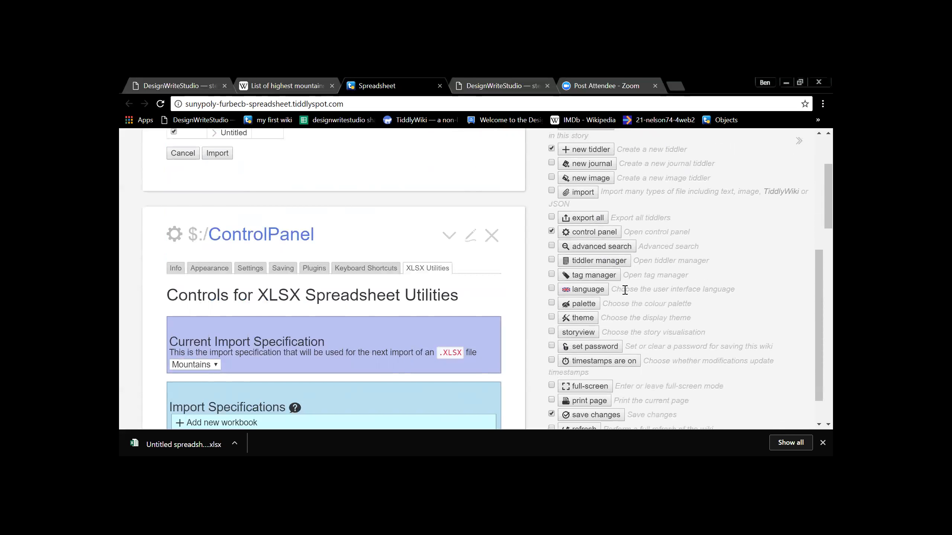
left_click(314, 269)
scroll(453, 298, "down", 3)
scroll(478, 223, "down", 4)
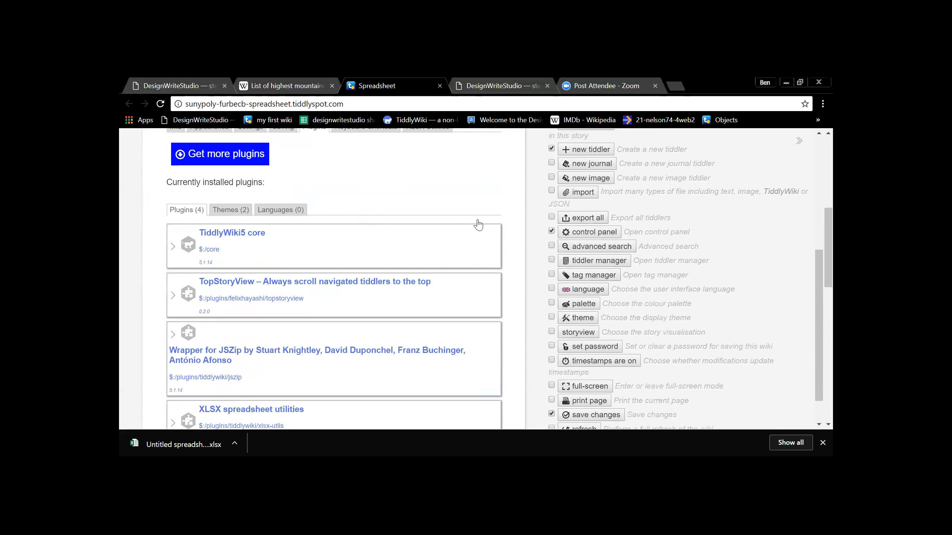
scroll(528, 209, "up", 2)
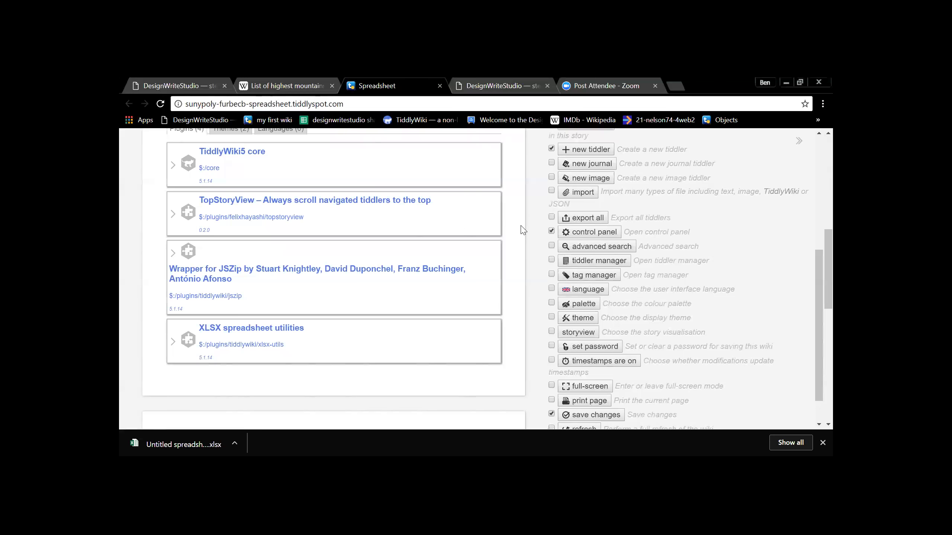
scroll(524, 229, "up", 4)
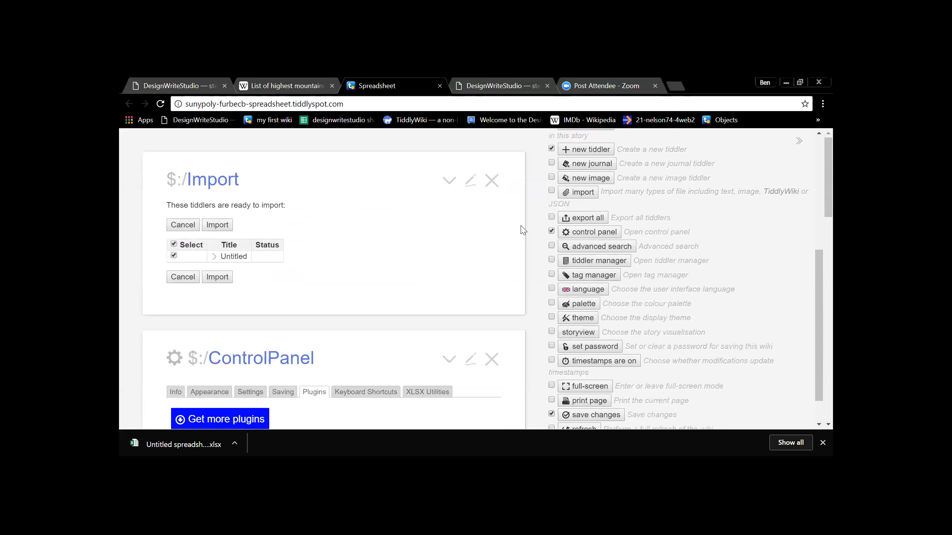
scroll(523, 230, "down", 2)
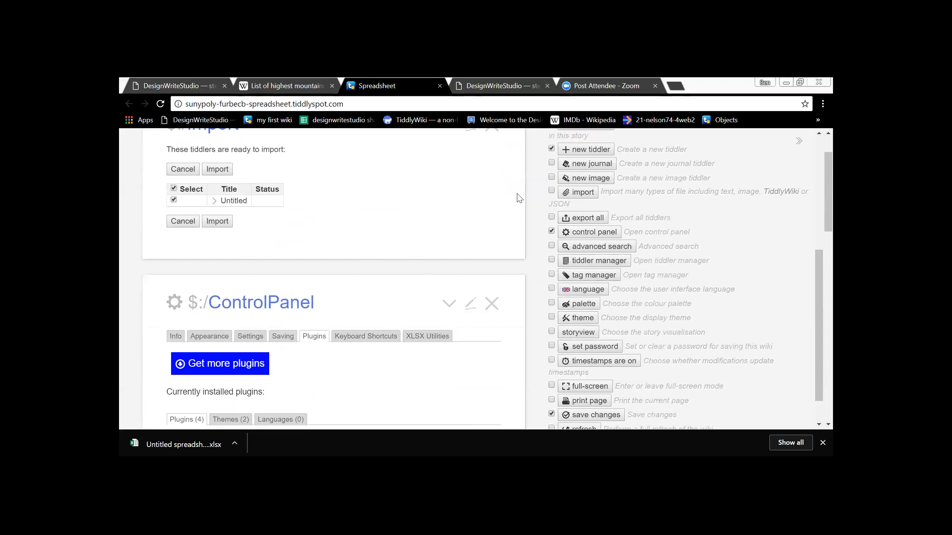
left_click(480, 234)
scroll(463, 241, "up", 2)
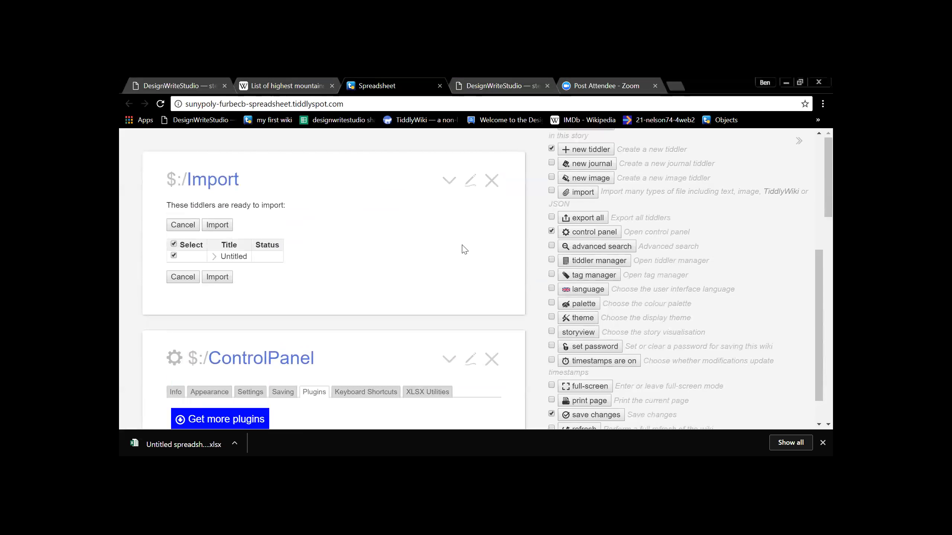
scroll(677, 245, "up", 5)
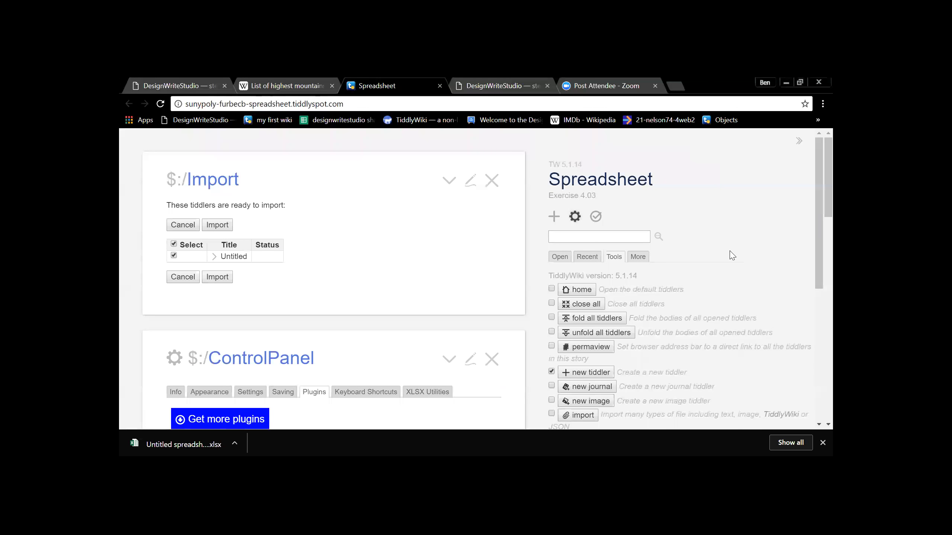
scroll(464, 285, "down", 6)
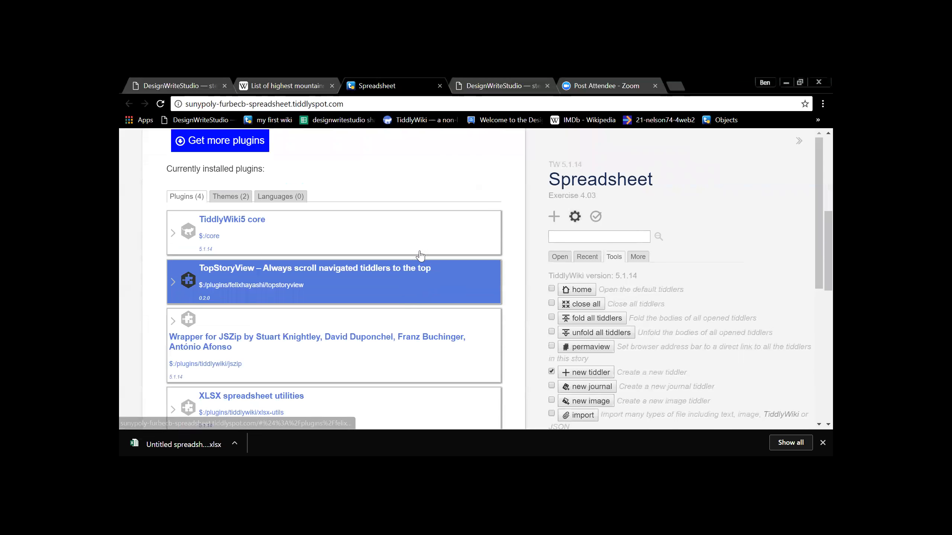
scroll(432, 233, "up", 6)
Examine the Mountains import specification in the XLSX utilities, opening the Sheet1 sheet and the workbook for editing to check their settings
left_click(424, 392)
scroll(434, 354, "down", 1)
scroll(434, 355, "down", 6)
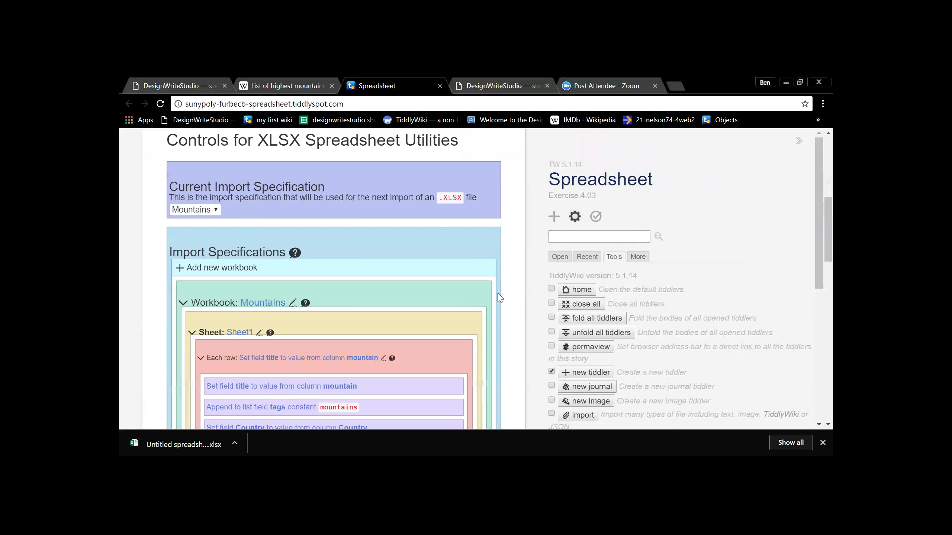
left_click(259, 333)
scroll(263, 337, "down", 1)
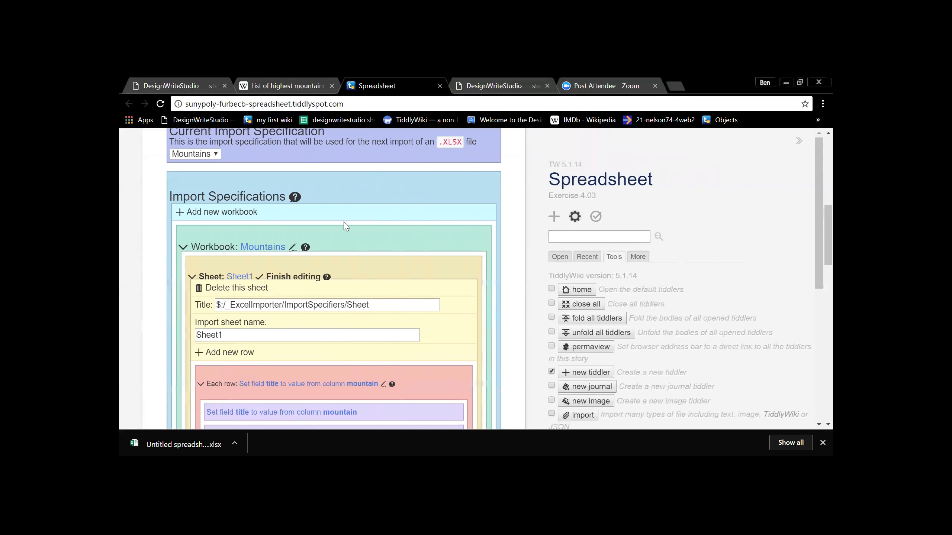
left_click(292, 248)
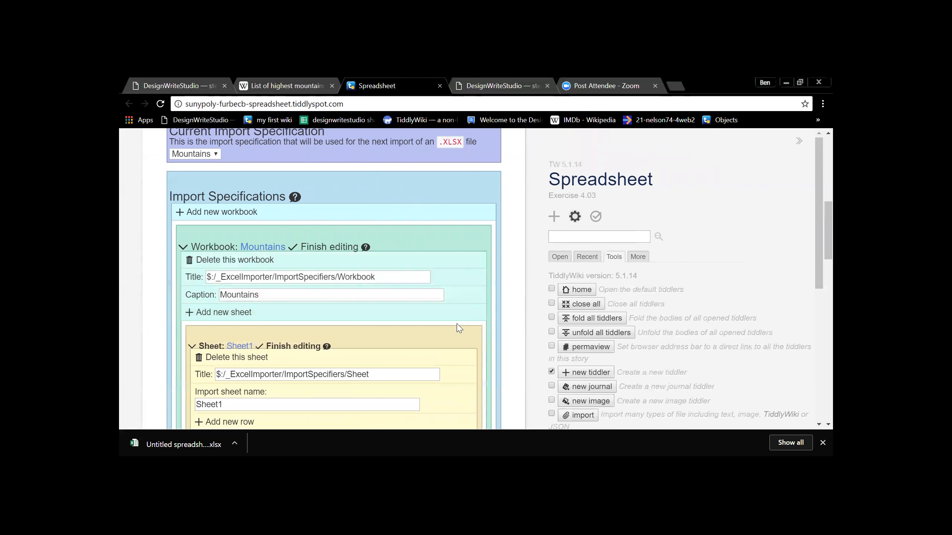
scroll(431, 314, "down", 3)
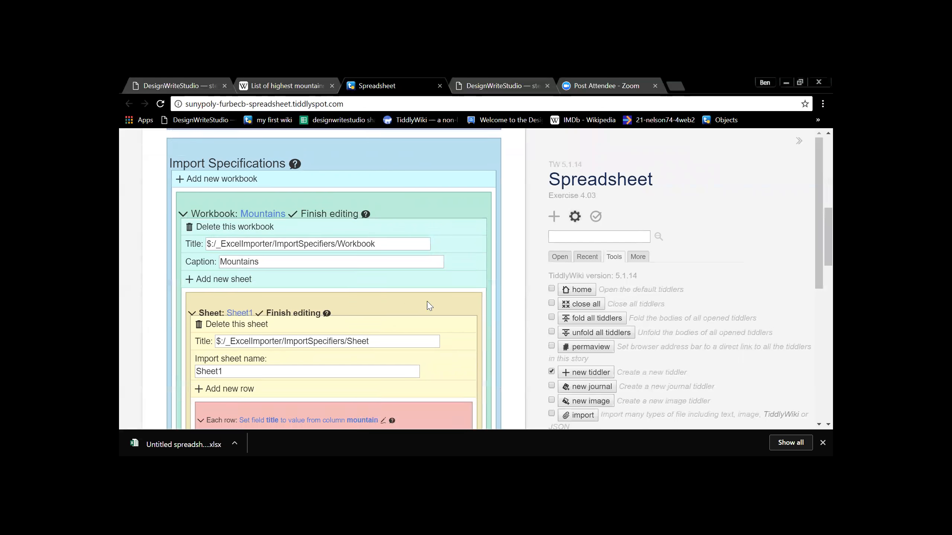
scroll(494, 275, "down", 2)
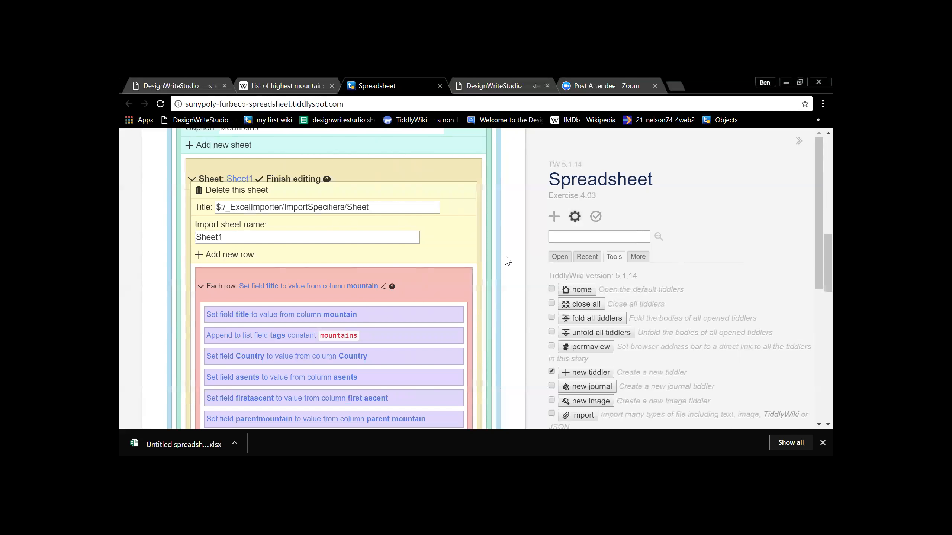
scroll(504, 263, "up", 10)
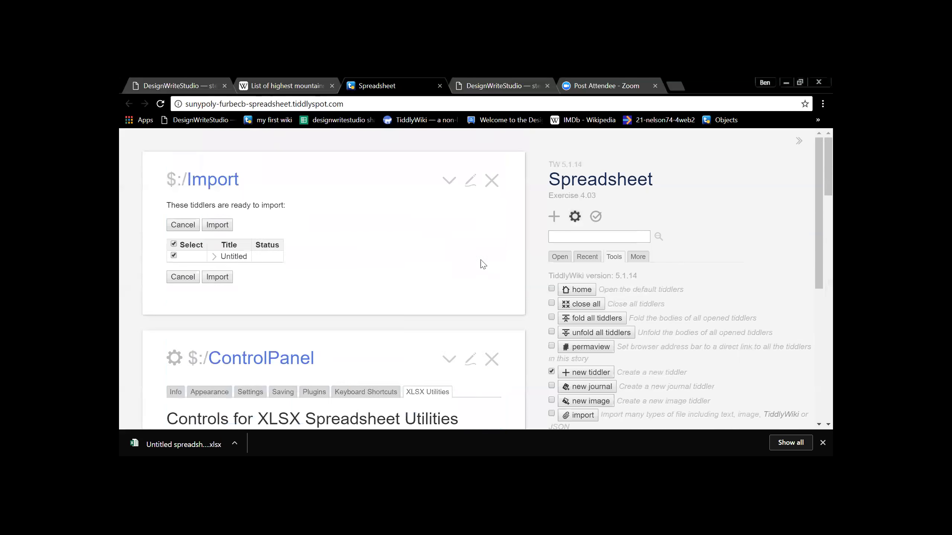
scroll(483, 264, "down", 6)
scroll(473, 260, "down", 3)
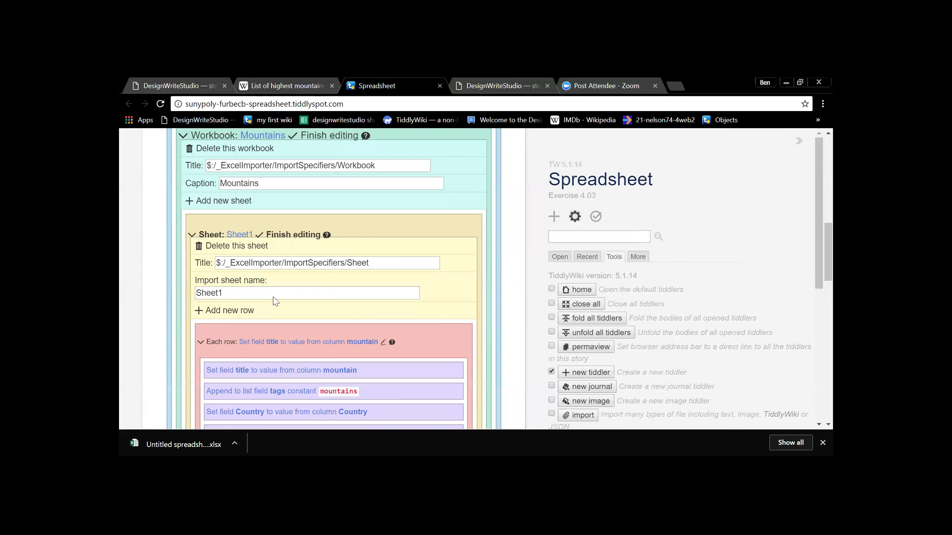
Close the editing forms of Sheet1 and the Mountains workbook and review the pending import and current import specification
left_click(261, 238)
scroll(270, 243, "up", 3)
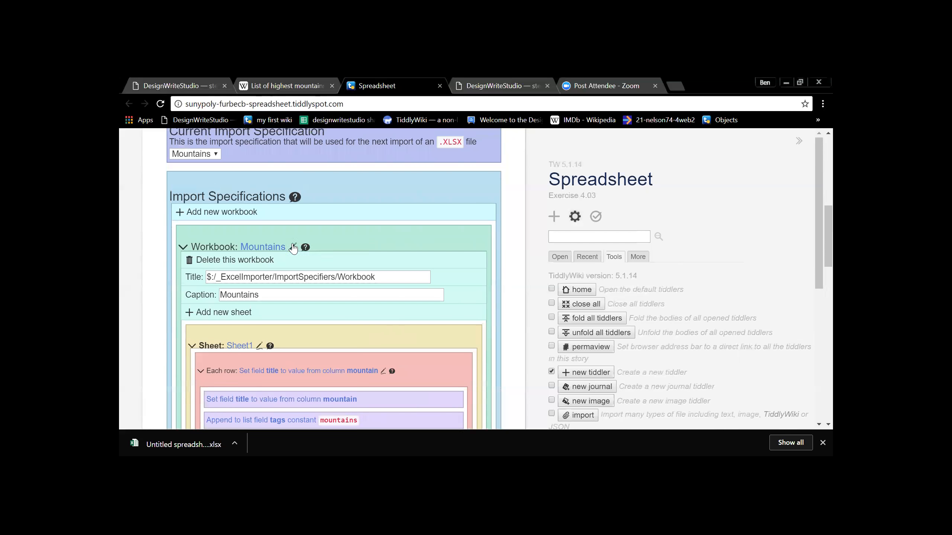
left_click(294, 248)
scroll(392, 258, "up", 2)
scroll(393, 258, "up", 7)
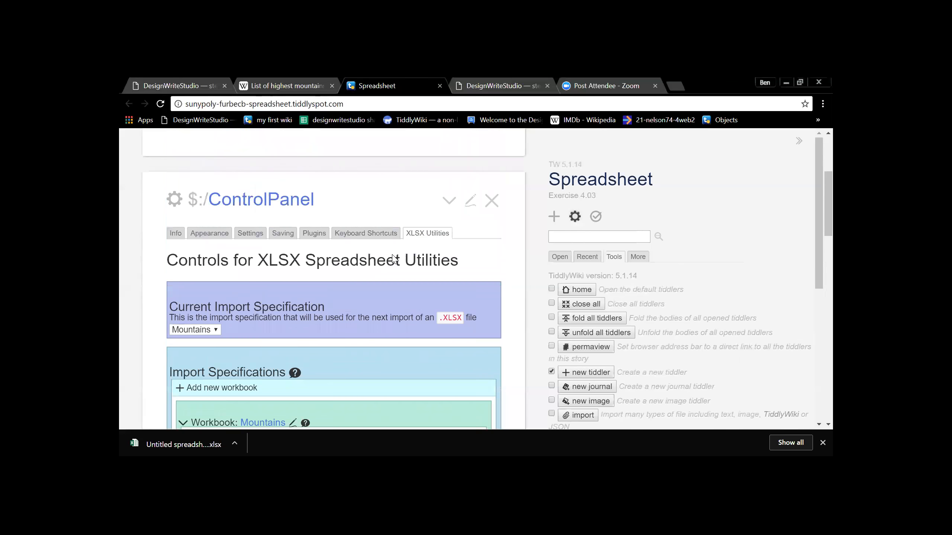
scroll(380, 273, "up", 1)
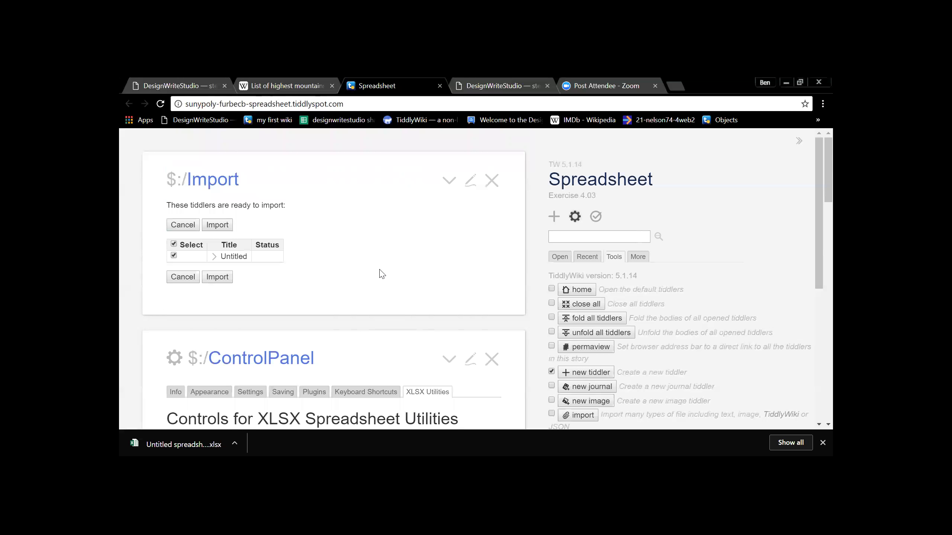
scroll(382, 273, "down", 10)
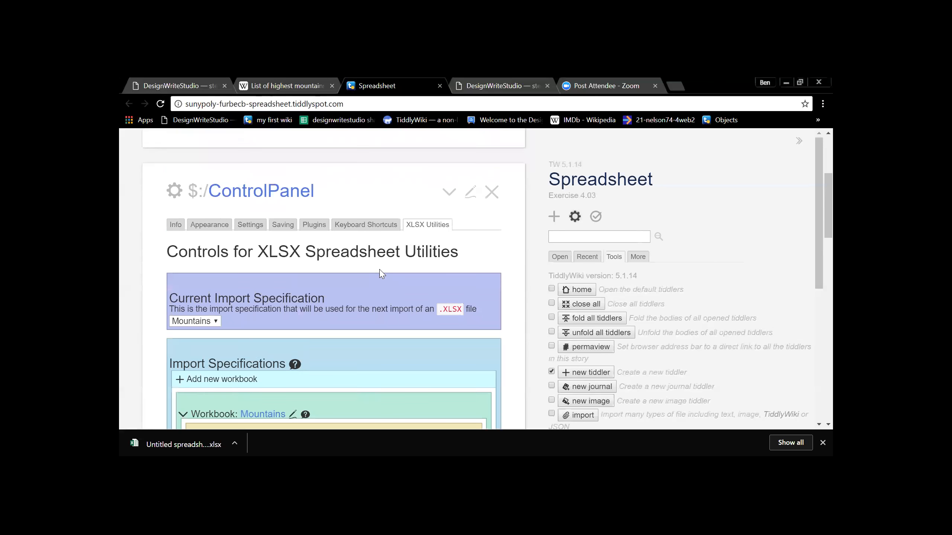
Check the field mappings of the Mountains import specification and try to reload the wiki
scroll(455, 256, "down", 2)
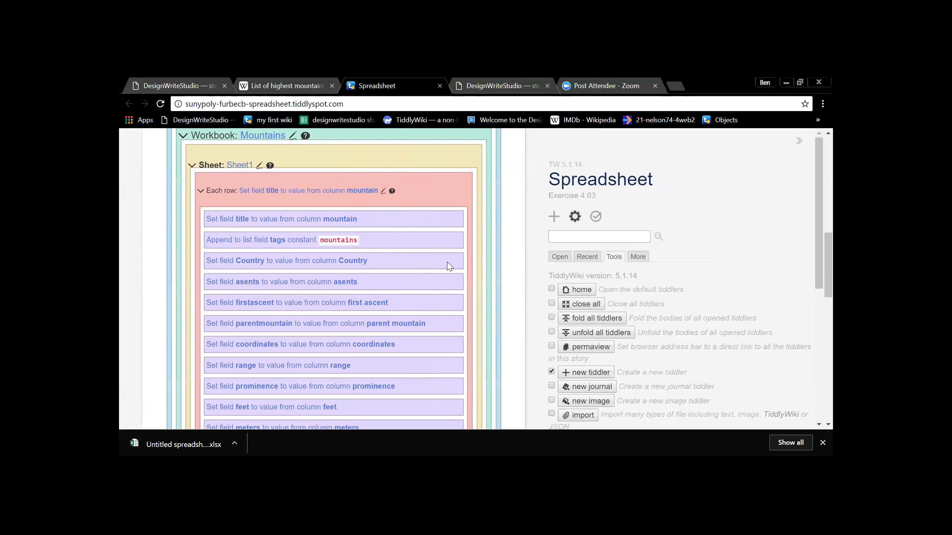
scroll(449, 267, "up", 10)
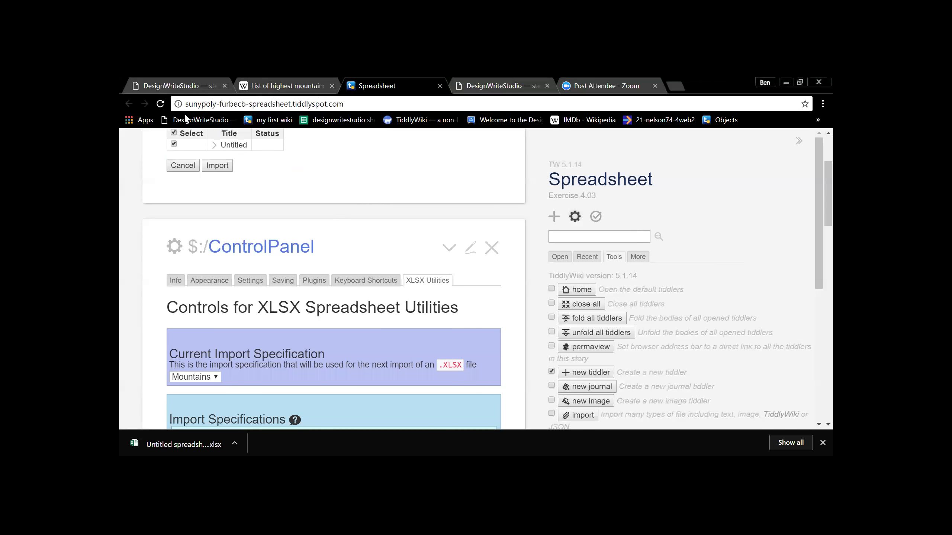
left_click(160, 104)
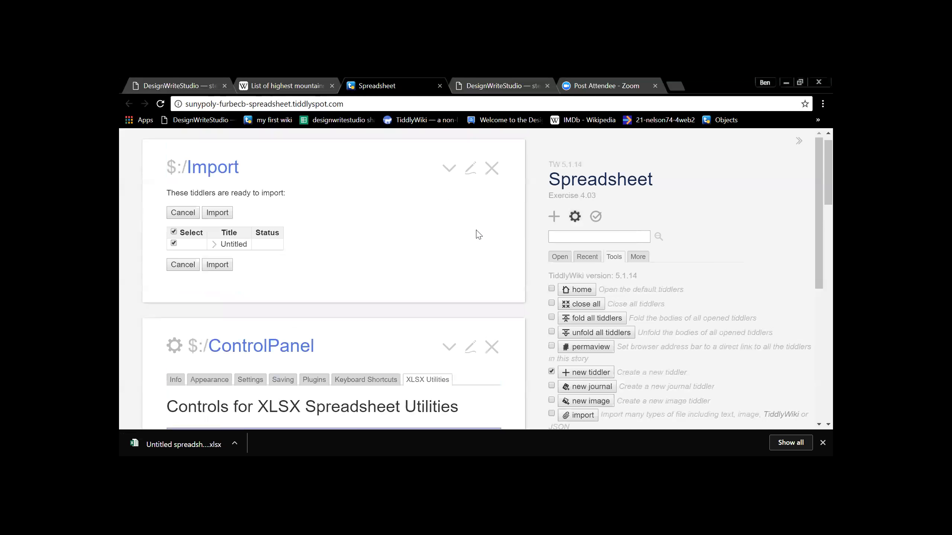
scroll(494, 230, "down", 4)
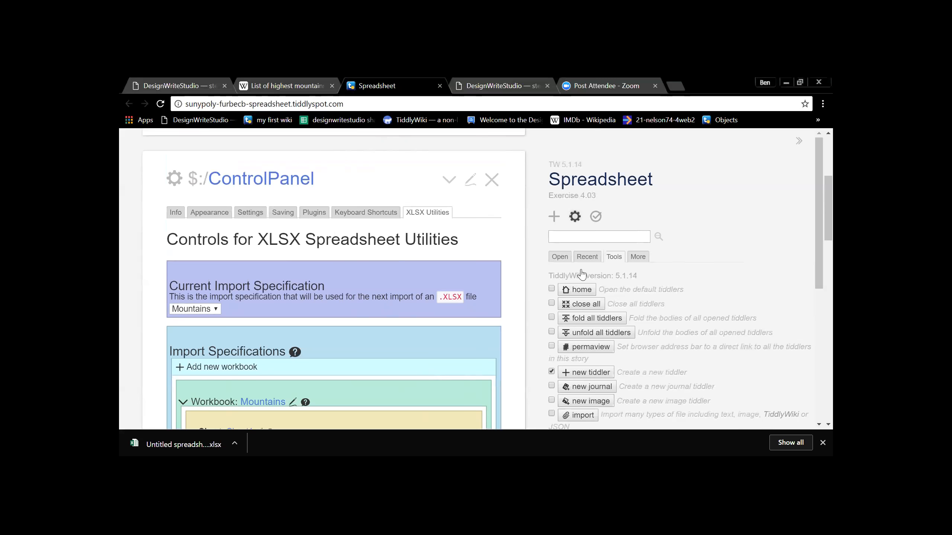
Add the import command to the wiki's page toolbar, cancelling the file selection opened along the way
scroll(583, 277, "down", 3)
left_click(587, 306)
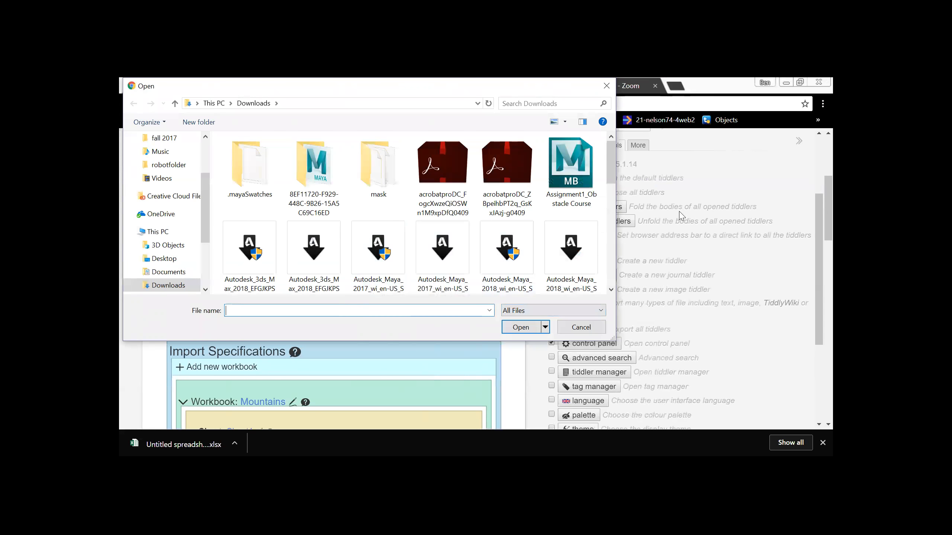
left_click(581, 328)
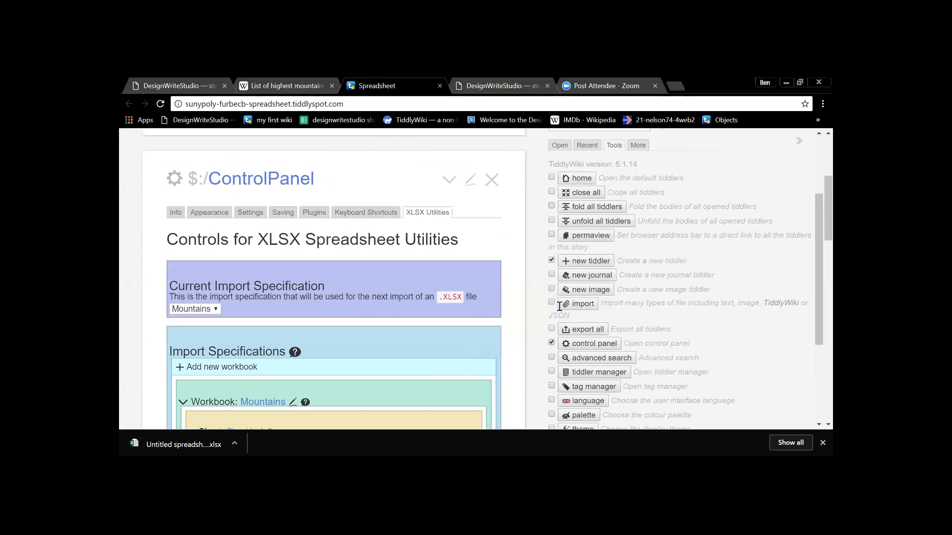
scroll(632, 313, "up", 3)
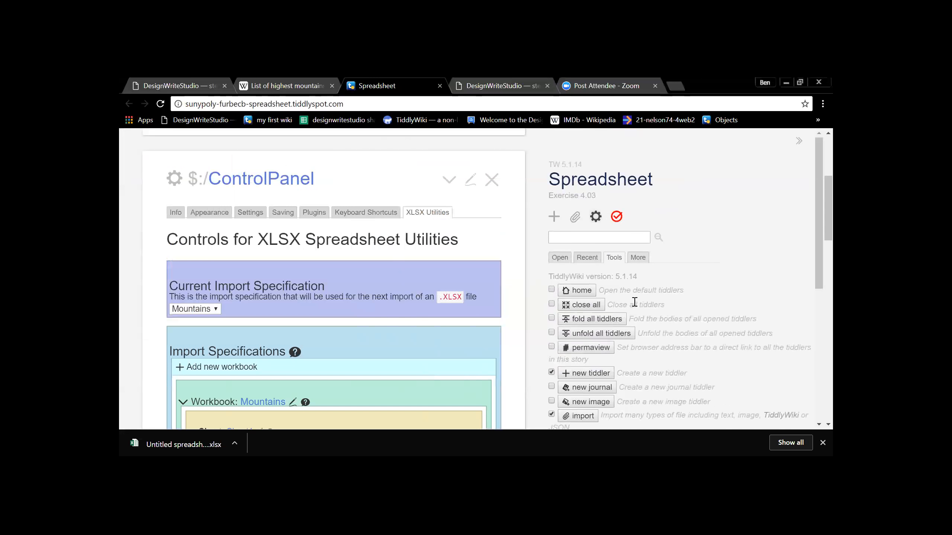
Load "Untitled spreadsheet (1)" from the Downloads folder and import its pending tiddlers into the wiki
left_click(576, 218)
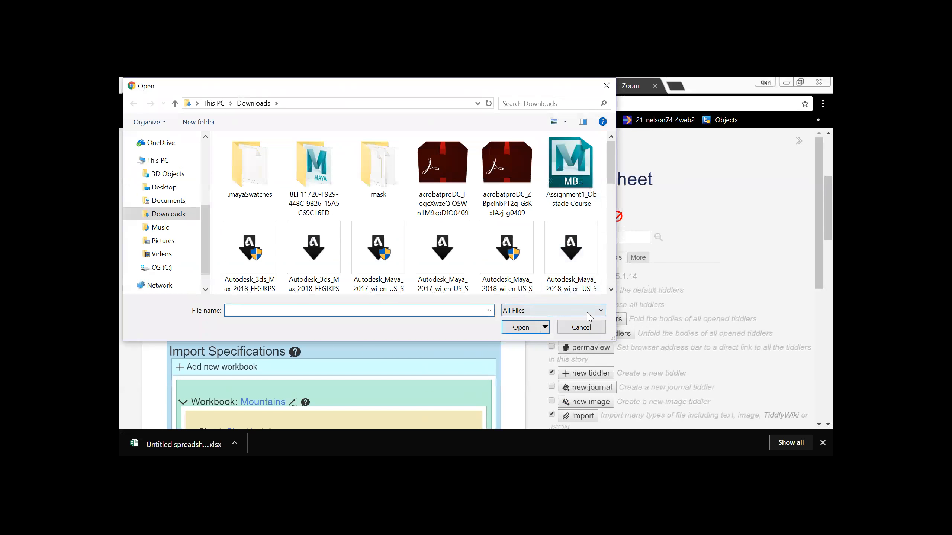
scroll(468, 270, "down", 5)
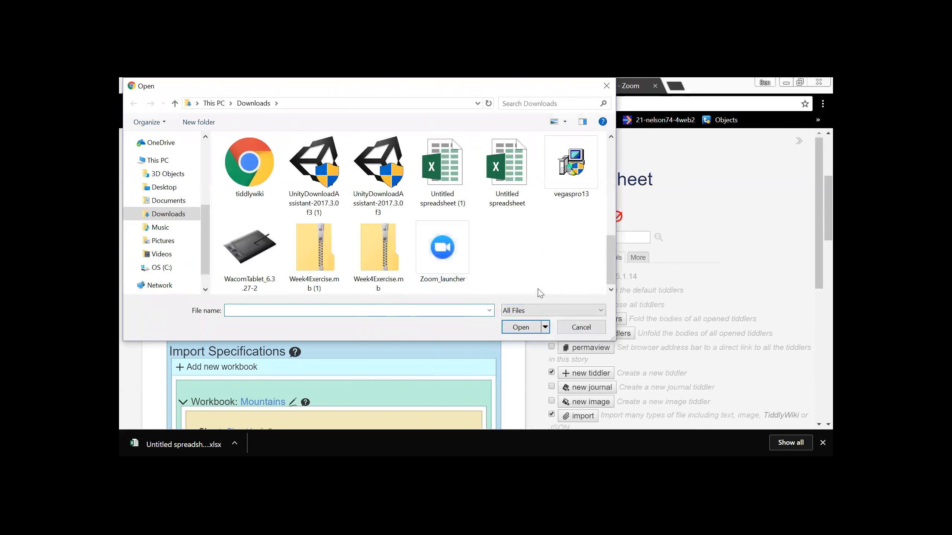
left_click(450, 184)
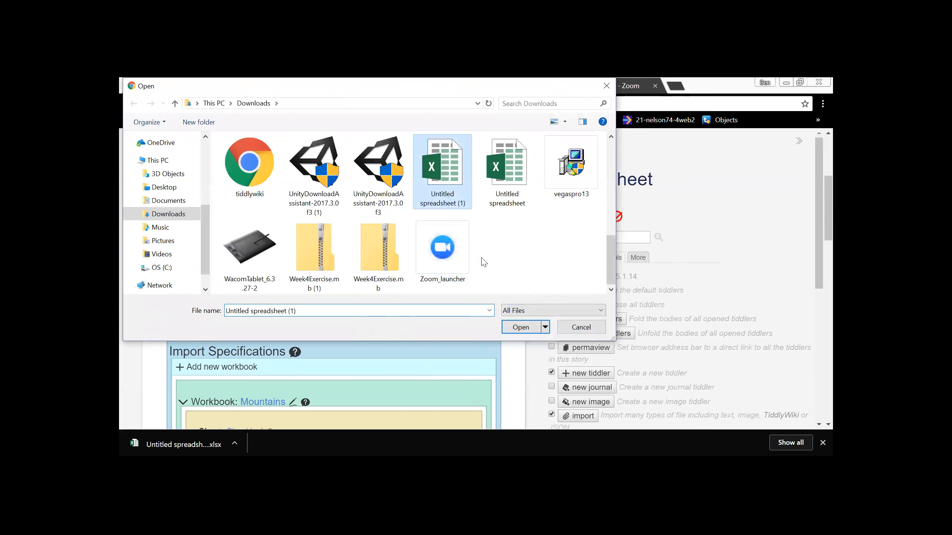
left_click(525, 332)
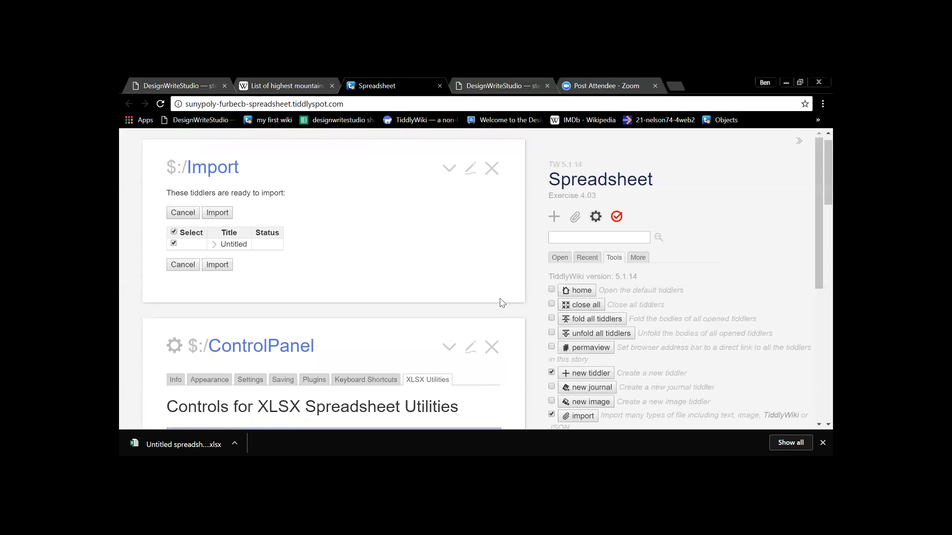
left_click(224, 219)
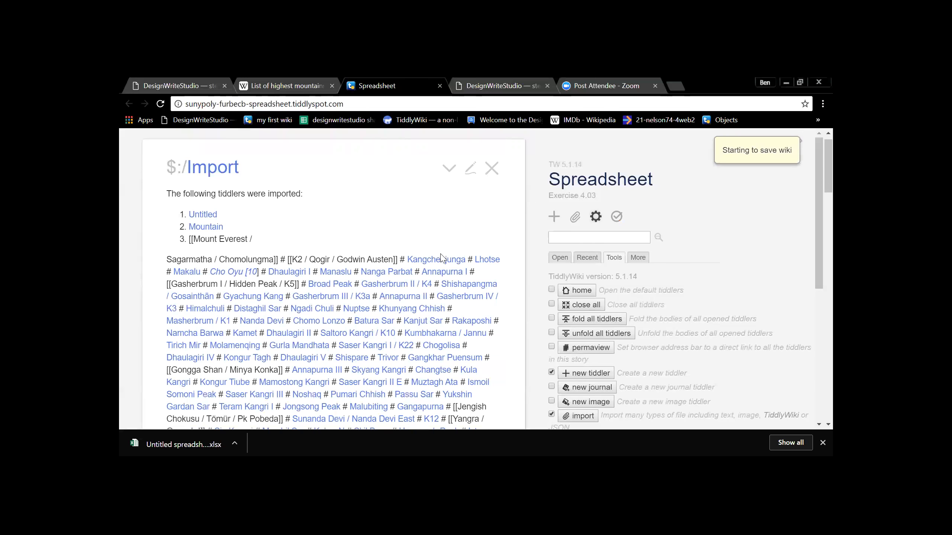
Look over the imported tiddlers, then open the Kangchenjunga tiddler for editing and examine its imported field values
scroll(475, 237, "down", 3)
scroll(478, 239, "up", 3)
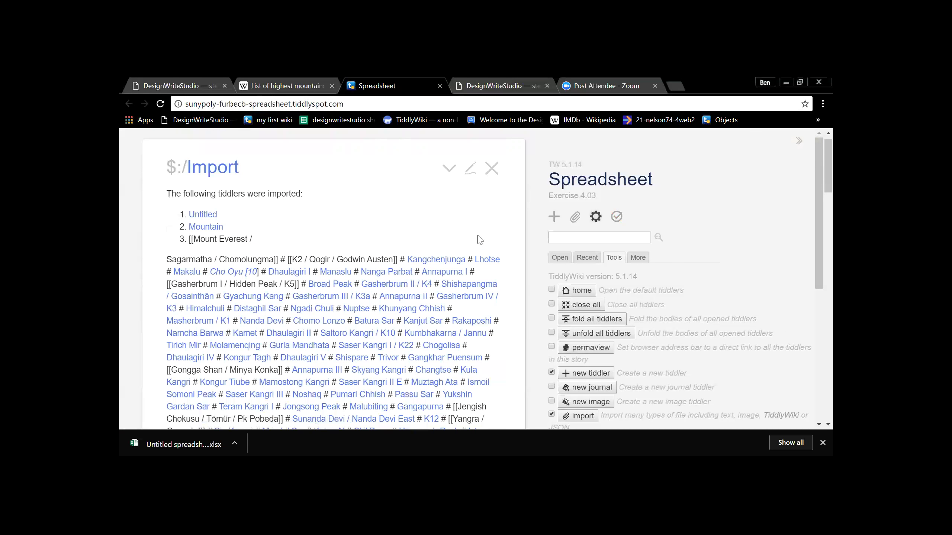
left_click(455, 259)
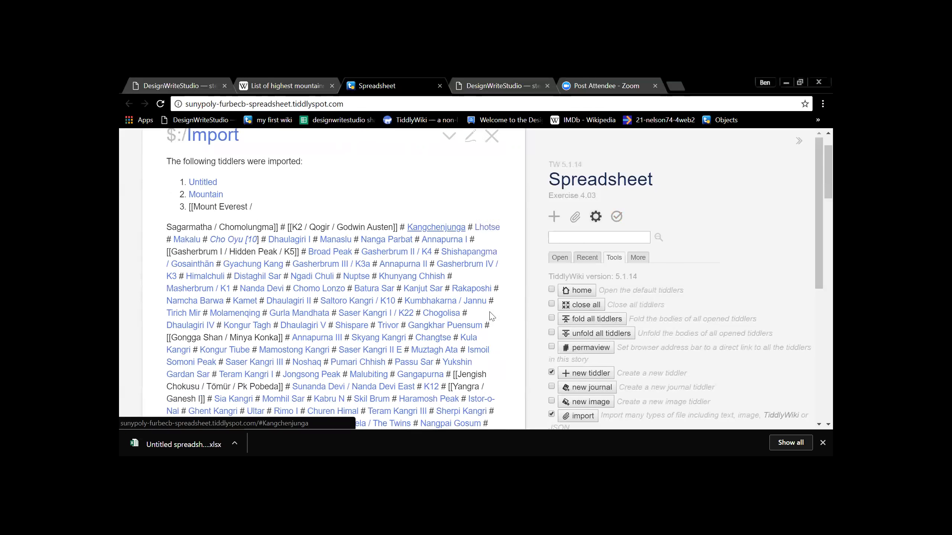
left_click(470, 168)
scroll(466, 248, "down", 3)
scroll(466, 249, "down", 3)
scroll(425, 268, "up", 2)
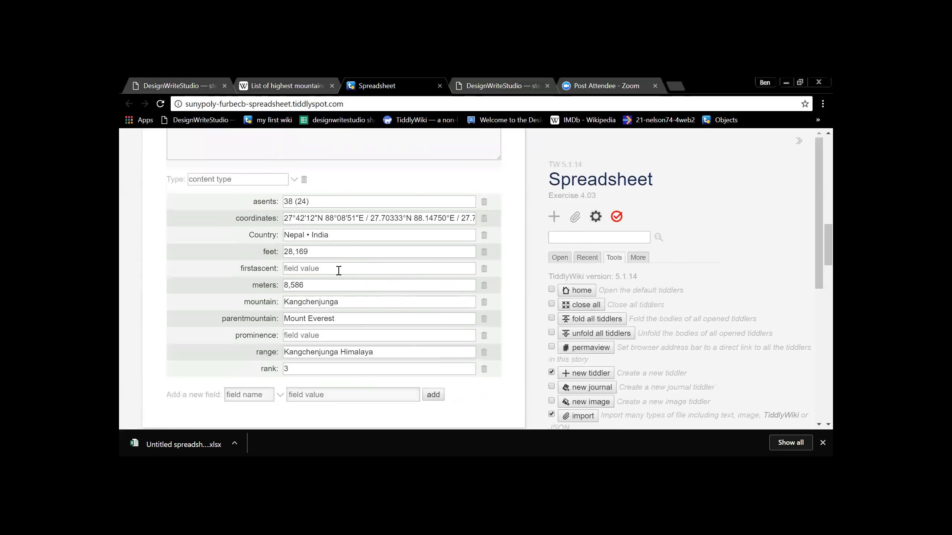
scroll(339, 270, "down", 10)
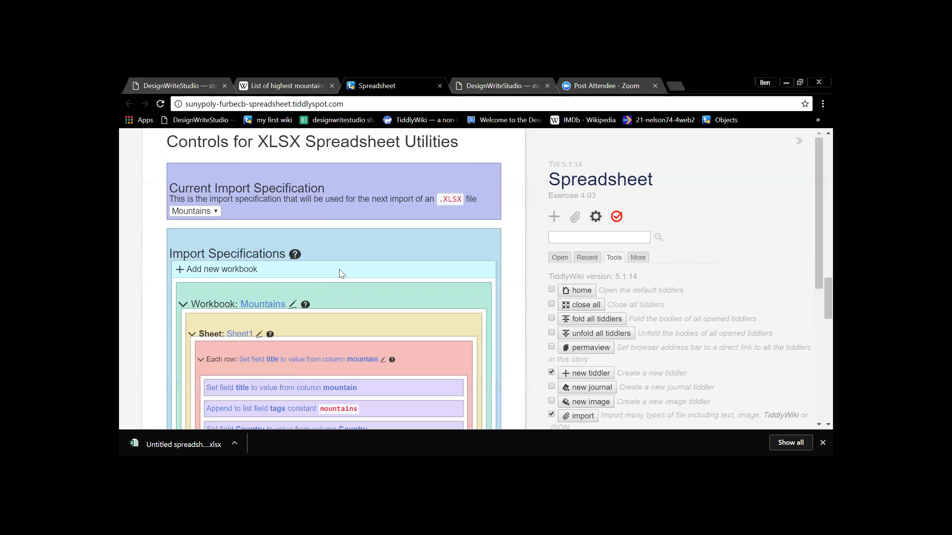
Inspect the firstascent field specifier and open the row's mappings for editing to compare them with Kangchenjunga's fields
scroll(340, 273, "down", 2)
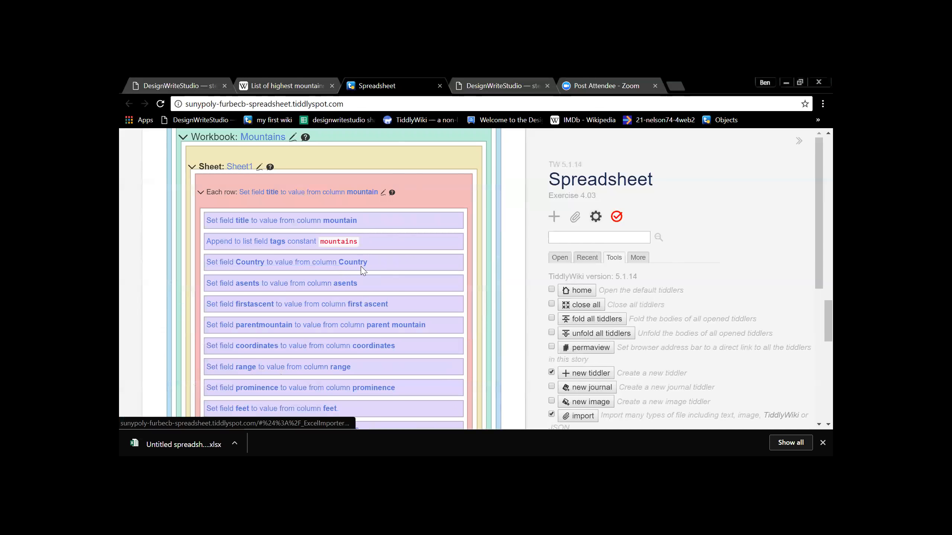
left_click(371, 307)
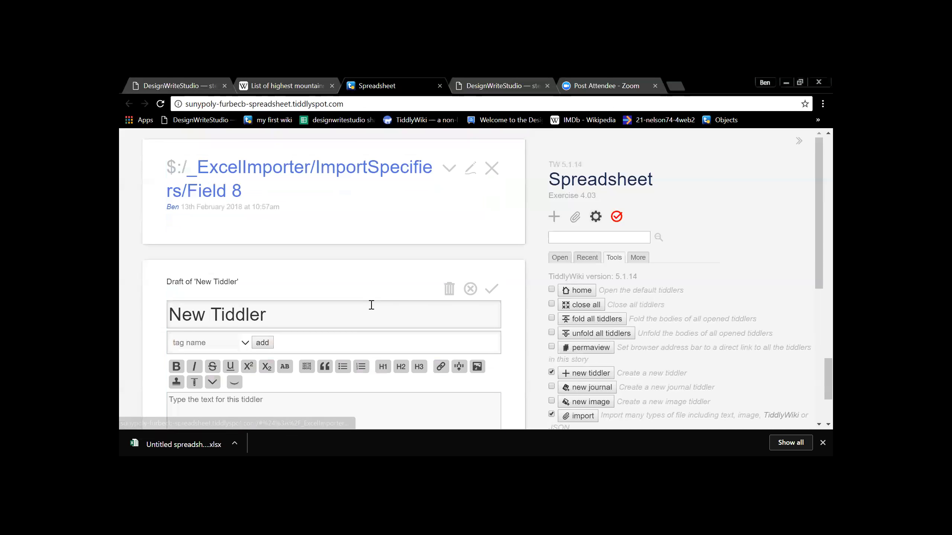
scroll(370, 299, "up", 10)
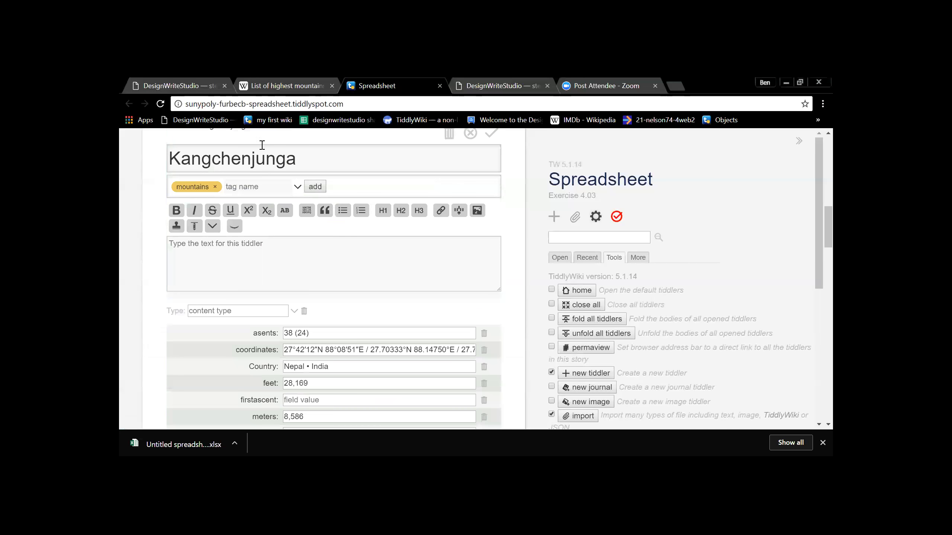
scroll(346, 333, "down", 15)
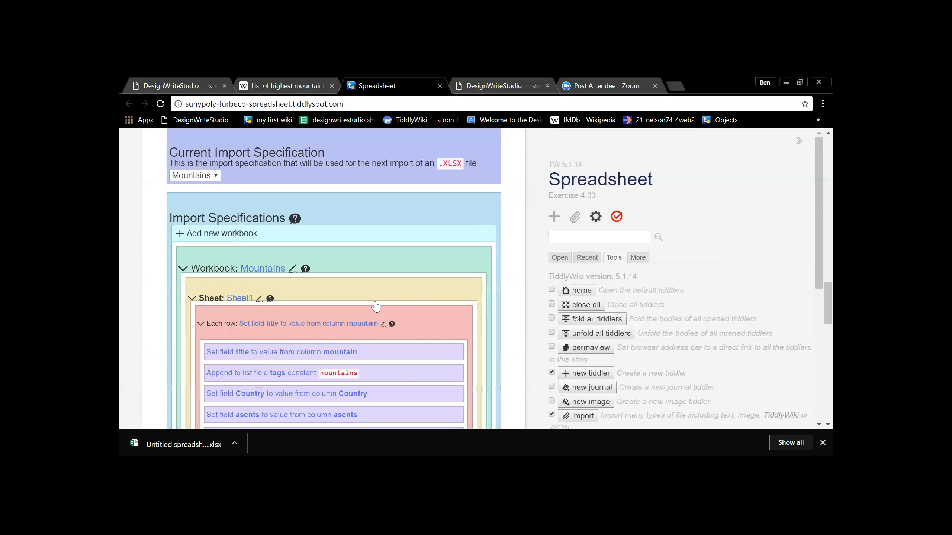
scroll(417, 299, "down", 8)
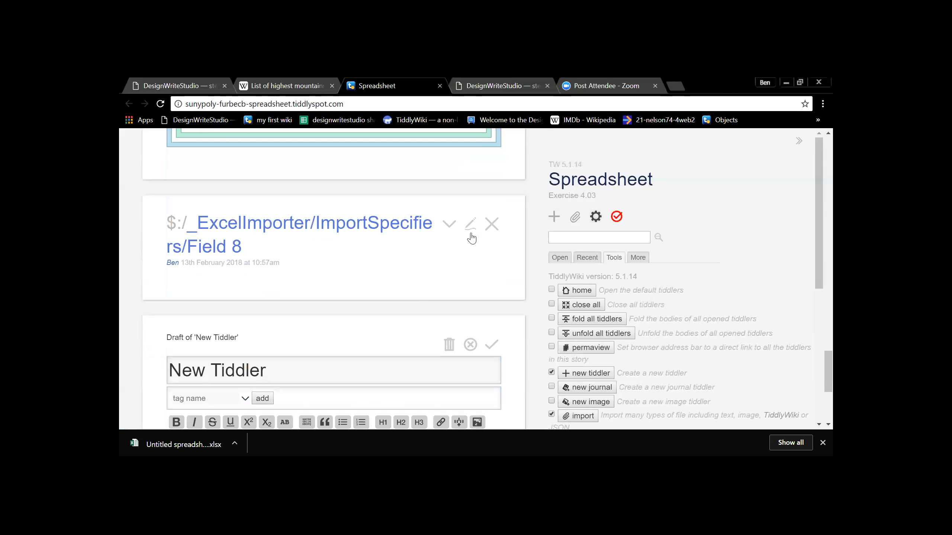
scroll(413, 225, "up", 10)
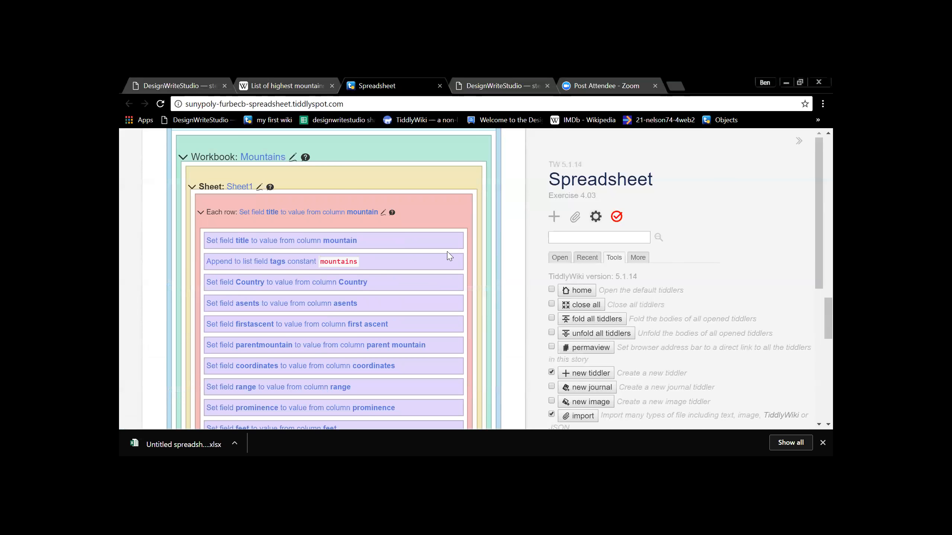
left_click(383, 212)
scroll(412, 262, "down", 3)
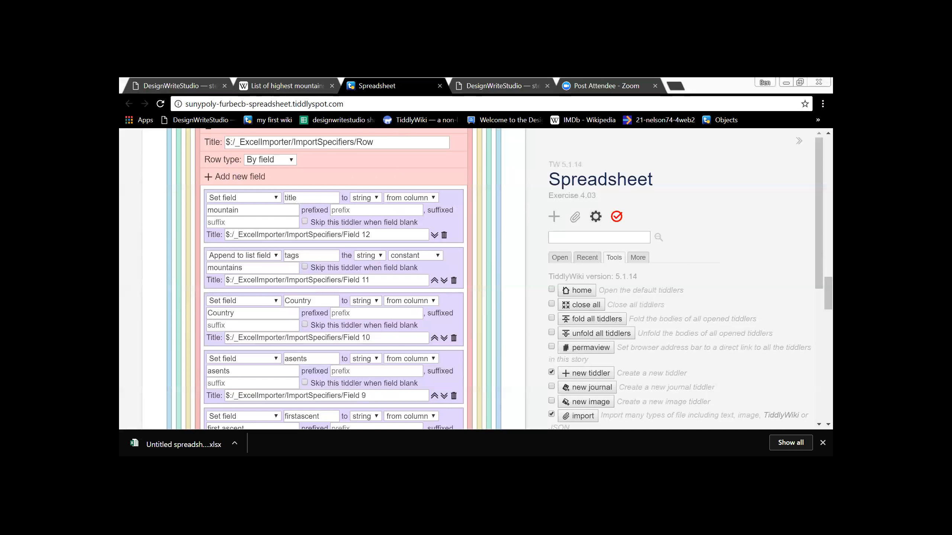
Switch to the Google Sheets mountain spreadsheet and put the "first ascent" header in I1 on a single line
key("alt+Tab")
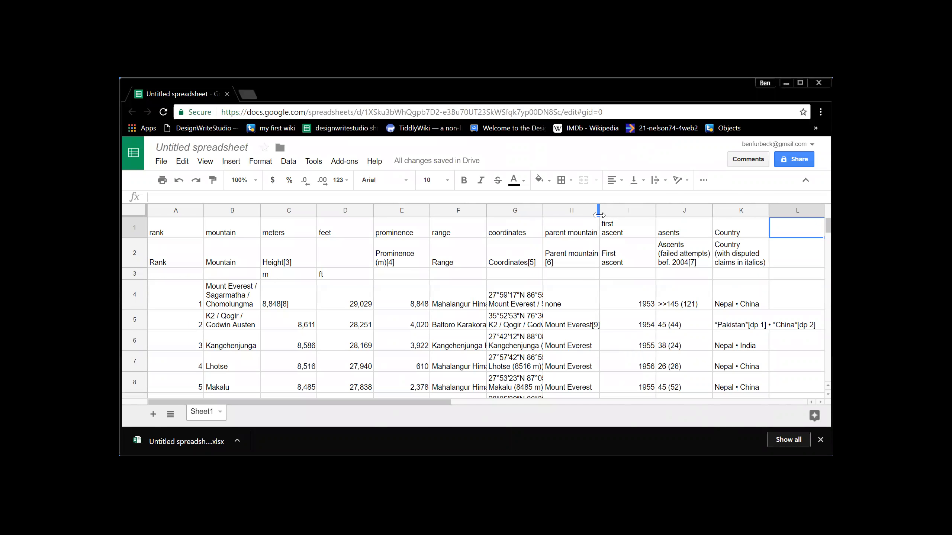
left_click(623, 233)
double_click(625, 227)
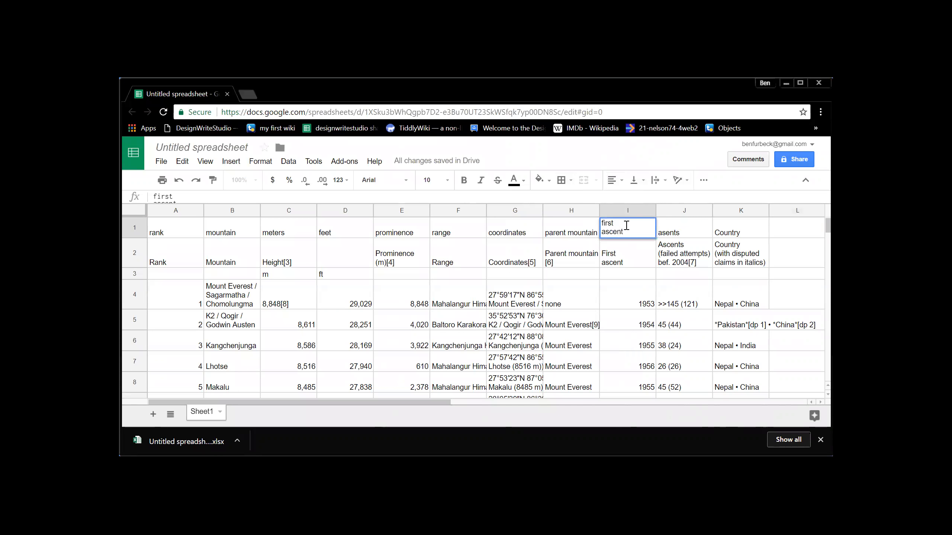
left_click(602, 233)
key("BackSpace")
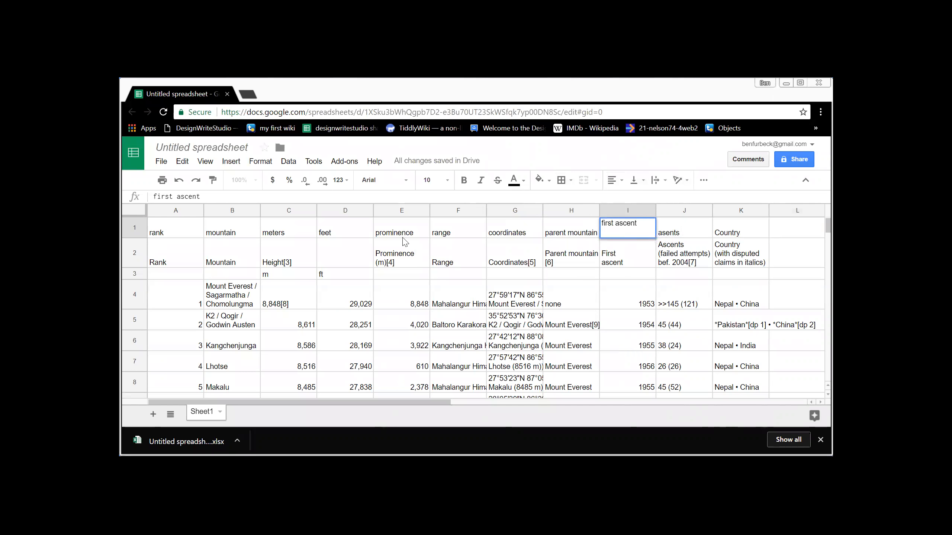
left_click(423, 227)
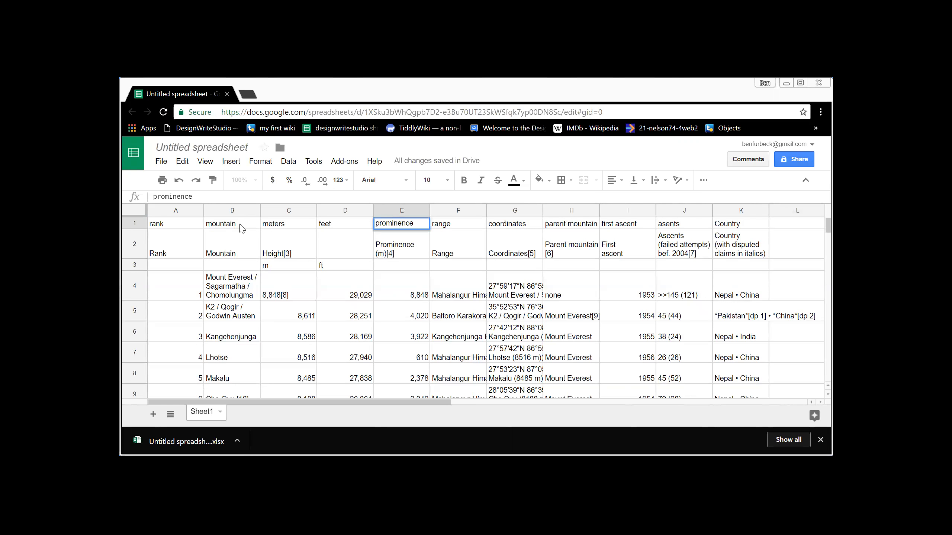
left_click(162, 162)
left_click(423, 415)
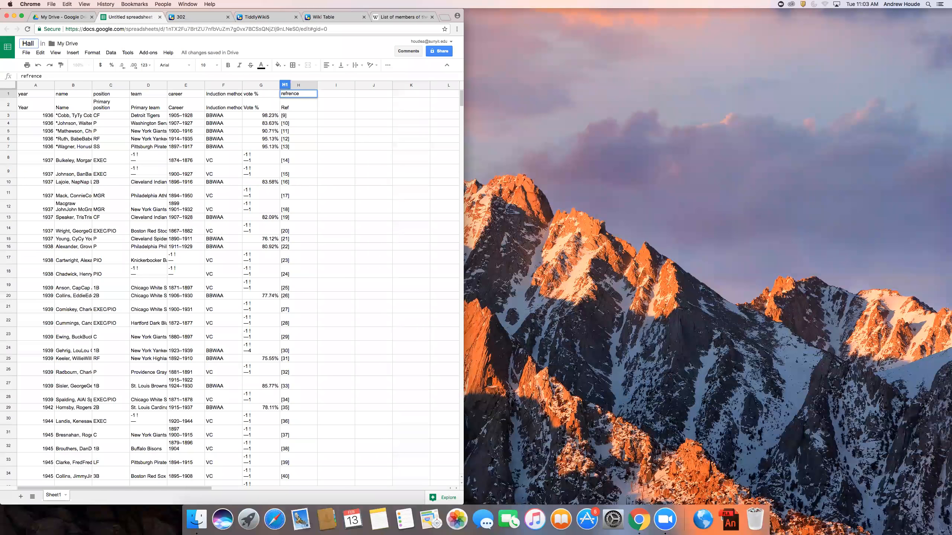
Name the baseball Hall of Fame spreadsheet "HallOfFame"
type("OfFAme")
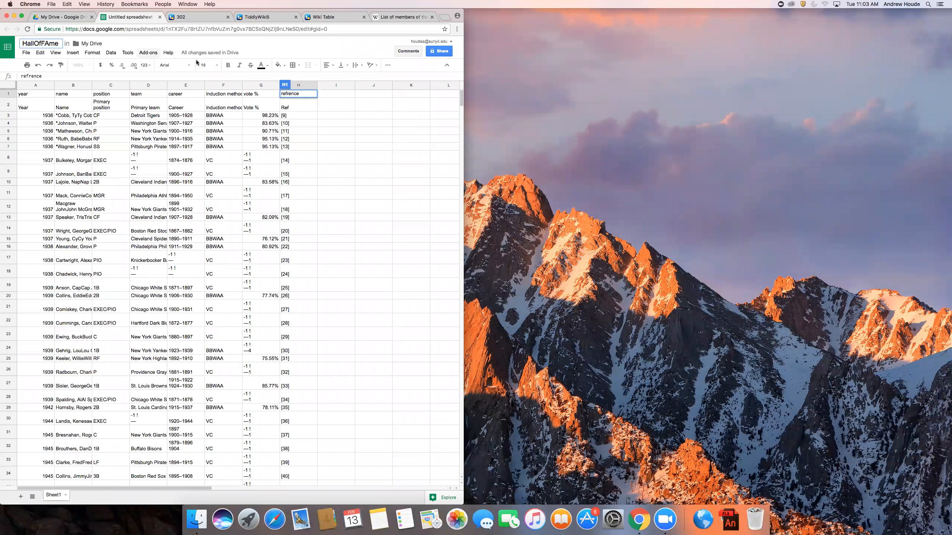
key("Left")
key("Left")
key("BackSpace")
type("a")
left_click(299, 51)
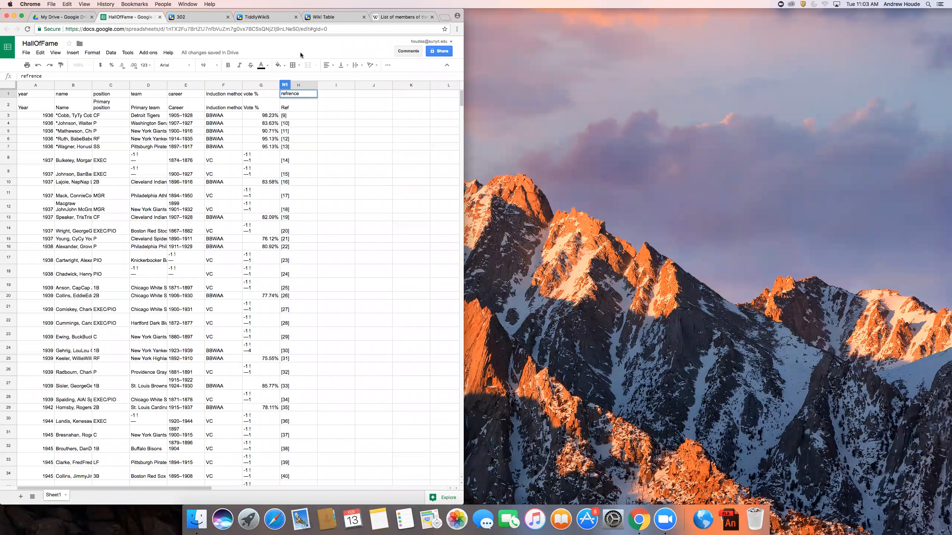
left_click(29, 53)
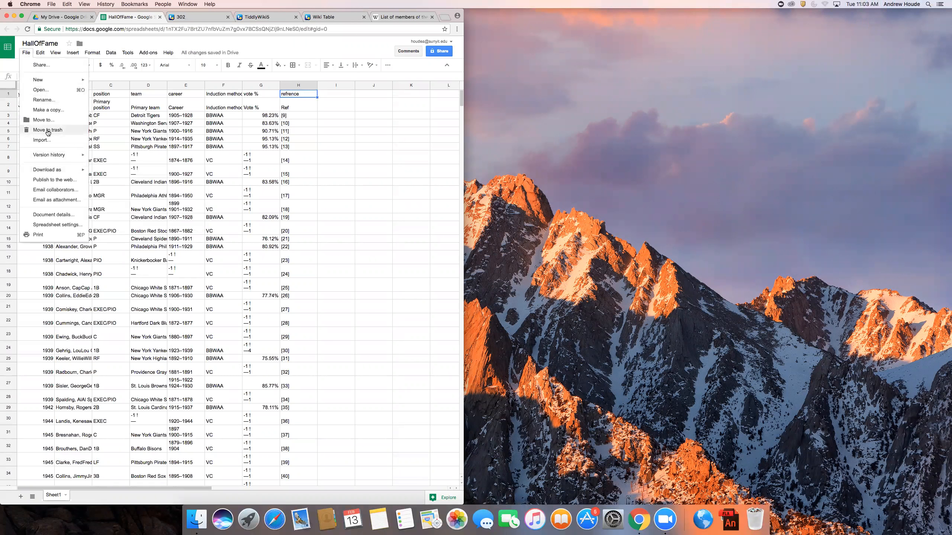
left_click(394, 171)
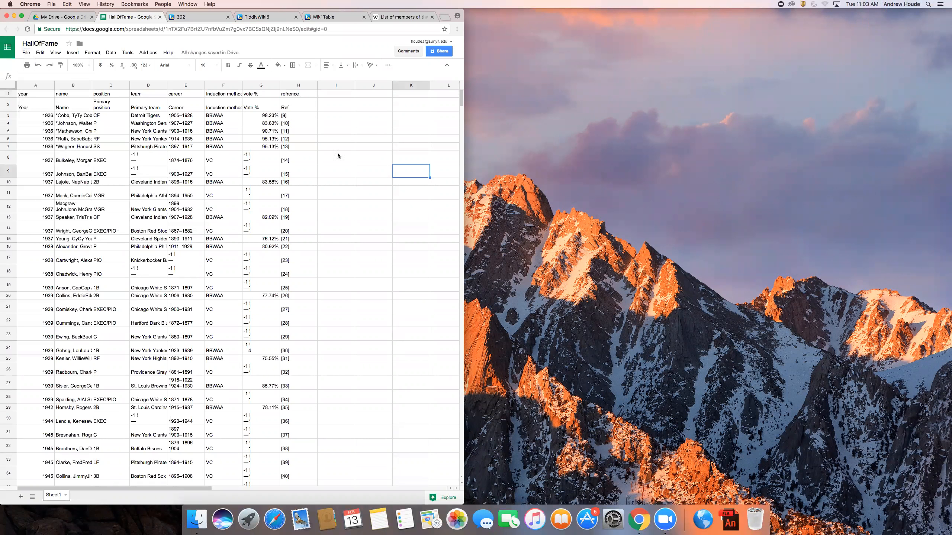
Shorten the induction method column header in F1 to "Induction"
double_click(227, 94)
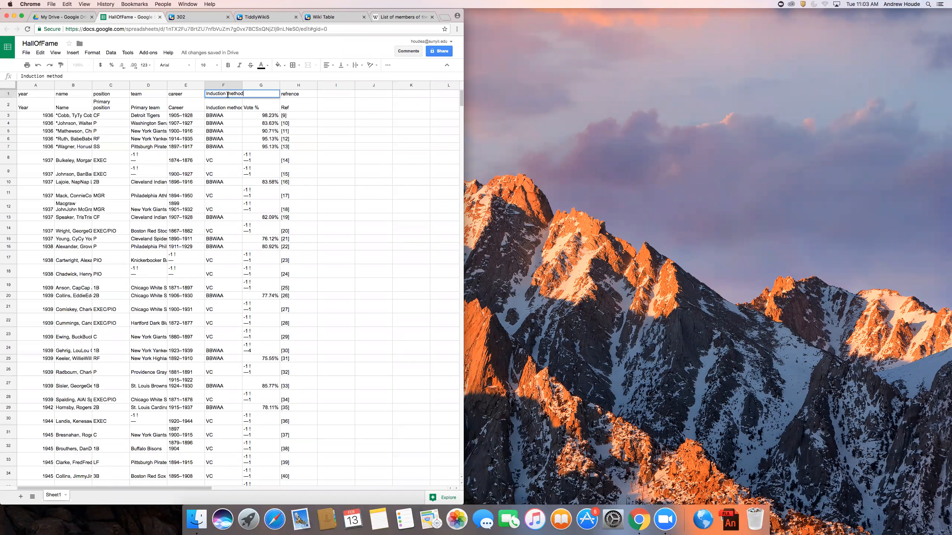
key("BackSpace")
key("BackSpace")
key("BackSpace")
key("BackSpace")
key("BackSpace")
key("BackSpace")
left_click(439, 86)
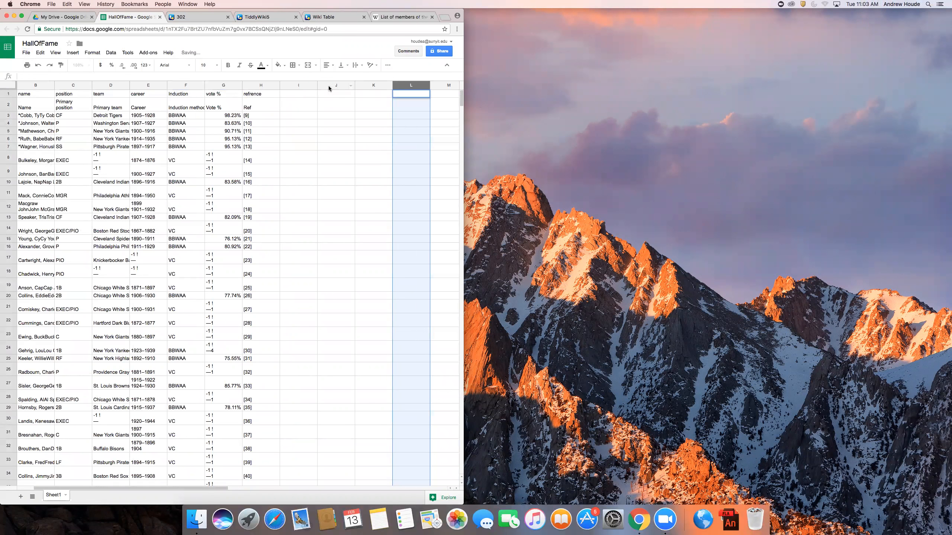
scroll(258, 293, "left", 1)
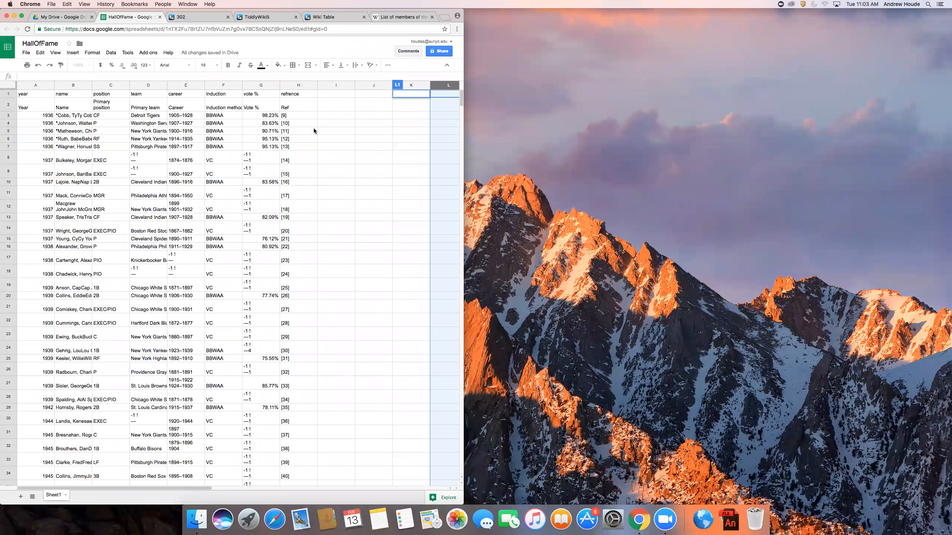
Remove the space from the vote percentage header in G1 so it reads "vote%"
left_click(255, 95)
double_click(256, 95)
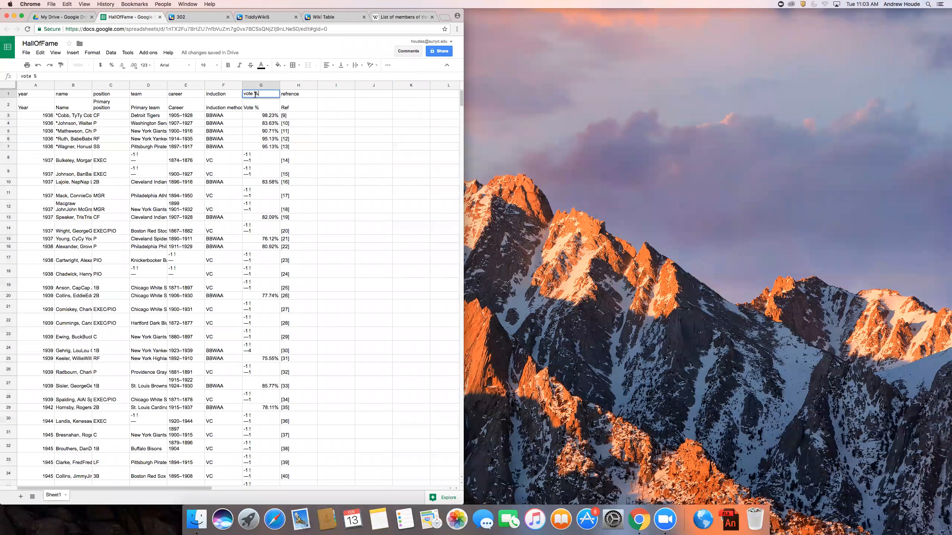
key("BackSpace")
Download the HallOfFame spreadsheet as an Excel .xlsx file
left_click(25, 54)
left_click(25, 54)
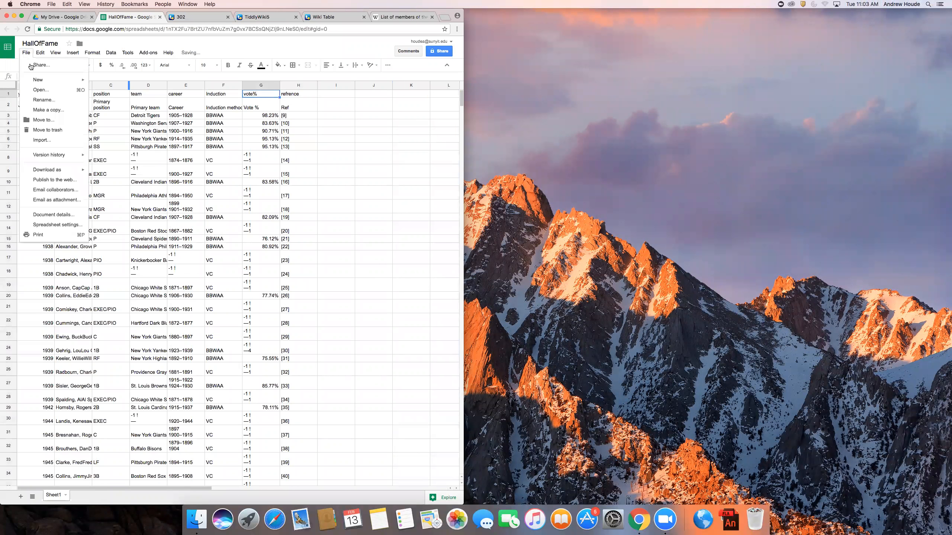
mouse_move(44, 171)
left_click(165, 175)
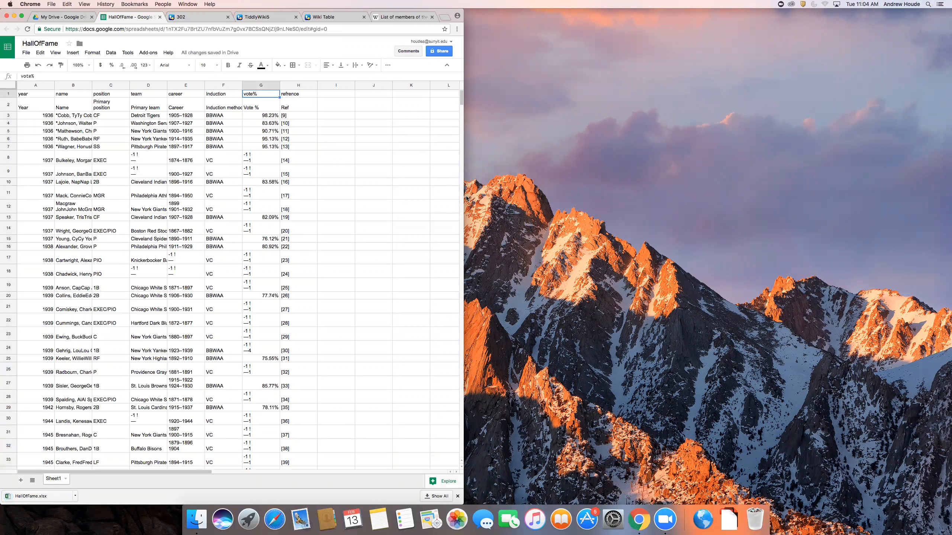
Switch to the Wiki Table wiki and set the new workbook specification's caption to "Hall Of Fame"
left_click(323, 16)
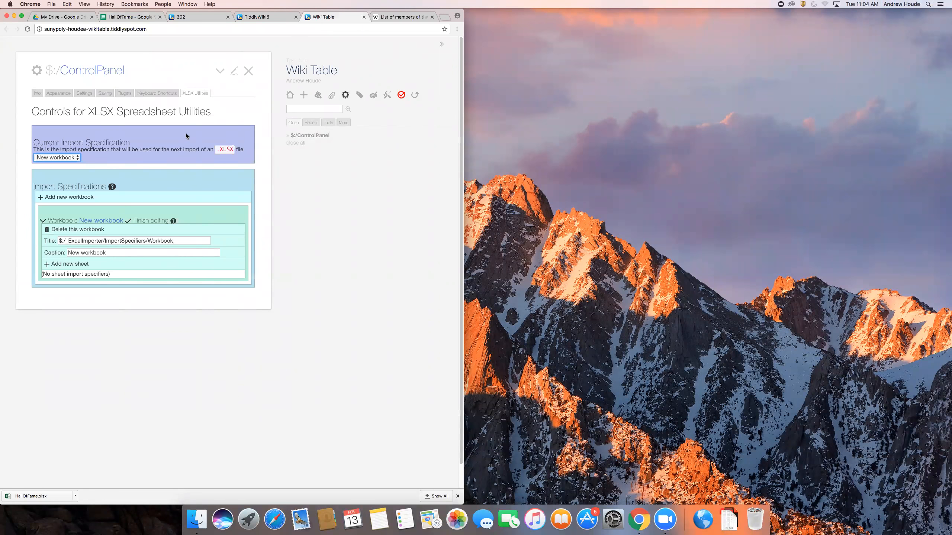
left_click(76, 159)
left_click(120, 149)
left_click(127, 252)
key("BackSpace")
key("BackSpace")
key("BackSpace")
key("BackSpace")
key("BackSpace")
key("BackSpace")
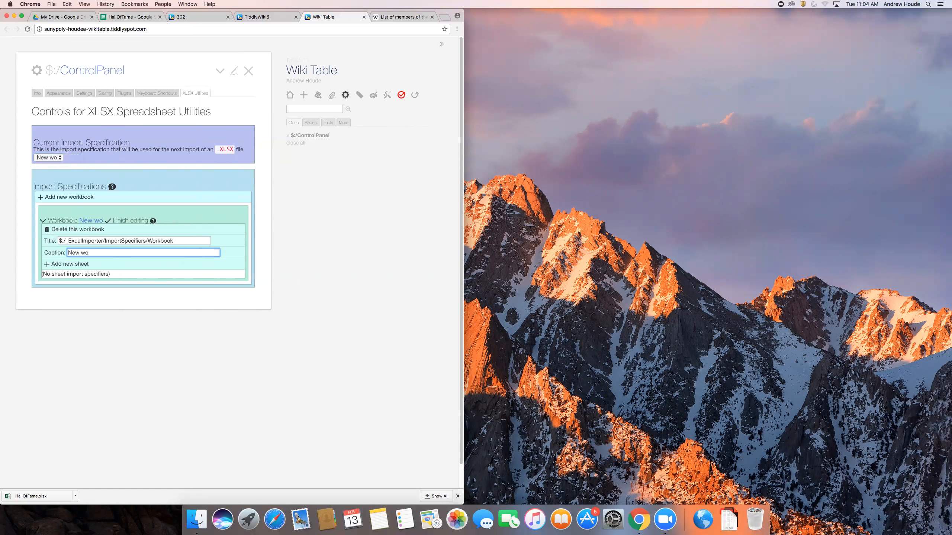
key("BackSpace")
key("BackSpace")
key("BackSpace")
key("BackSpace")
key("BackSpace")
type("Halll")
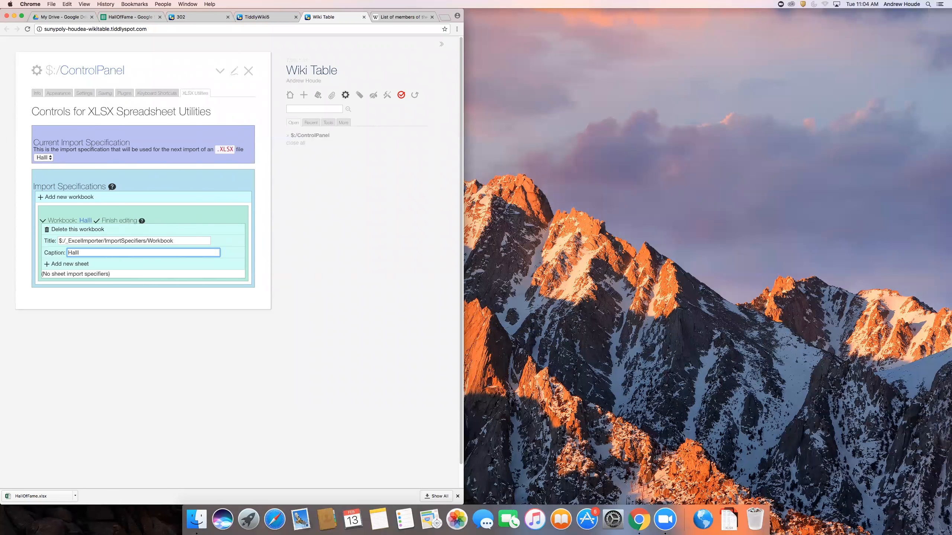
key("BackSpace")
type("Of Fame")
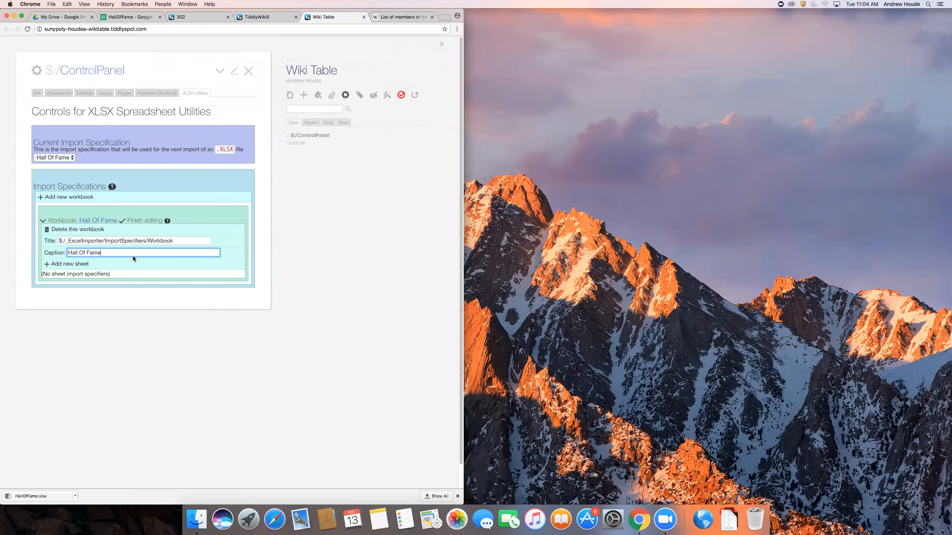
Add a sheet specifier to the Hall Of Fame workbook and set its import sheet name to "Sheet 1"
left_click(59, 265)
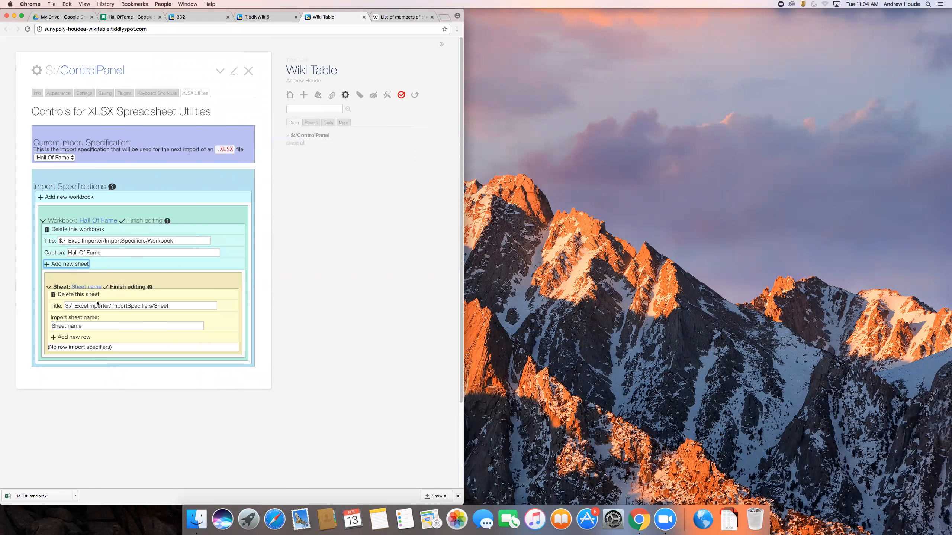
left_click(92, 324)
key("BackSpace")
key("BackSpace")
key("BackSpace")
key("BackSpace")
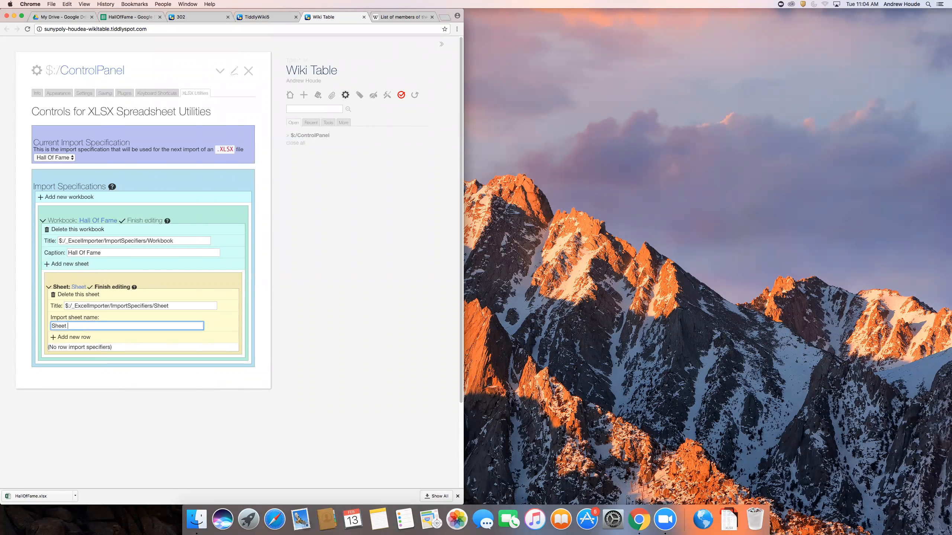
type("1")
Add a row to the Sheet 1 specifier with a new field specifier whose field name is "title"
left_click(70, 337)
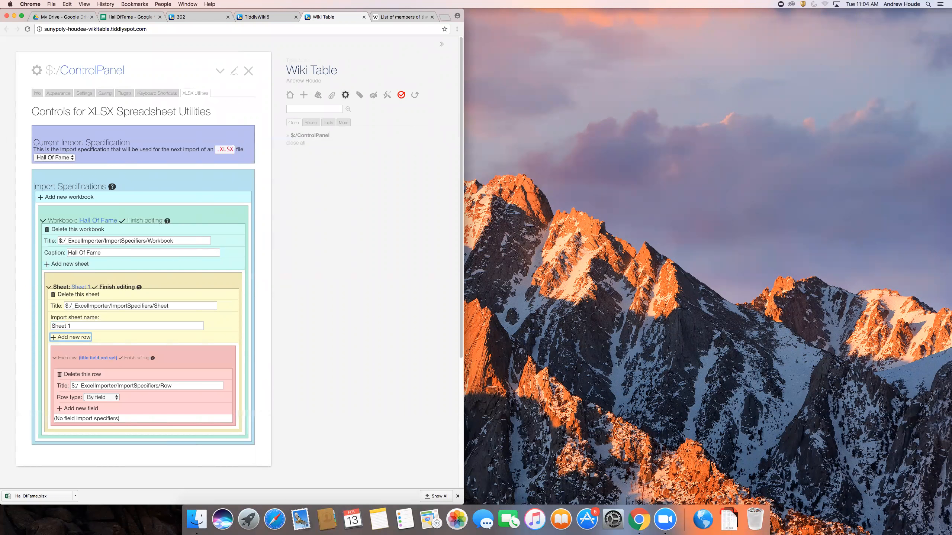
left_click(77, 409)
scroll(78, 409, "down", 4)
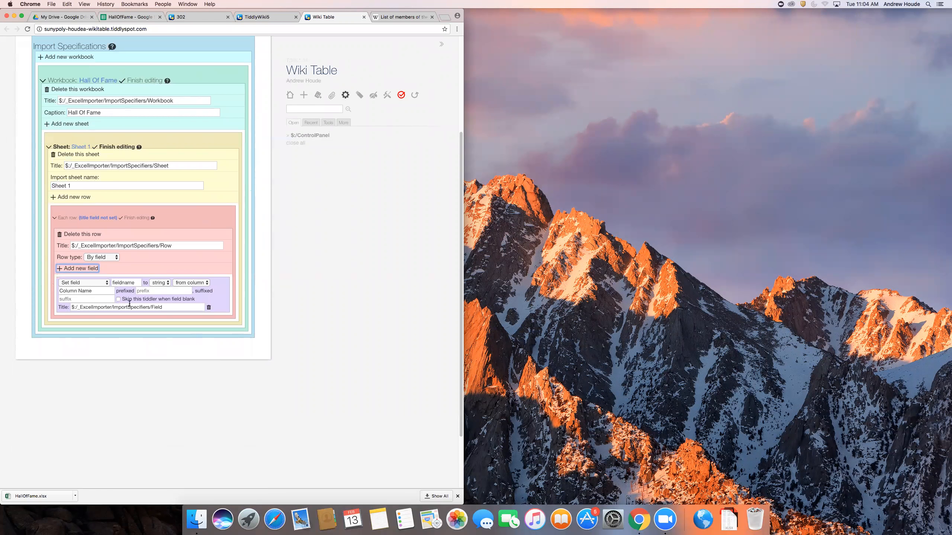
left_click(126, 283)
key("BackSpace")
key("BackSpace")
key("BackSpace")
key("BackSpace")
key("BackSpace")
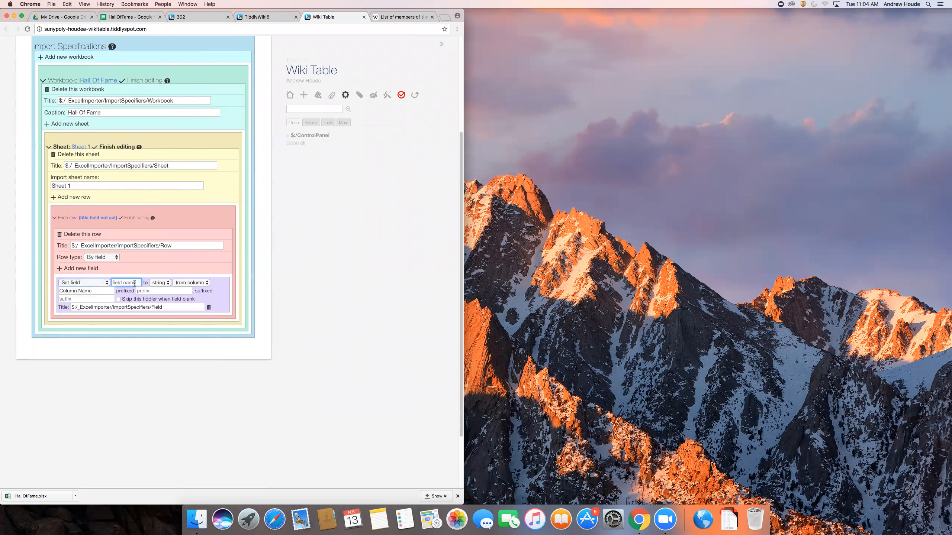
type("Title")
key("Left")
key("BackSpace")
type("t")
Clear the title field's placeholder column name and switch to the HallOfFame spreadsheet to check its column headers
left_click(105, 291)
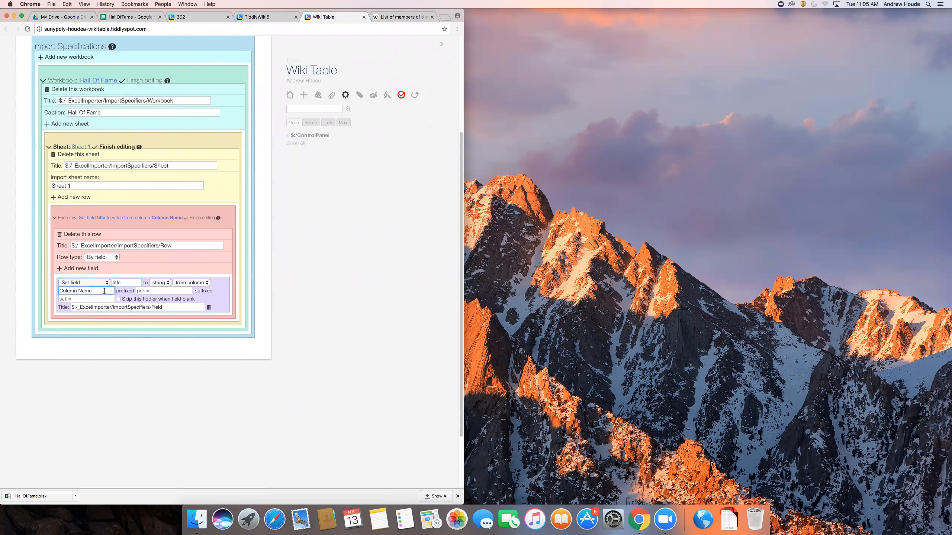
key("BackSpace")
key("BackSpace")
key("BackSpace")
key("BackSpace")
key("BackSpace")
key("BackSpace")
key("BackSpace")
key("BackSpace")
key("BackSpace")
key("BackSpace")
key("BackSpace")
left_click(126, 18)
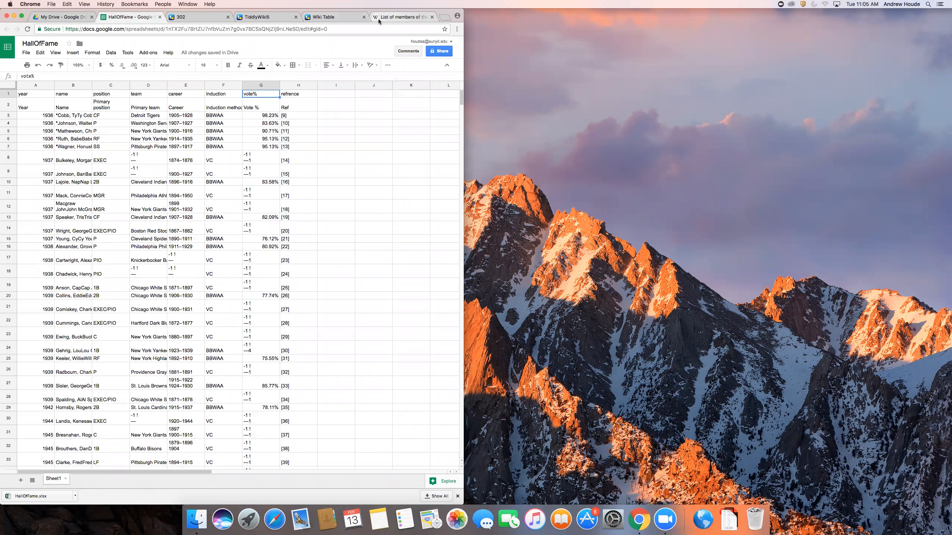
In the Wiki Table import specification, set the title field's source column to name and skip tiddlers when the field is blank
left_click(316, 17)
left_click(81, 291)
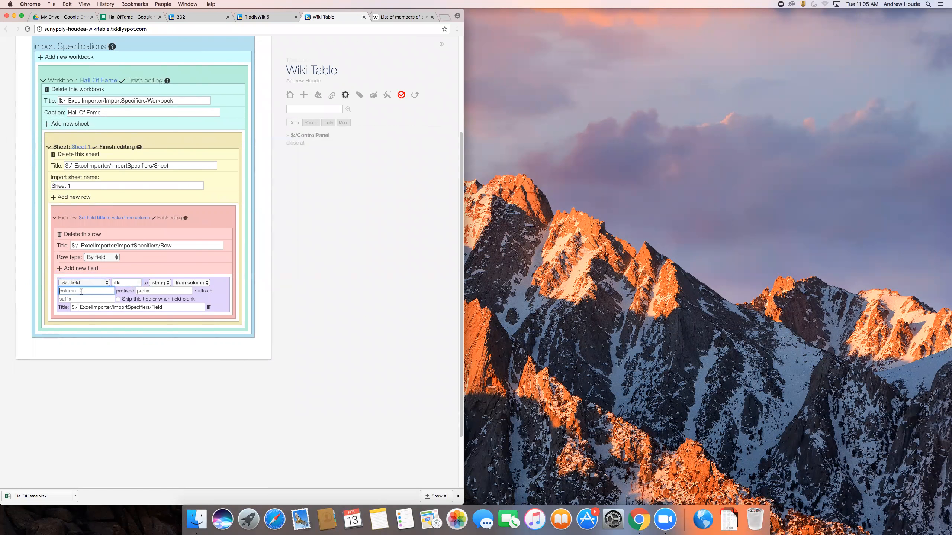
type("name")
left_click(119, 299)
Add a new field to the row specification and name it year
left_click(95, 269)
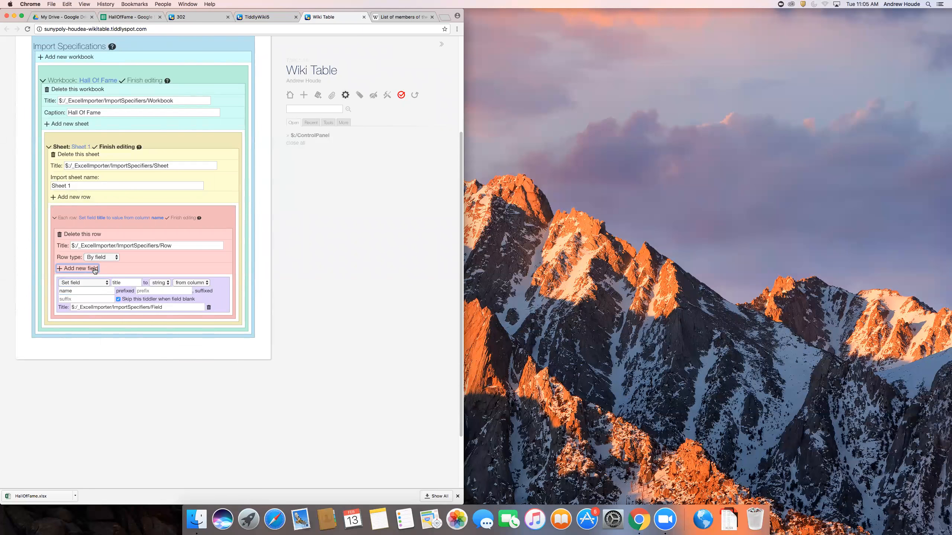
left_click(137, 285)
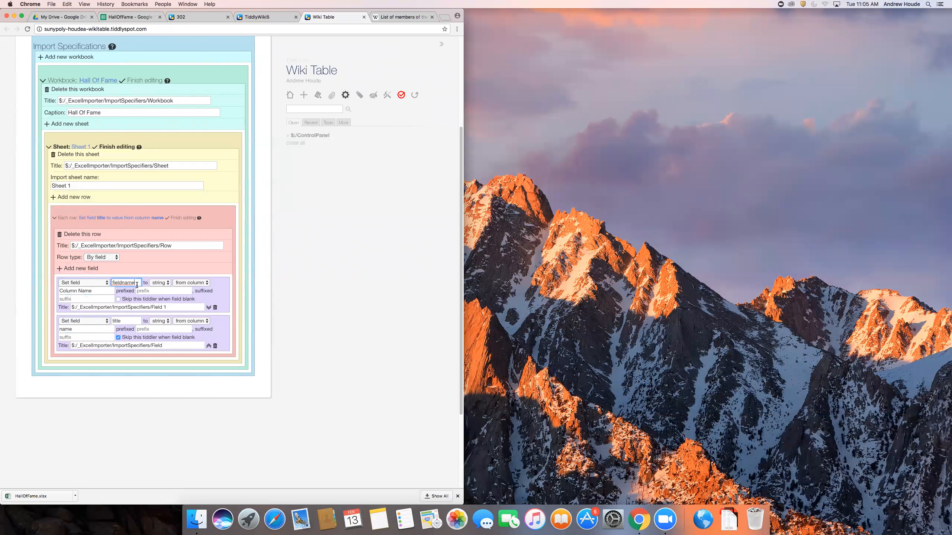
key("BackSpace")
key("BackSpace")
key("BackSpace")
key("BackSpace")
key("BackSpace")
key("BackSpace")
type("ye")
Place the HallOfFame spreadsheet in its own window beside the wiki and set the year field's source column to Year
left_click_drag(130, 18, 607, 18)
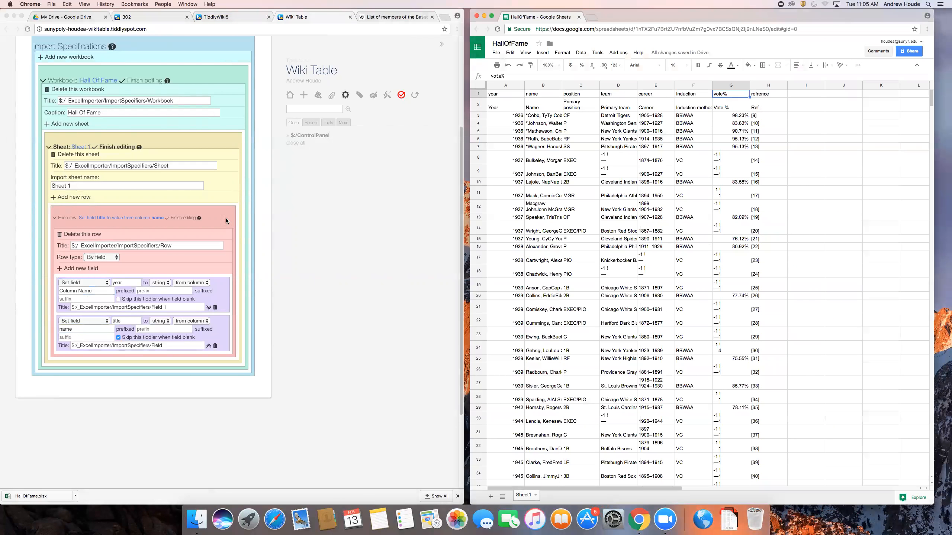
left_click(128, 283)
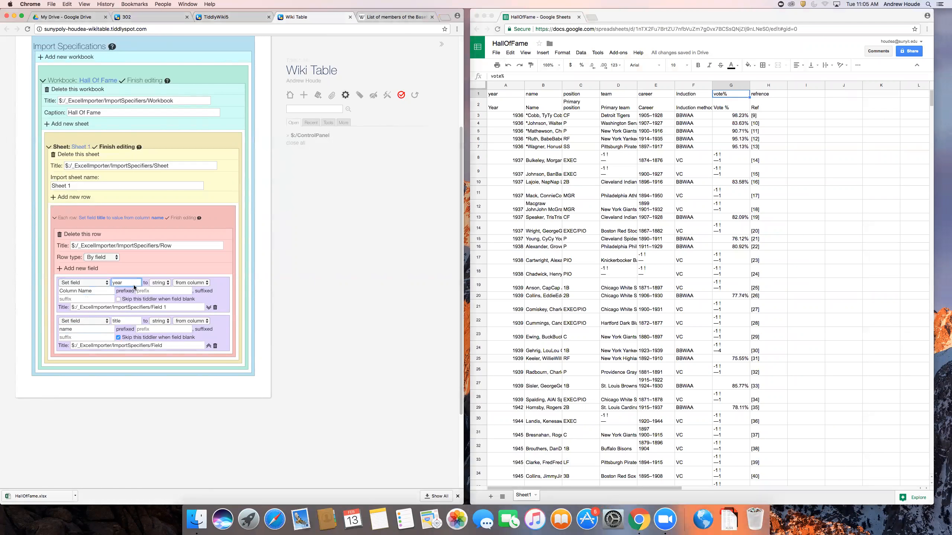
left_click(100, 291)
key("BackSpace")
key("BackSpace")
key("BackSpace")
key("BackSpace")
key("BackSpace")
key("BackSpace")
key("BackSpace")
key("BackSpace")
key("BackSpace")
key("BackSpace")
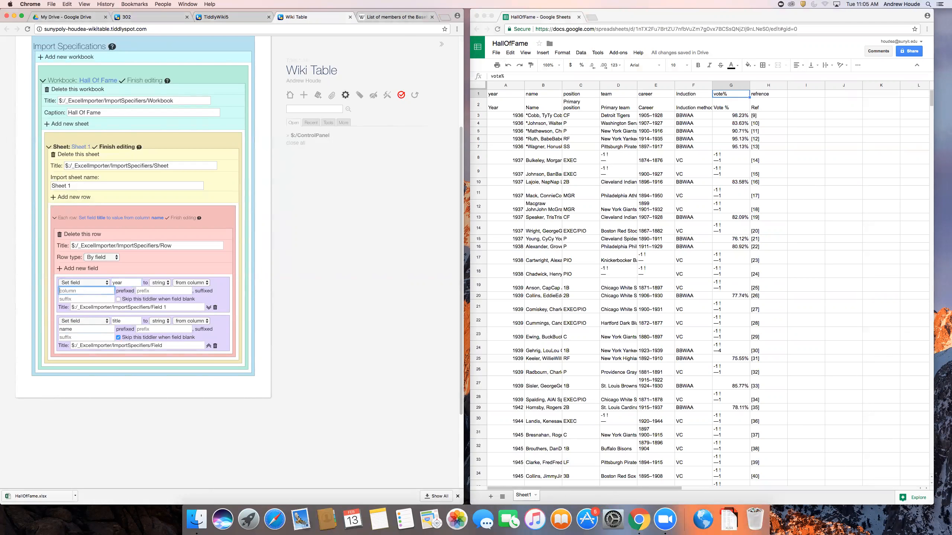
type("Year")
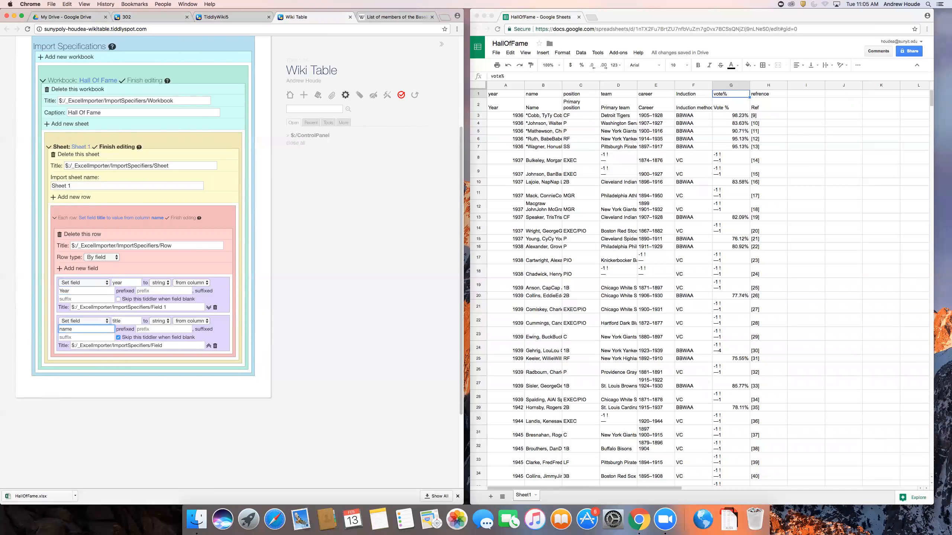
Capitalize the title field's source column as Name
type("]")
key("BackSpace")
key("BackSpace")
type("N")
Change the source column names to lowercase: year for the year field and name for the title field
left_click(61, 291)
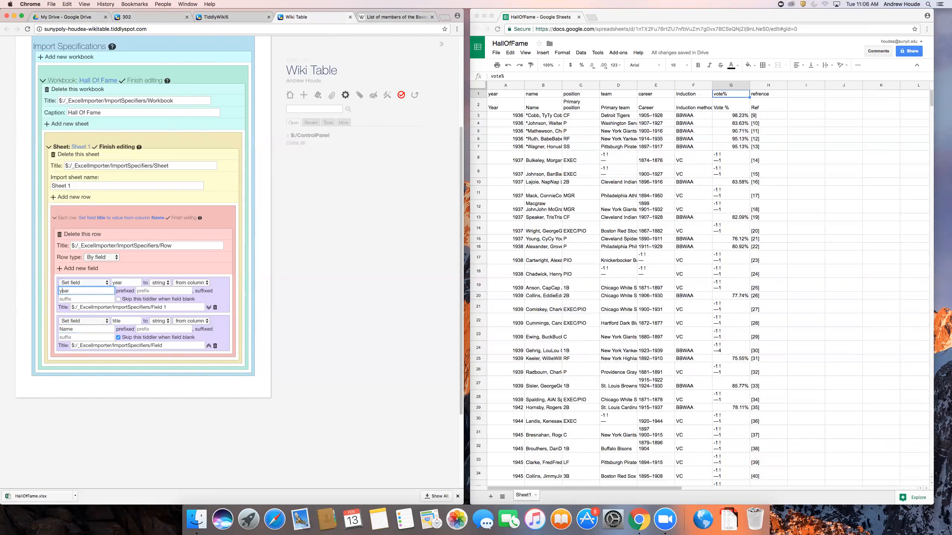
left_click(61, 329)
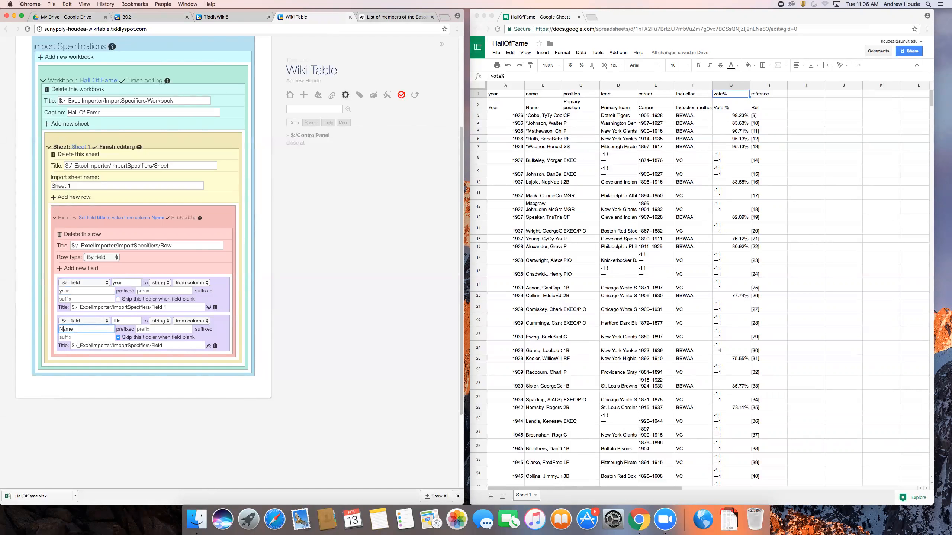
key("BackSpace")
type("n")
Add another field to the row specification and clear its placeholder field name
left_click(60, 269)
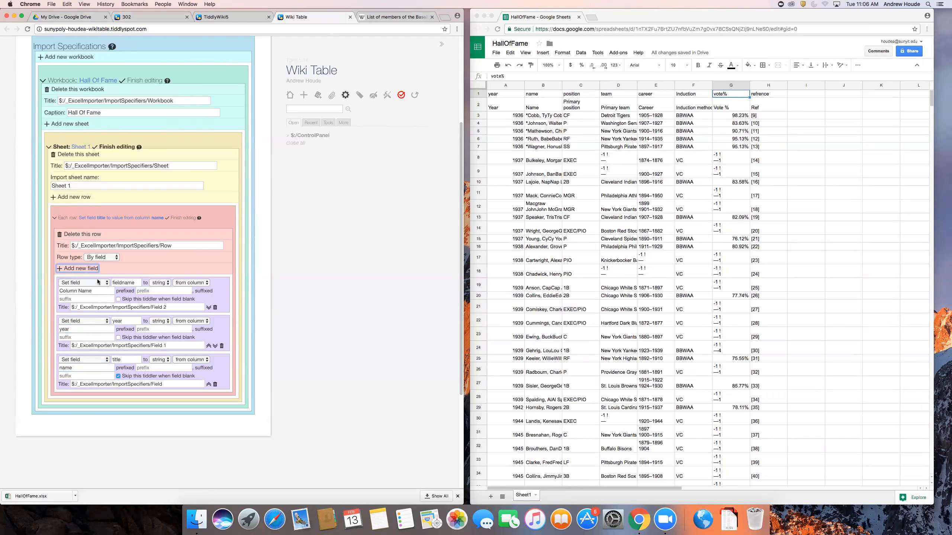
left_click(134, 282)
key("BackSpace")
key("BackSpace")
key("BackSpace")
key("BackSpace")
key("BackSpace")
key("BackSpace")
key("BackSpace")
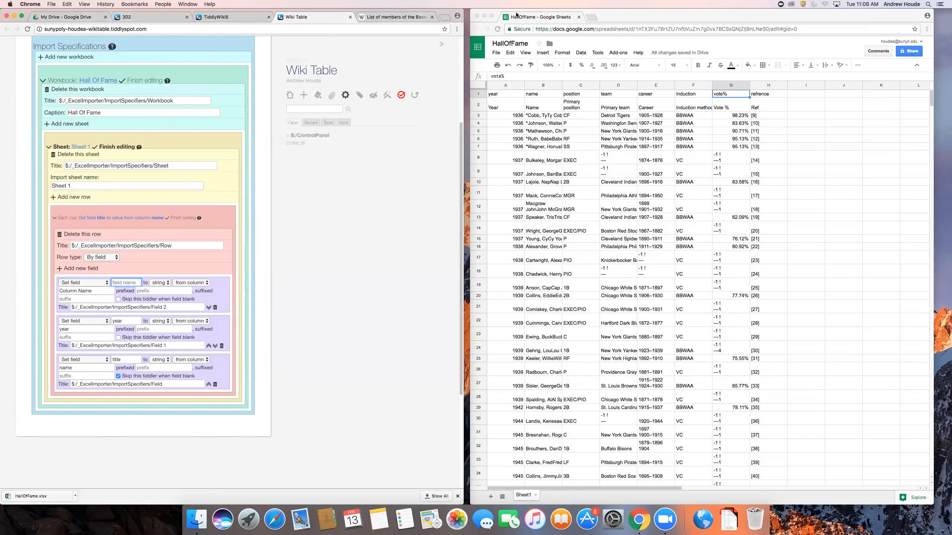
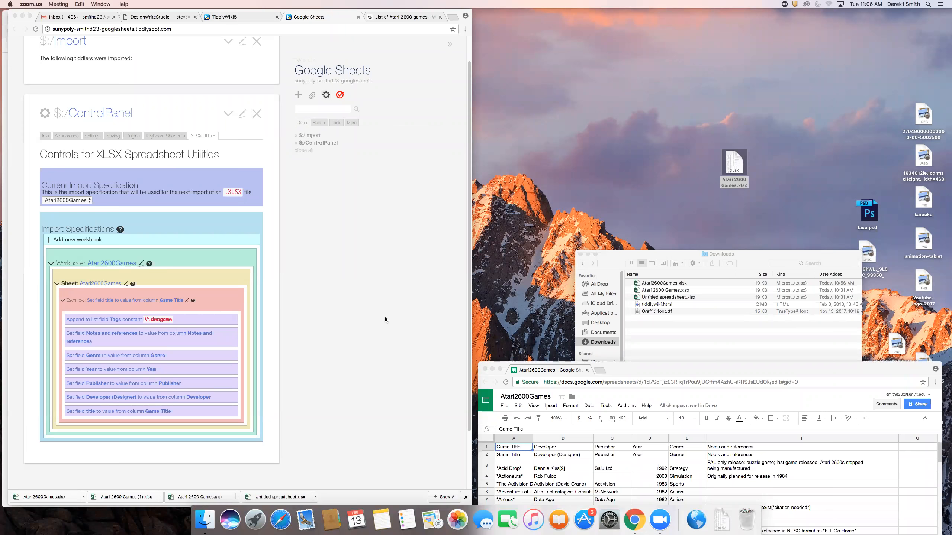
Close the $:/Import tiddler in the Google Sheets wiki and save the wiki
scroll(385, 317, "up", 1)
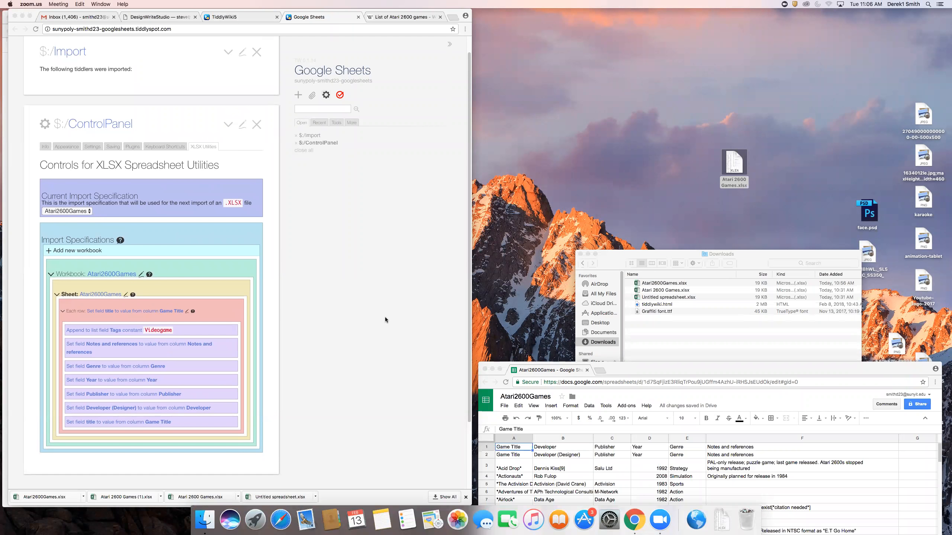
left_click(260, 56)
left_click(256, 52)
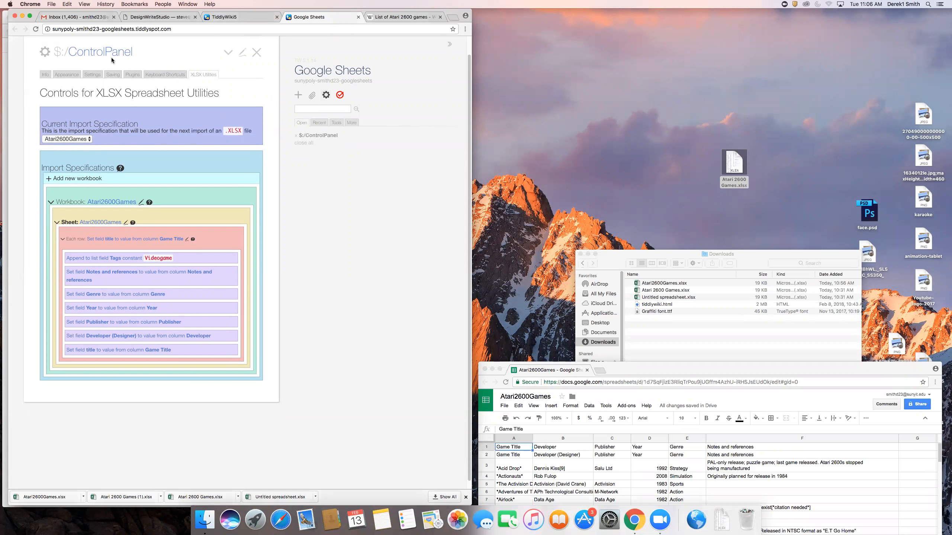
left_click(133, 75)
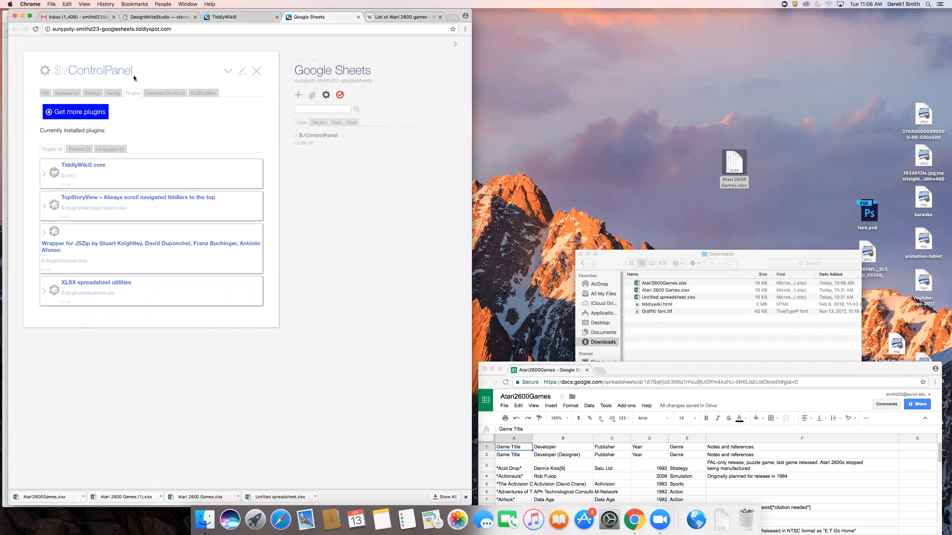
left_click(339, 96)
Try to import Atari2600Games.xlsx from the Downloads folder into the wiki
left_click(313, 97)
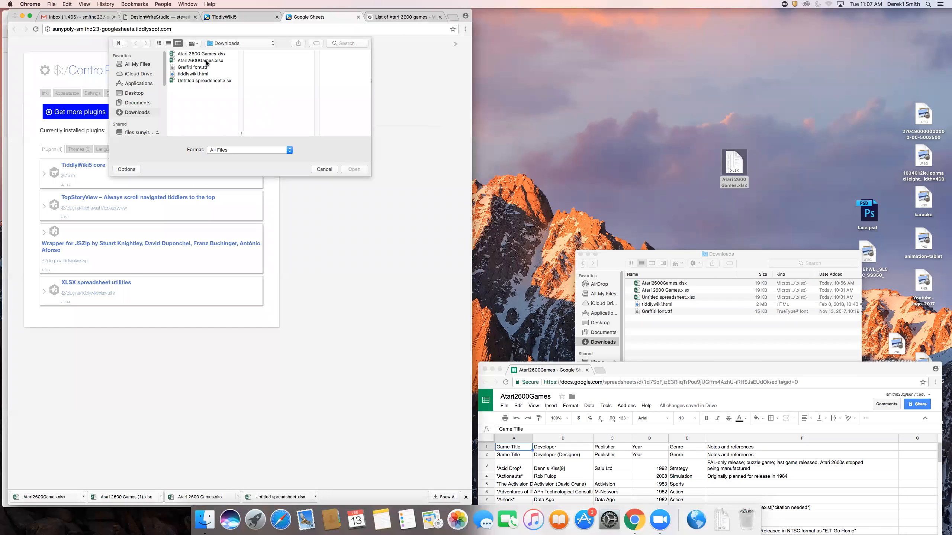
left_click(207, 61)
left_click(354, 170)
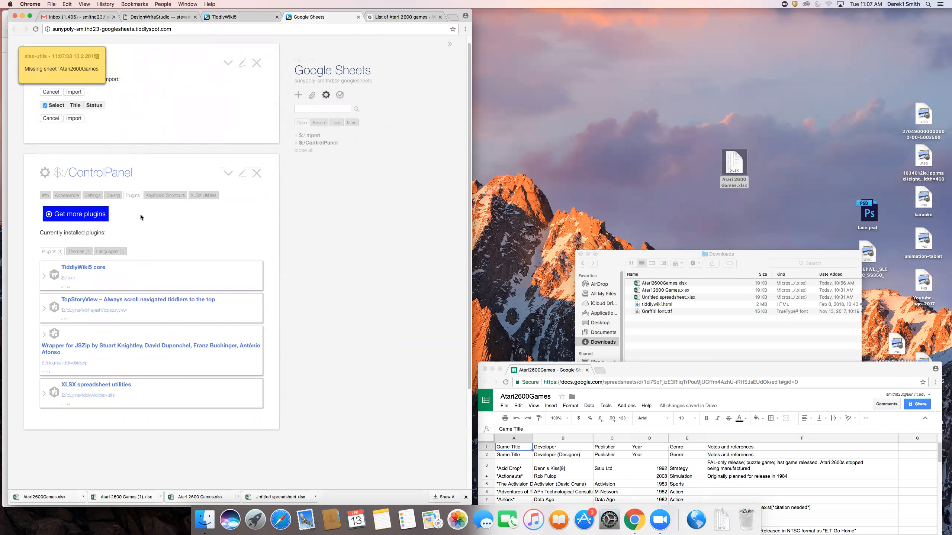
Open the Atari2600Games workbook and sheet import specifications for editing in the XLSX utilities
left_click(203, 195)
scroll(203, 195, "down", 3)
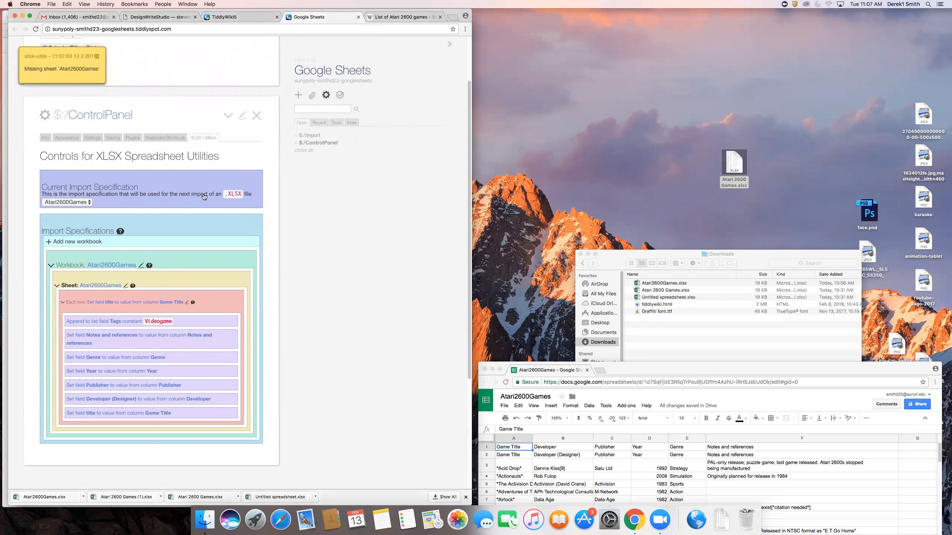
left_click(52, 265)
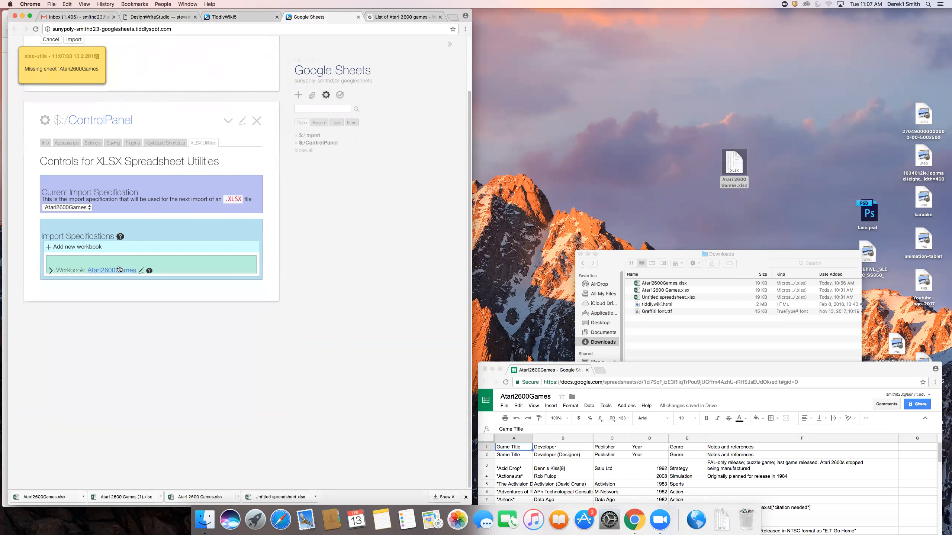
left_click(141, 271)
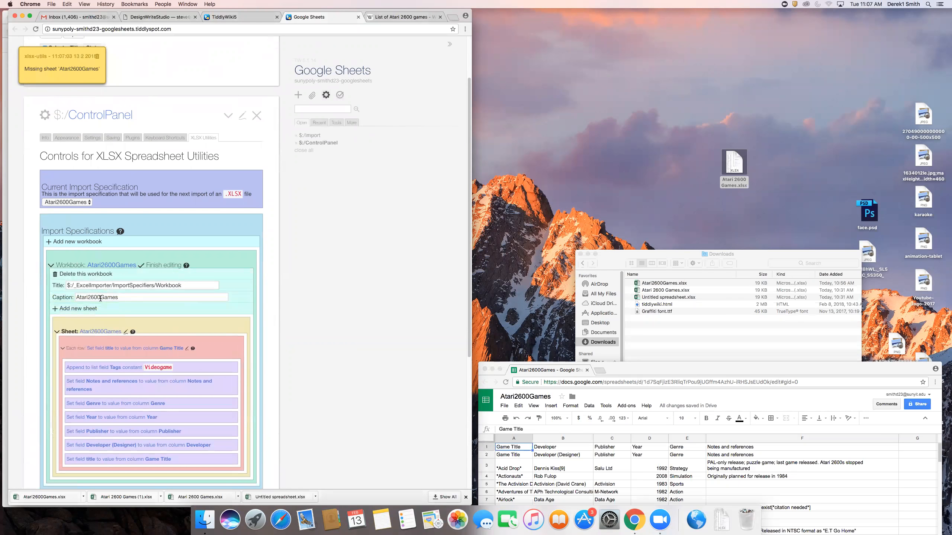
left_click(144, 298)
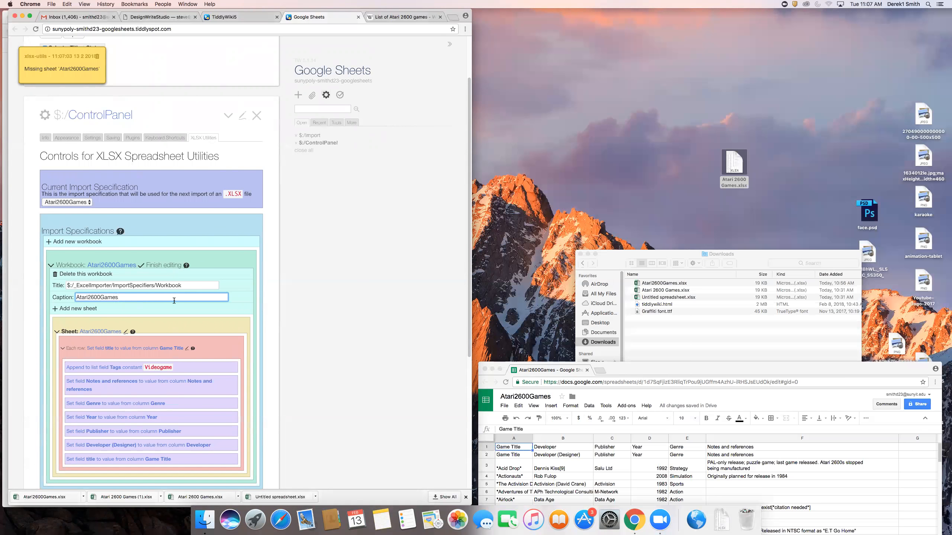
left_click(127, 332)
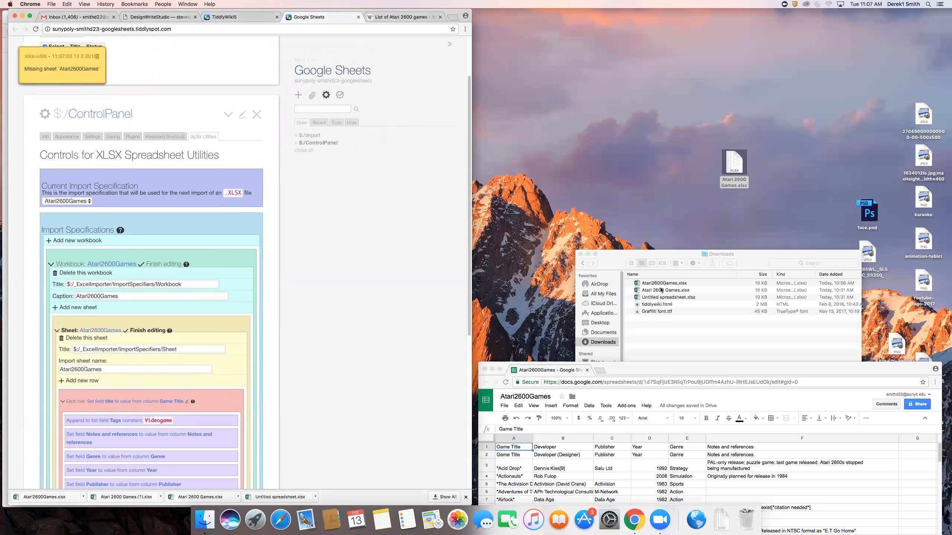
Bring the spreadsheet's sheet name into view, set the import sheet name to Sheet1 and finish editing the sheet
left_click_drag(620, 370, 642, 192)
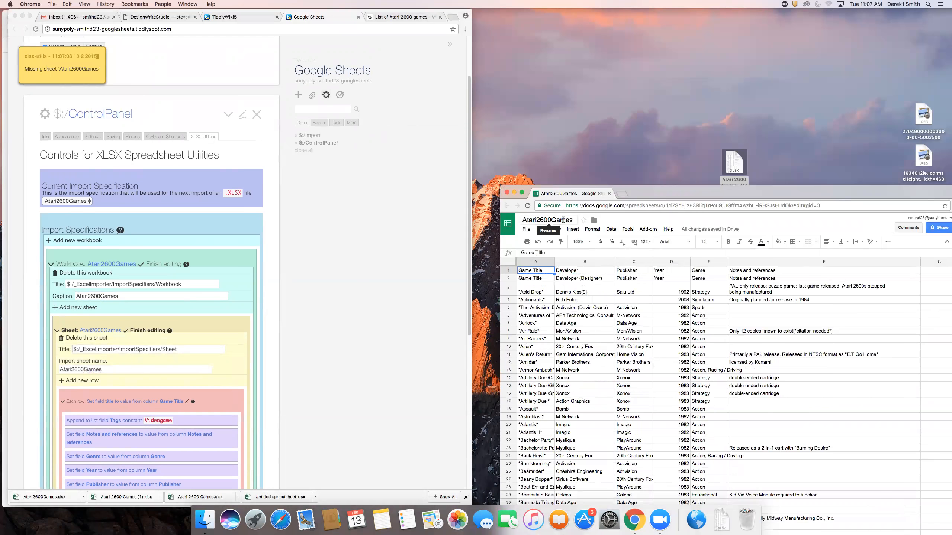
left_click_drag(641, 196, 627, 4)
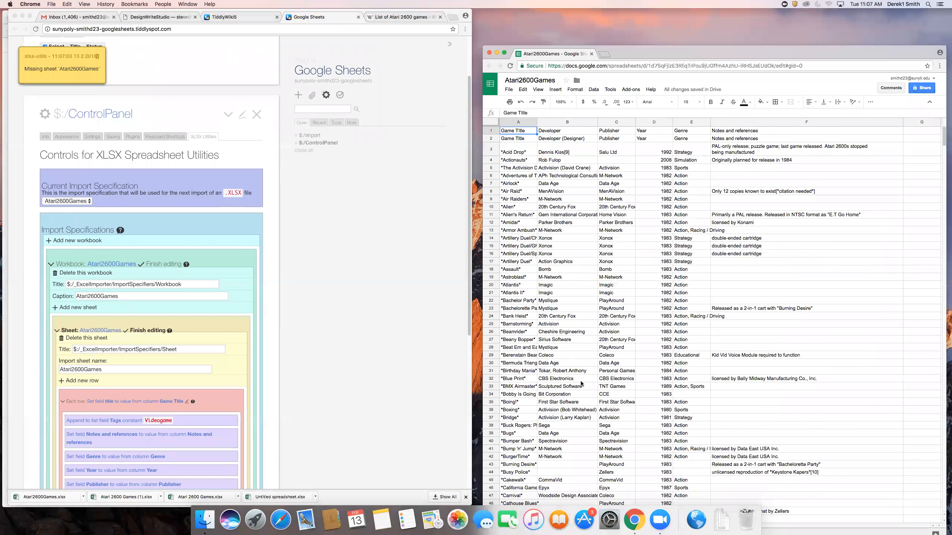
left_click(105, 370)
left_click_drag(102, 370, 44, 371)
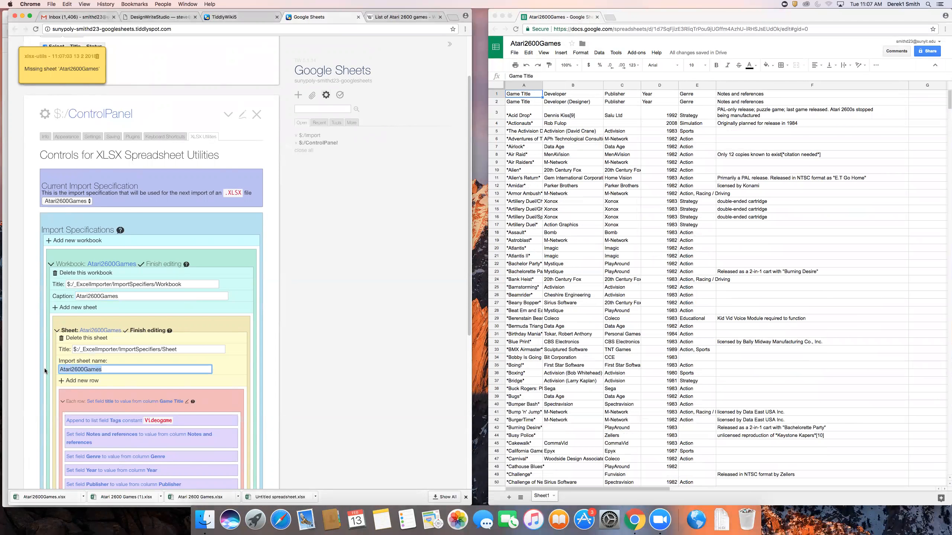
type("Sheet")
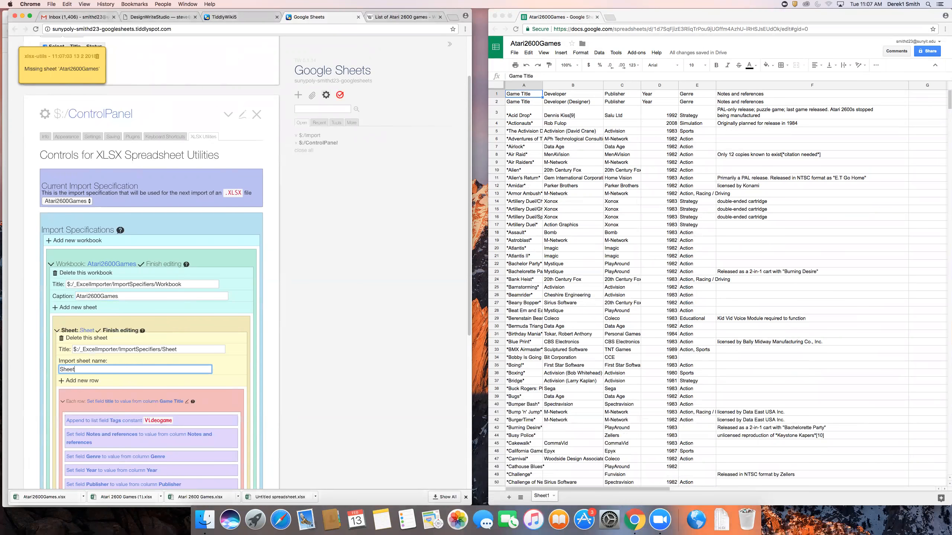
type("1")
scroll(64, 340, "down", 2)
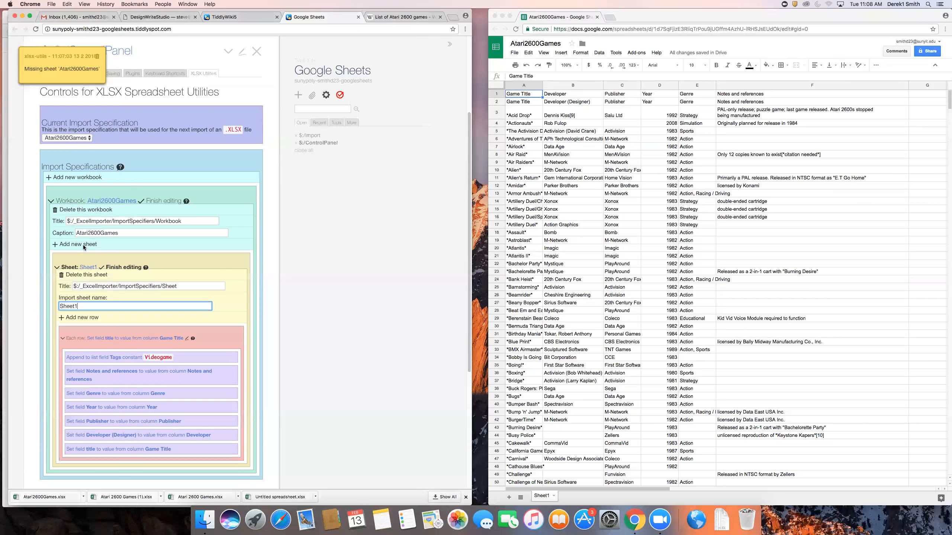
left_click(104, 267)
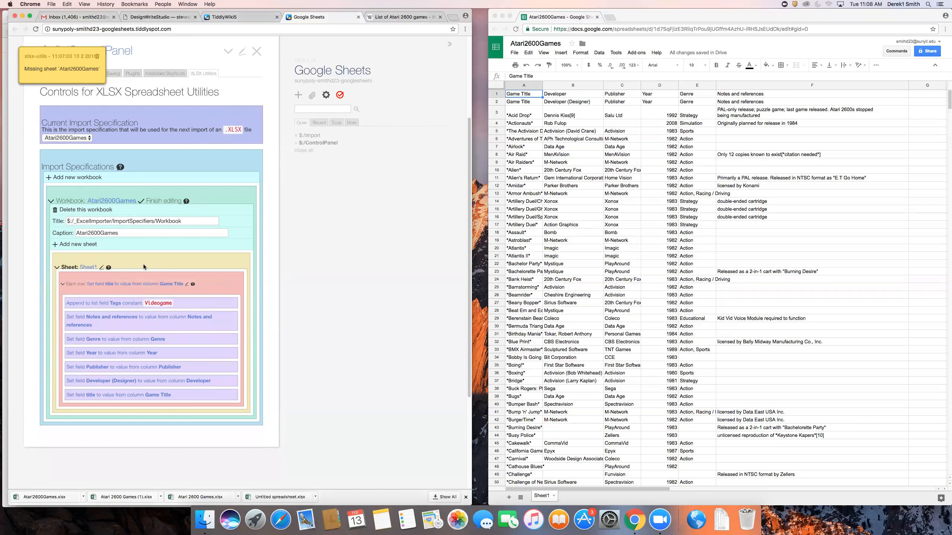
Save the wiki with the revised import specification and reload the page
scroll(143, 262, "up", 4)
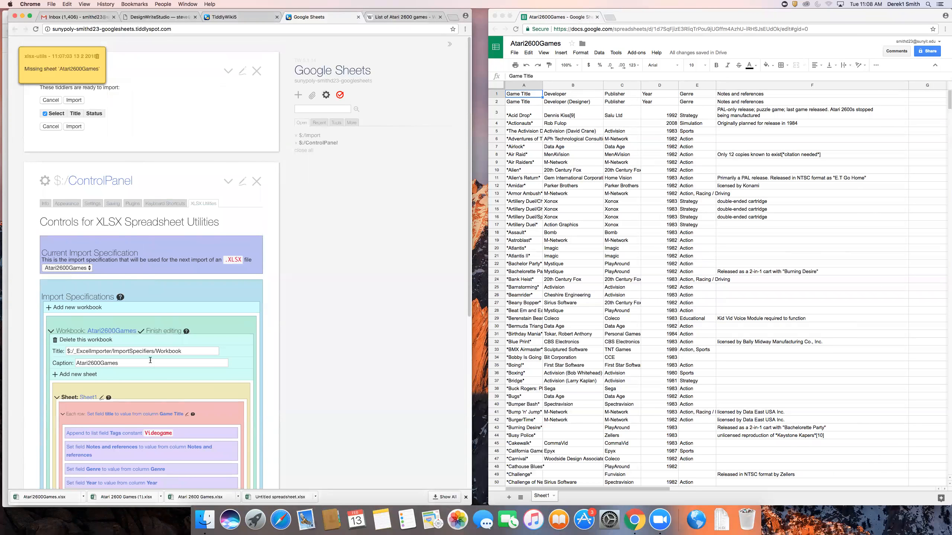
left_click(338, 96)
left_click(36, 29)
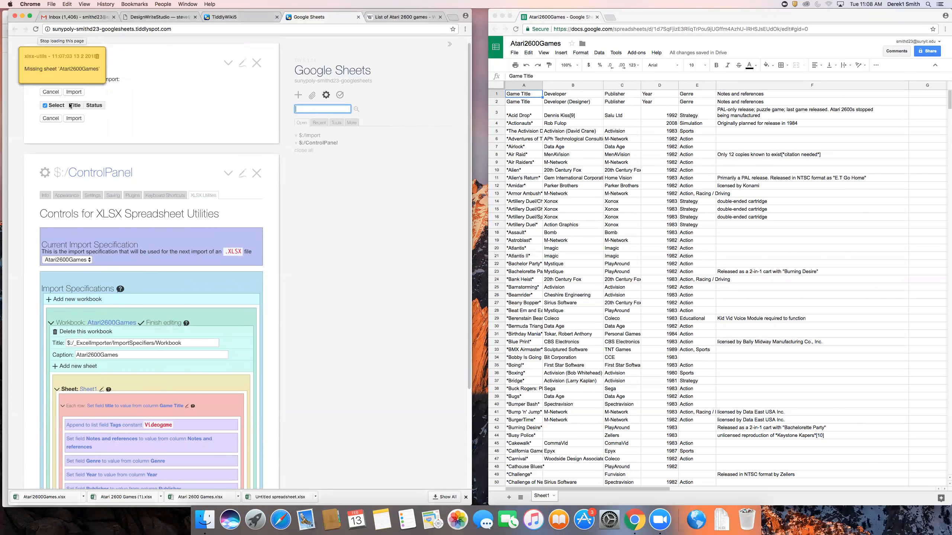
Try to run the pending import and reload the wiki page
left_click(74, 119)
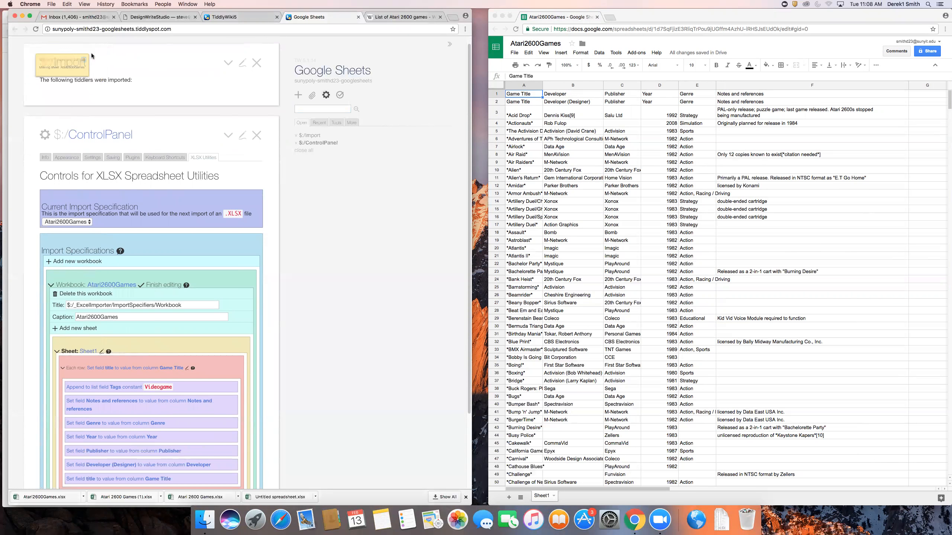
left_click(35, 29)
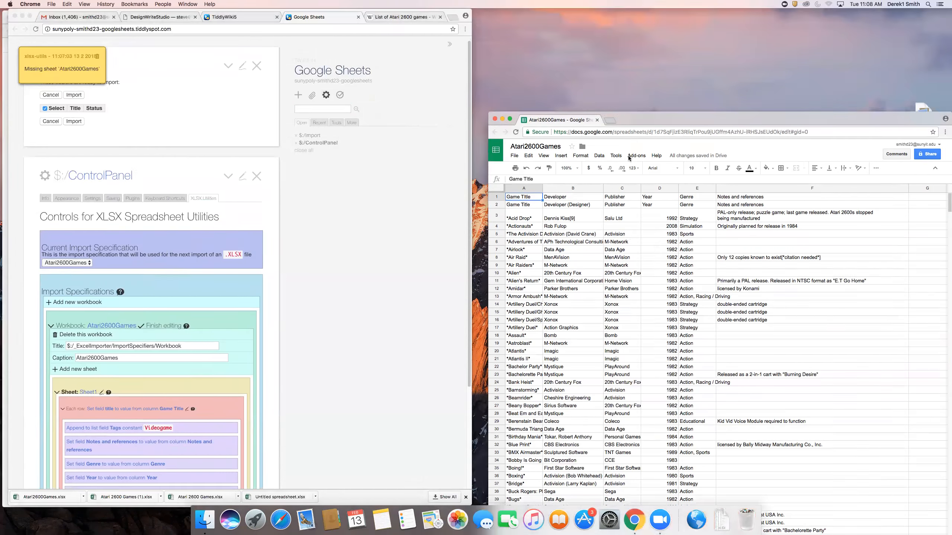
Try to import Atari2600Games.xlsx from the Downloads folder into the wiki
left_click_drag(626, 19, 626, 334)
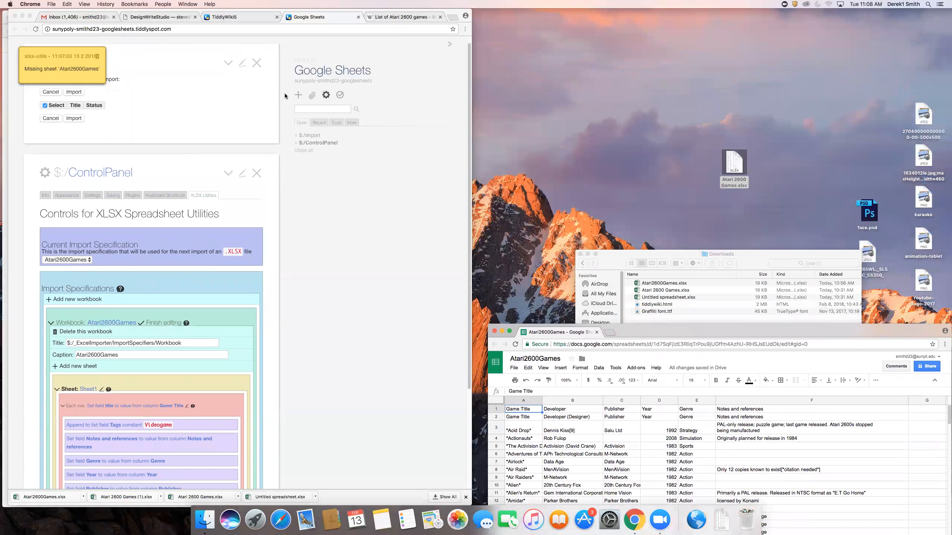
left_click(314, 97)
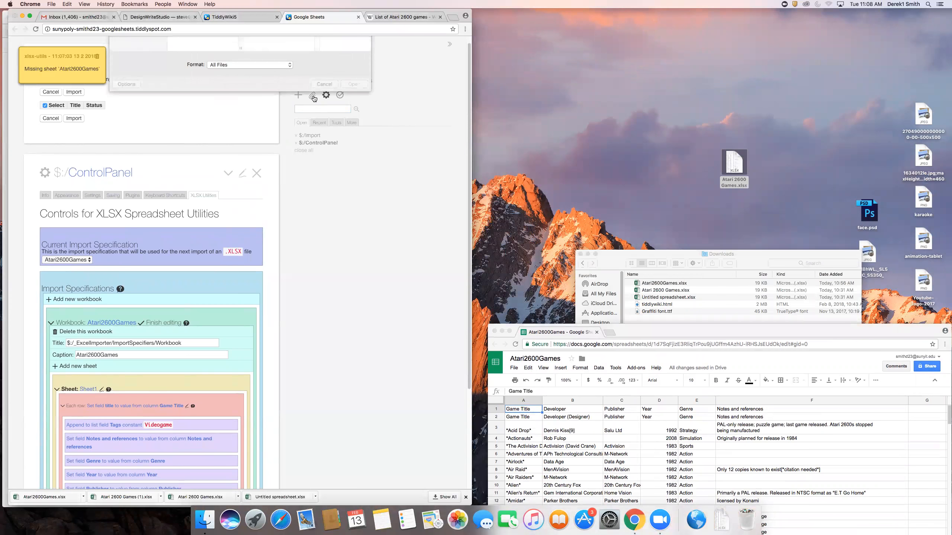
left_click(261, 60)
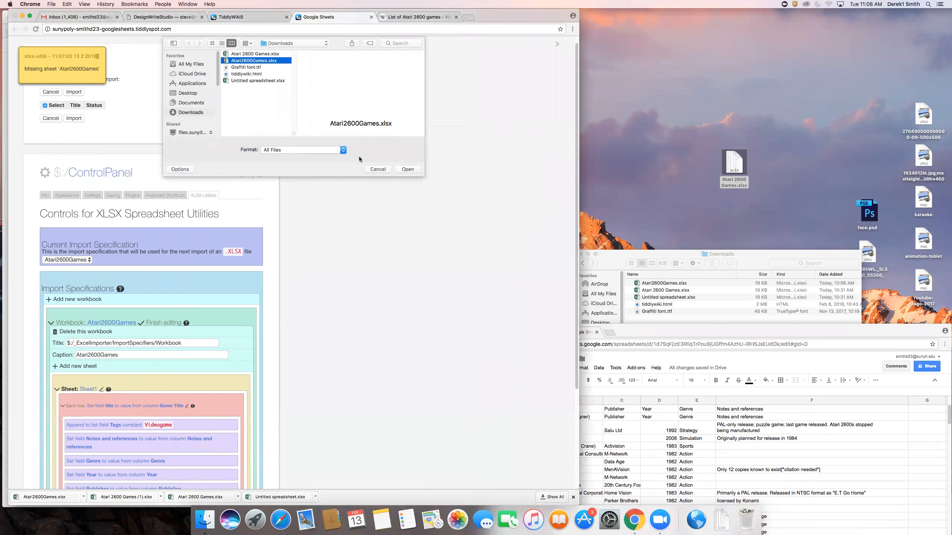
left_click(411, 166)
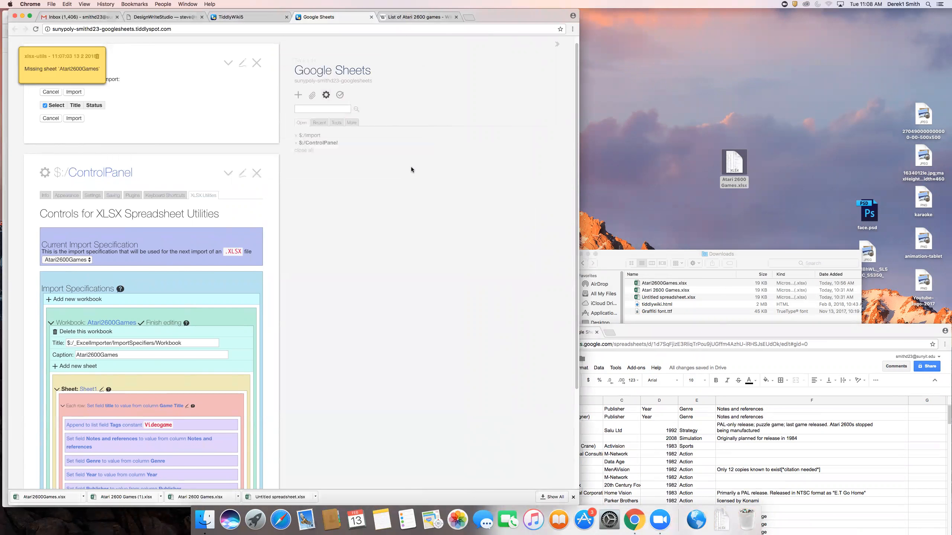
left_click(74, 119)
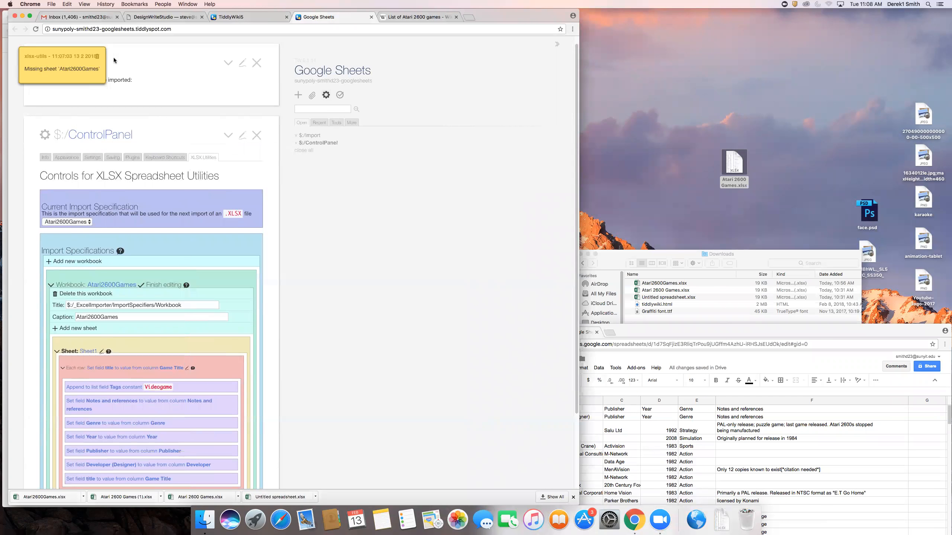
Dismiss the missing-sheet notification, close the import tiddler and reload the wiki page
left_click(98, 60)
left_click(257, 62)
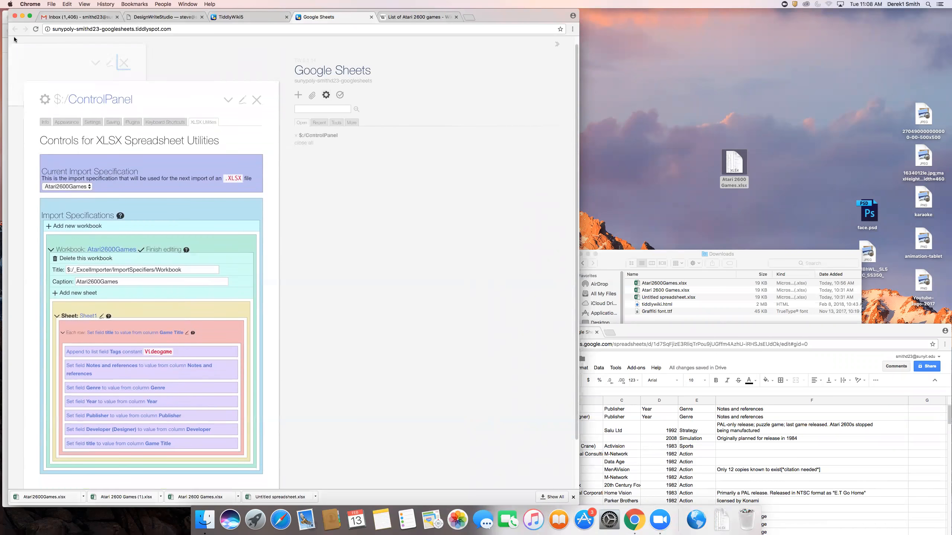
left_click(35, 30)
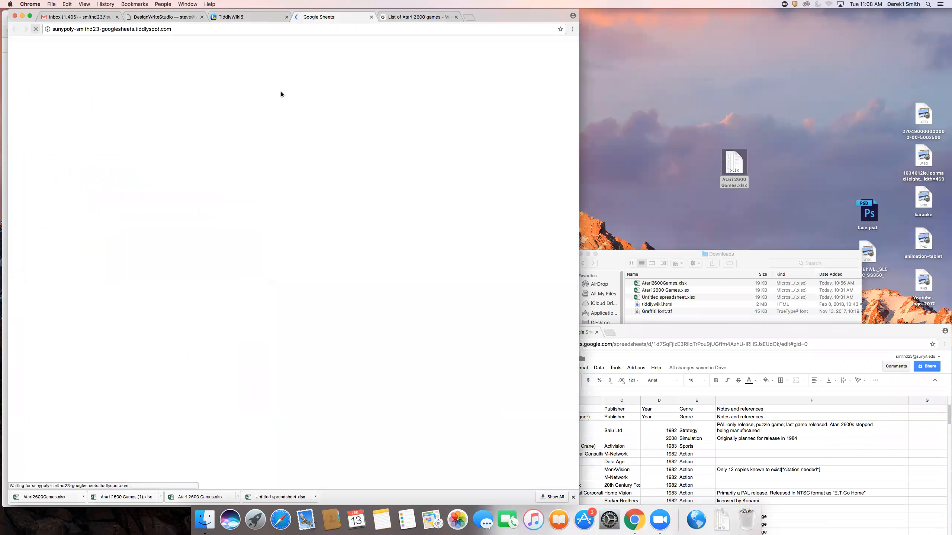
left_click(100, 55)
Select Atari2600Games.xlsx from Downloads again and run its import on the freshly loaded wiki
left_click(313, 98)
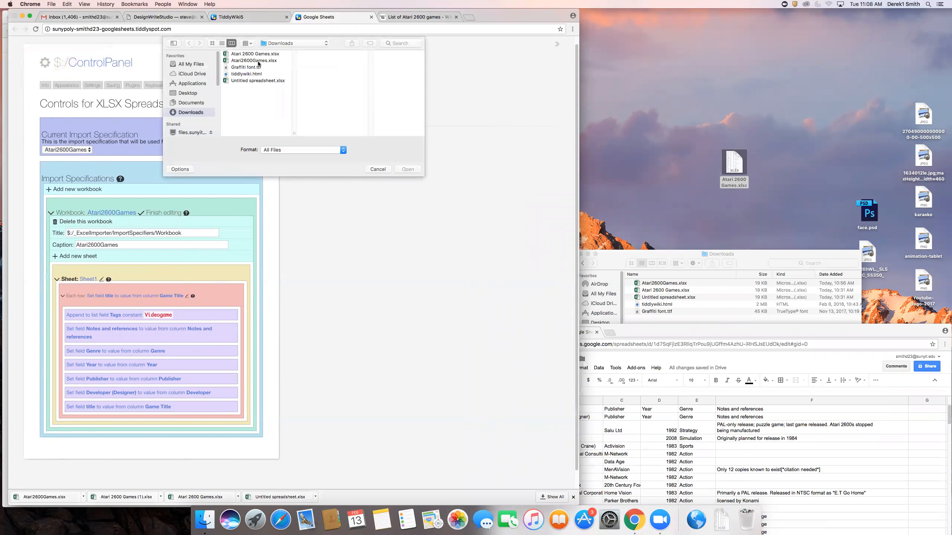
left_click(258, 61)
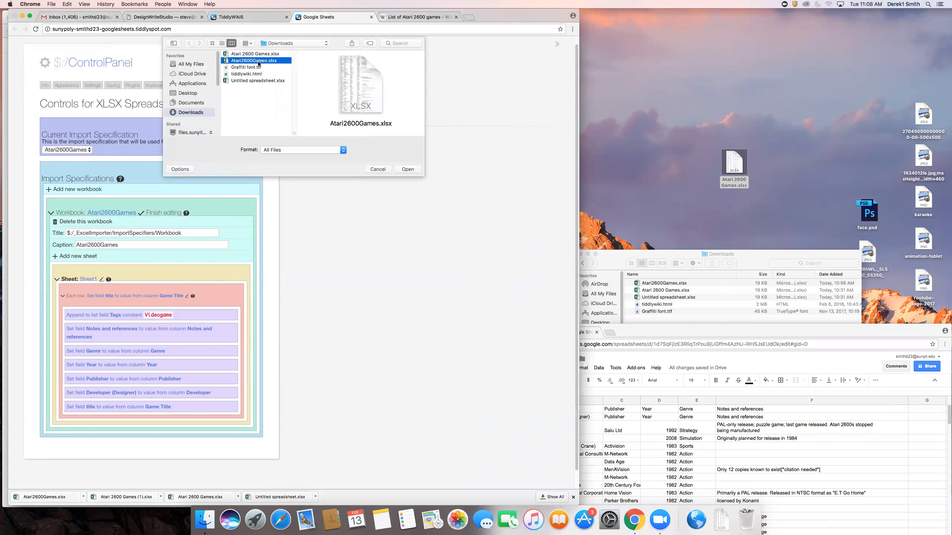
left_click(414, 169)
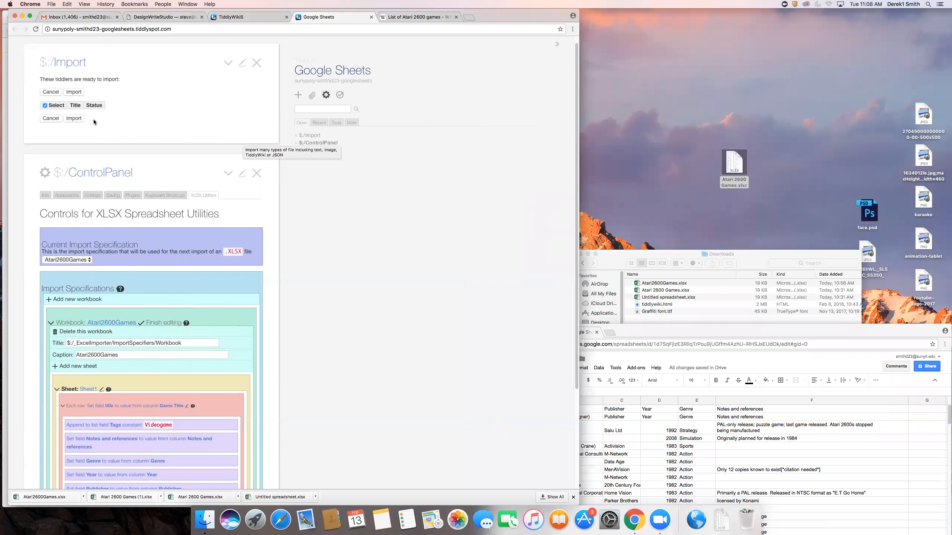
left_click(74, 119)
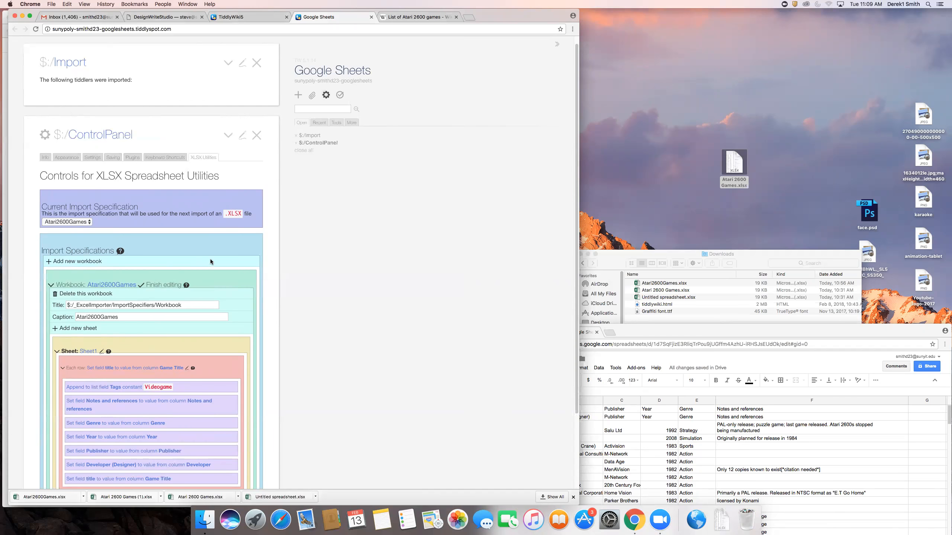
Compare the import field mappings with the spreadsheet's row 1 headers, checking each header's exact text from Game Title to Notes and references
scroll(209, 260, "down", 3)
scroll(208, 248, "up", 4)
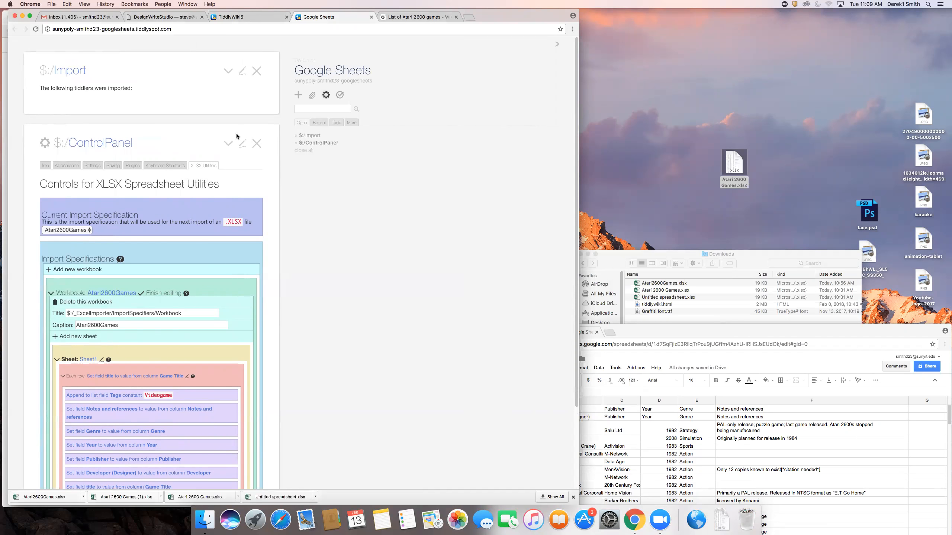
scroll(200, 234, "down", 3)
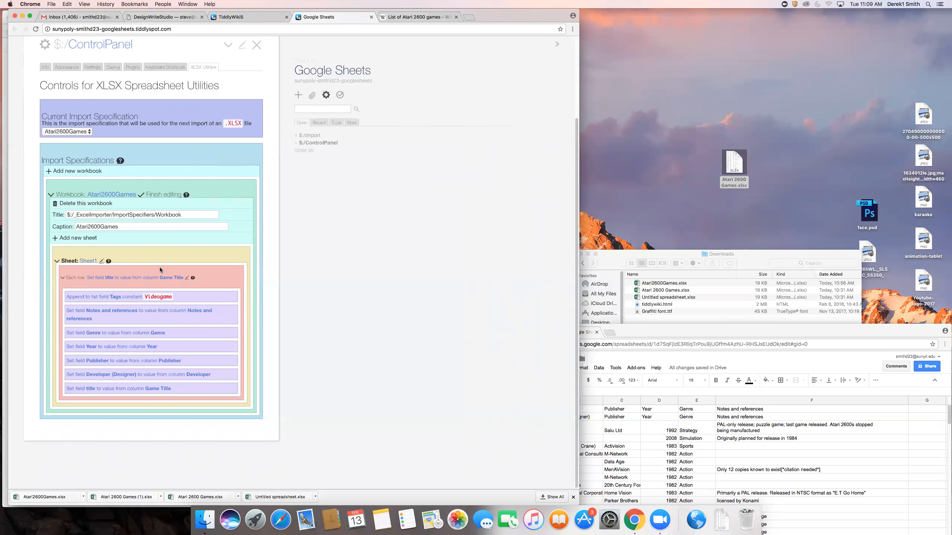
left_click_drag(649, 335, 674, 161)
left_click_drag(684, 74, 685, 64)
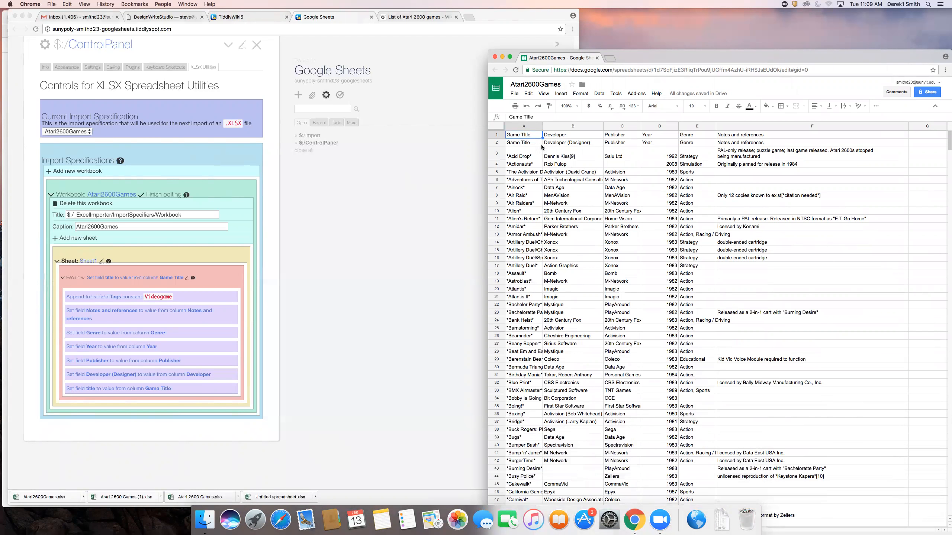
double_click(532, 135)
left_click(567, 136)
left_click(557, 118)
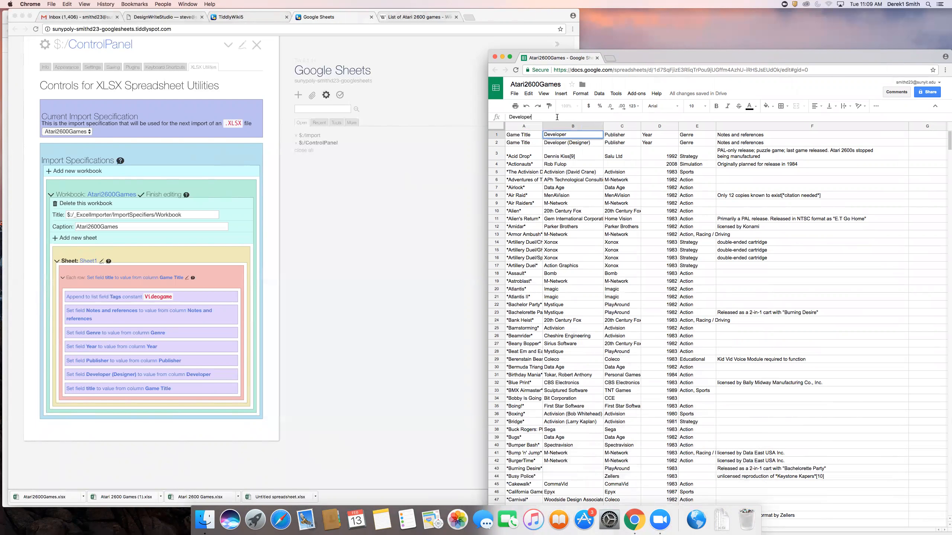
left_click(626, 134)
left_click(606, 117)
left_click(655, 136)
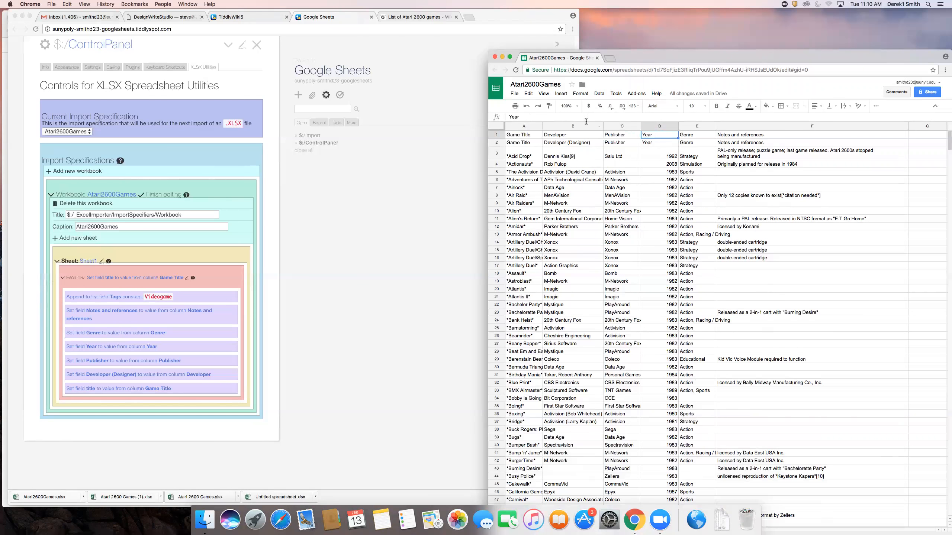
key("Tab")
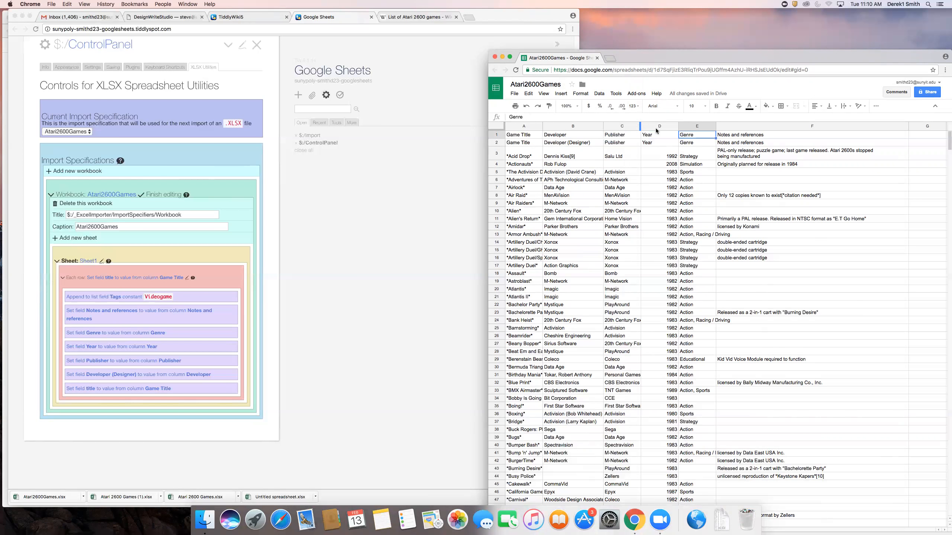
key("Tab")
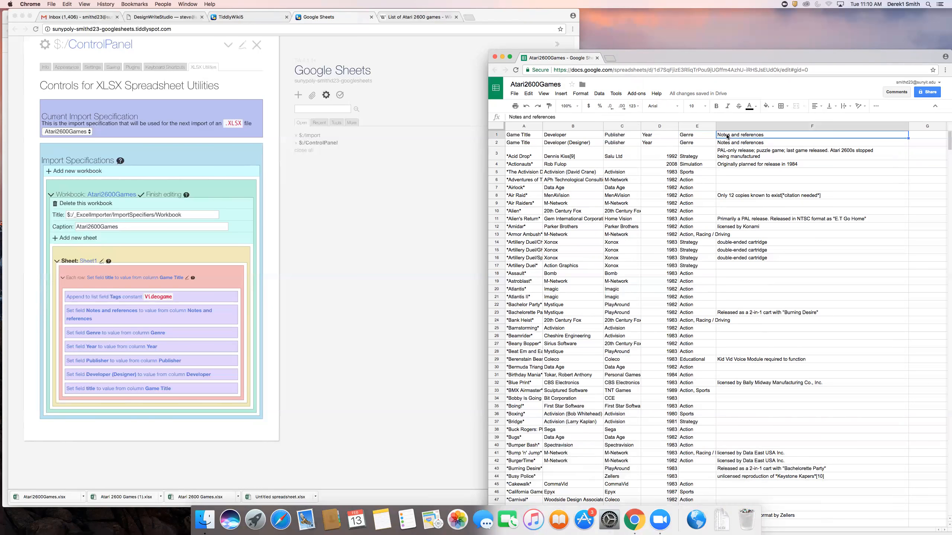
key("Return")
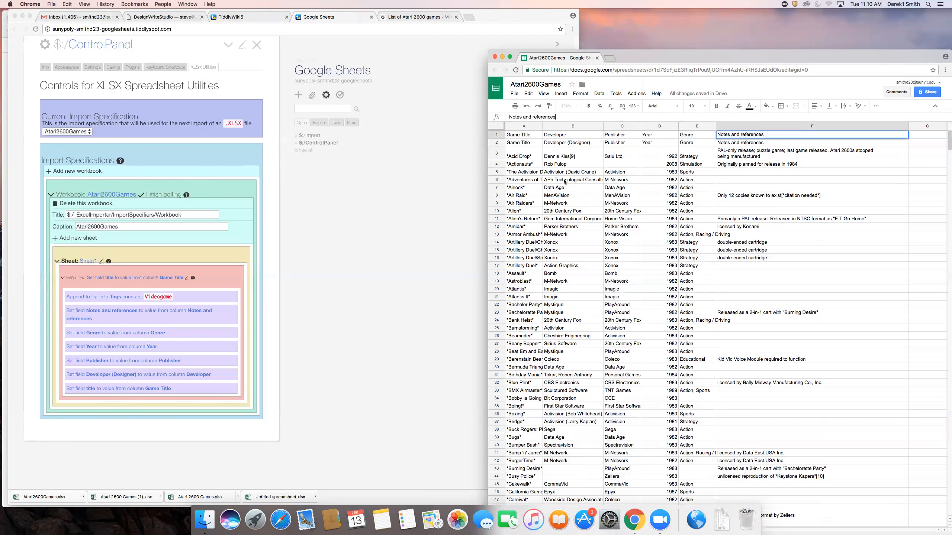
Open the row specification under Sheet1 for editing and check its field mappings, including the title field's source column
left_click(444, 207)
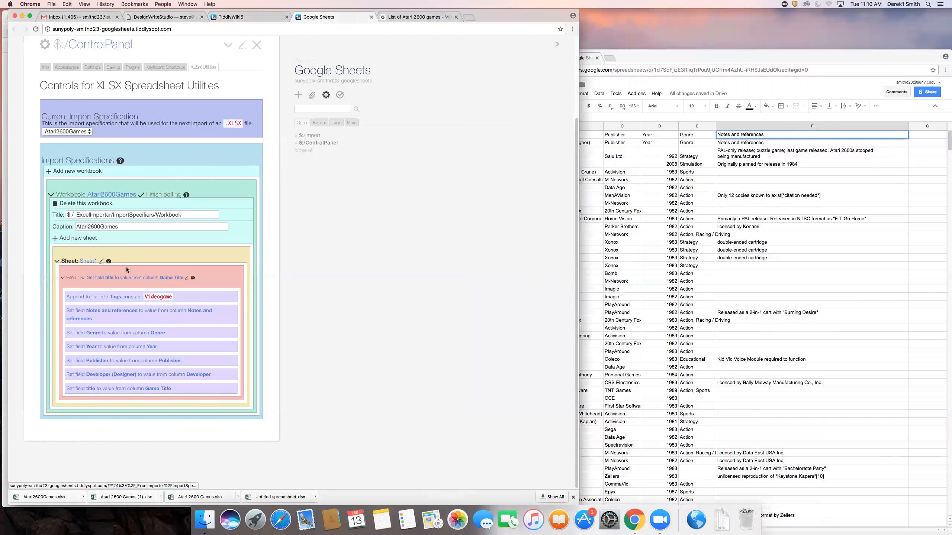
left_click(187, 278)
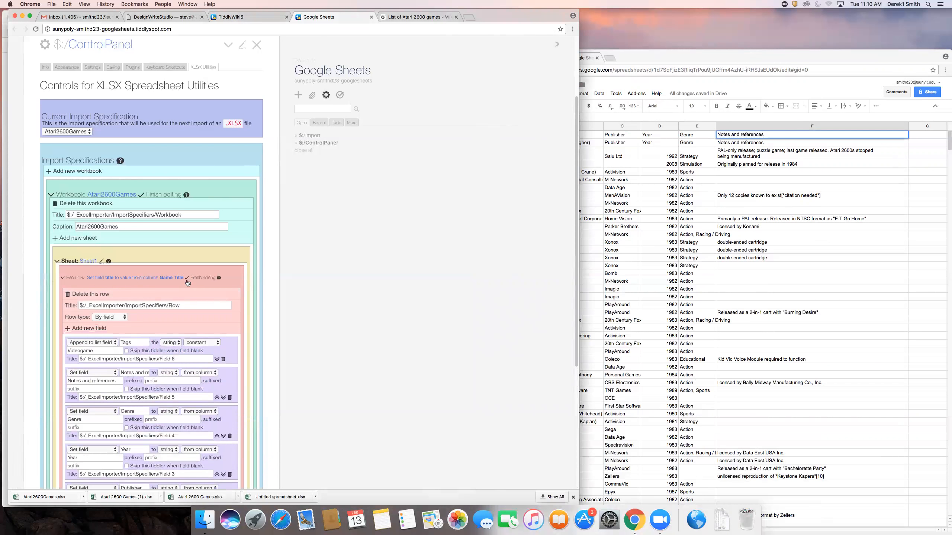
scroll(188, 283, "down", 5)
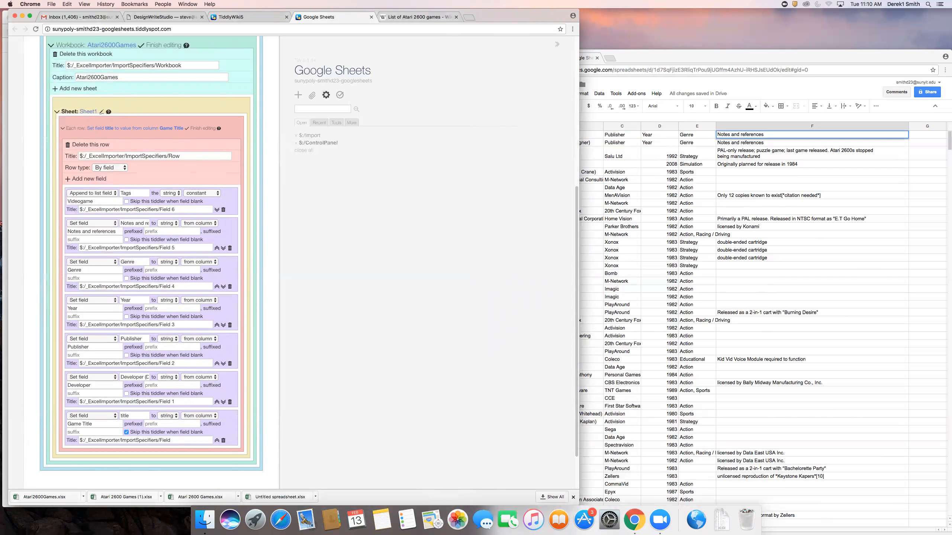
left_click(94, 425)
left_click(333, 297)
Download the Atari2600Games spreadsheet as an .xlsx workbook and show the downloaded files
left_click(654, 57)
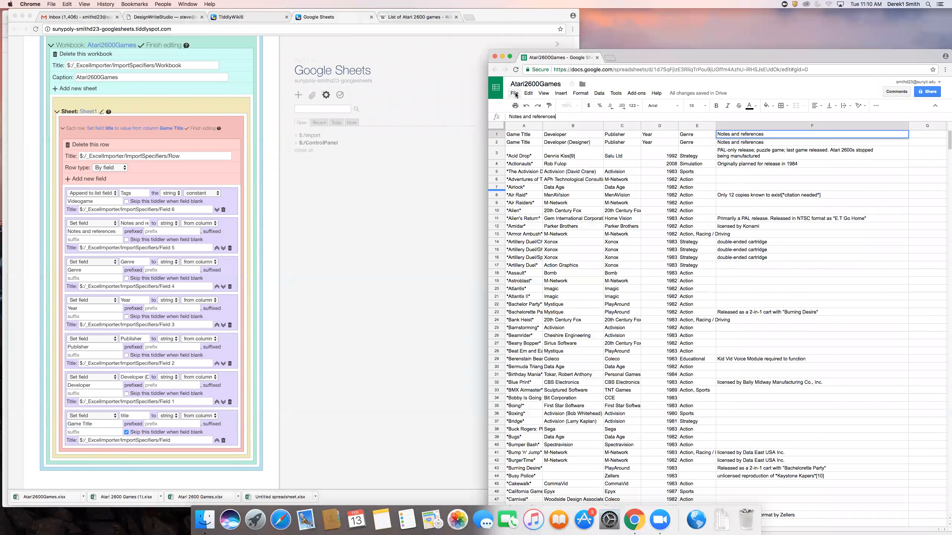
left_click(515, 93)
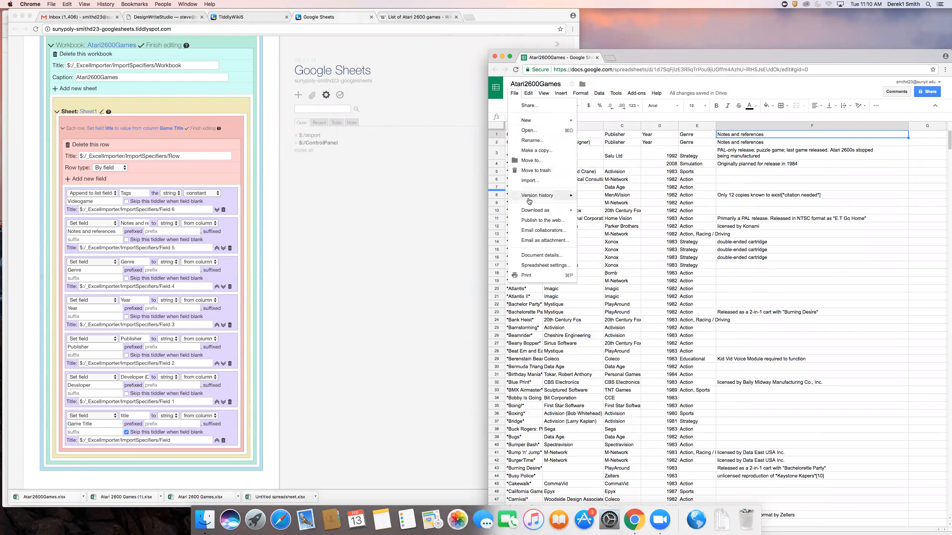
mouse_move(547, 210)
left_click(614, 213)
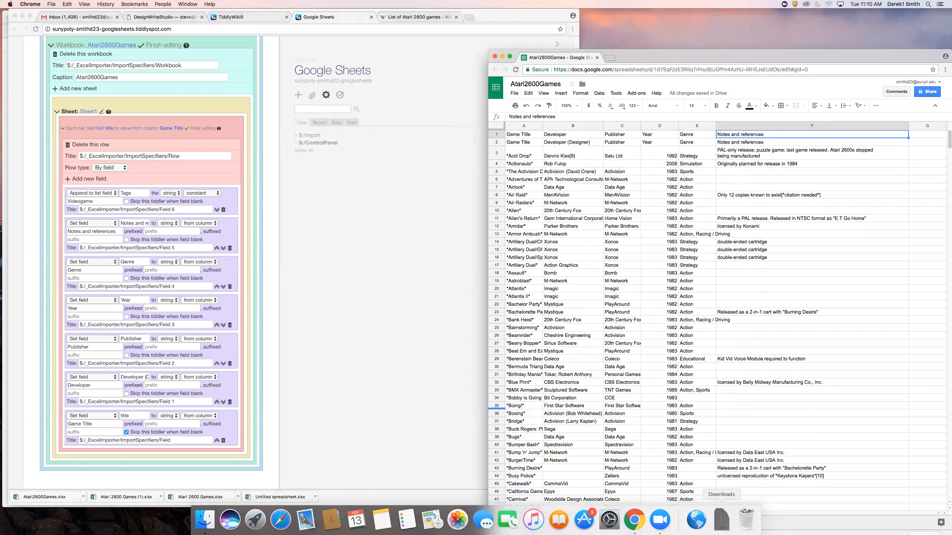
left_click(721, 521)
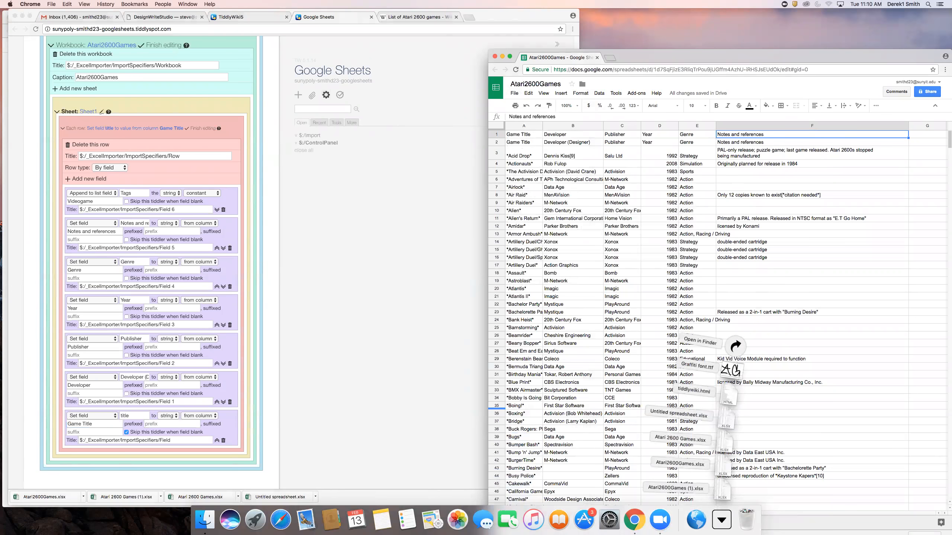
Move the spreadsheet window to the top of the screen and return to its first rows
scroll(712, 317, "down", 20)
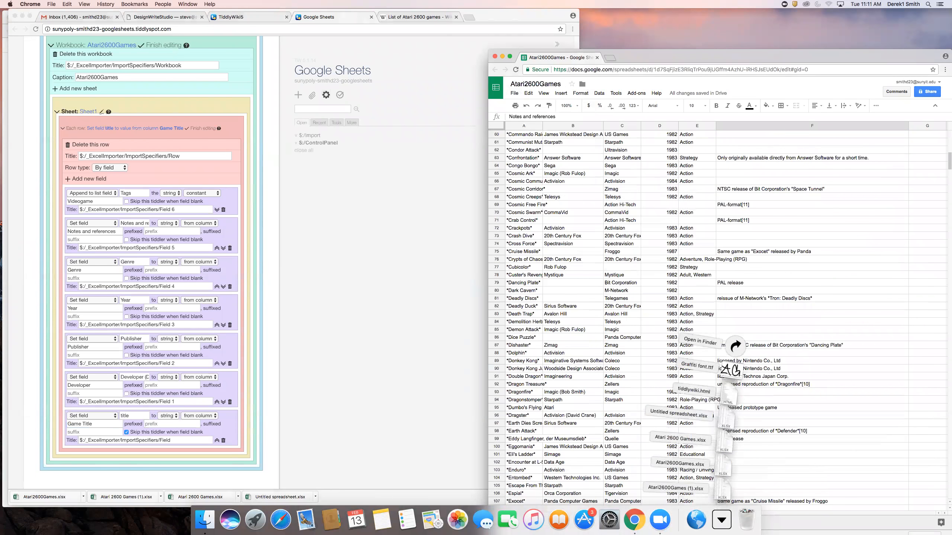
scroll(711, 317, "down", 20)
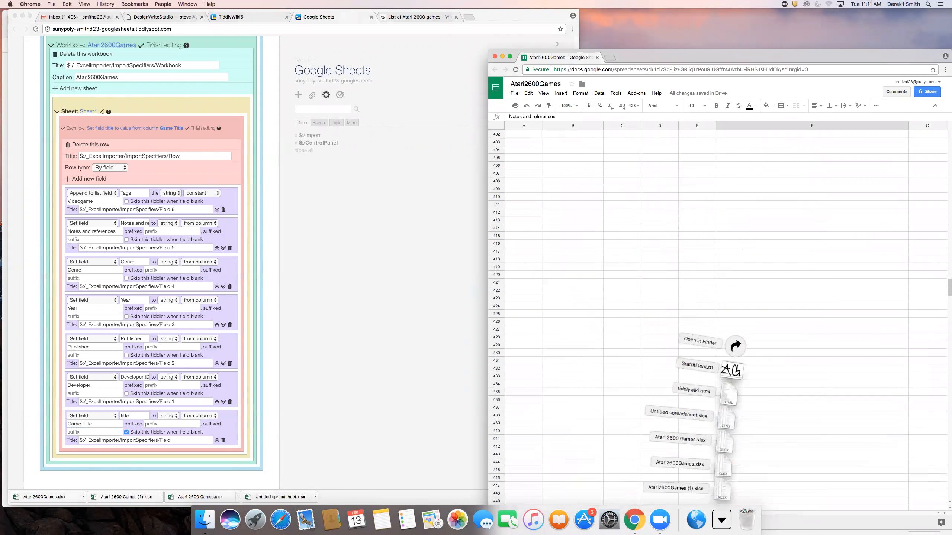
left_click_drag(712, 56, 712, 16)
scroll(712, 279, "up", 20)
scroll(712, 279, "up", 20)
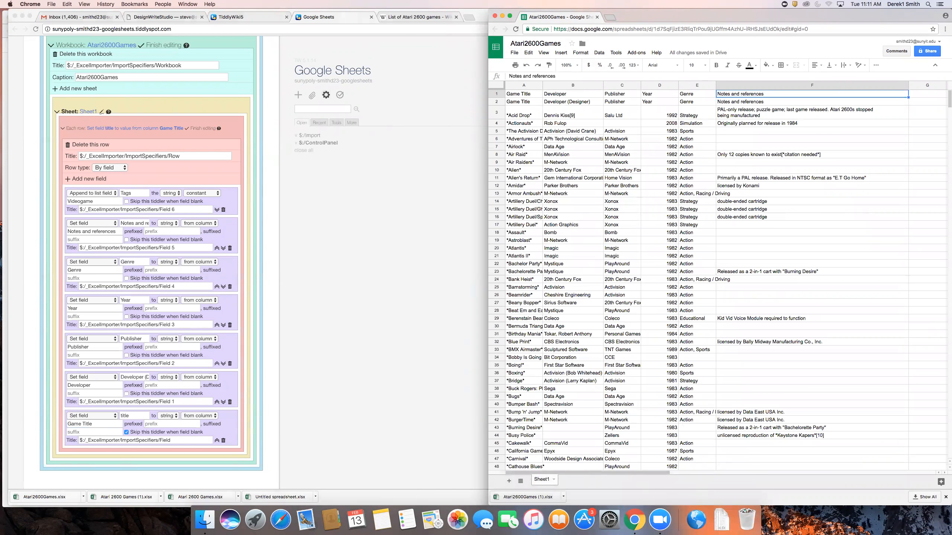
Finish editing the row specification, then check the Sheet1 specification and the workbook's caption
left_click(315, 203)
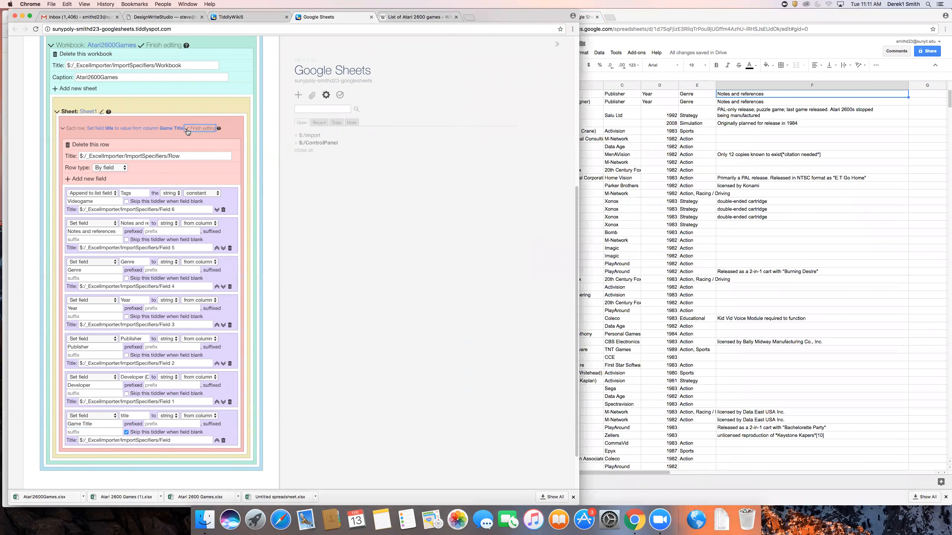
left_click(186, 129)
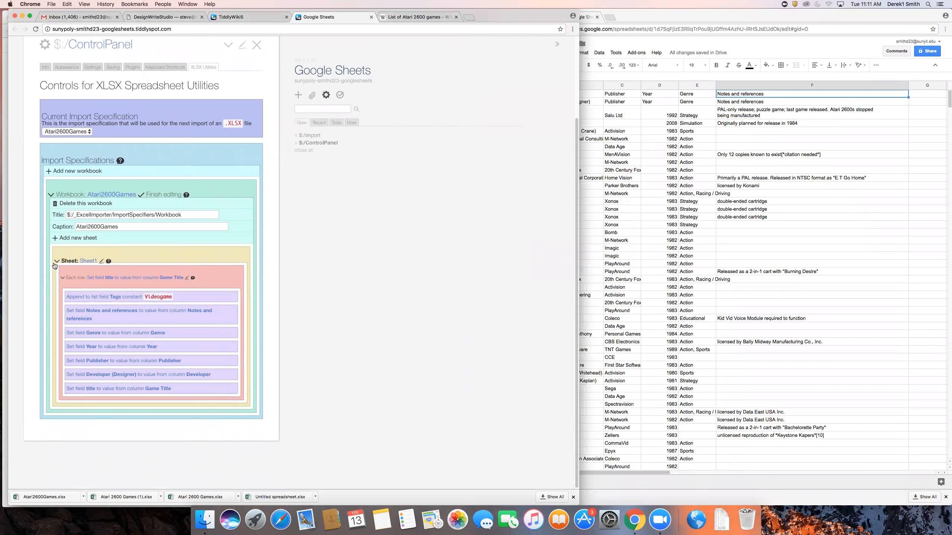
left_click(56, 261)
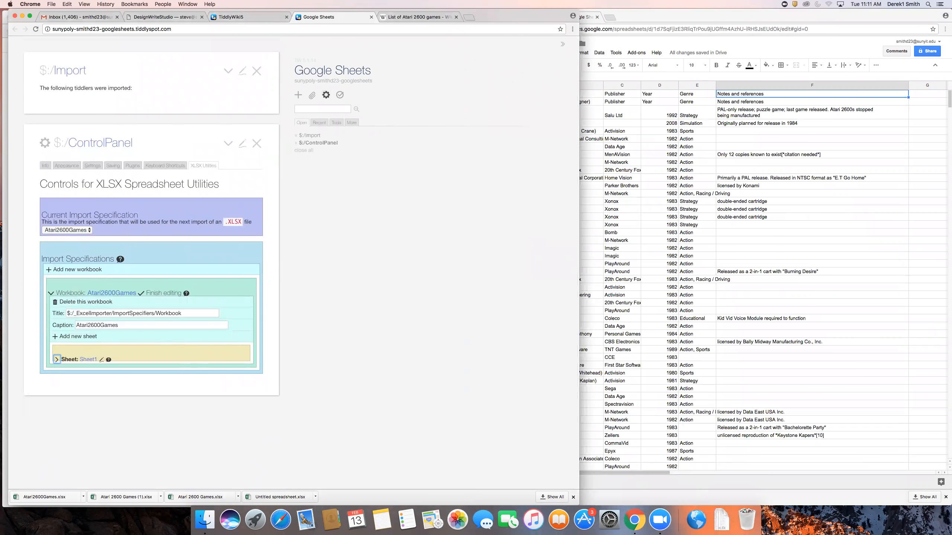
left_click(57, 359)
left_click(132, 325)
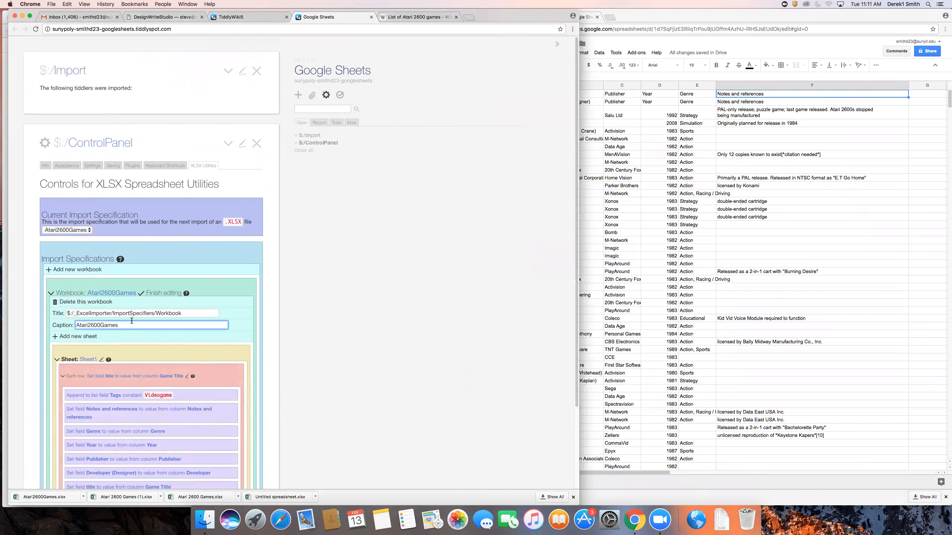
left_click(239, 323)
Move the spreadsheet window aside to uncover the Downloads folder and close the import results tiddler
left_click_drag(686, 16, 799, 353)
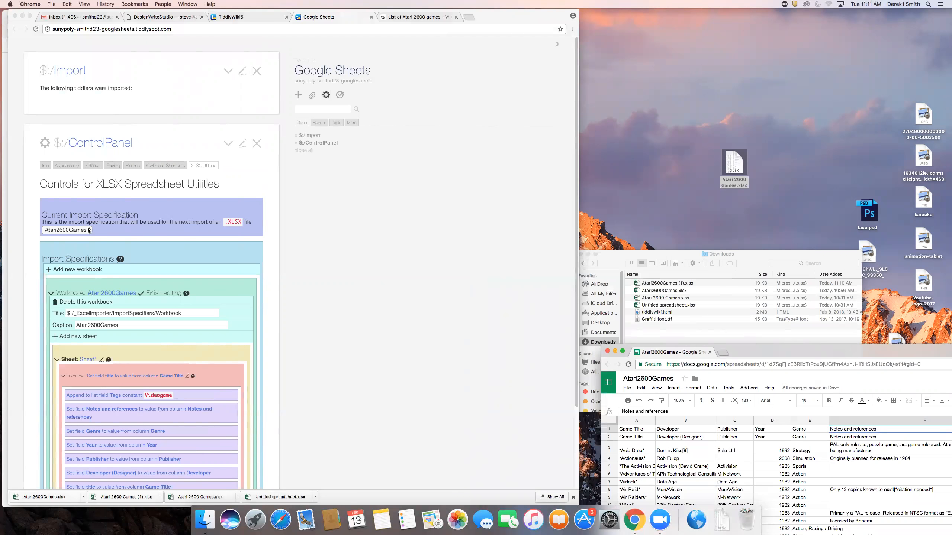
left_click(259, 70)
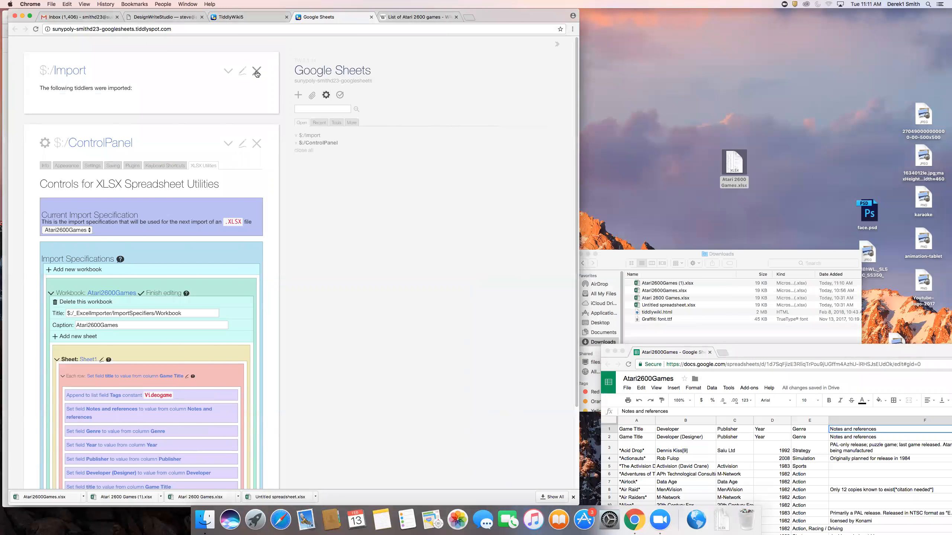
Close the import results tiddler and choose Atari2600Games as the current import specification
left_click(257, 71)
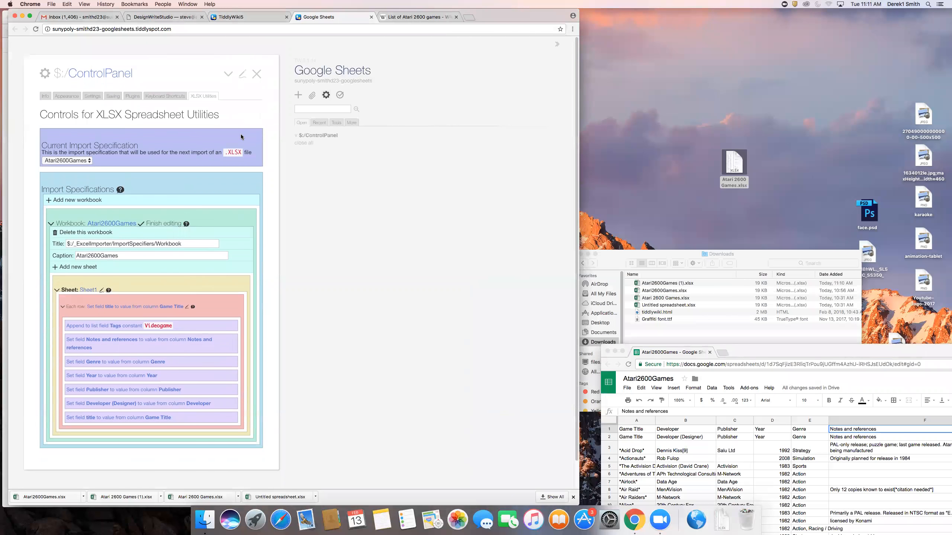
left_click(91, 158)
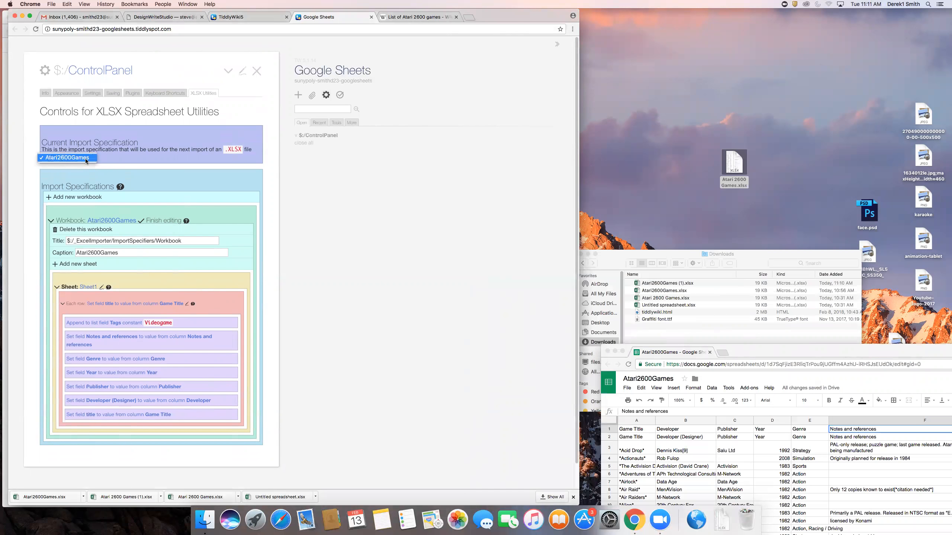
left_click(86, 159)
Import Atari2600Games (1).xlsx from the Downloads folder into the wiki
left_click(312, 96)
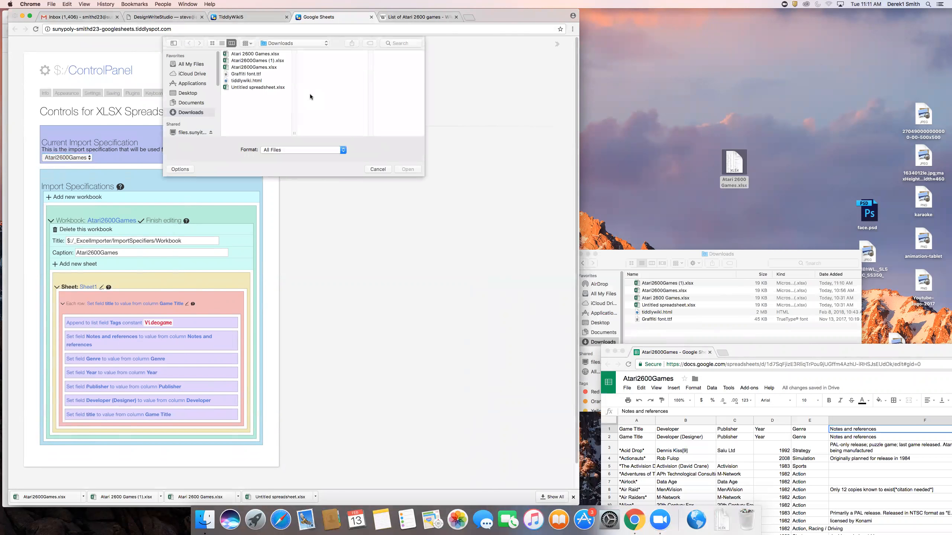
left_click(280, 61)
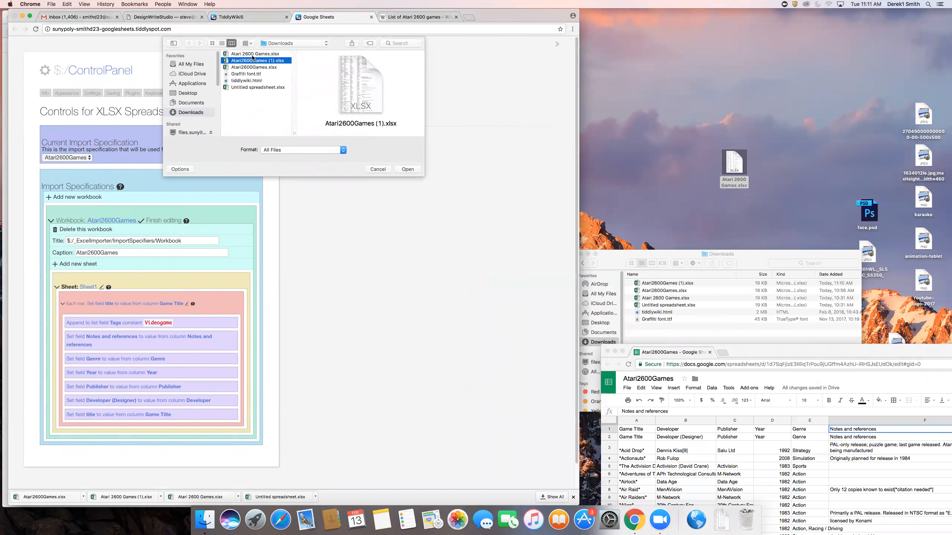
left_click(409, 169)
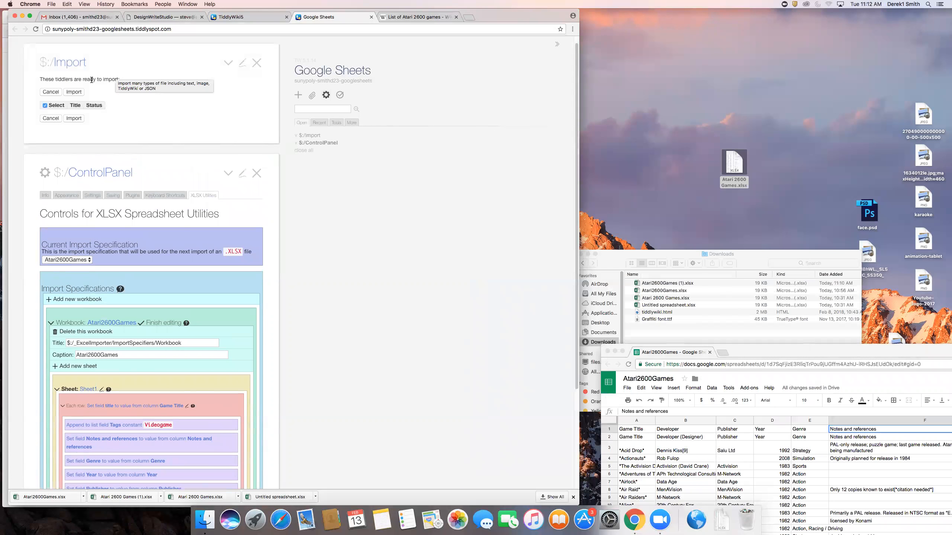
left_click(80, 118)
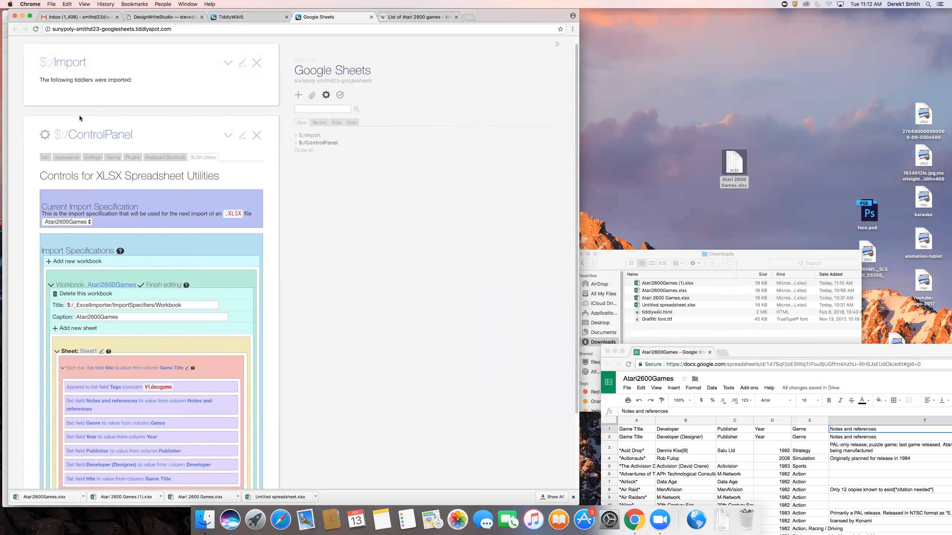
Reload the wiki page and dismiss the missing-sheet notification
left_click(36, 28)
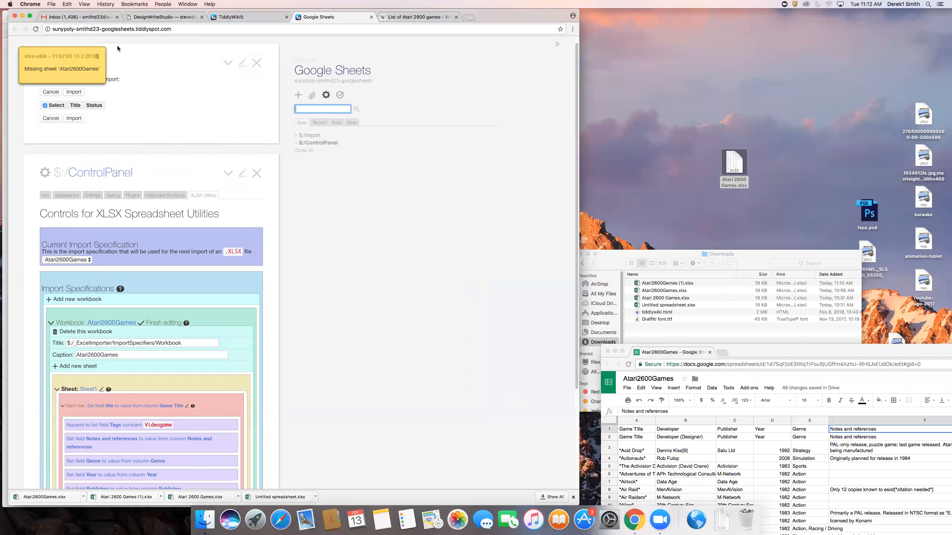
left_click(98, 58)
Check the Atari2600Games choice for the current import specification and collapse the Sheet1 specification
left_click(68, 260)
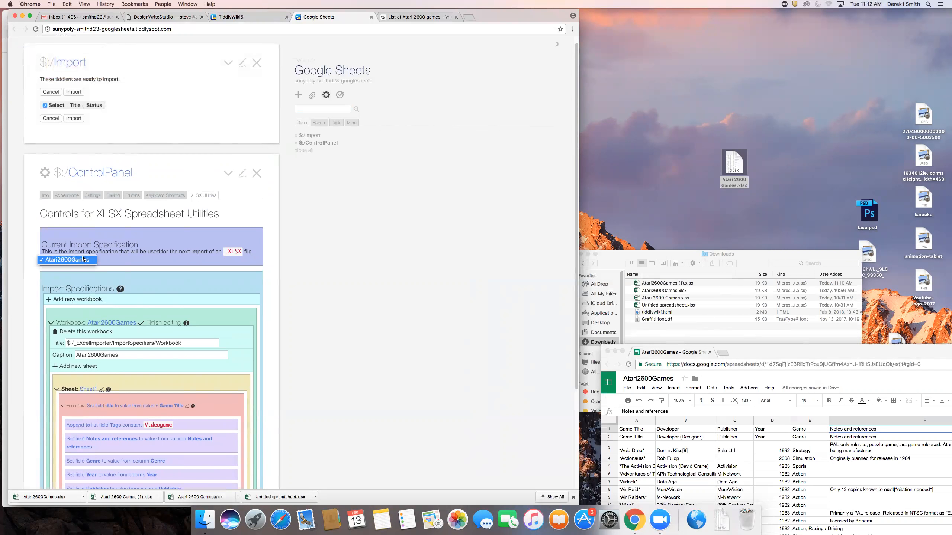
left_click(83, 261)
left_click(79, 95)
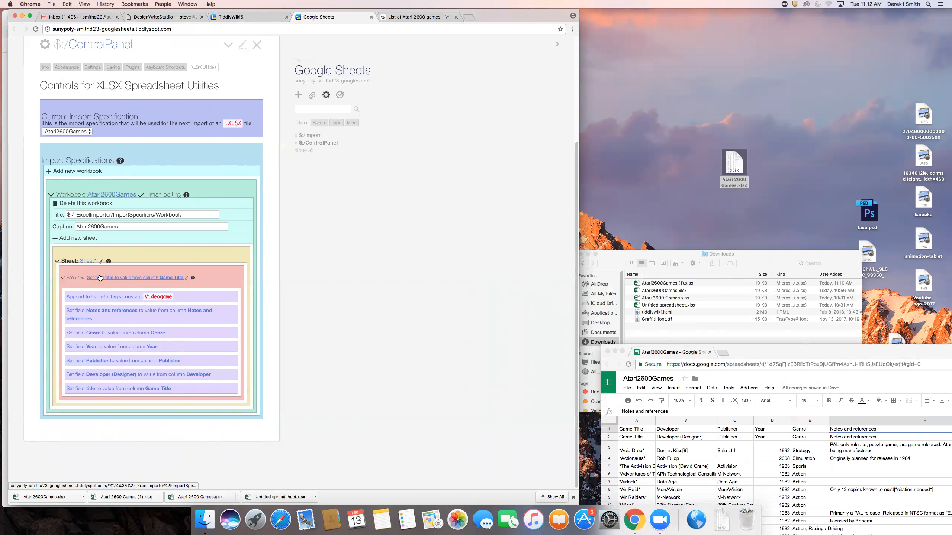
left_click(57, 262)
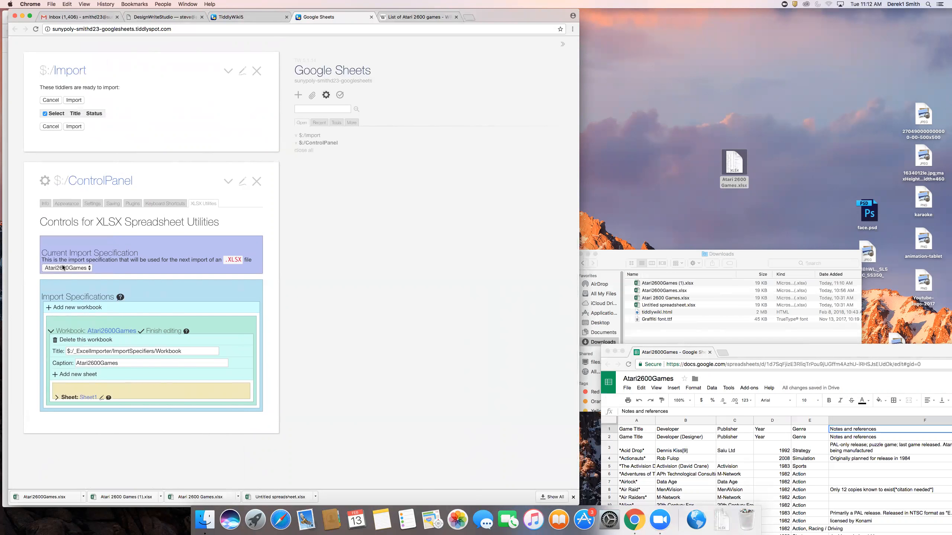
Search the wiki for Acid Drop with and without a leading quotation mark, and move the spreadsheet window up to show more rows
left_click(320, 110)
type("'")
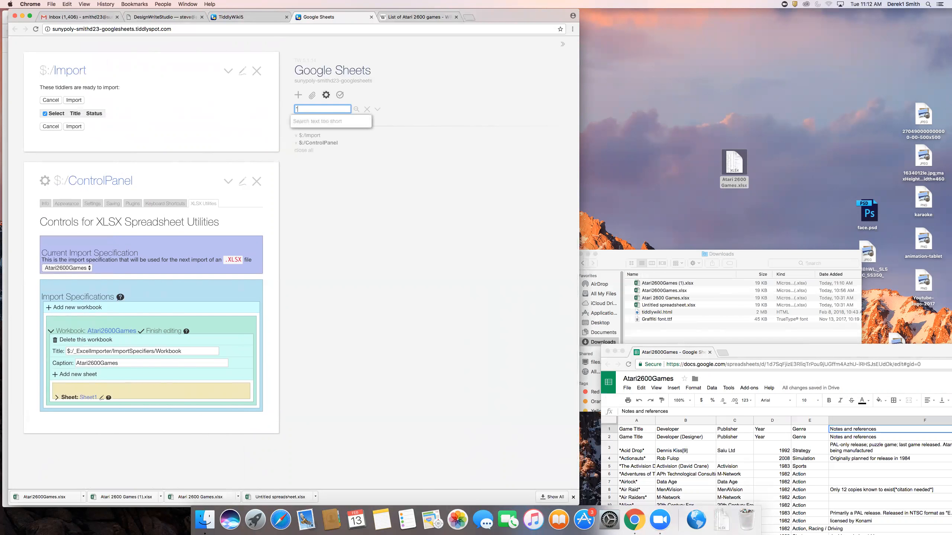
type("acid")
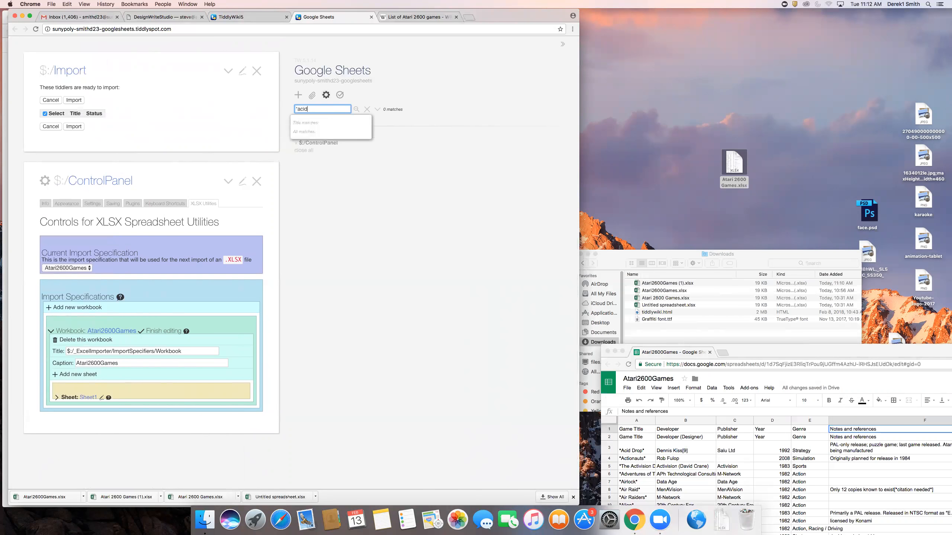
key("BackSpace")
key("BackSpace")
key("BackSpace")
type("A")
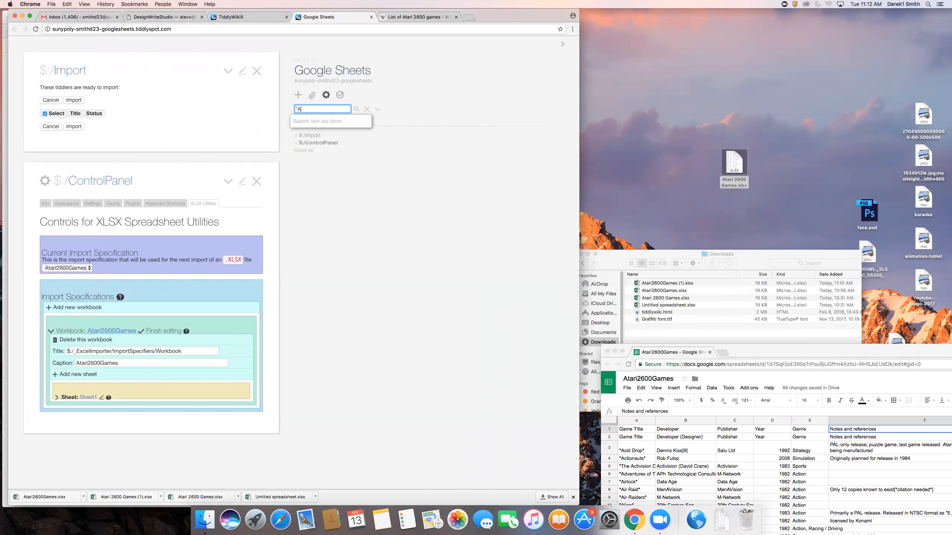
type("cid Drop")
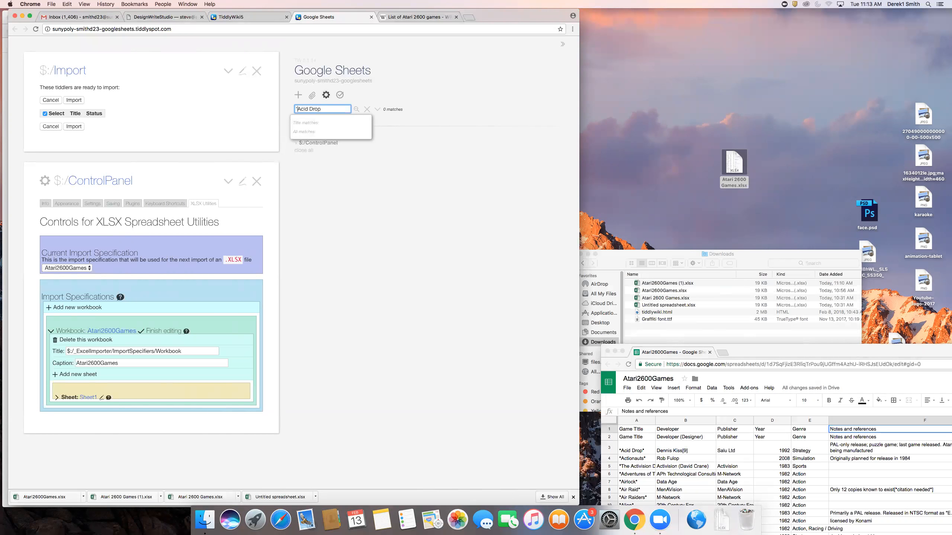
key("BackSpace")
left_click_drag(772, 351, 794, 221)
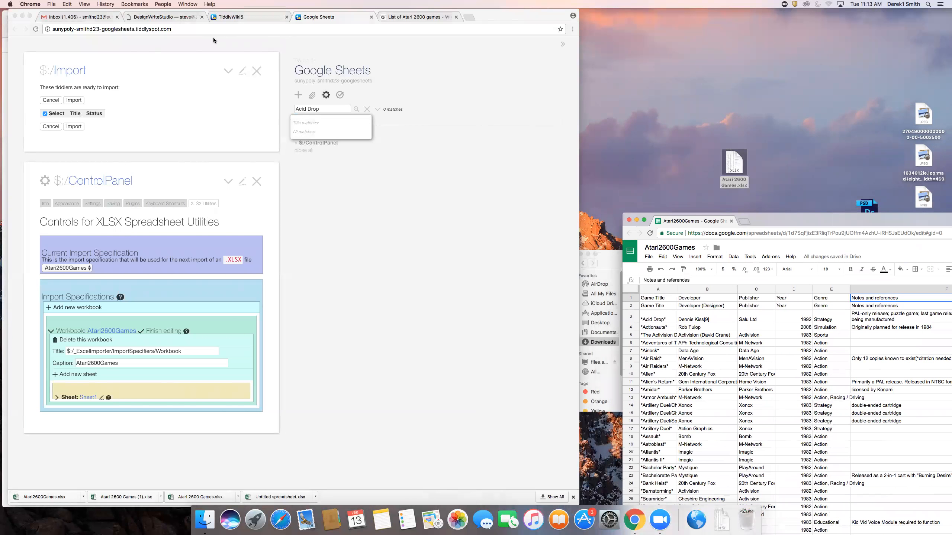
Create and save a test tiddler titled "Helllo", with double quotation marks in the title
left_click(296, 100)
left_click(298, 95)
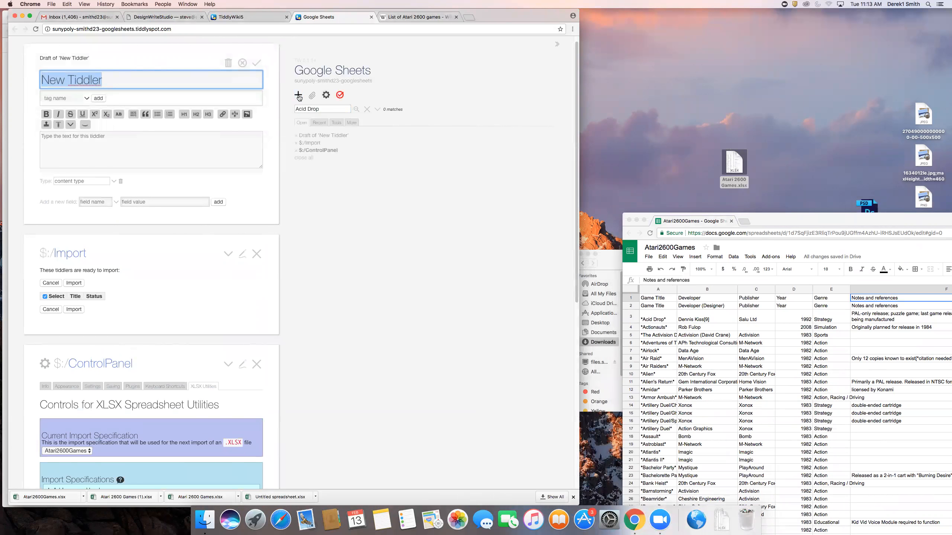
type("\"\"Helllo")
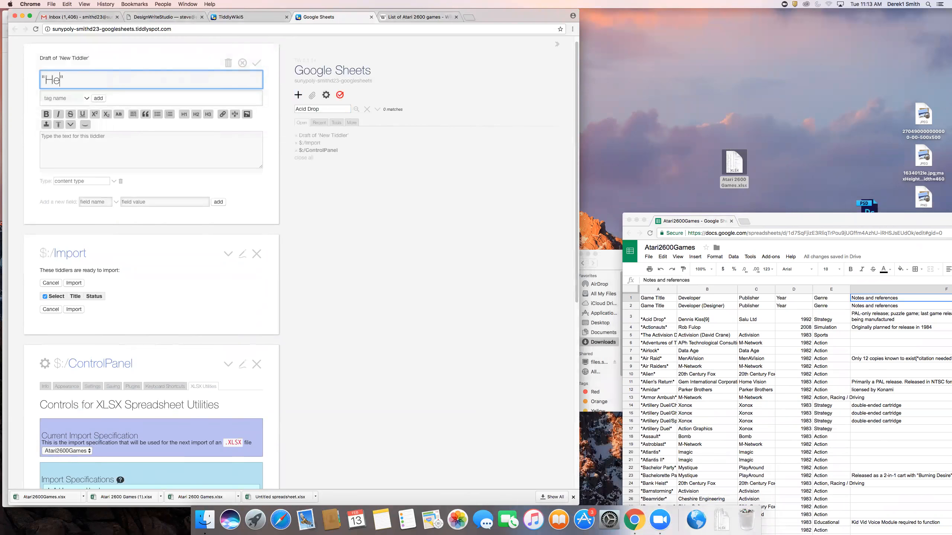
left_click(261, 63)
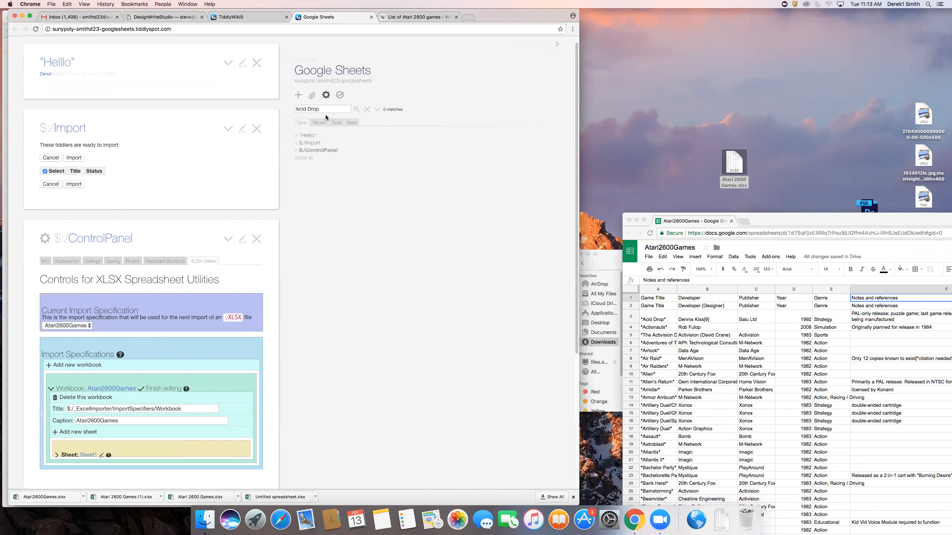
Create and save a second test tiddler titled *hello*, with an asterisk on each side
left_click(298, 96)
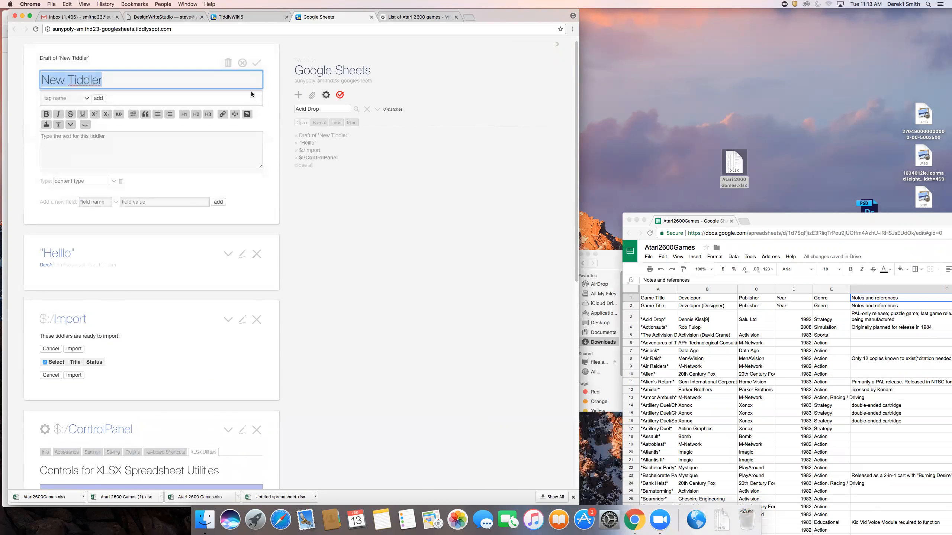
type("**")
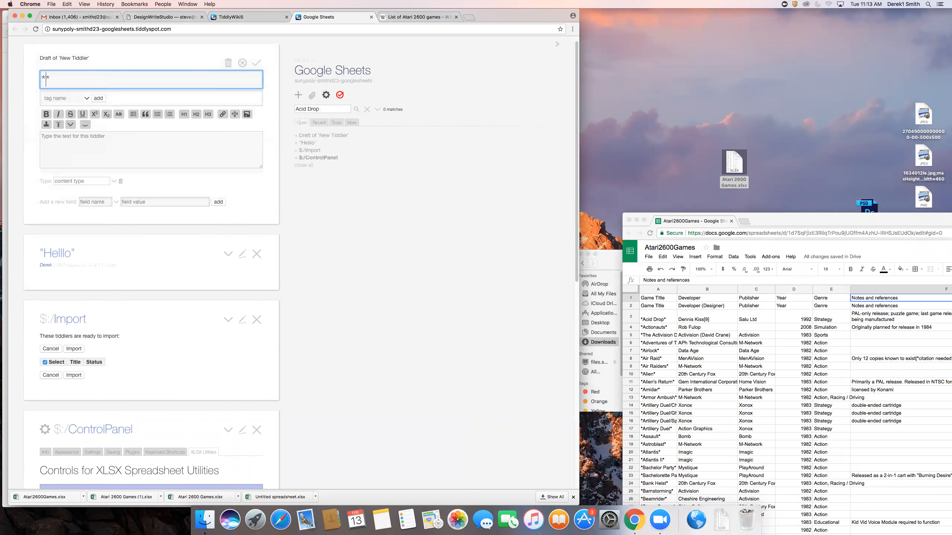
type("hello")
left_click(256, 62)
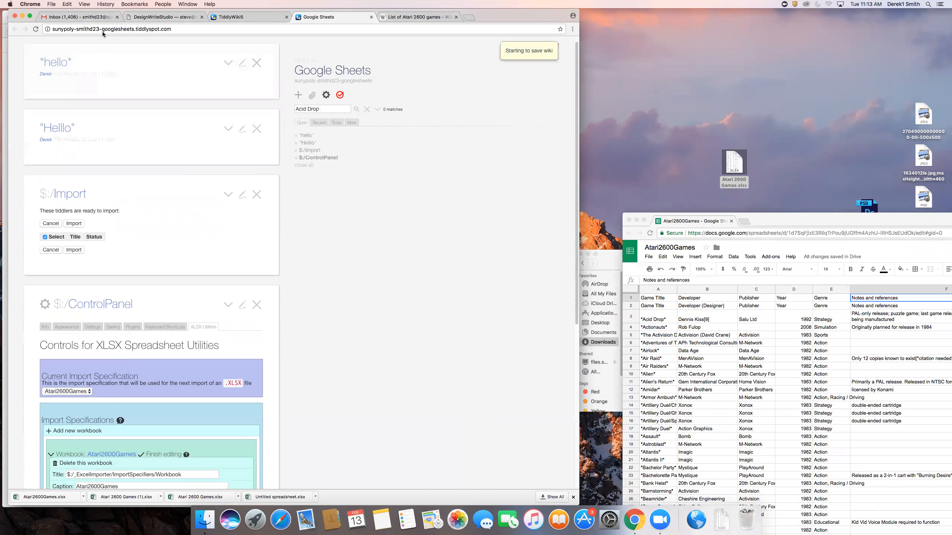
Reload the wiki and close both test tiddlers and the pending import tiddler
left_click(256, 62)
left_click(257, 63)
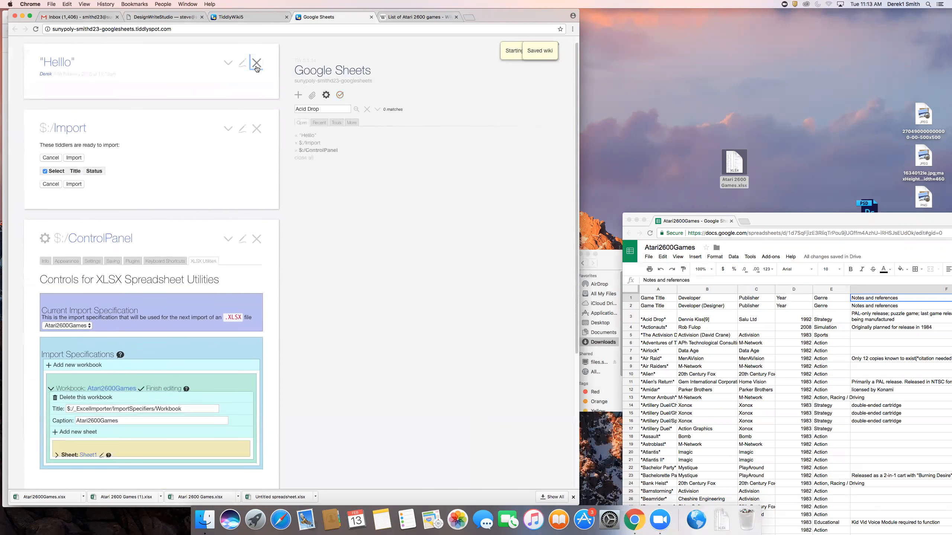
left_click(36, 30)
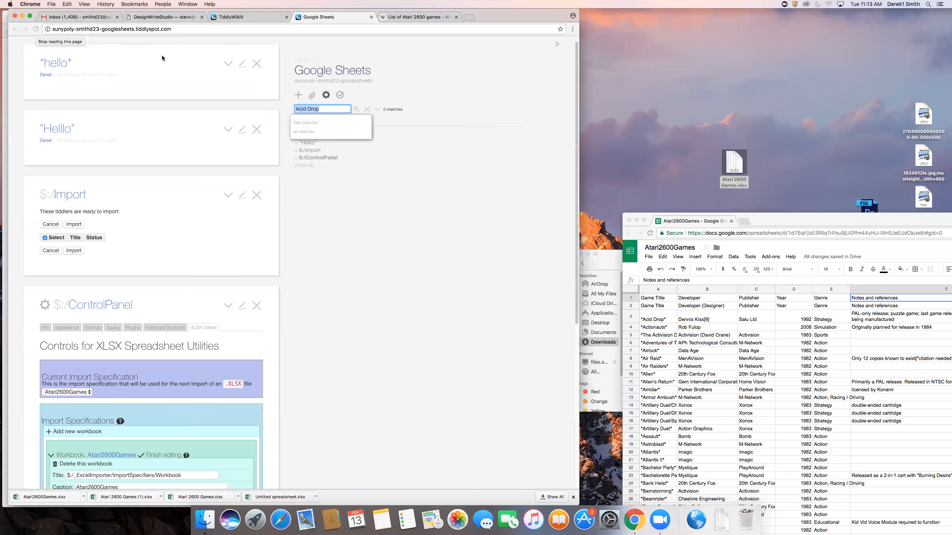
left_click(256, 62)
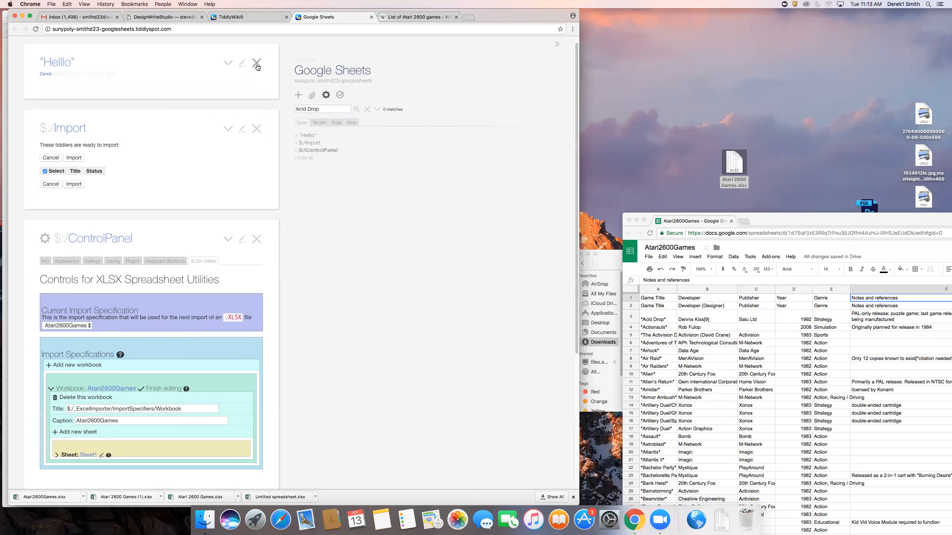
left_click(256, 62)
left_click(257, 65)
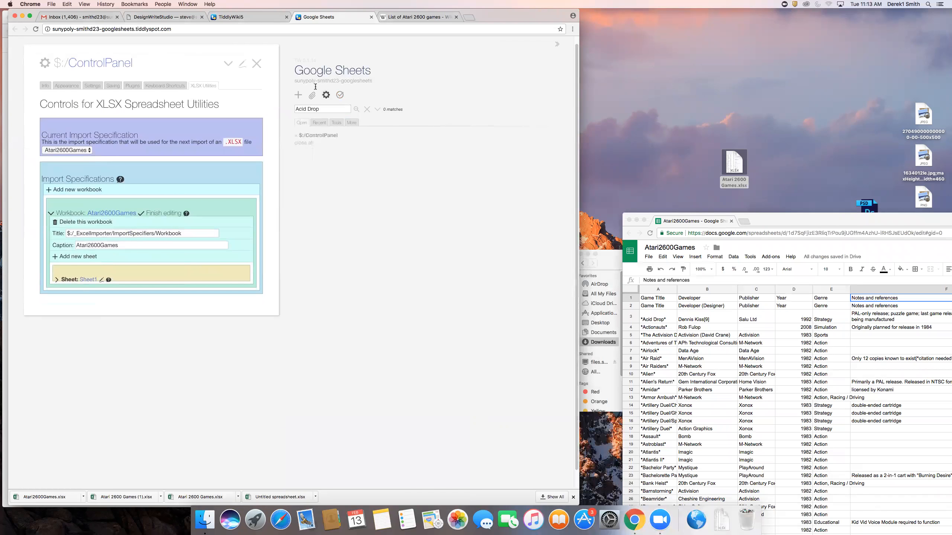
Retry the import of Atari2600Games (1).xlsx using the Atari2600Games specification
left_click(312, 97)
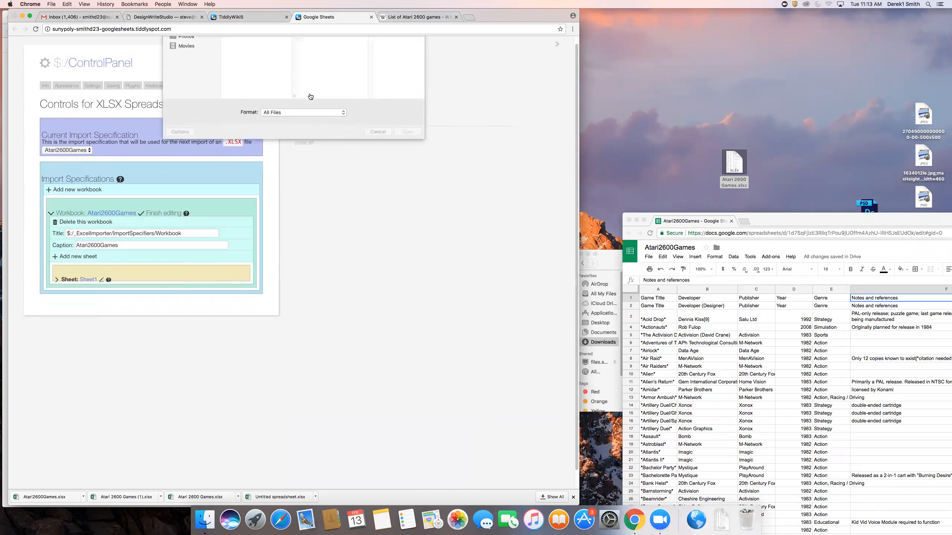
left_click(255, 61)
left_click(408, 169)
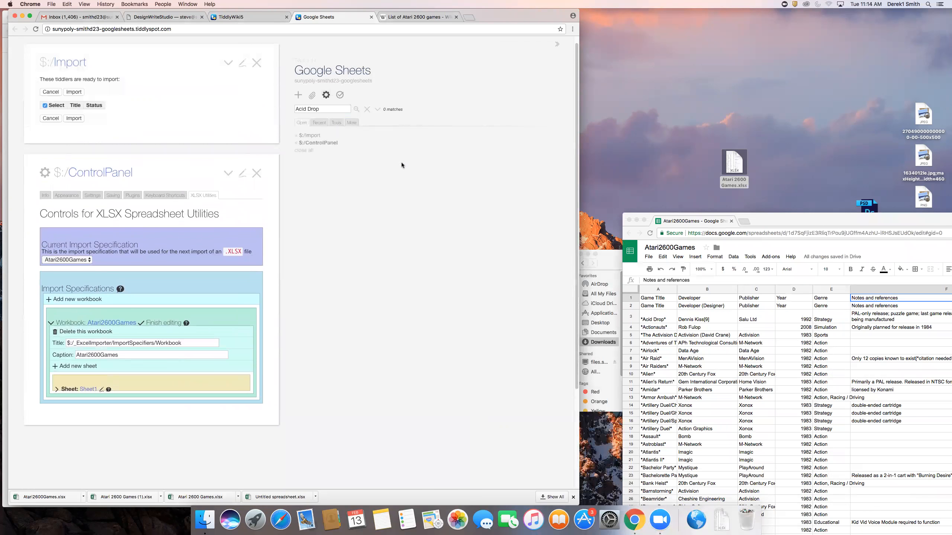
left_click(78, 121)
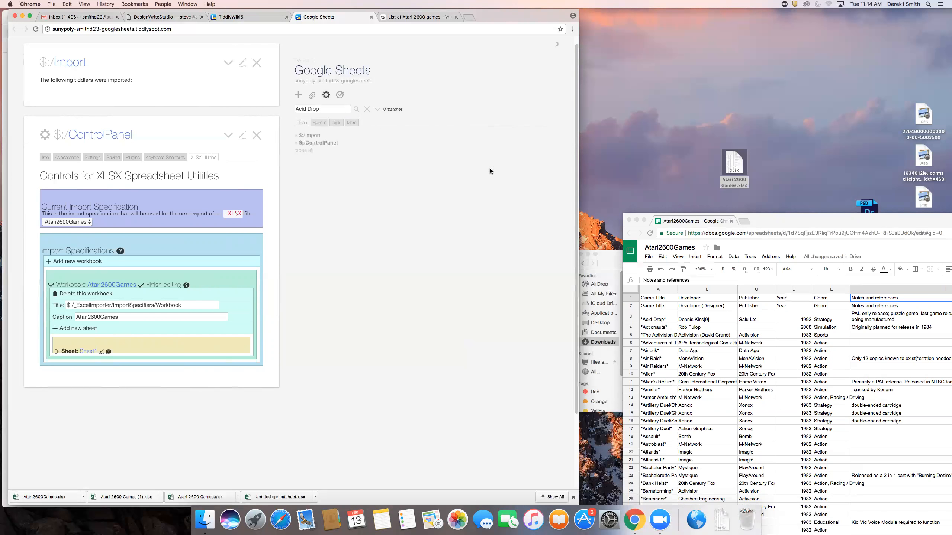
Bring the whole spreadsheet window into view and enter the header title in cell G1
left_click_drag(795, 220, 435, 40)
left_click(703, 110)
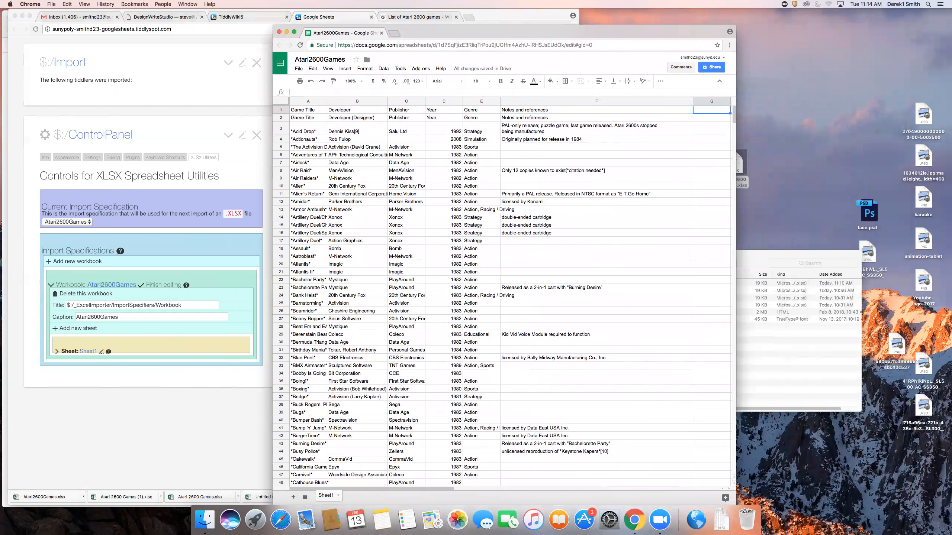
double_click(706, 110)
key("Return")
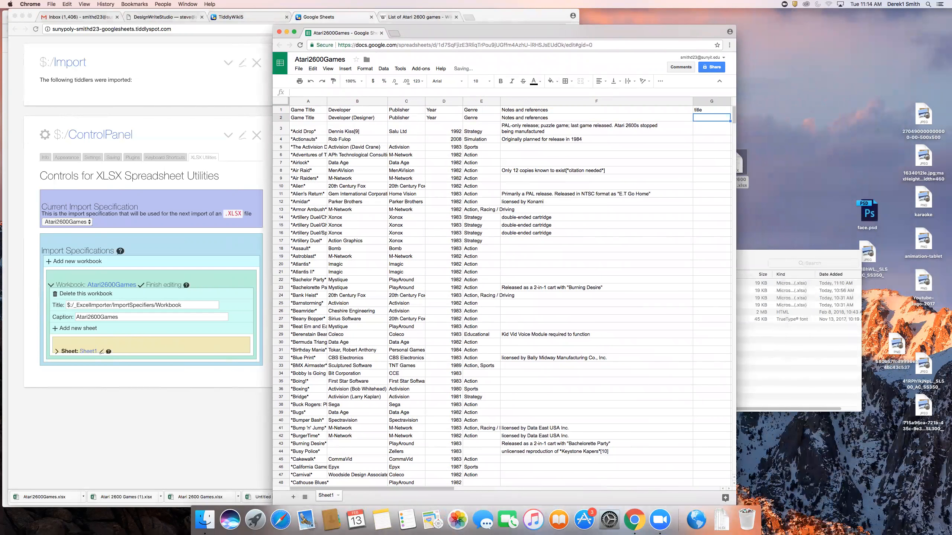
Enter the formula =ROWS() in cell G2, below the title header
type("+")
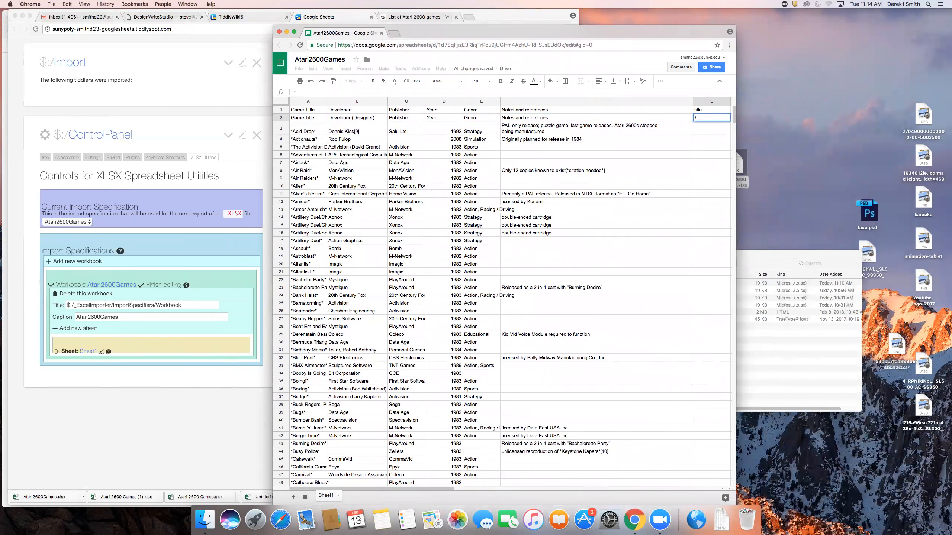
key("BackSpace")
type("=row")
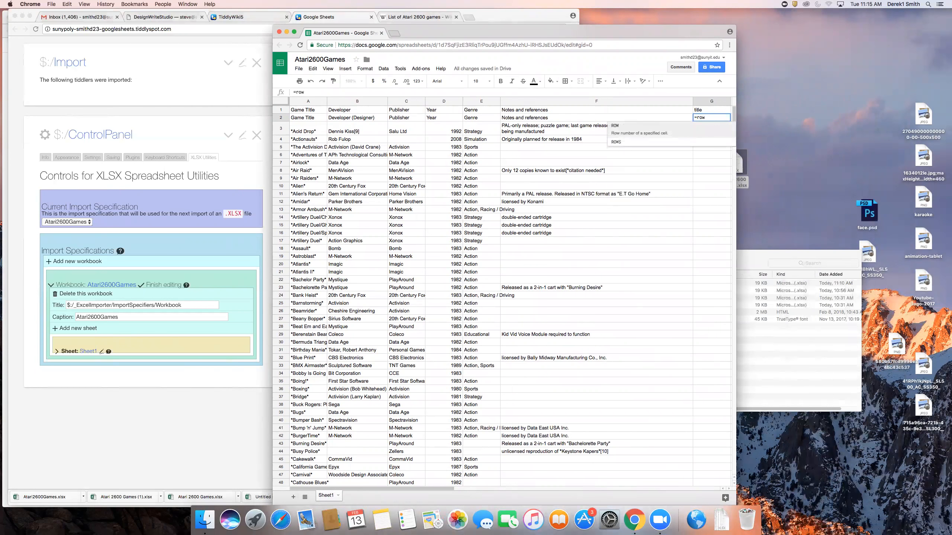
key("Down")
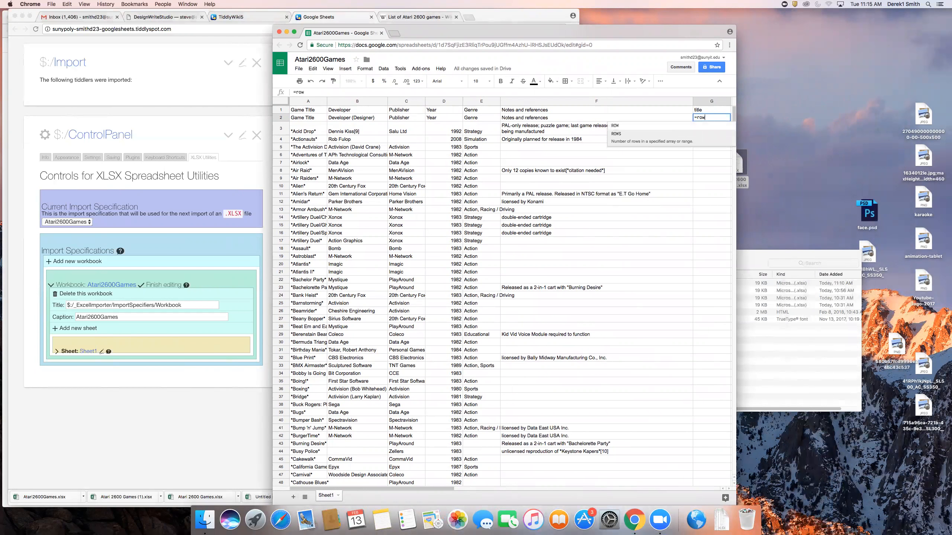
key("Tab")
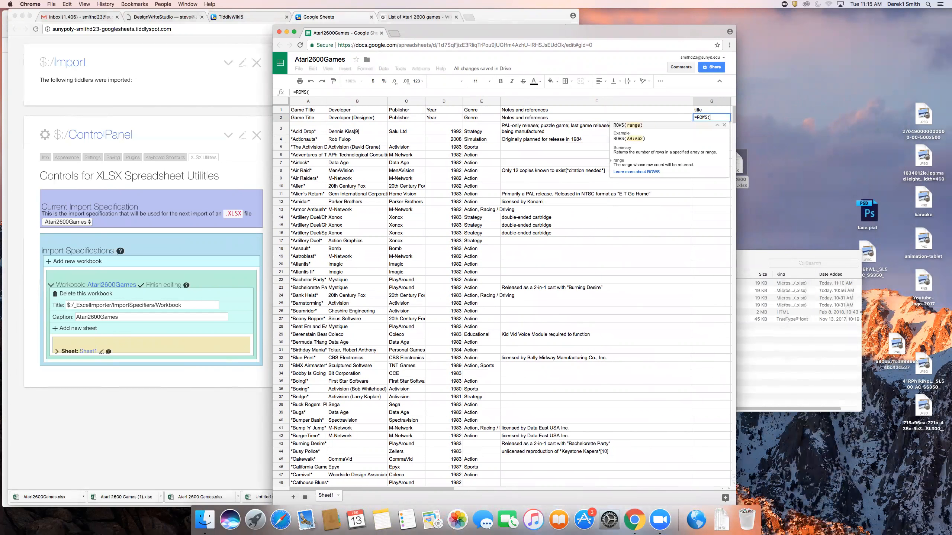
type(")")
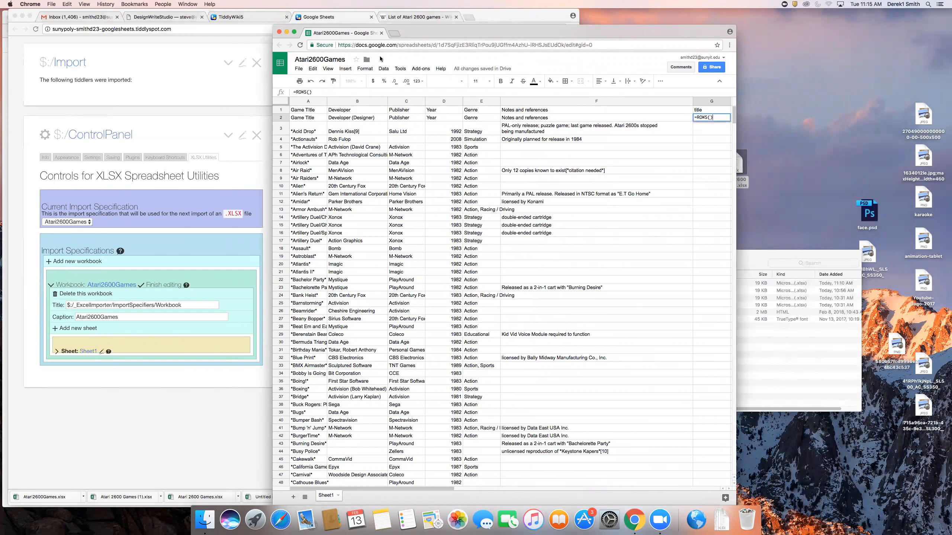
key("Return")
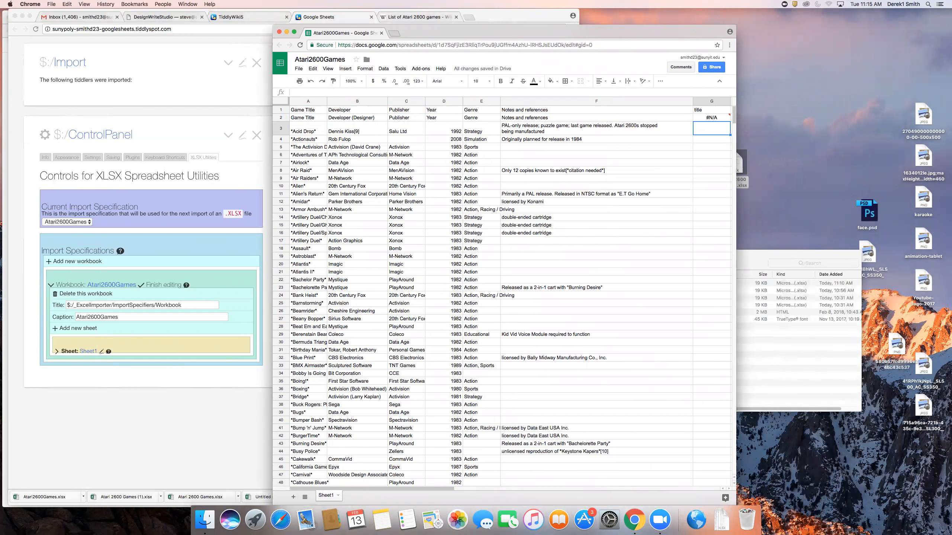
Correct the formula in cell G2 to =ROW()
left_click_drag(510, 34, 439, 46)
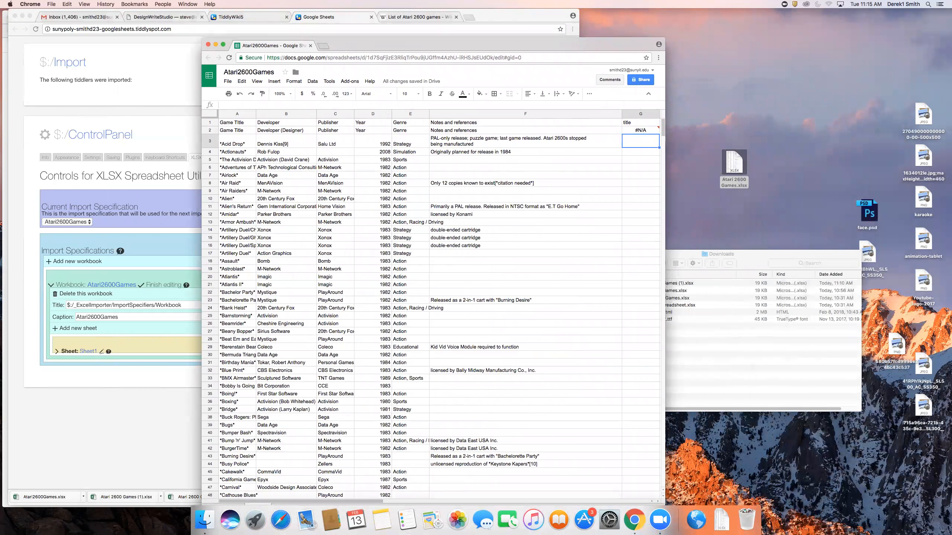
key("Up")
left_click(242, 105)
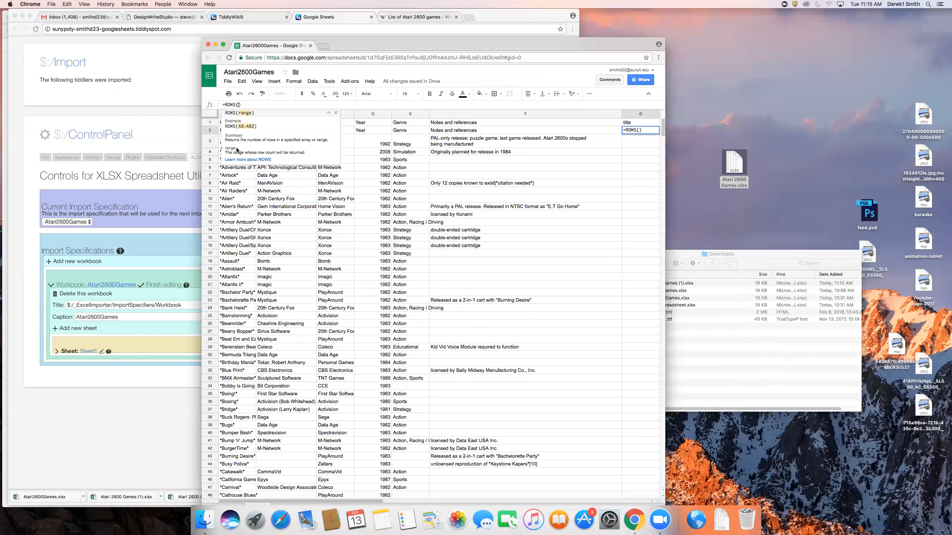
left_click(236, 104)
key("BackSpace")
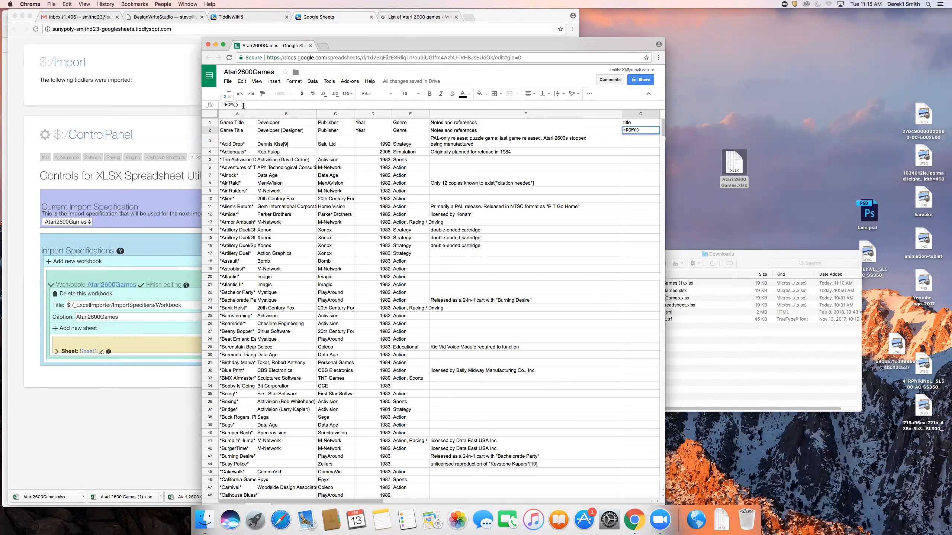
key("Return")
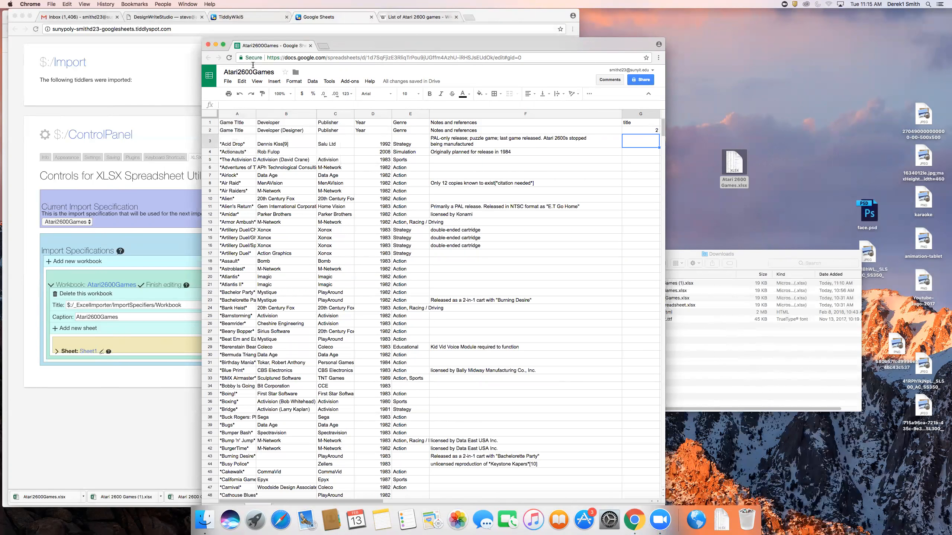
Fill the G2 formula down the title column to the last game entry in row 388
left_click(640, 131)
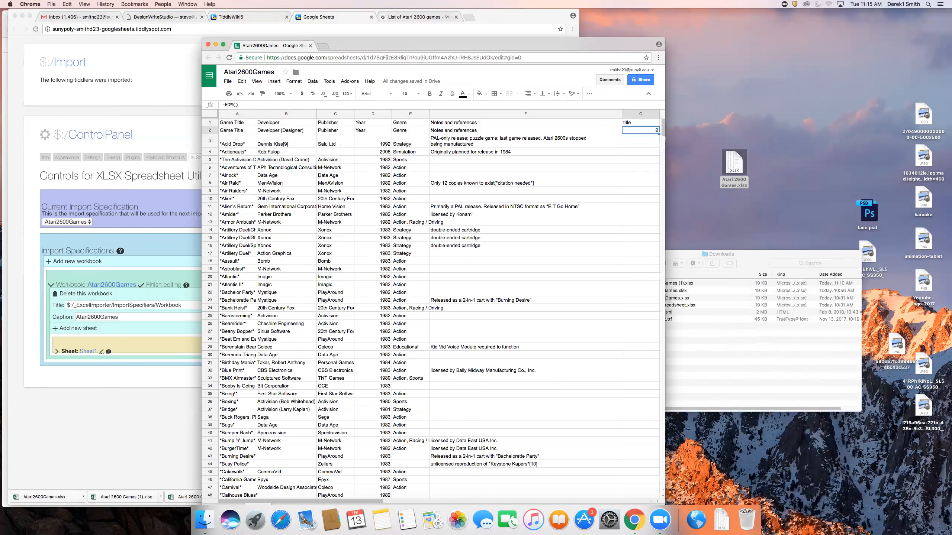
left_click_drag(658, 134, 658, 320)
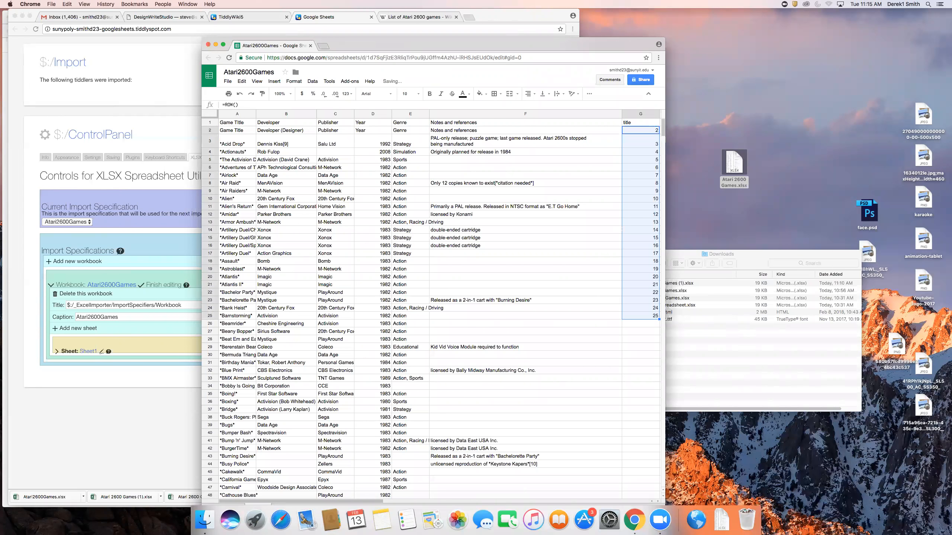
left_click_drag(658, 319, 658, 498)
scroll(430, 308, "down", 15)
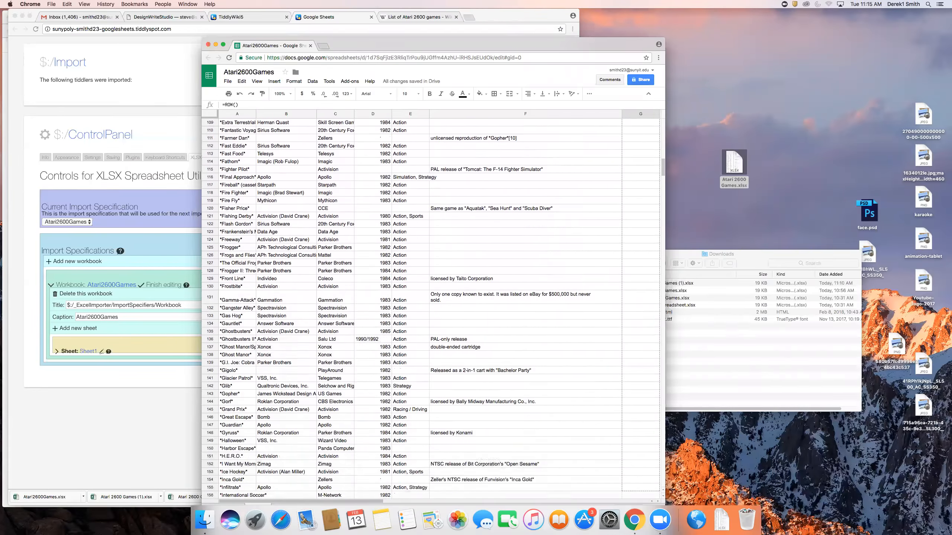
scroll(431, 308, "down", 15)
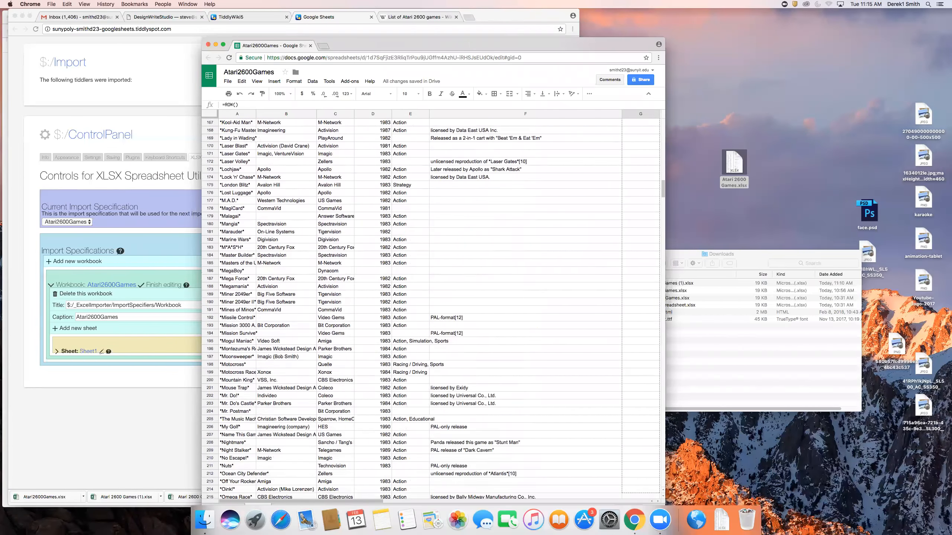
scroll(431, 308, "down", 15)
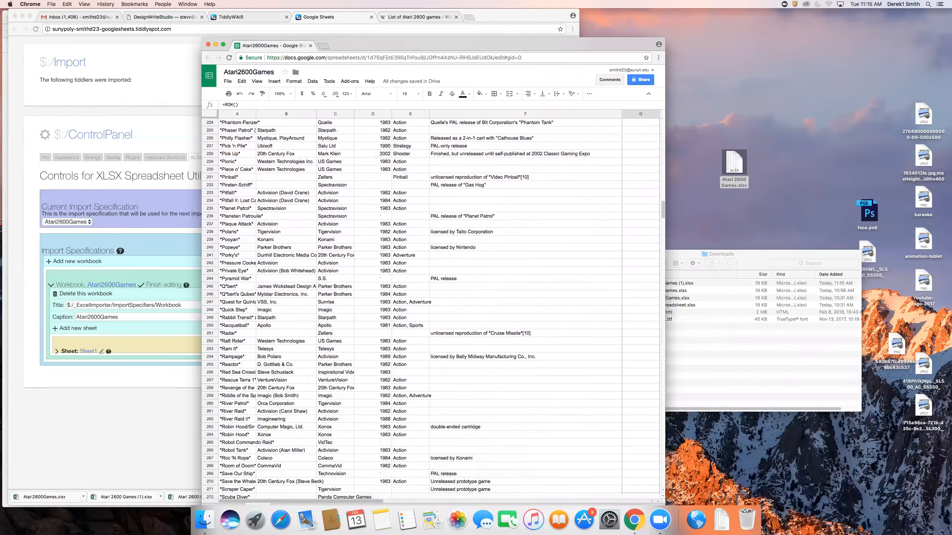
scroll(431, 307, "down", 15)
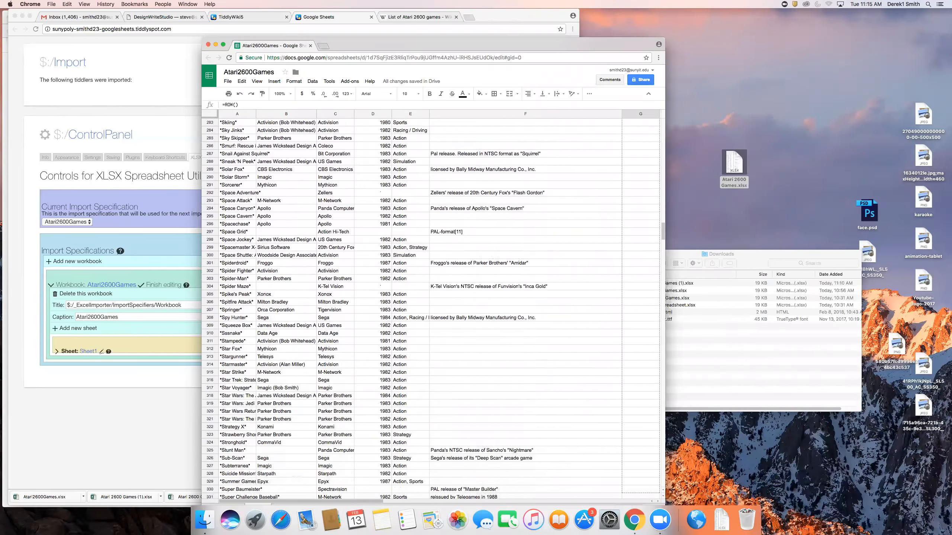
scroll(431, 307, "down", 15)
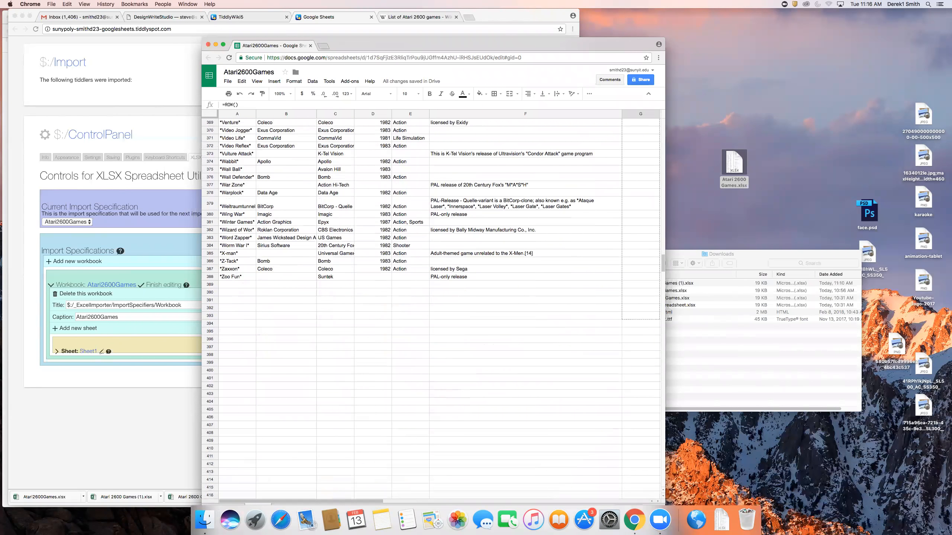
left_click_drag(658, 277, 658, 278)
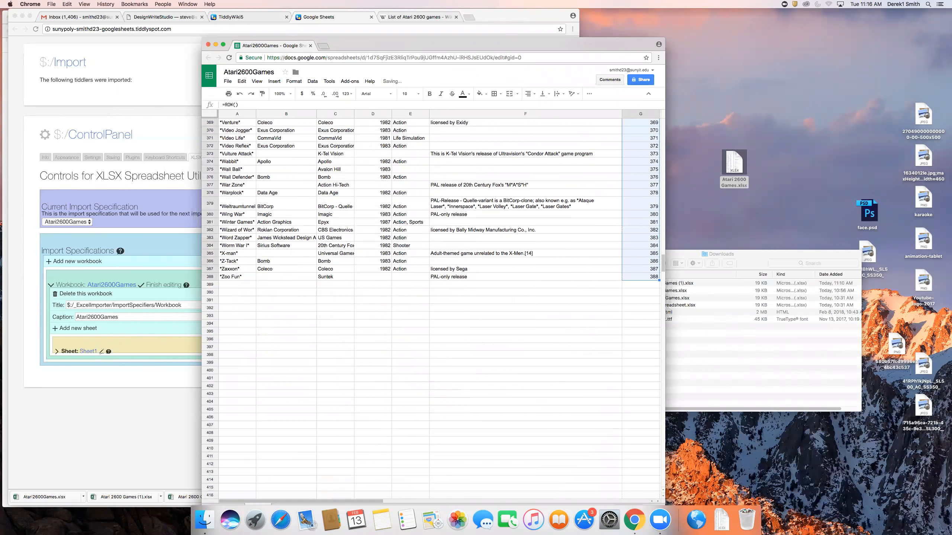
scroll(431, 307, "up", 20)
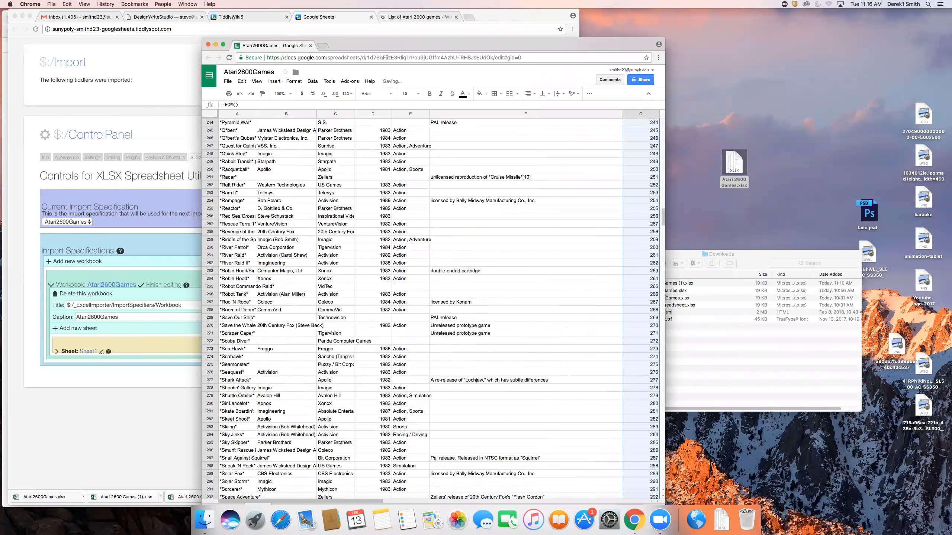
scroll(431, 307, "up", 10)
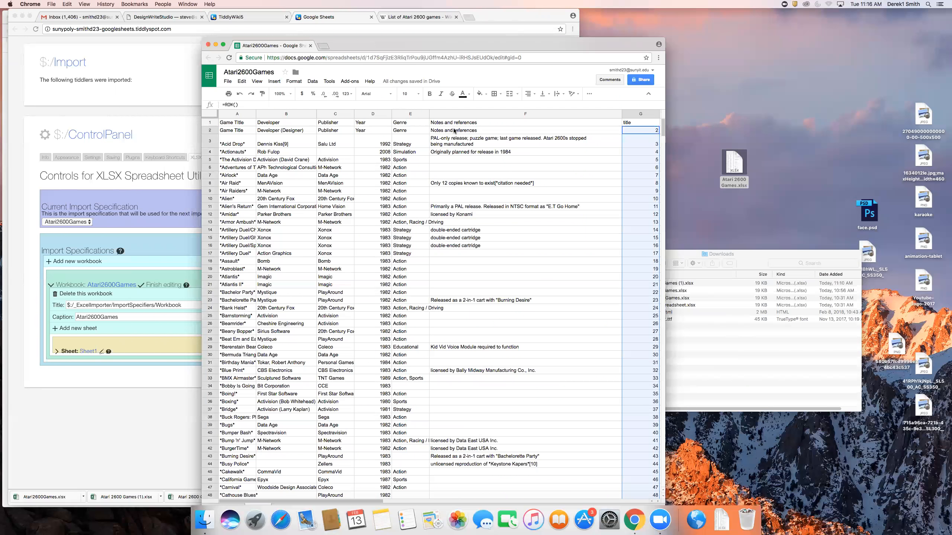
Move the spreadsheet window off the wiki and expand the Sheet1 import specification to review its field mappings
left_click_drag(412, 45, 747, 47)
left_click(56, 351)
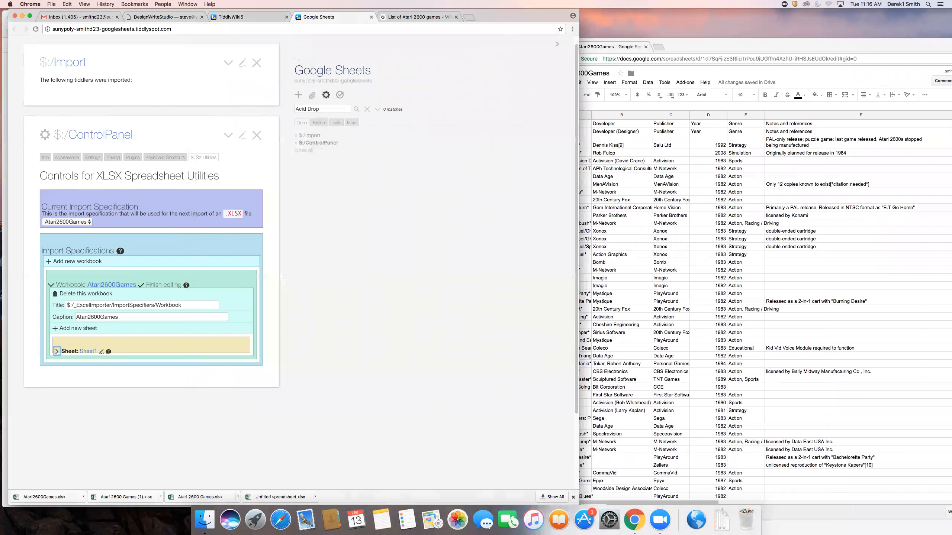
scroll(135, 368, "down", 8)
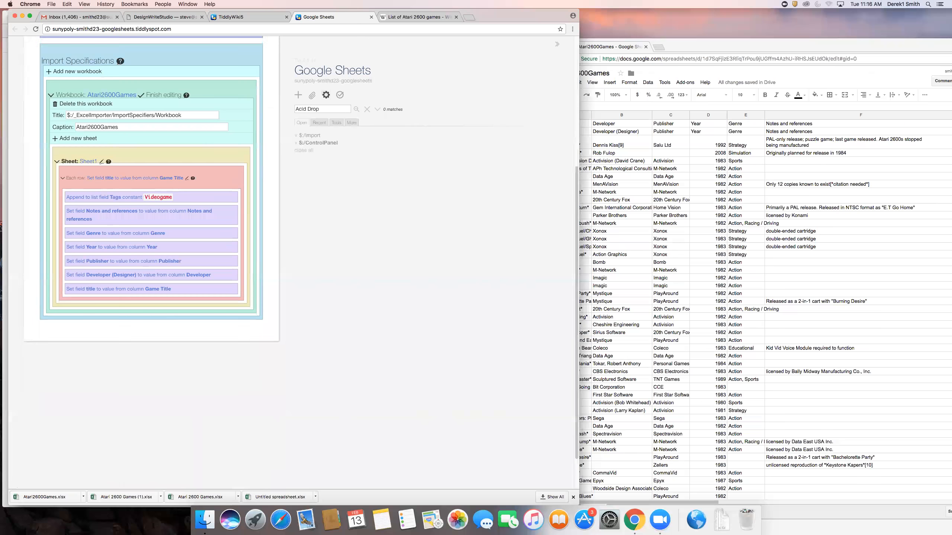
scroll(151, 263, "up", 9)
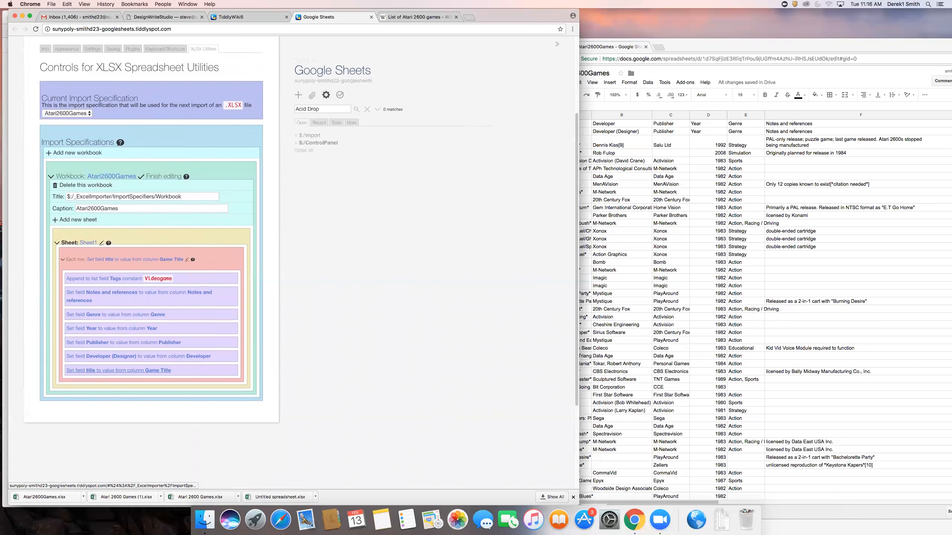
scroll(151, 225, "down", 2)
scroll(151, 225, "up", 2)
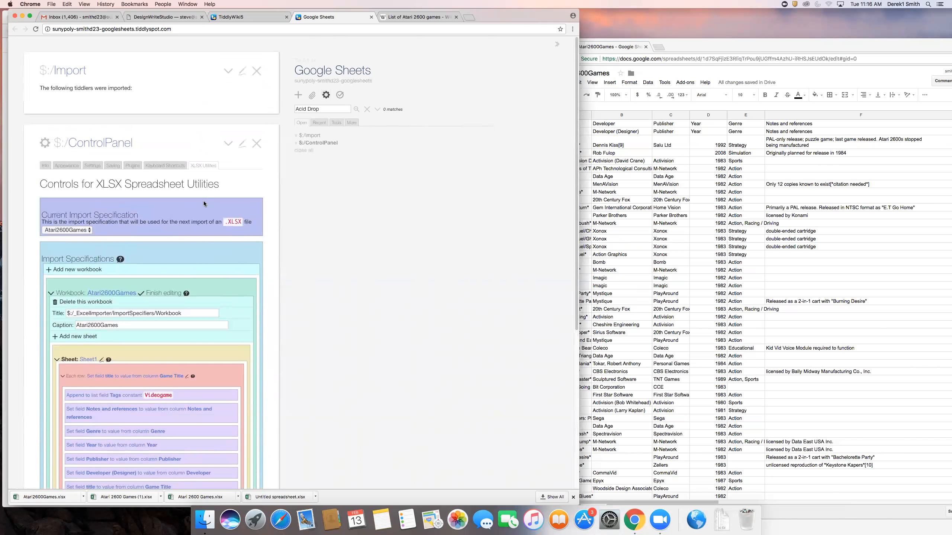
Close the $:/Import tiddler and save the wiki
left_click(256, 71)
left_click(340, 95)
Download the Atari2600Games spreadsheet in Microsoft Excel (.xlsx) format
left_click(694, 48)
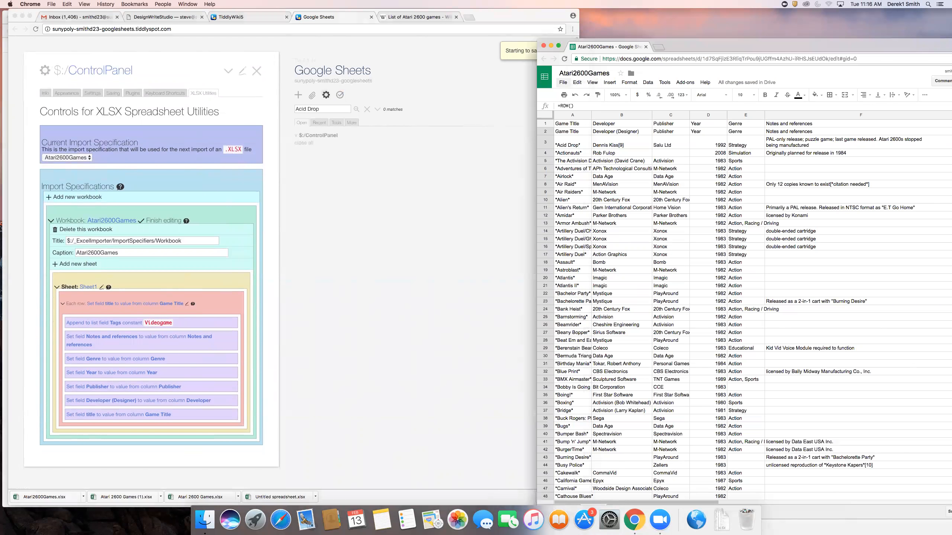
left_click(562, 82)
mouse_move(584, 199)
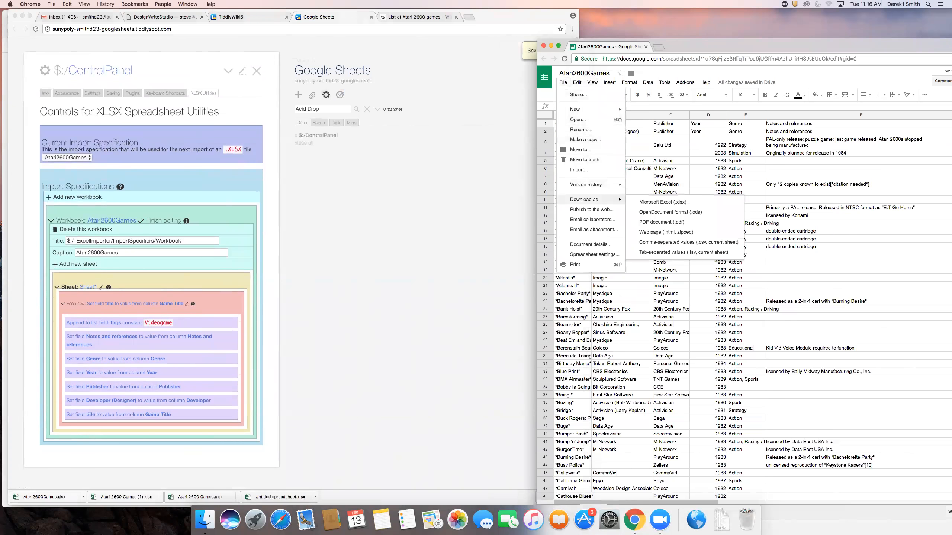
left_click(662, 202)
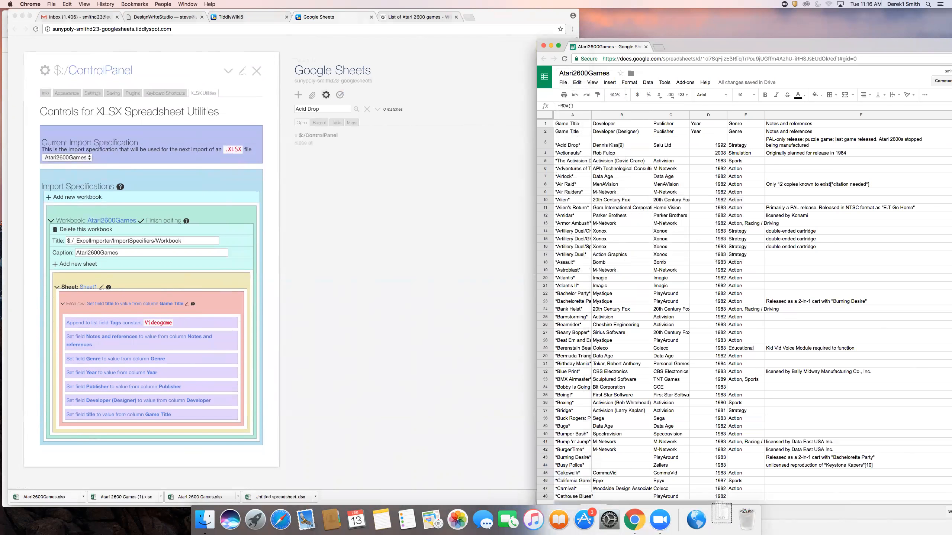
Rename the spreadsheet to NEw and download it in Microsoft Excel (.xlsx) format
left_click(609, 74)
left_click_drag(609, 74, 505, 69)
type("NEw")
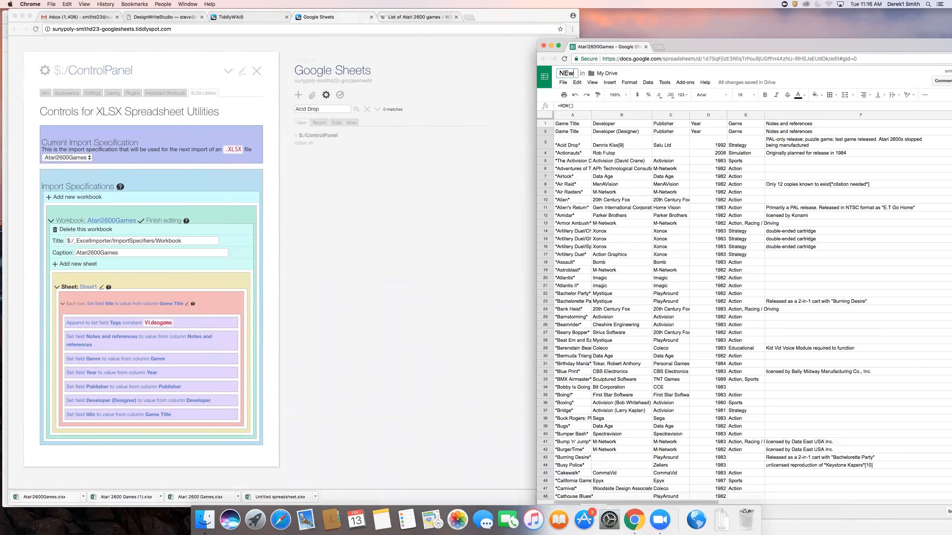
left_click(563, 82)
mouse_move(592, 199)
left_click(662, 202)
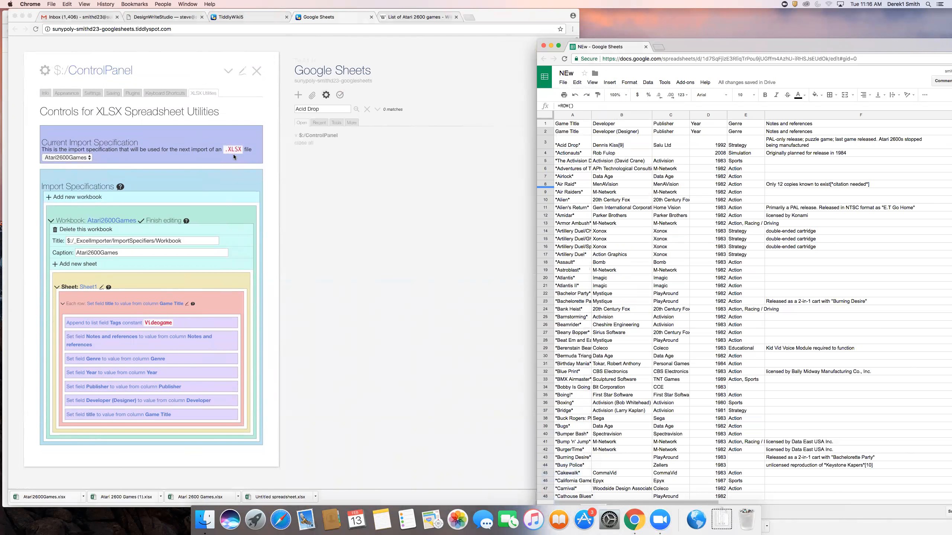
Open the Sheet1 specification and its row definition for editing in the wiki's Atari2600Games workbook
left_click(344, 255)
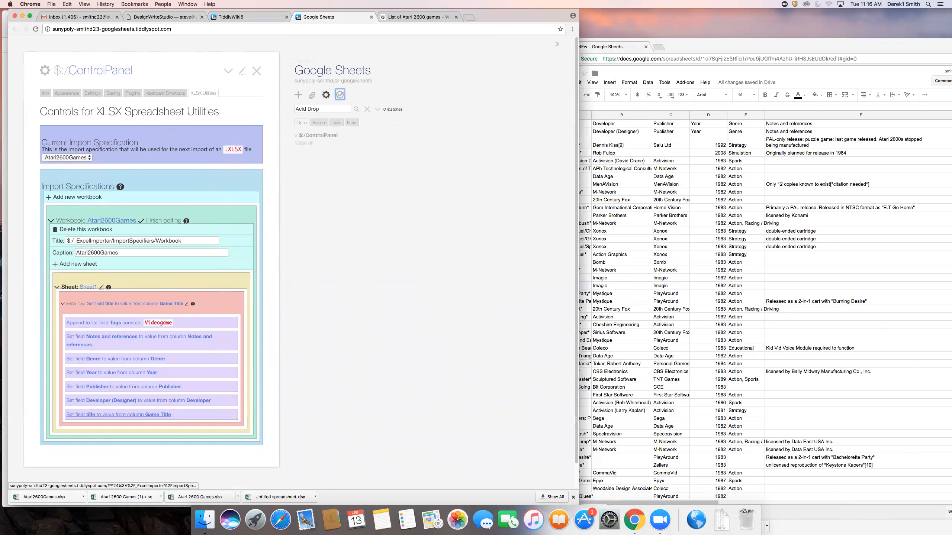
left_click(101, 287)
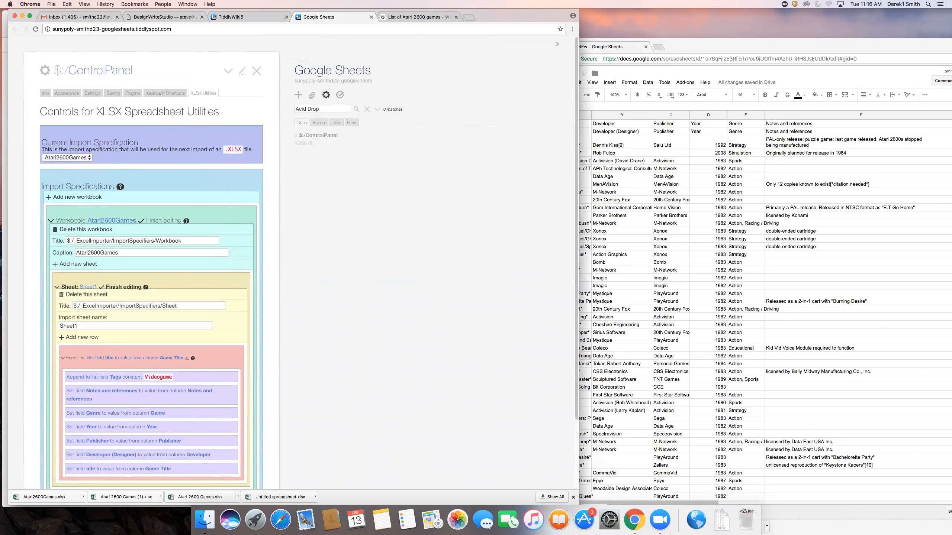
left_click(187, 359)
scroll(187, 358, "down", 8)
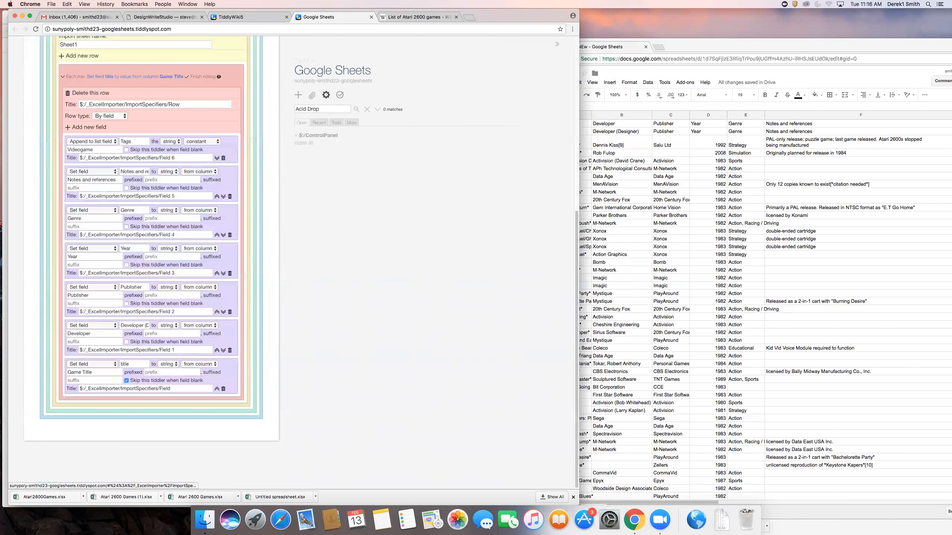
scroll(152, 244, "up", 1)
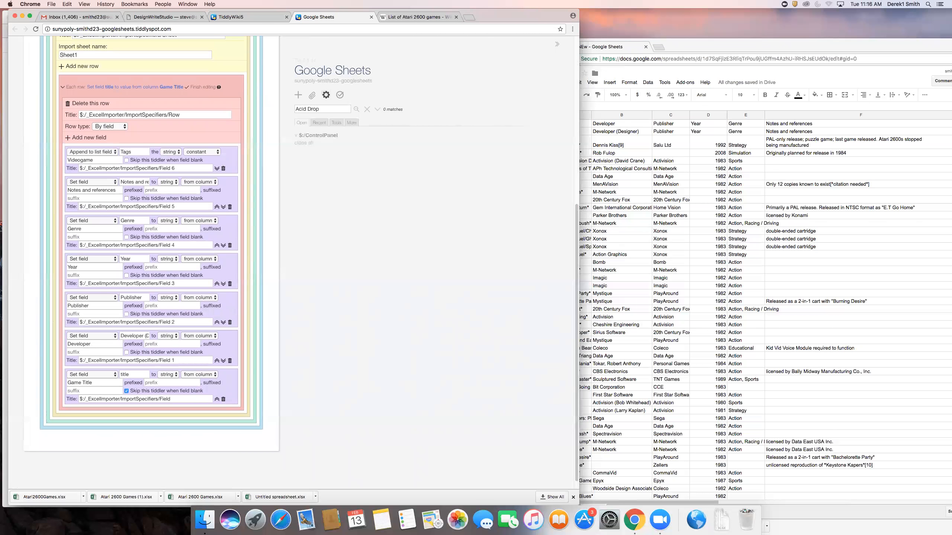
Add a new field to the Sheet1 row definition that sets title as a string from the column row
left_click(67, 138)
left_click_drag(148, 153, 116, 150)
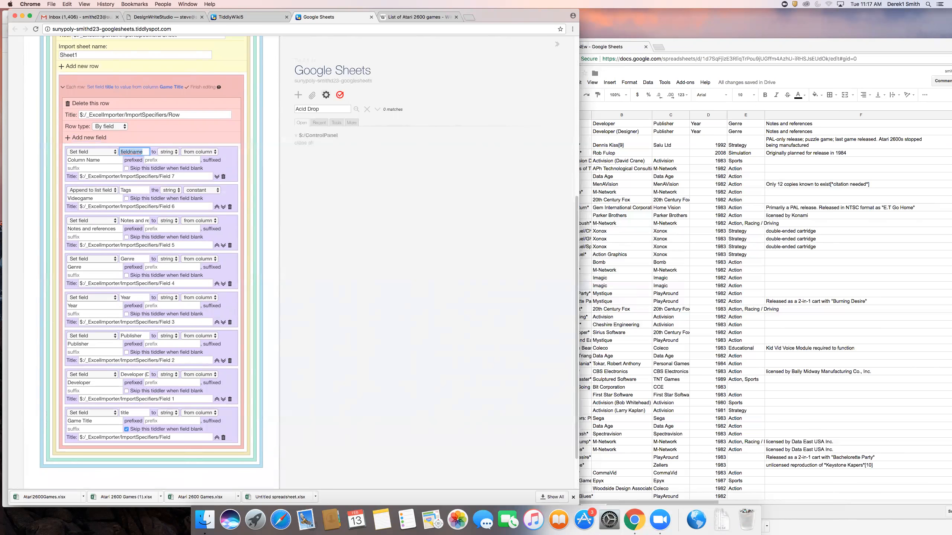
type("title")
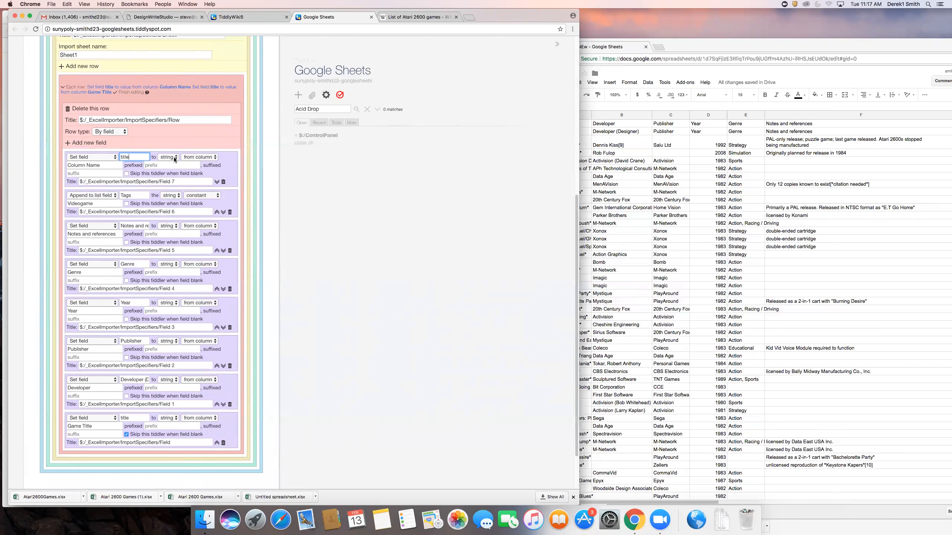
left_click(207, 157)
left_click(207, 157)
left_click_drag(104, 166, 64, 165)
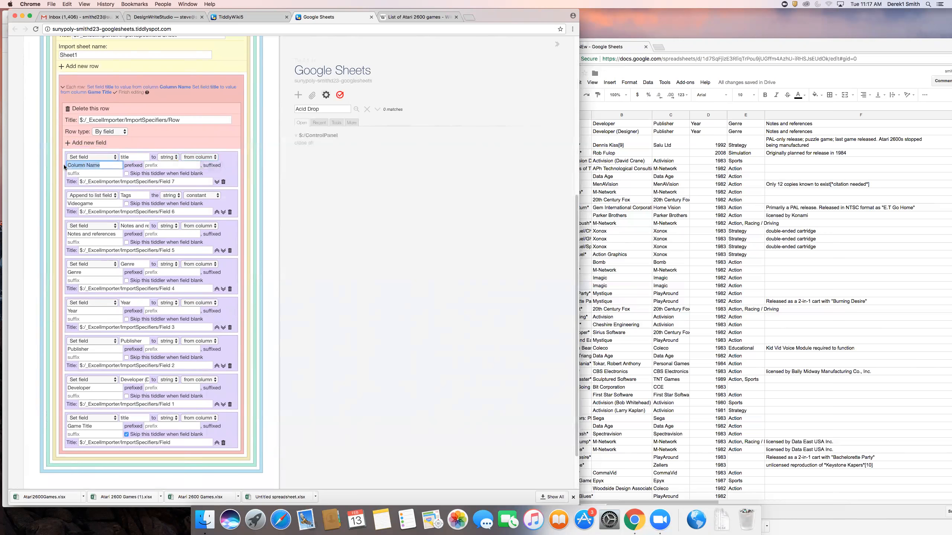
type("Ro")
key("BackSpace")
key("BackSpace")
type("row")
left_click(297, 311)
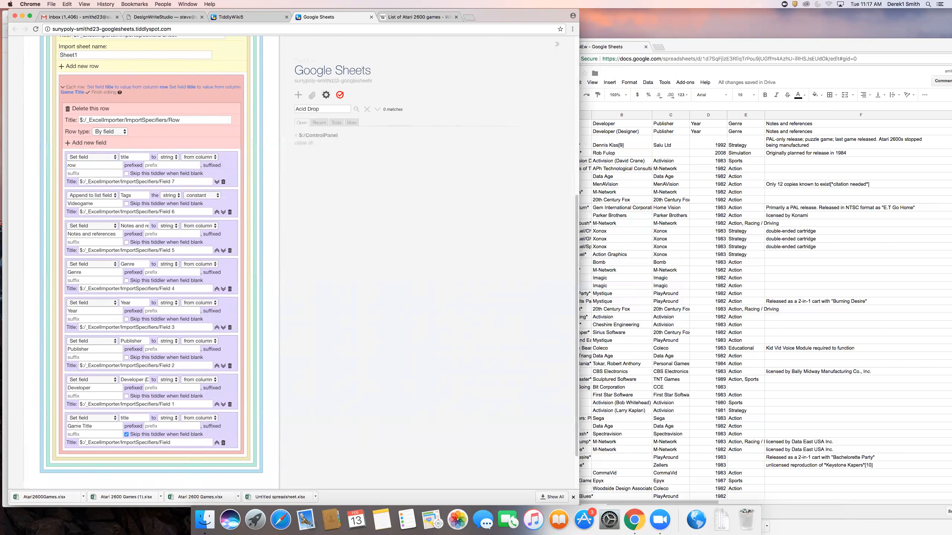
Rename the field filled from the Game Title column as Game_title
double_click(125, 418)
type("GAme")
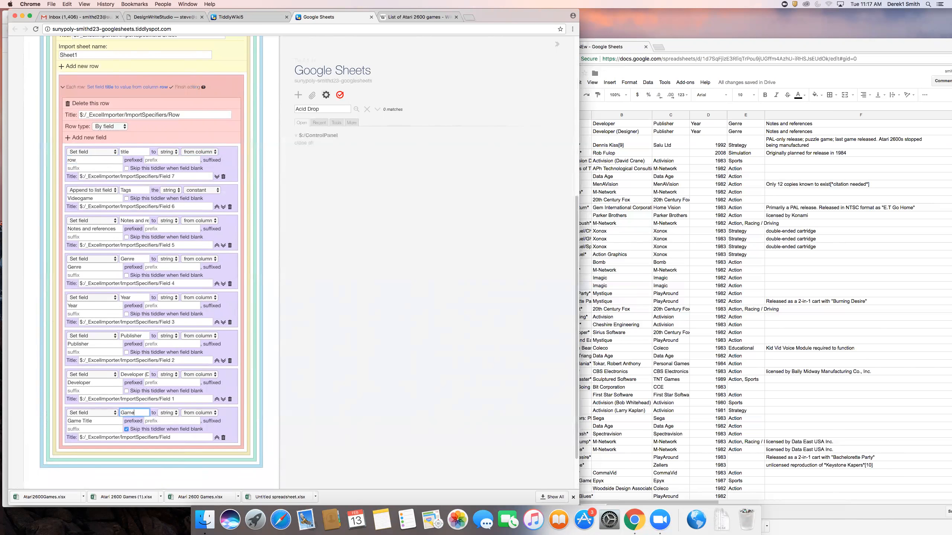
type("_title")
Change the initial letters of the Developer, Publisher, Year and Genre field names to lower case
left_click_drag(120, 375, 124, 374)
key("BackSpace")
left_click_drag(121, 336, 125, 336)
key("BackSpace")
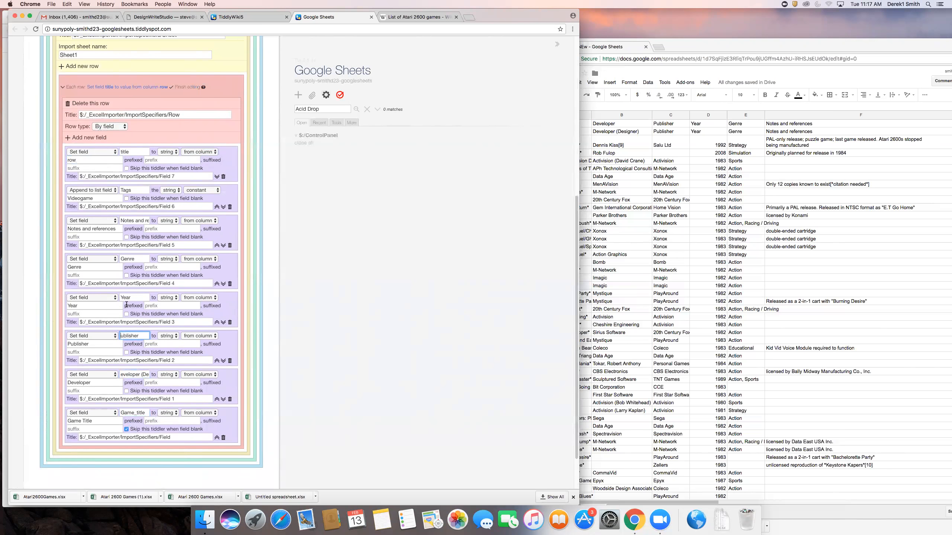
type("p")
left_click(120, 375)
type("d")
left_click(121, 297)
type("y")
left_click_drag(124, 259, 118, 258)
type("g")
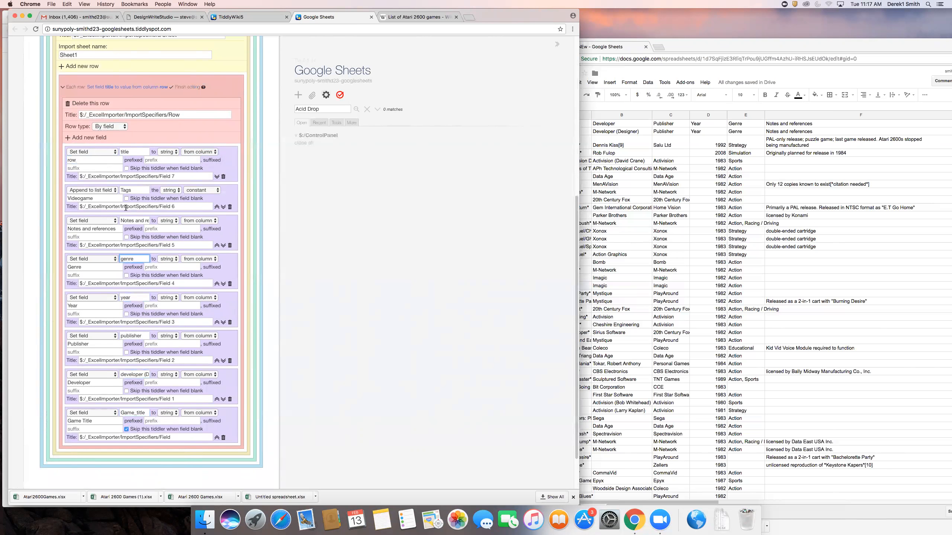
Change the notes and references, tags and game_title field names to lowercase initials and finish editing the row definition
left_click(119, 220)
type("n")
left_click_drag(124, 191, 116, 191)
type("t")
left_click_drag(125, 413, 120, 412)
type("g")
left_click(172, 87)
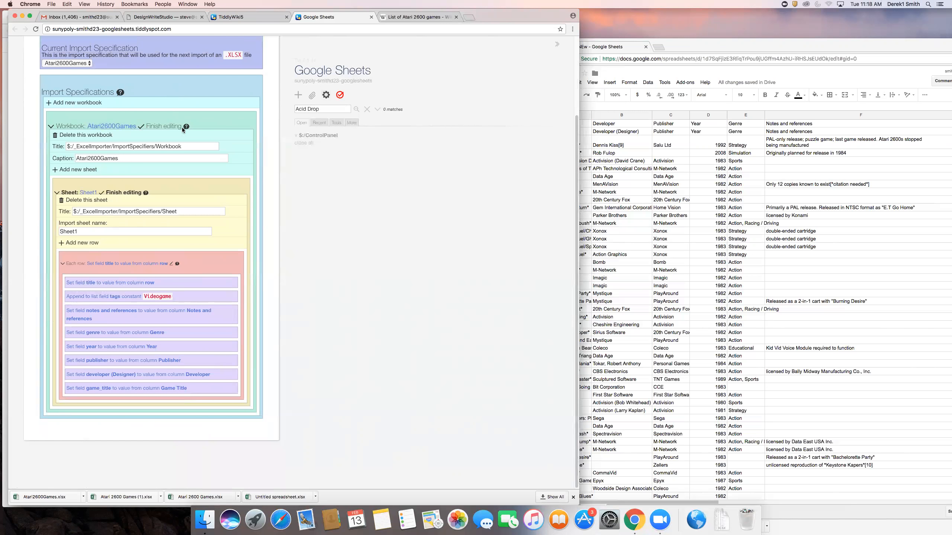
Save the wiki with the revised import specification and reload the page
left_click(339, 98)
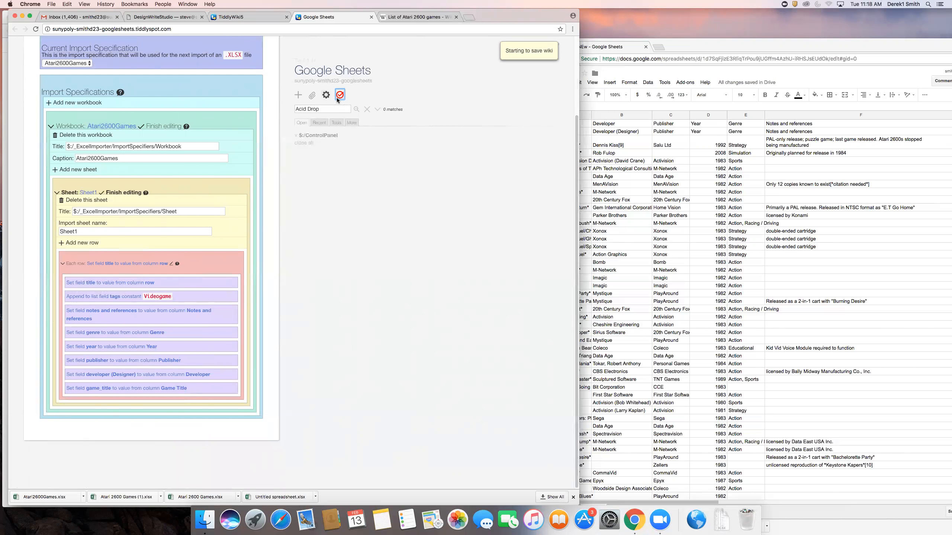
scroll(143, 69, "up", 5)
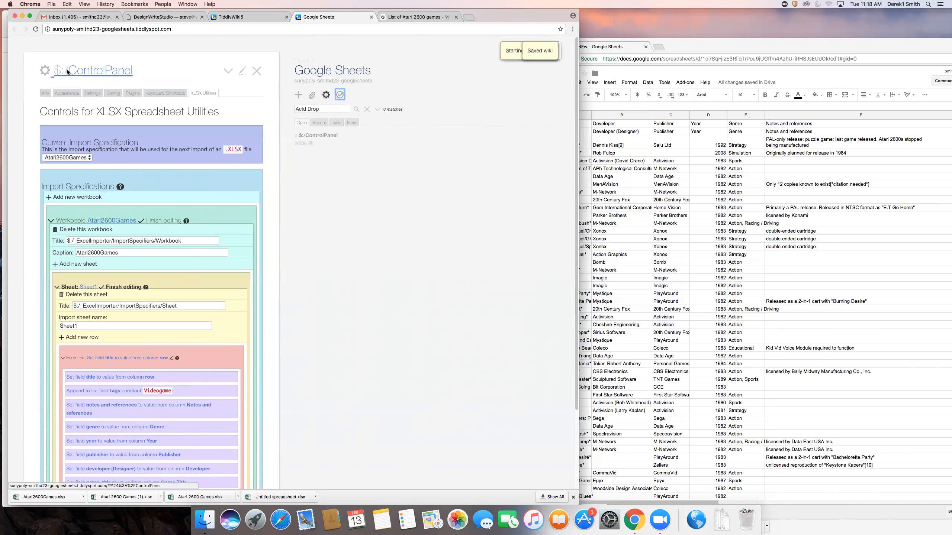
left_click(35, 30)
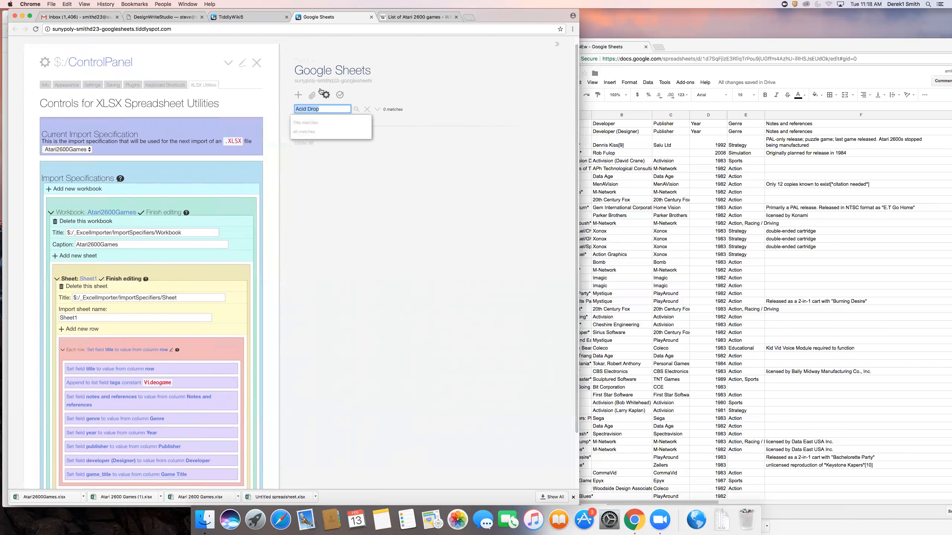
Import NEw.xlsx from the Downloads folder into the wiki
left_click(311, 96)
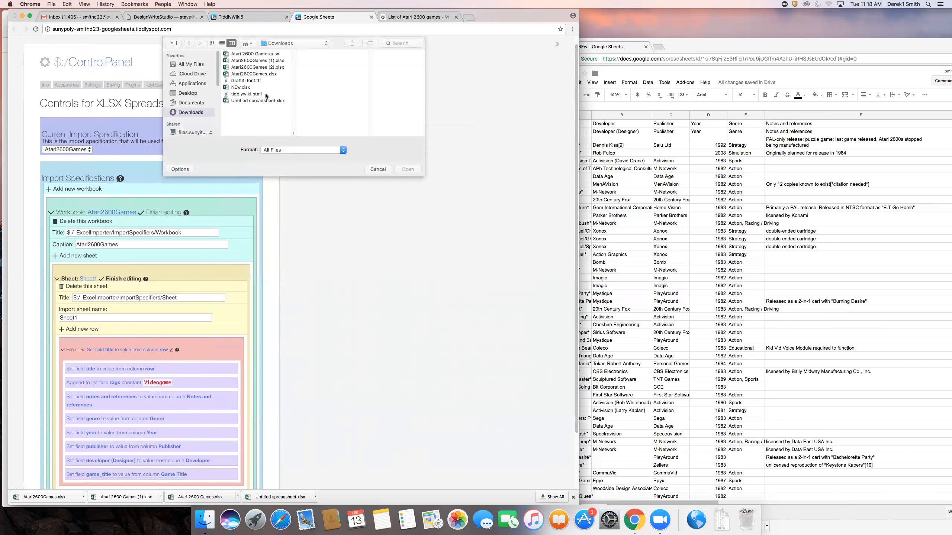
left_click(242, 88)
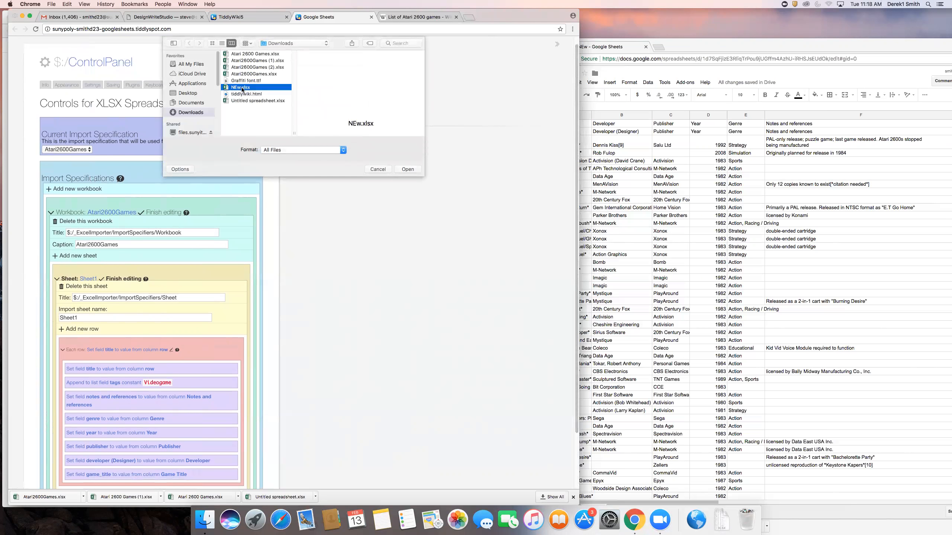
left_click(407, 169)
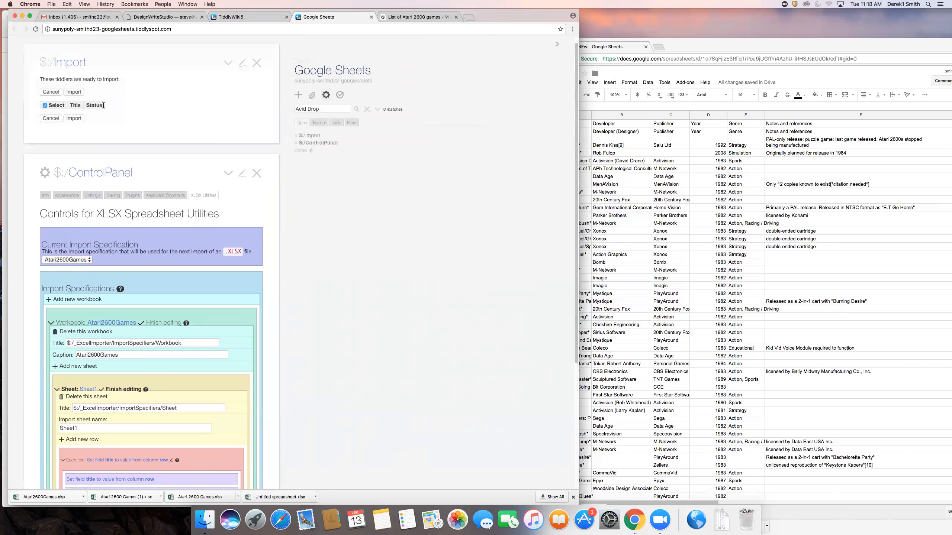
left_click(77, 118)
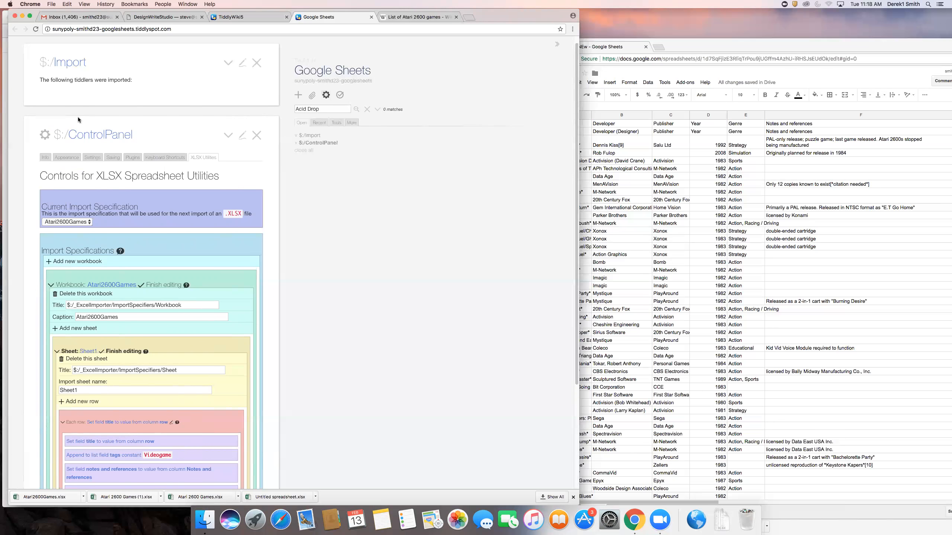
left_click(132, 162)
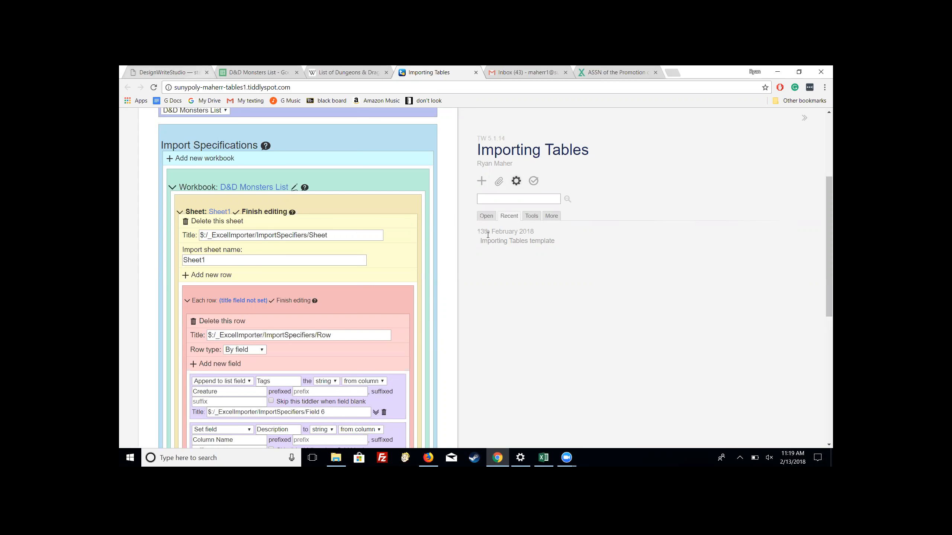
In the D&D Monsters List row definition, rename the Tags and Description fields as tags and description
scroll(474, 285, "down", 1)
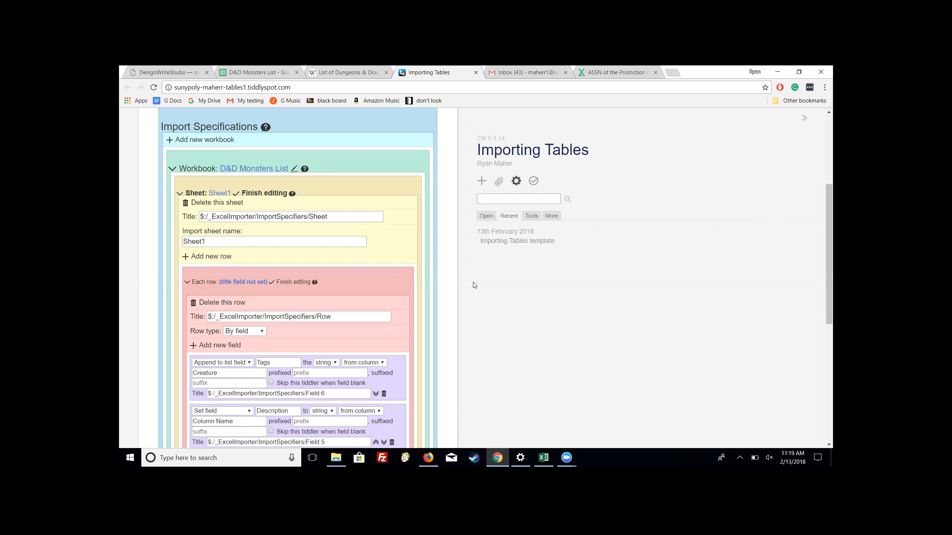
scroll(473, 285, "down", 5)
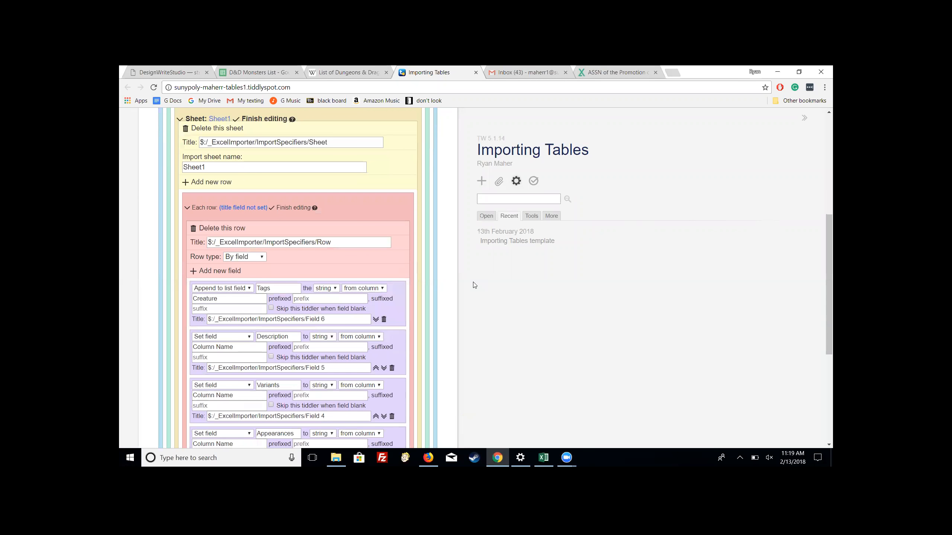
scroll(474, 285, "down", 1)
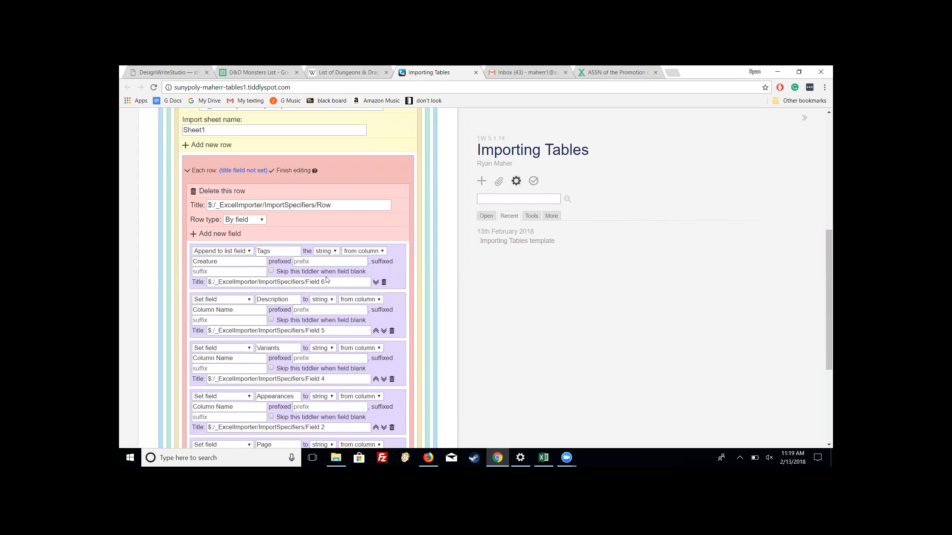
left_click(261, 251)
key("BackSpace")
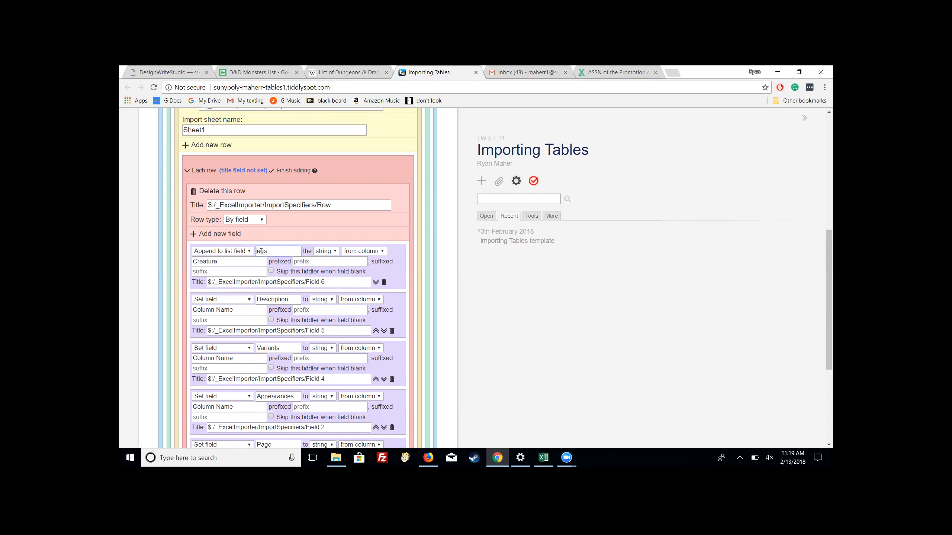
type("t")
left_click(263, 299)
key("BackSpace")
type("d")
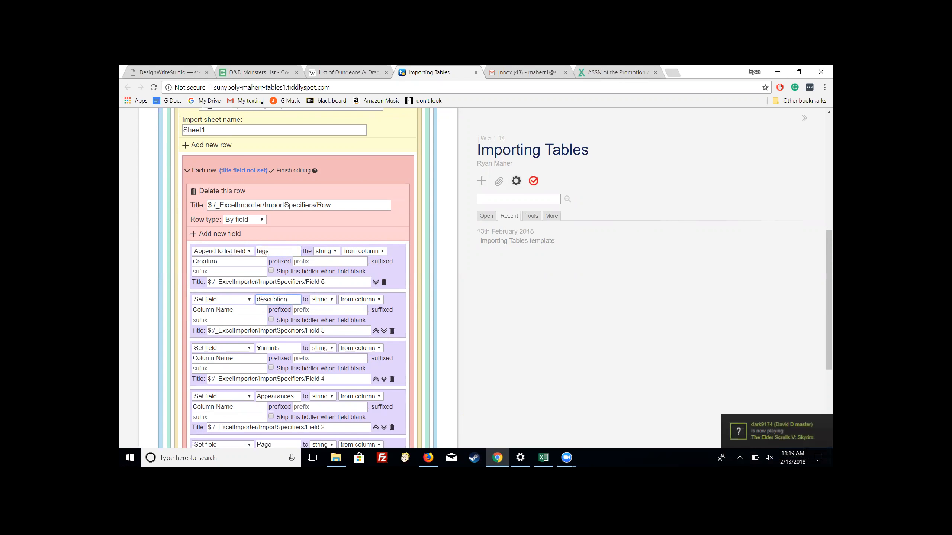
Rename the Variants and Appearances fields as variants and appearances
left_click(261, 347)
key("BackSpace")
type("v")
left_click(260, 397)
key("BackSpace")
type("a")
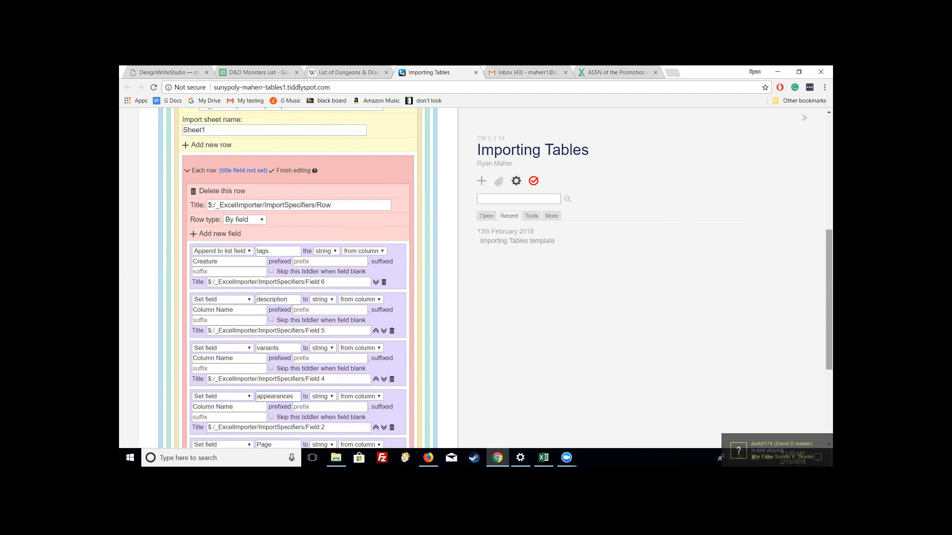
Rename the Page and Creature fields as page and creature
scroll(274, 286, "down", 4)
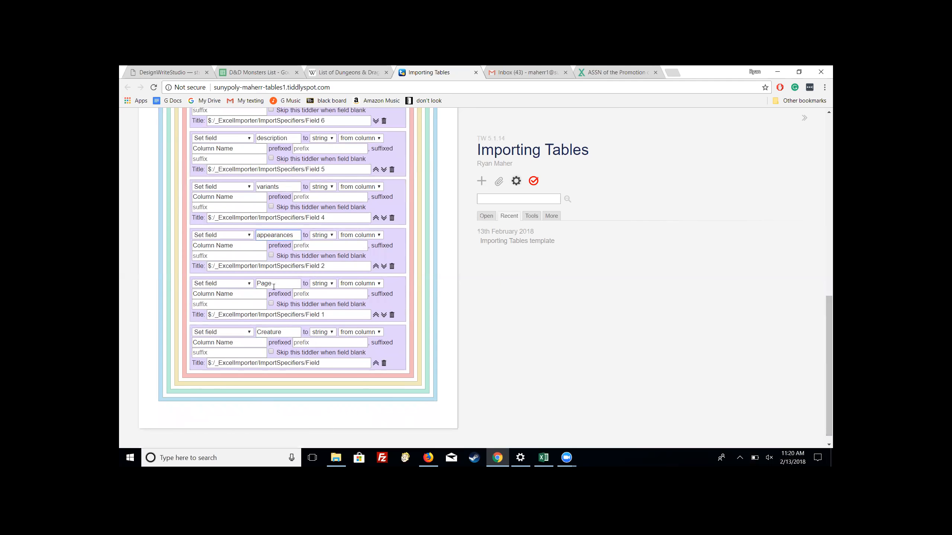
left_click(260, 284)
key("BackSpace")
type("p")
left_click(261, 332)
key("BackSpace")
type("c")
Add a new field to the D&D Monsters List row definition and name it title
left_click_drag(829, 341, 829, 293)
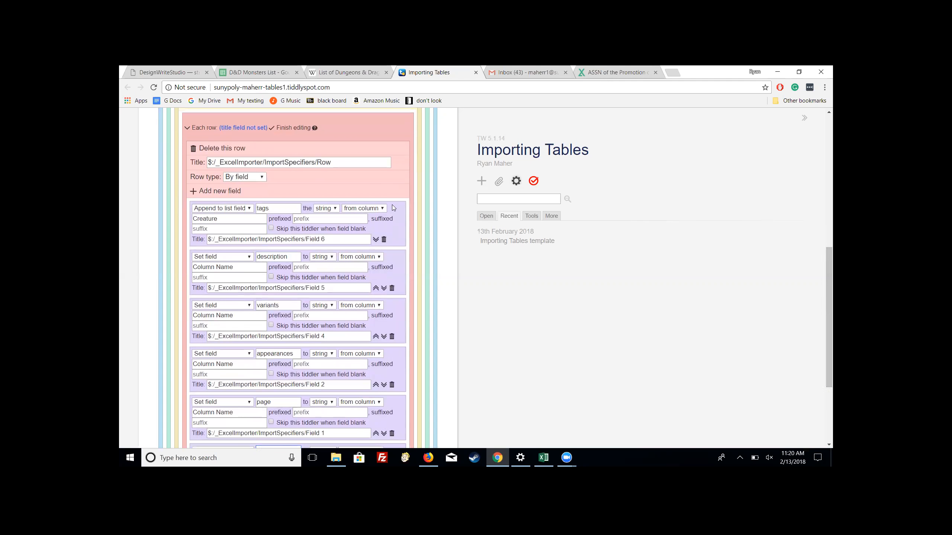
left_click(223, 191)
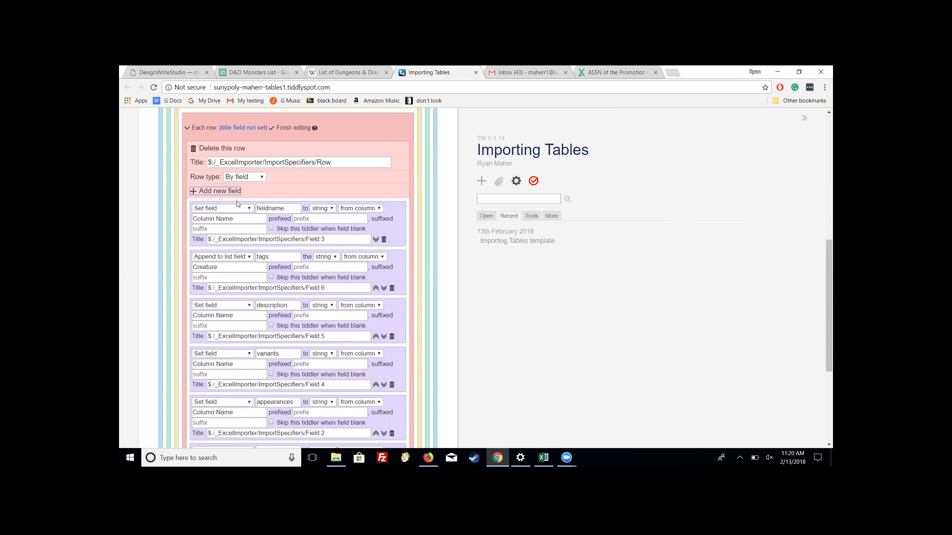
left_click(284, 208)
key("BackSpace")
key("BackSpace")
key("BackSpace")
key("BackSpace")
key("BackSpace")
key("BackSpace")
key("BackSpace")
key("BackSpace")
key("BackSpace")
type("title")
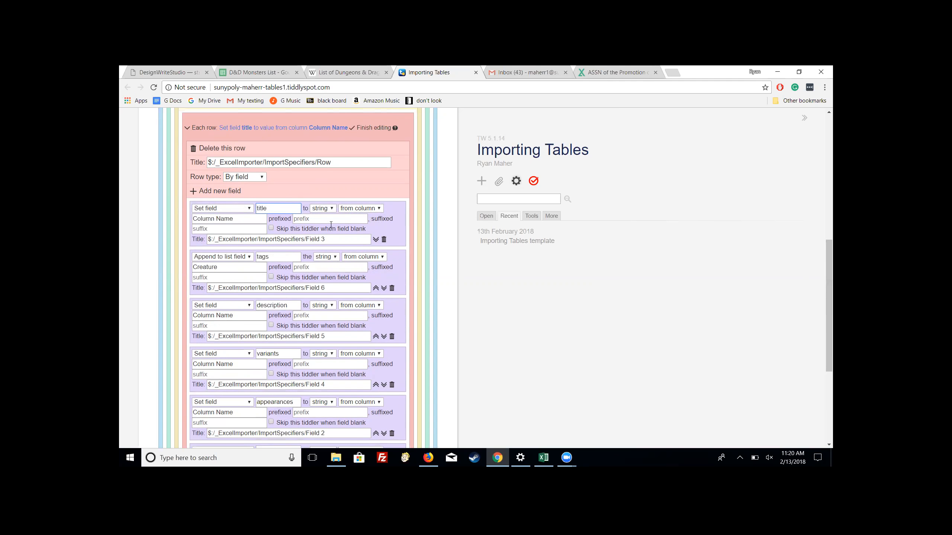
Open the title field's column name for editing and switch to the D&D Monsters List workbook in Excel
left_click(254, 218)
mouse_move(544, 457)
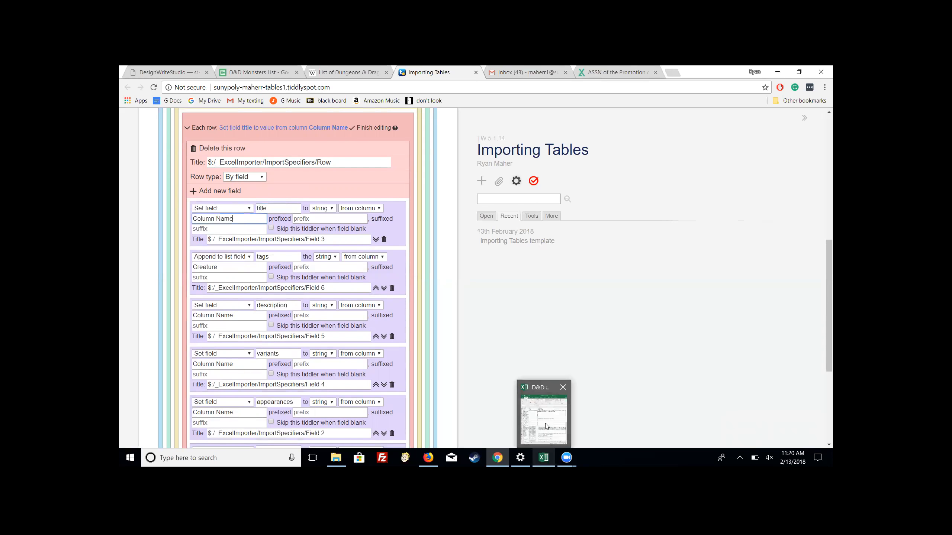
left_click(544, 424)
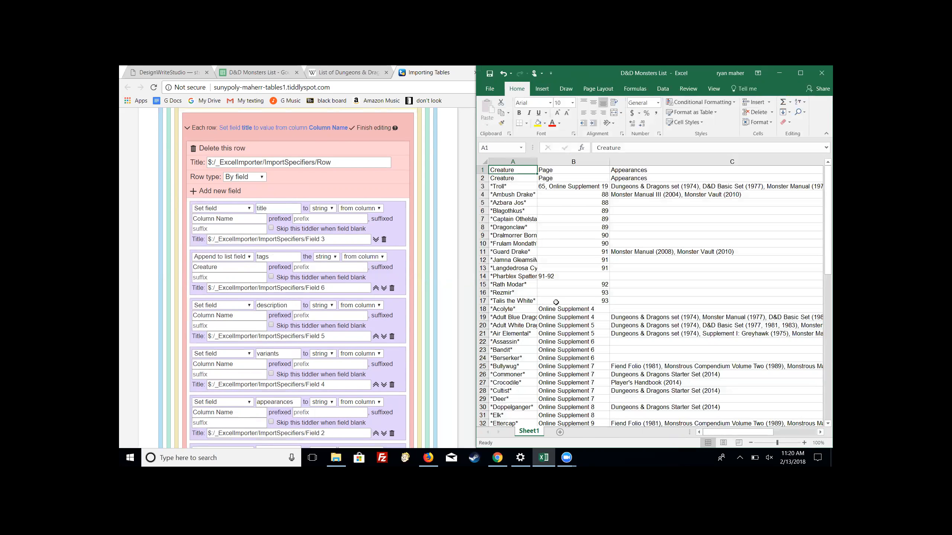
Examine the Creature column of Sheet1 from the Acolyte entry down to the end of the list
left_click(518, 307)
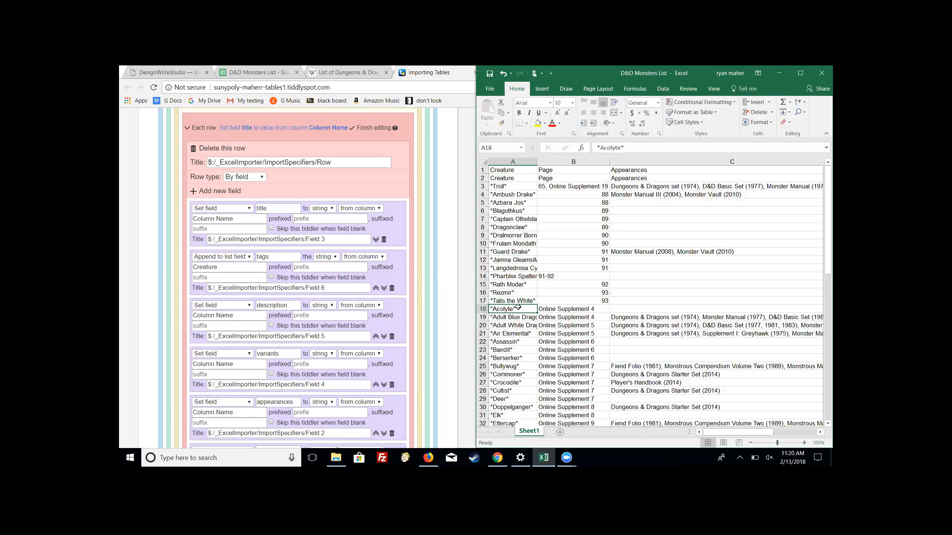
key("Down")
key("Down")
key("Down")
key("Down")
key("Down")
key("Down")
key("Down")
key("Down")
key("Down")
key("Down")
key("Down")
key("Down")
key("Down")
key("Down")
key("Down")
key("Down")
key("Down")
key("Down")
key("Down")
key("Down")
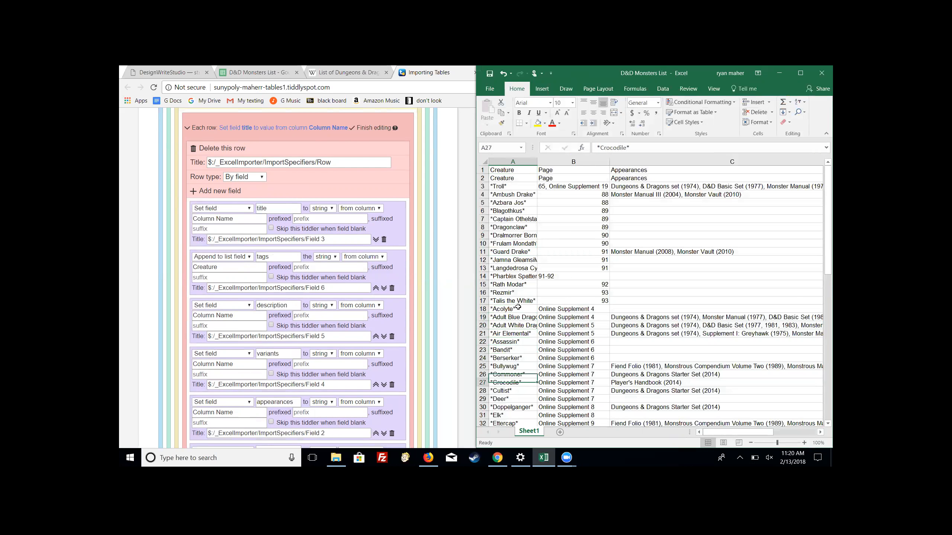
key("Down")
key("Down")
key("Down")
key("Down")
key("Down")
key("Down")
key("Down")
key("Down")
key("Down")
key("Down")
key("Down")
key("Down")
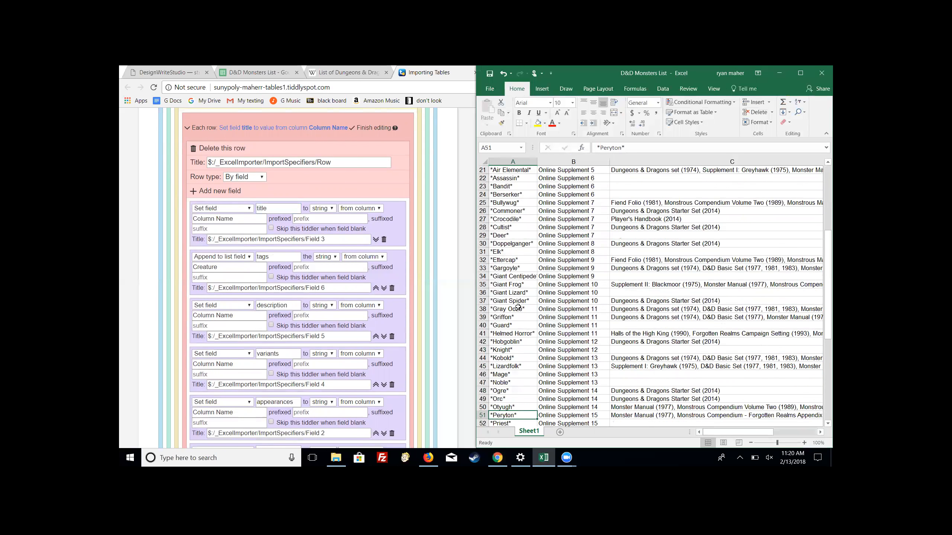
key("Down")
key("Down")
key("Down")
key("Down")
key("Down")
key("Down")
key("Down")
key("Down")
key("Down")
key("Down")
key("Down")
key("Down")
key("Down")
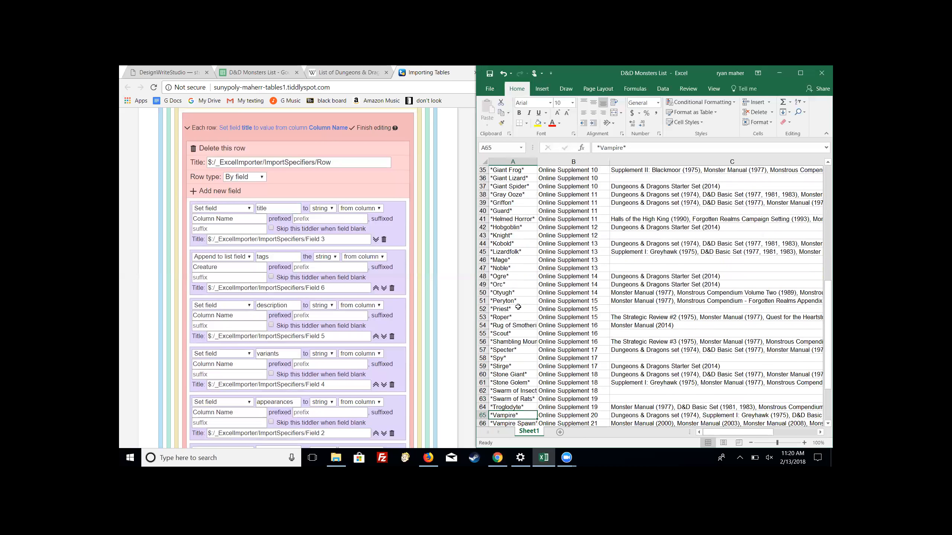
key("Down")
key("Down")
key("Down")
key("Down")
key("Down")
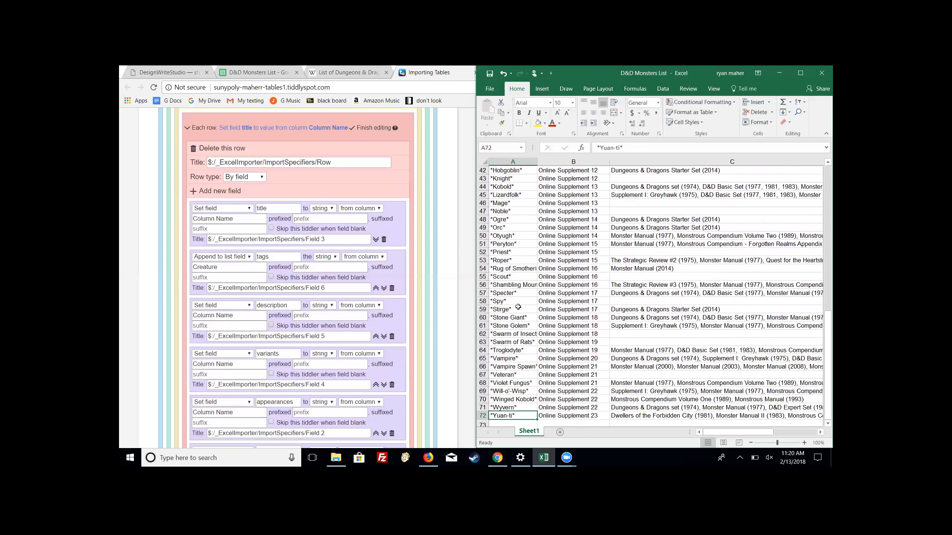
Maximise the D&D Monsters List workbook and try to strip all asterisks from Sheet1 by replacing every * with nothing
left_click(800, 73)
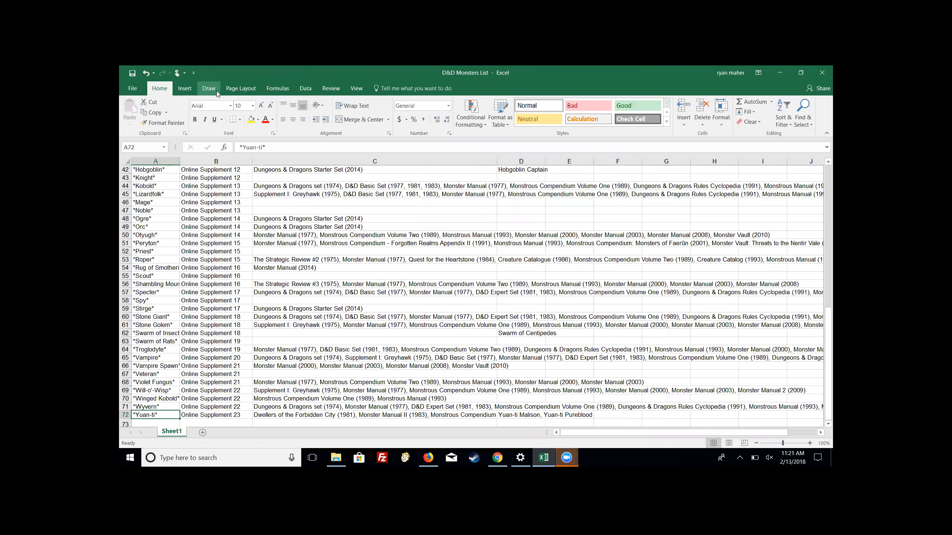
left_click(186, 90)
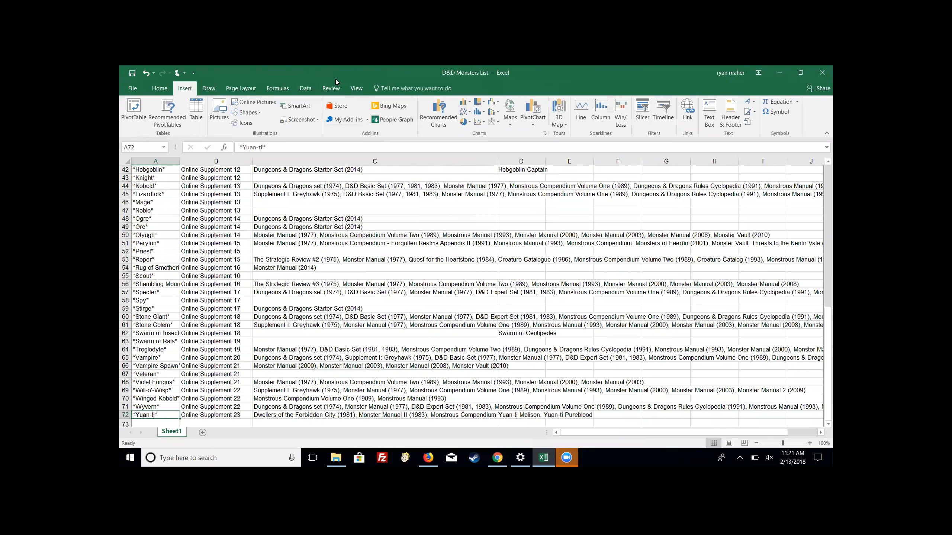
left_click(162, 89)
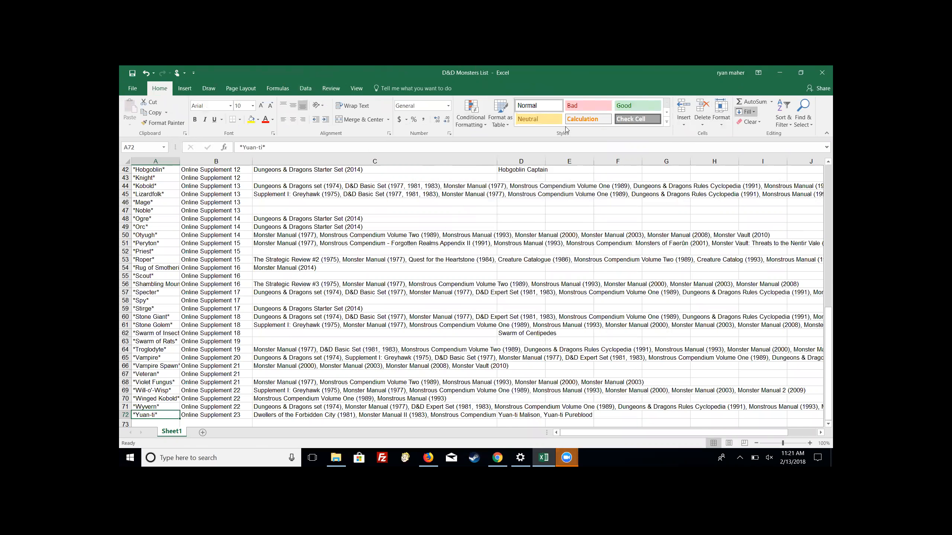
left_click(167, 114)
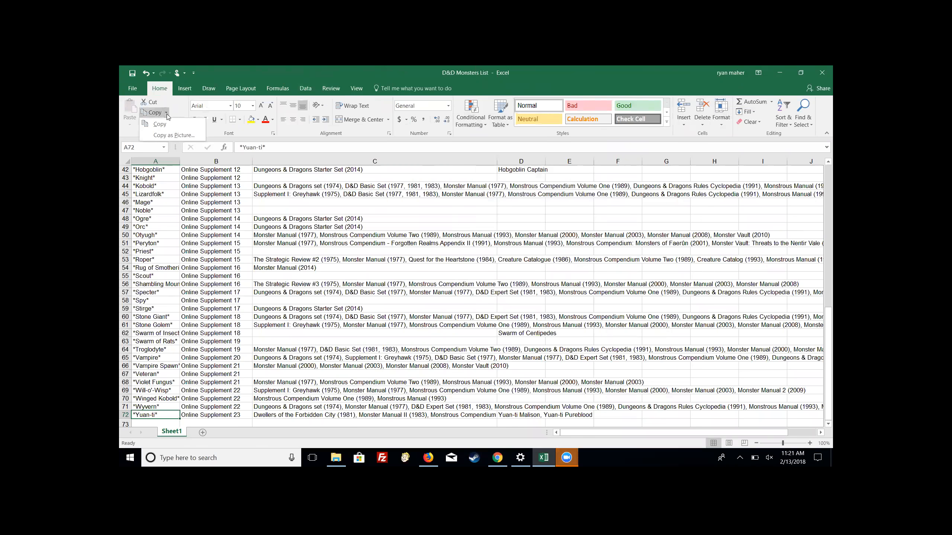
left_click(166, 113)
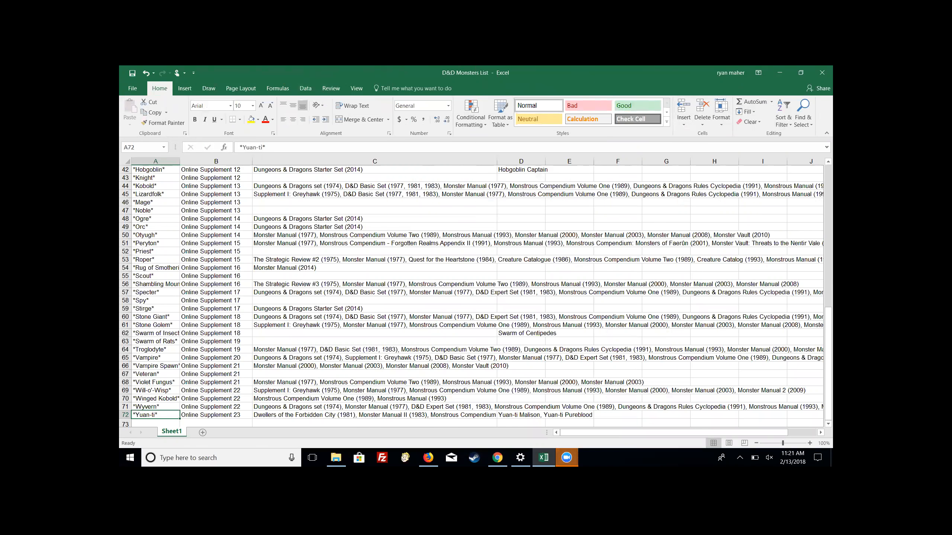
left_click(811, 124)
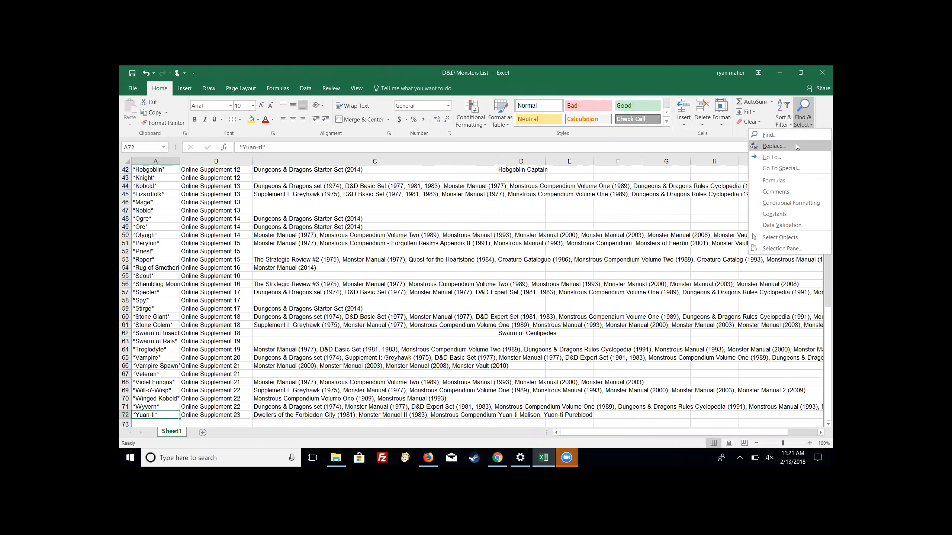
left_click(774, 146)
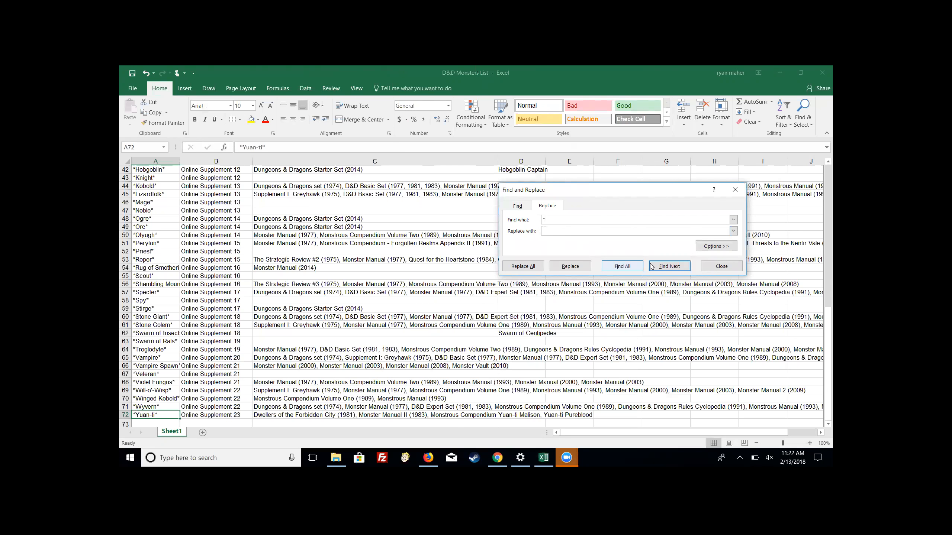
left_click(670, 266)
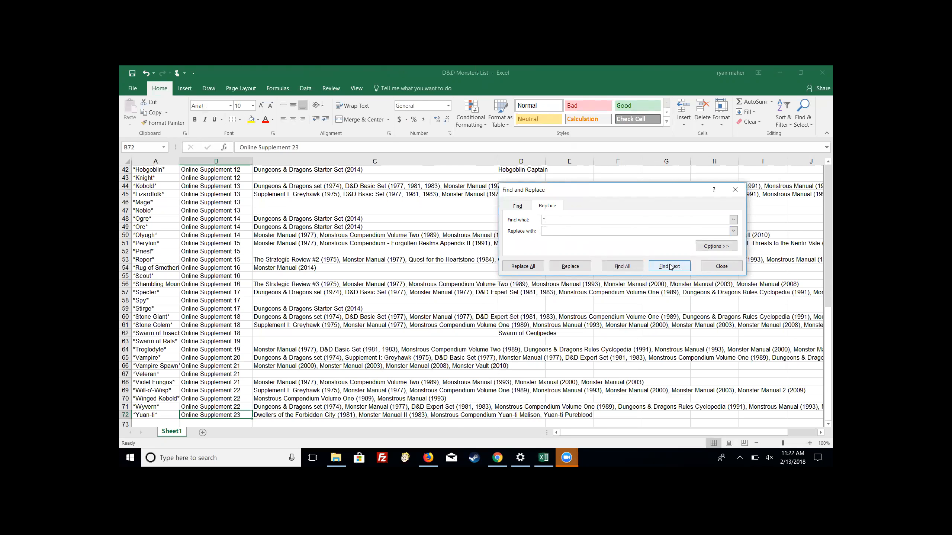
left_click(524, 267)
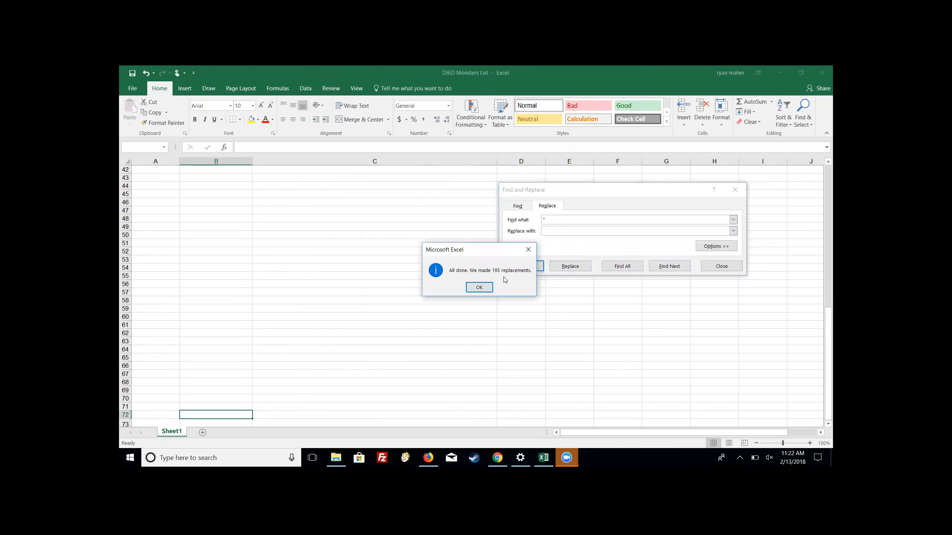
left_click(486, 288)
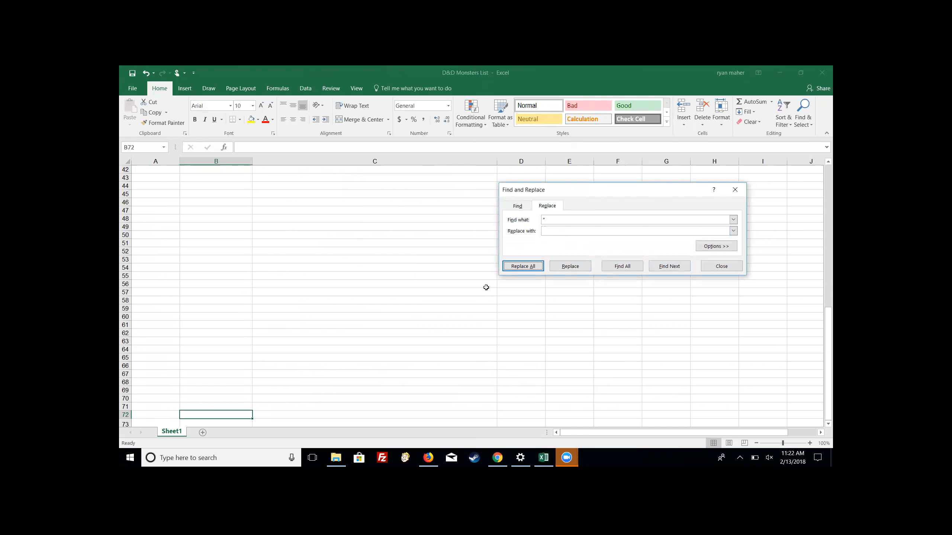
Check the cells up to the start of Sheet1 and undo the last Replace All
left_click(363, 307)
key("Up")
key("Up")
key("Up")
key("Up")
key("Up")
key("Up")
key("Up")
key("Up")
key("Up")
key("Up")
key("Up")
key("Up")
key("Up")
key("Up")
key("Up")
key("Up")
key("Up")
key("Up")
key("Up")
key("Up")
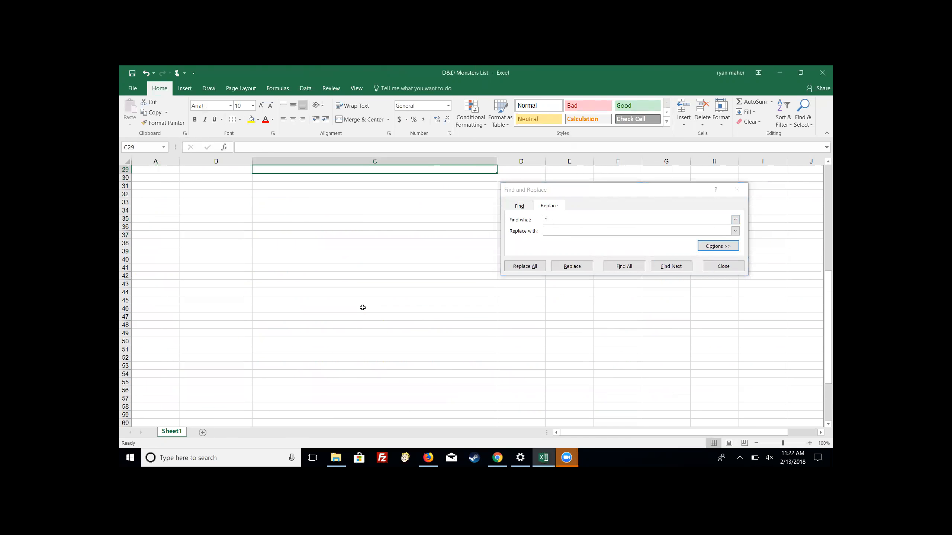
key("Up")
key("Up")
key("Up")
key("Up")
key("Up")
key("Up")
key("Up")
key("Up")
key("Up")
key("Up")
key("Up")
key("Up")
key("Up")
key("Up")
key("Up")
key("Up")
key("Up")
key("Up")
key("Up")
key("Up")
key("ctrl+z")
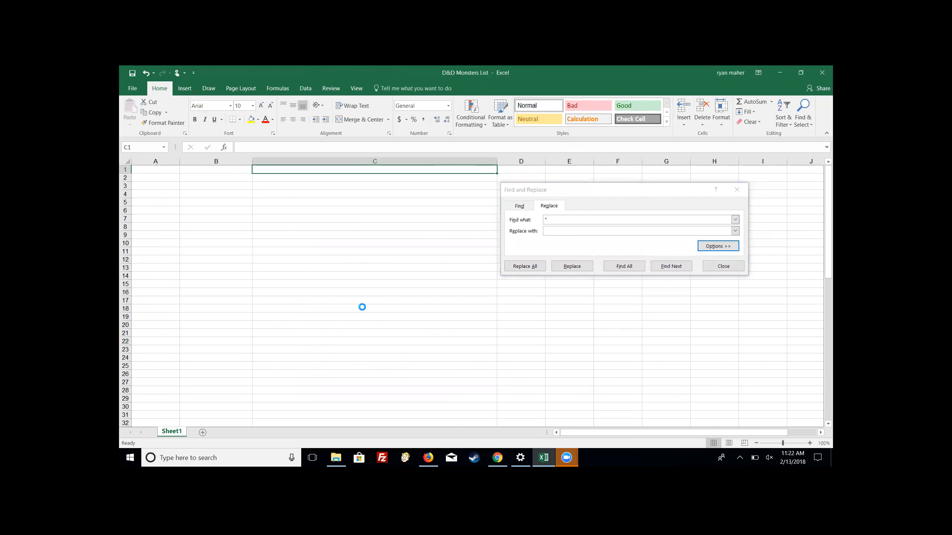
key("Return")
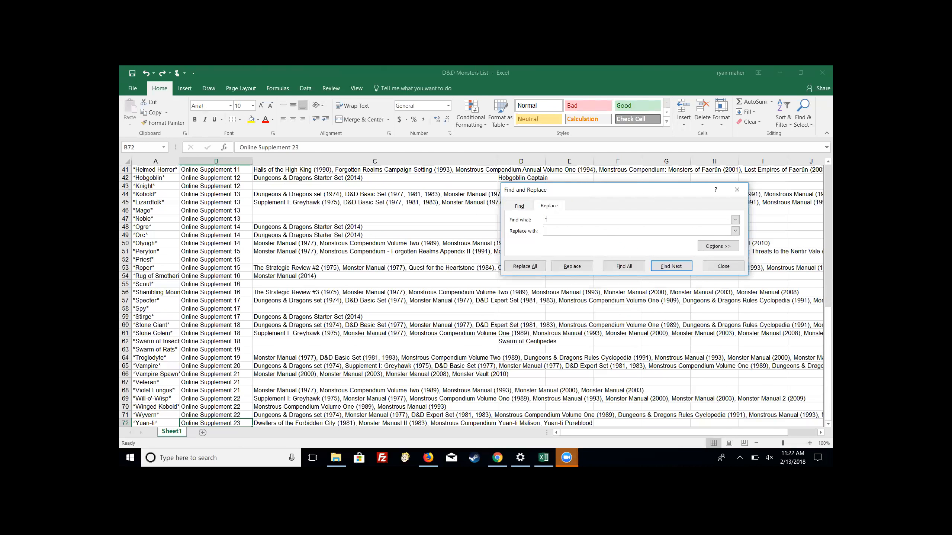
Try to remove a single asterisk from Sheet1 by replacing one occurrence of * with nothing
left_click_drag(828, 393, 684, 208)
left_click_drag(640, 233, 639, 230)
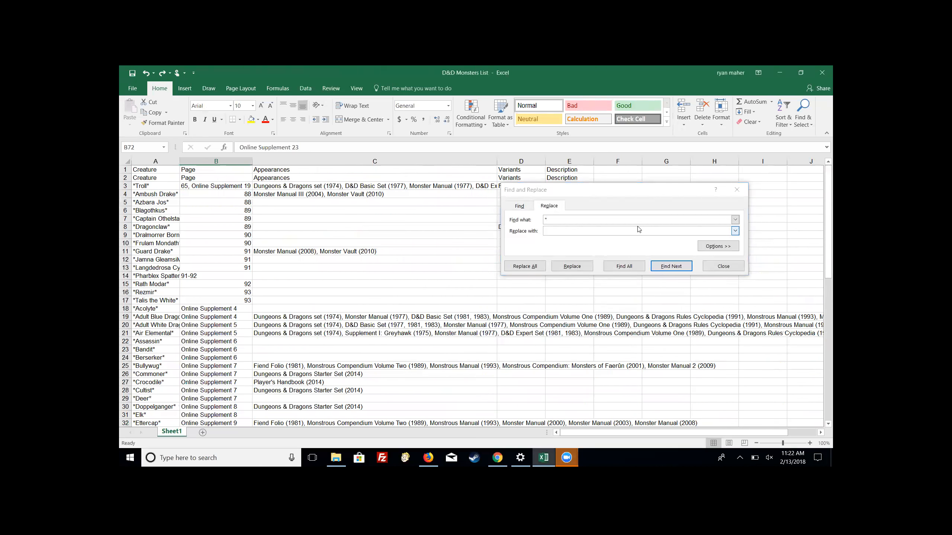
left_click(642, 229)
left_click(630, 221)
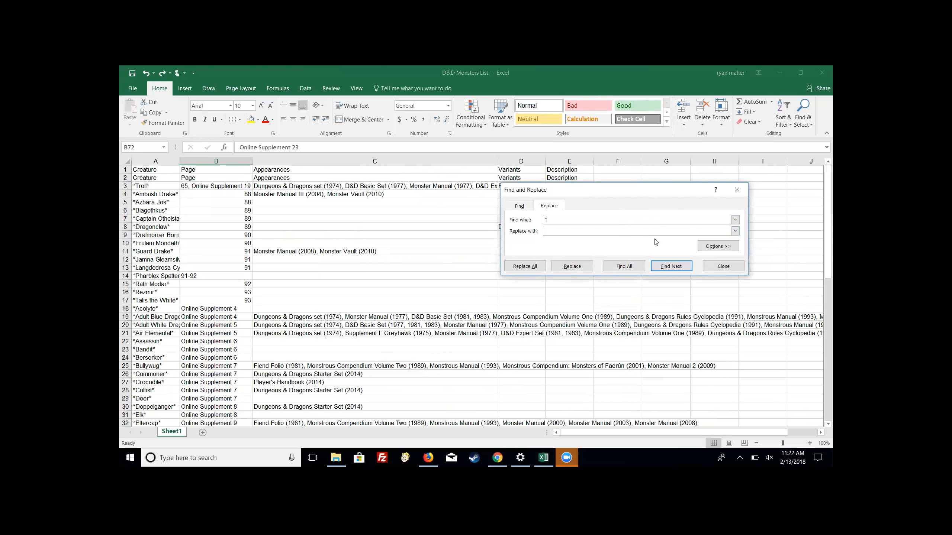
left_click(572, 266)
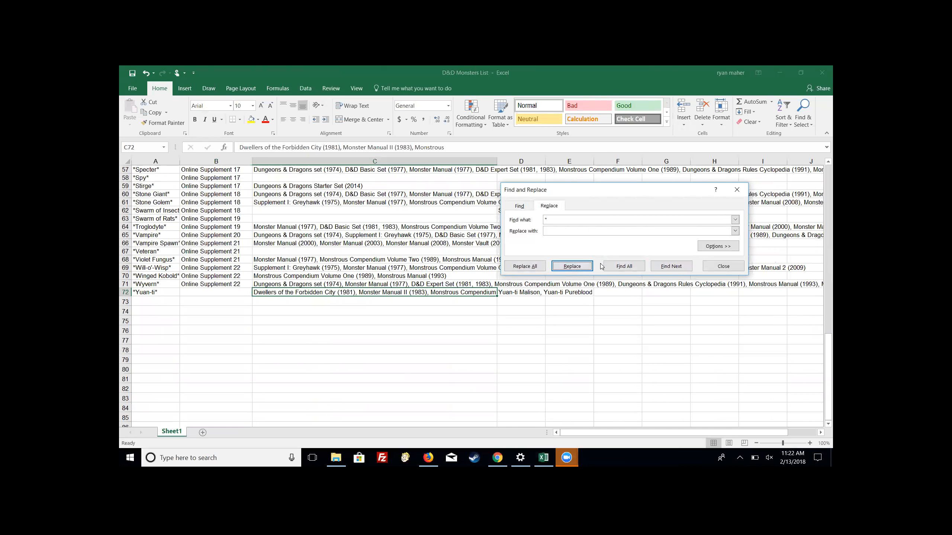
Close Find and Replace and undo the last single replacement
left_click(534, 313)
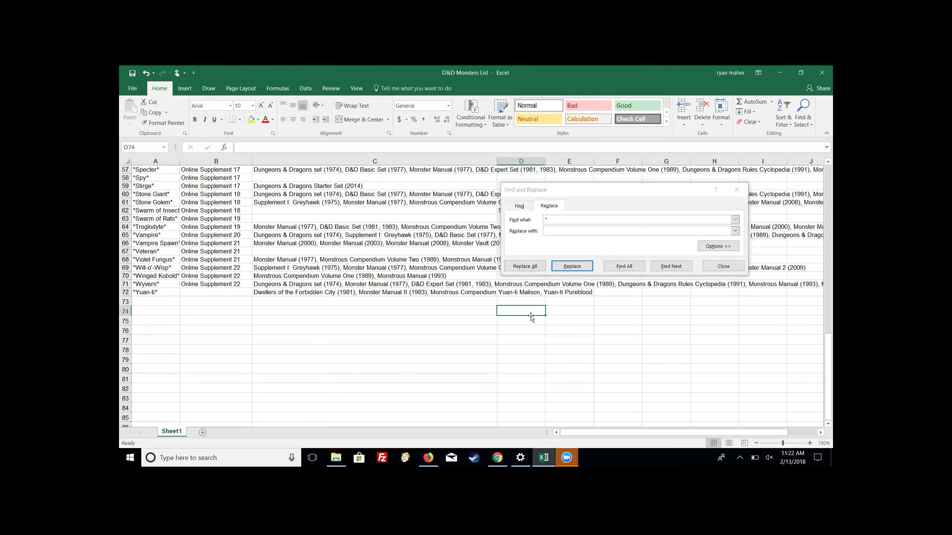
left_click(723, 266)
key("ctrl+z")
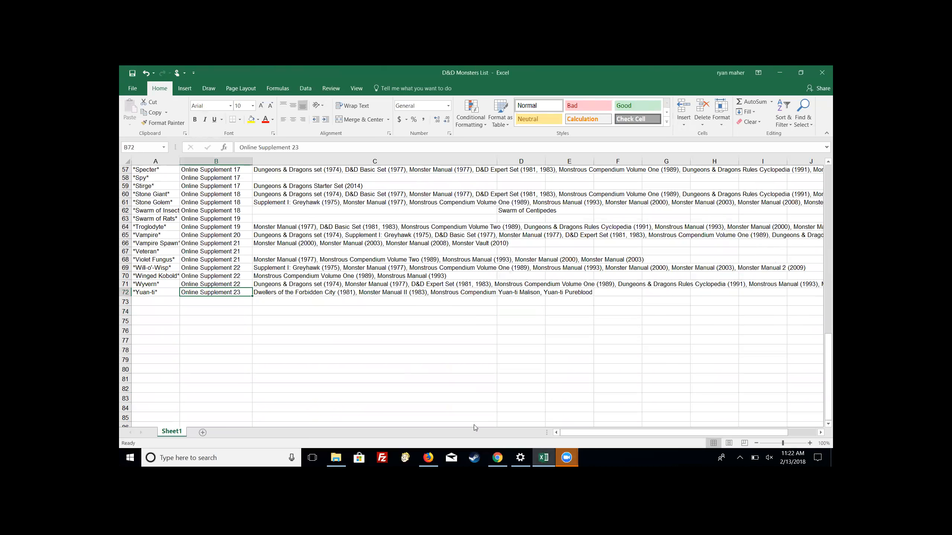
Switch to the Importing Tables wiki in Chrome, save its changes and reload the page
left_click(497, 458)
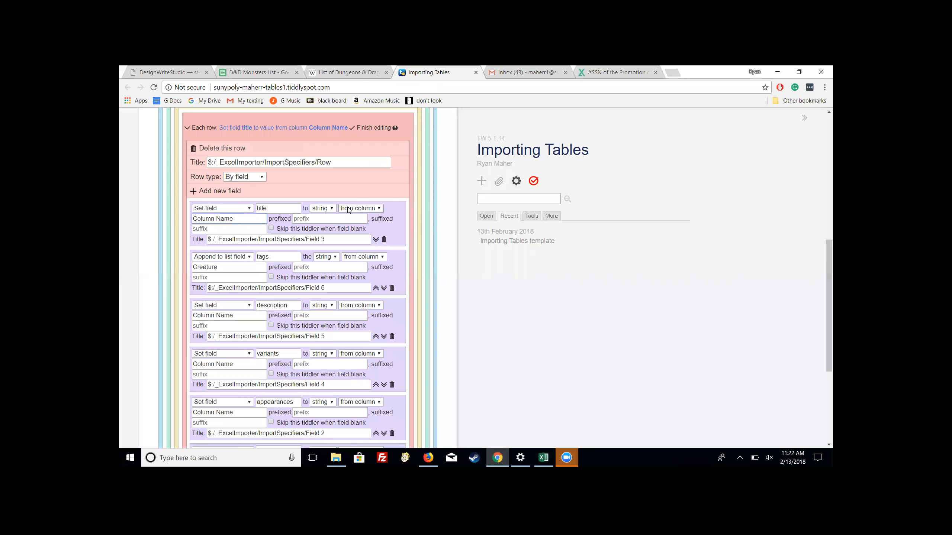
scroll(306, 184, "up", 5)
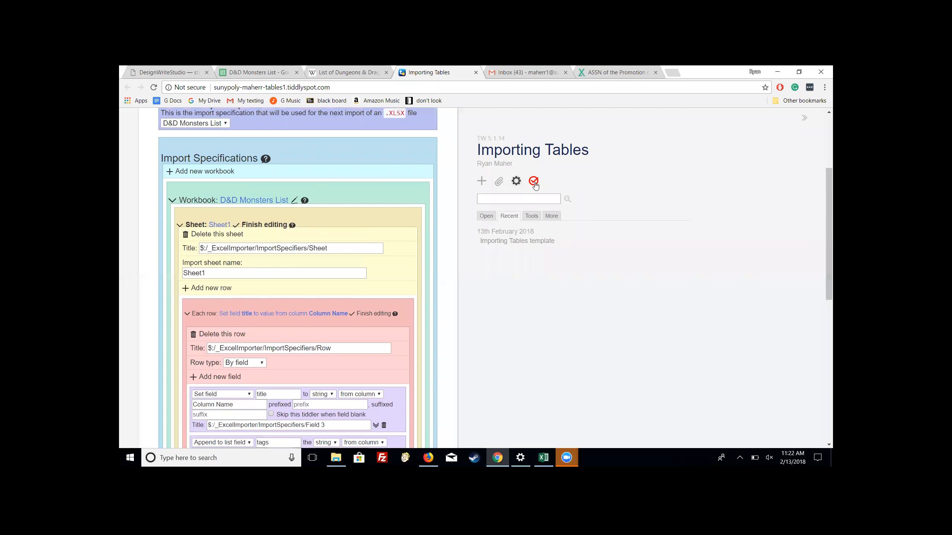
left_click(534, 182)
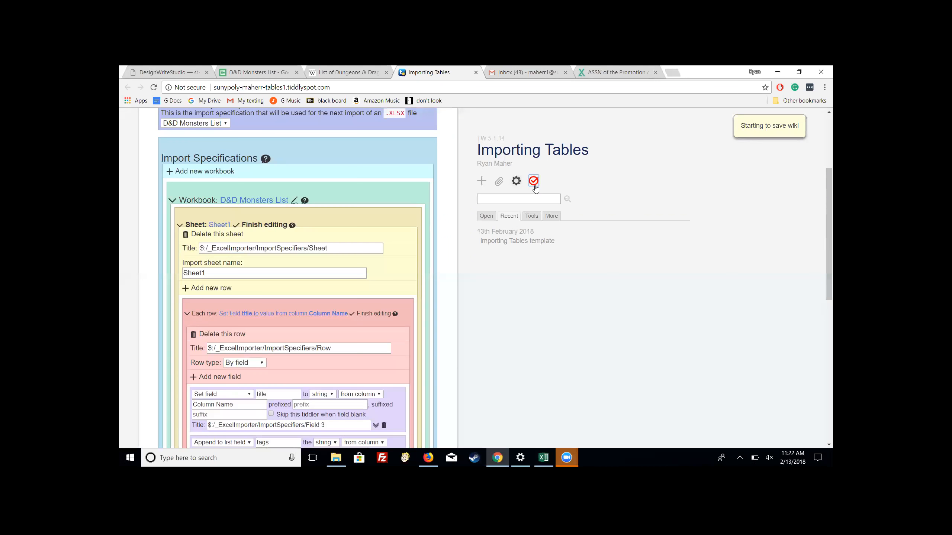
left_click(154, 88)
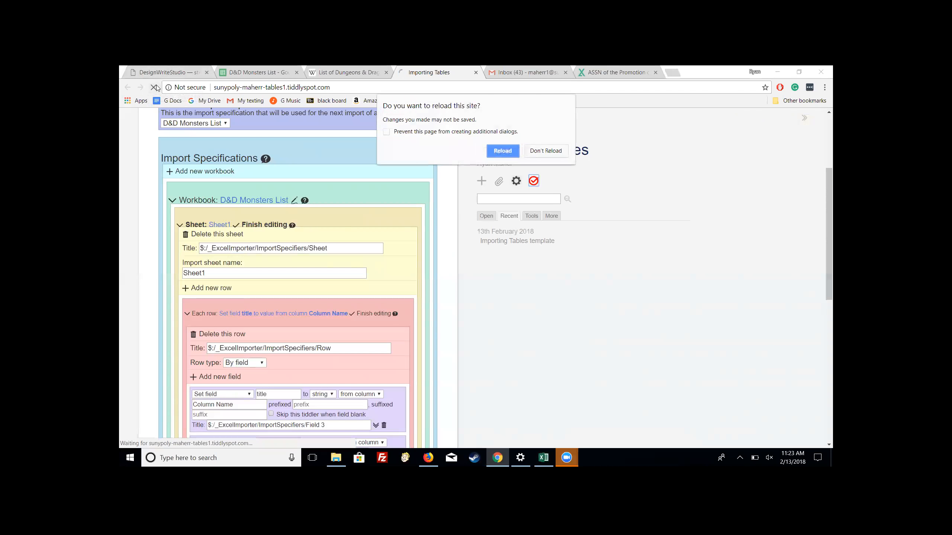
left_click(536, 151)
left_click(533, 181)
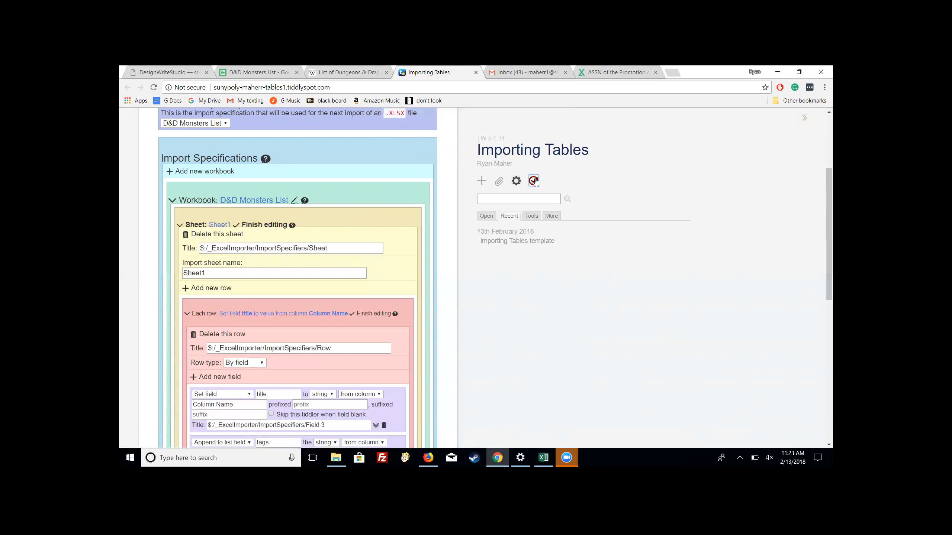
left_click(153, 88)
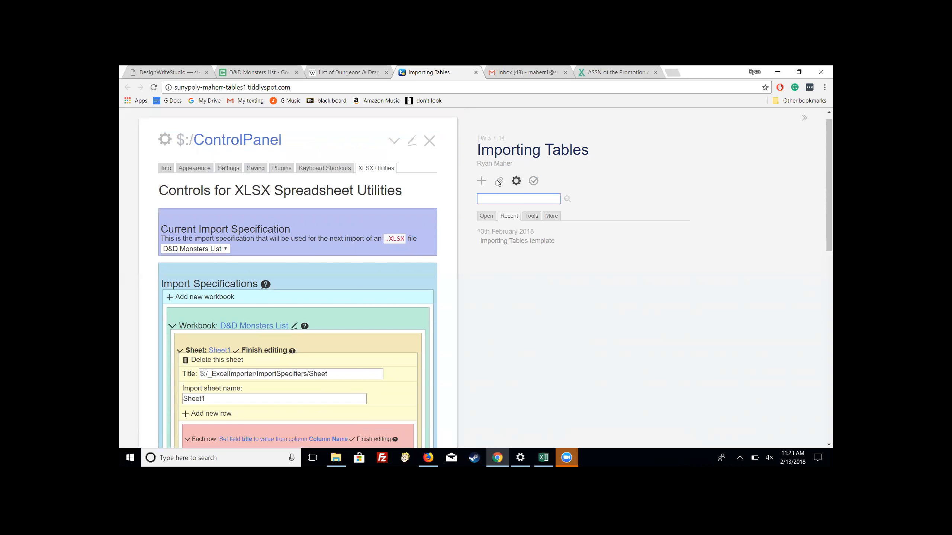
Try to import the D&D Monsters List workbook into the wiki
left_click(498, 182)
left_click(239, 131)
left_click(392, 273)
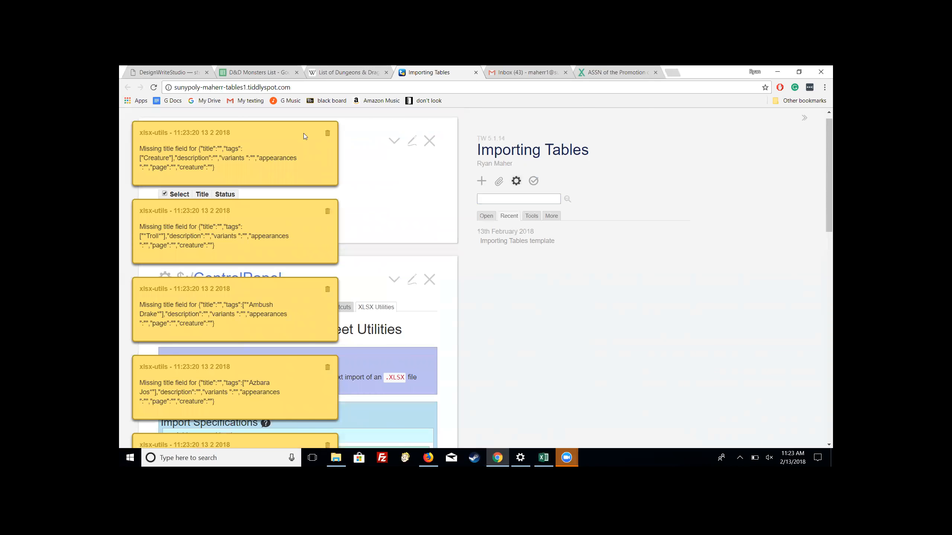
Dismiss the missing-title notifications one after another
left_click(327, 135)
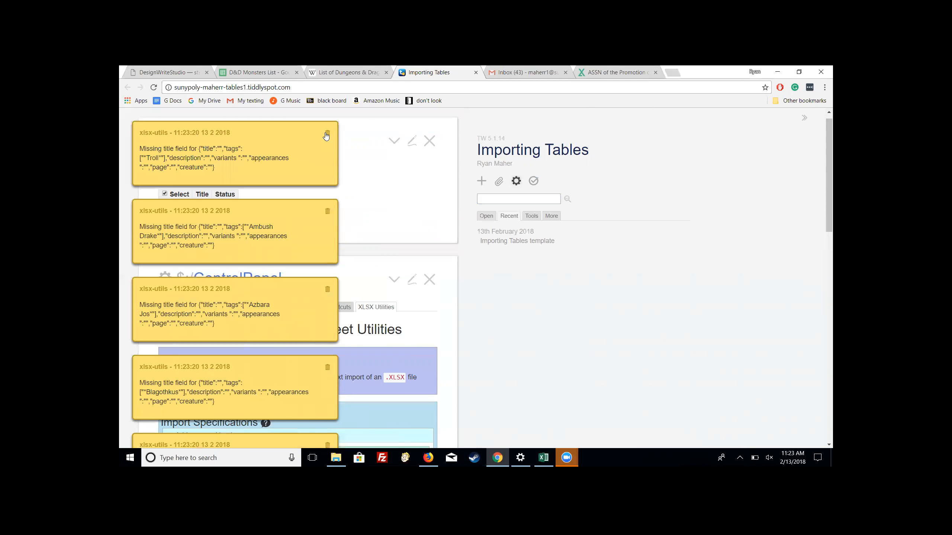
left_click(328, 136)
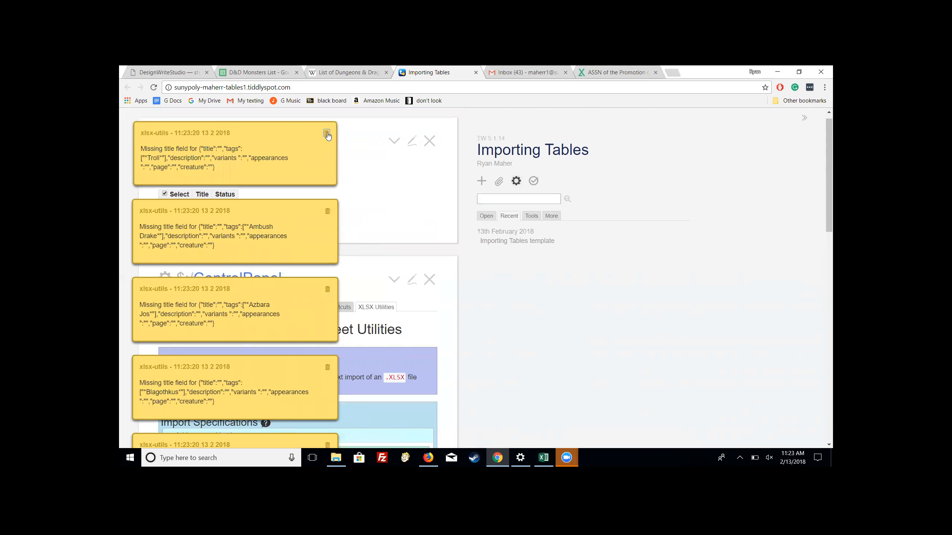
left_click(328, 135)
left_click(328, 136)
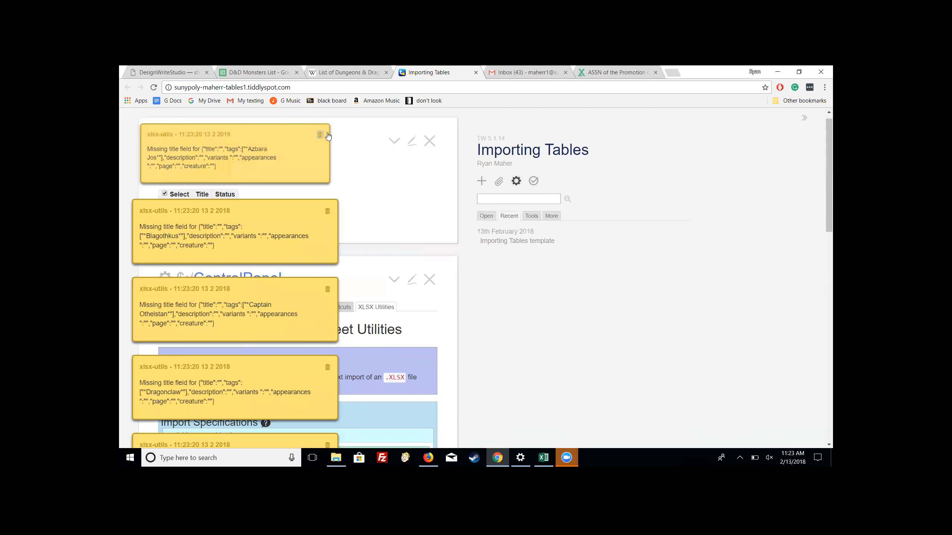
left_click(328, 136)
left_click(328, 136)
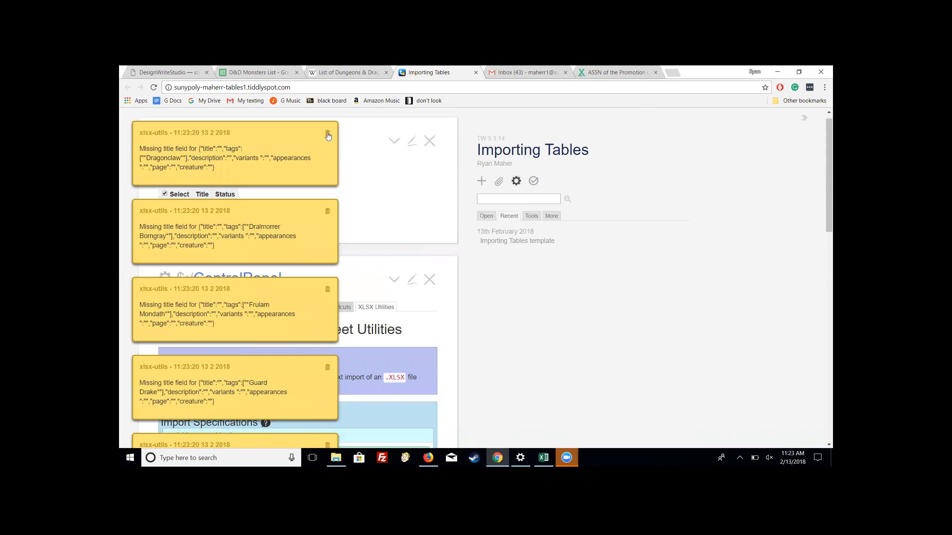
left_click(328, 136)
left_click(328, 136)
left_click(328, 135)
left_click(328, 136)
left_click(328, 136)
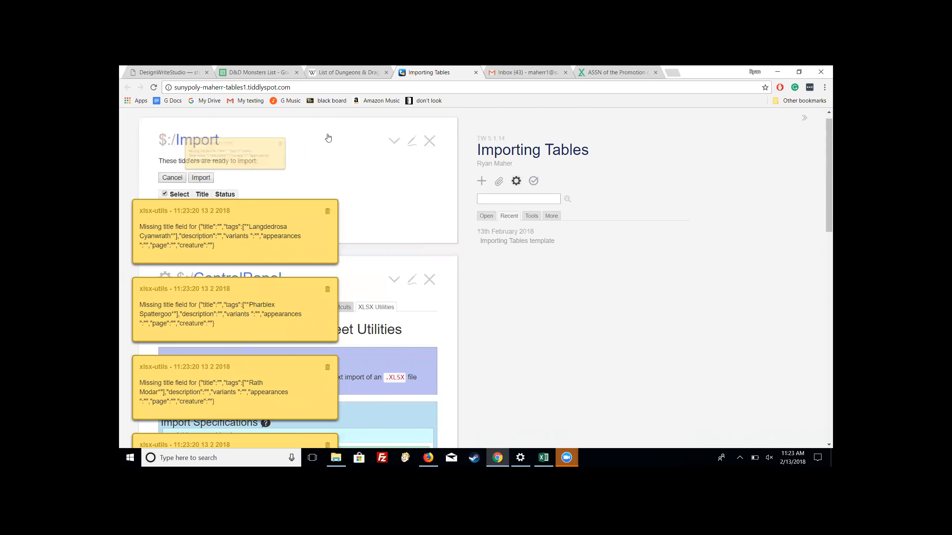
left_click(328, 135)
left_click(328, 136)
left_click(327, 135)
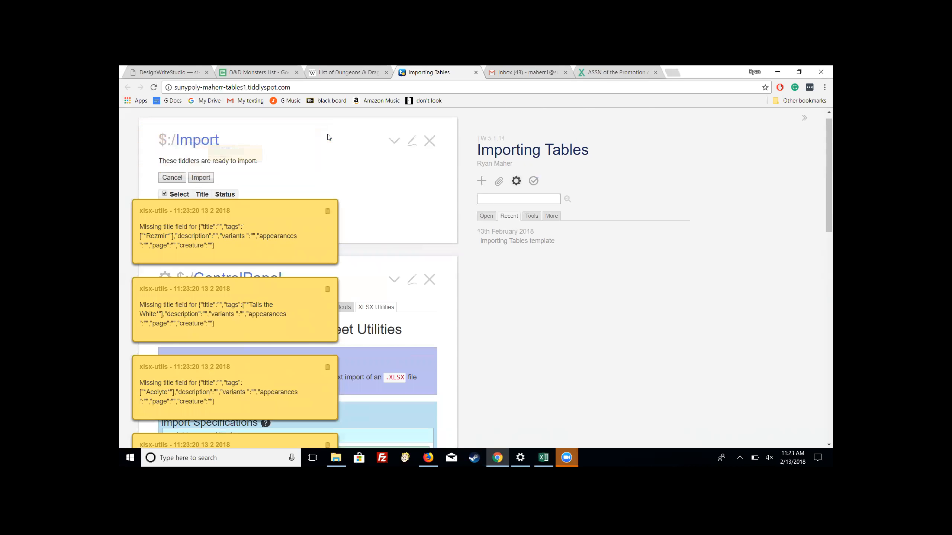
left_click(328, 136)
left_click(328, 136)
left_click(328, 136)
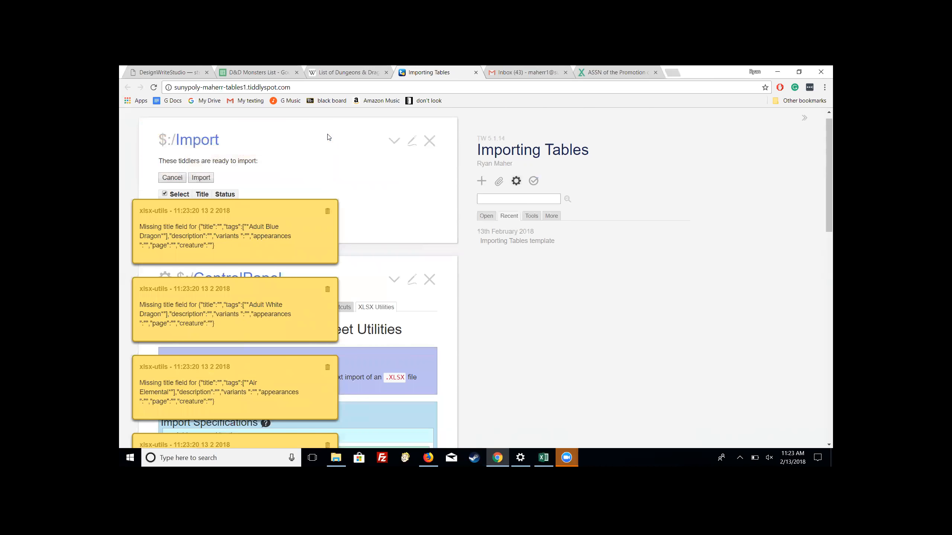
left_click(328, 135)
left_click(328, 136)
left_click(328, 136)
left_click(328, 136)
left_click(328, 136)
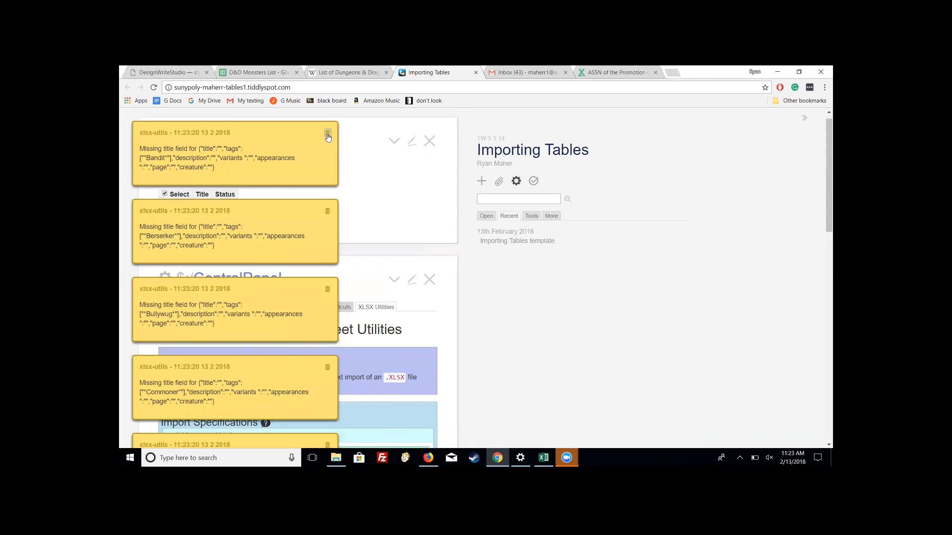
Reload the wiki to discard the pending import and return to the D&D Monsters List import specification
left_click(154, 88)
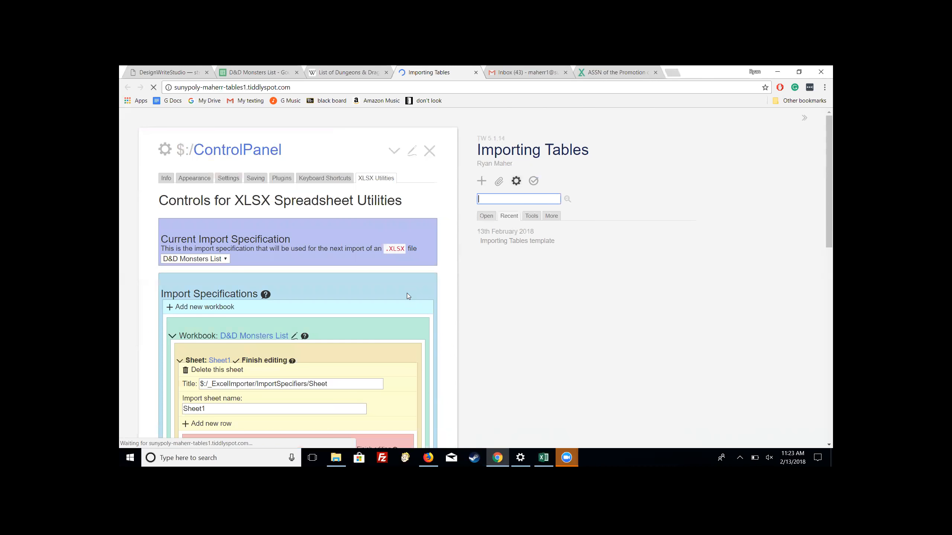
scroll(379, 326, "down", 5)
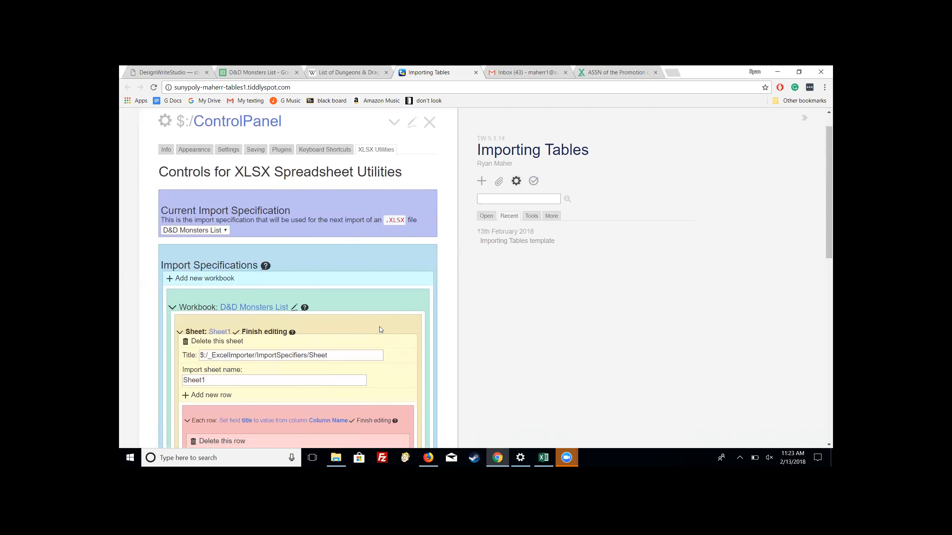
Set the title field's source column to Creature in the D&D Monsters List import specification
scroll(379, 326, "down", 7)
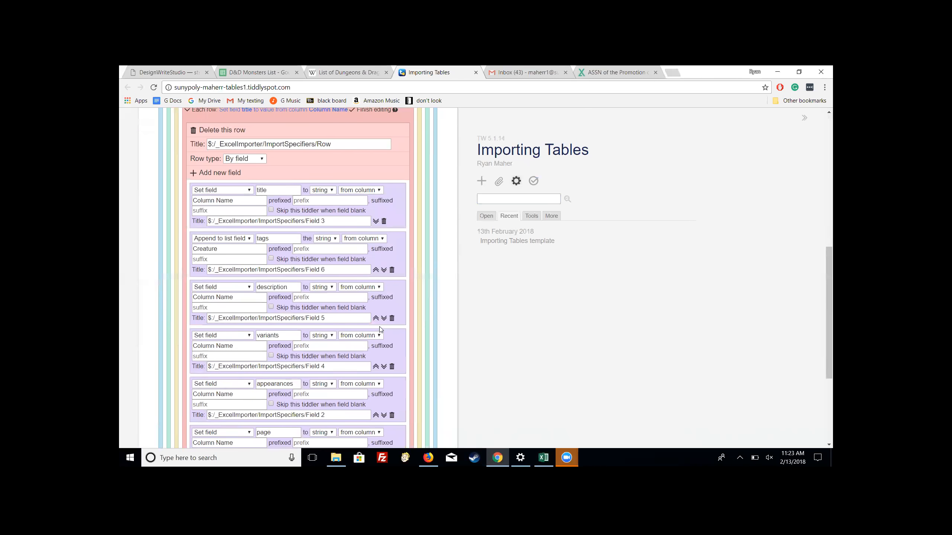
scroll(380, 326, "up", 1)
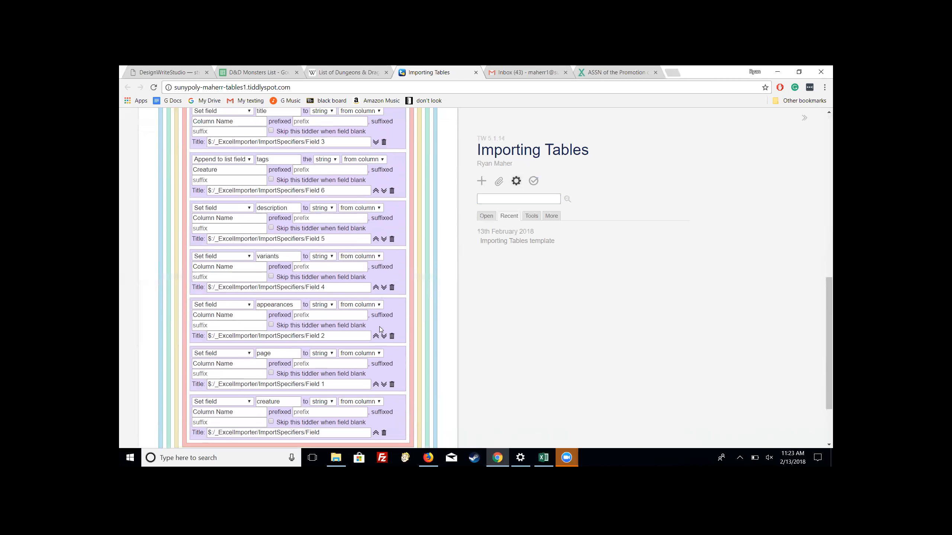
scroll(379, 326, "up", 1)
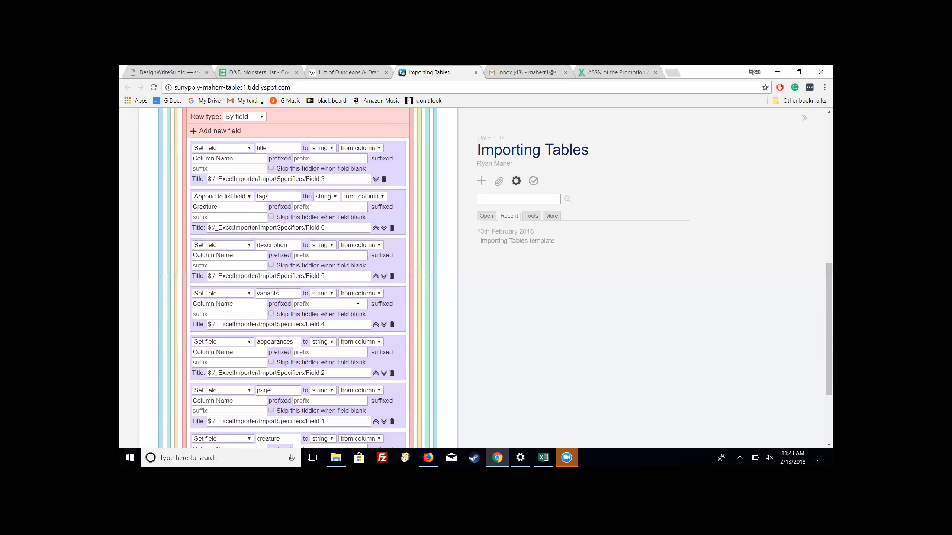
left_click(239, 159)
key("BackSpace")
key("BackSpace")
key("BackSpace")
key("BackSpace")
key("BackSpace")
key("BackSpace")
key("BackSpace")
key("BackSpace")
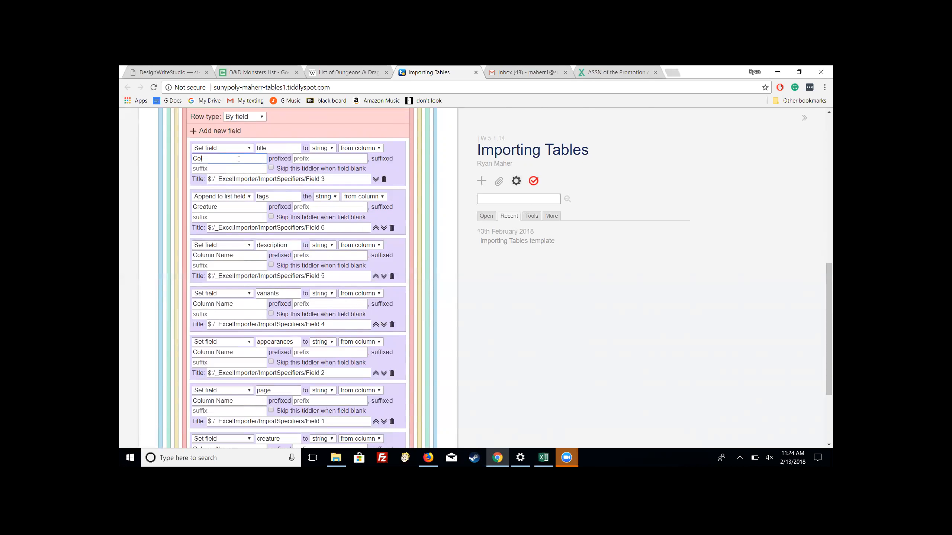
type("reature")
Save the Importing Tables wiki and reload the page
left_click(534, 181)
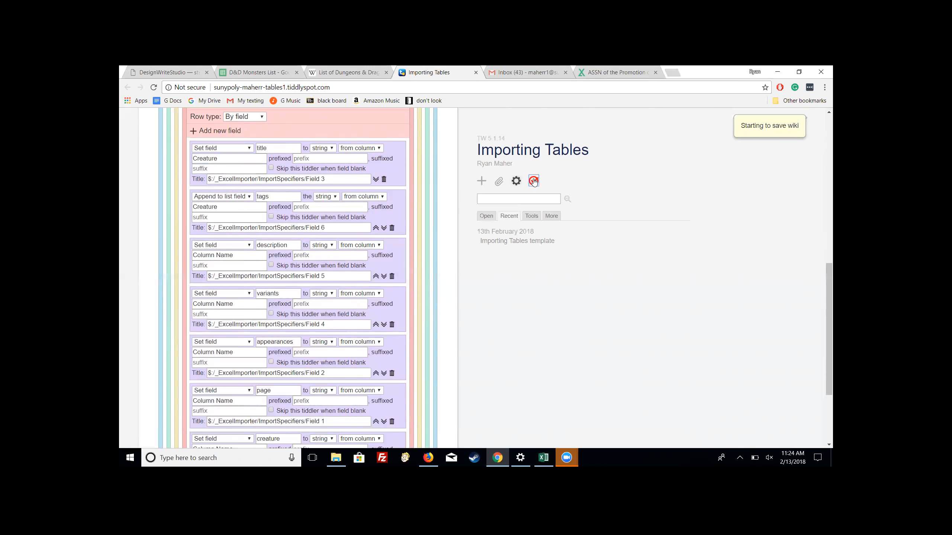
left_click(533, 181)
left_click(156, 87)
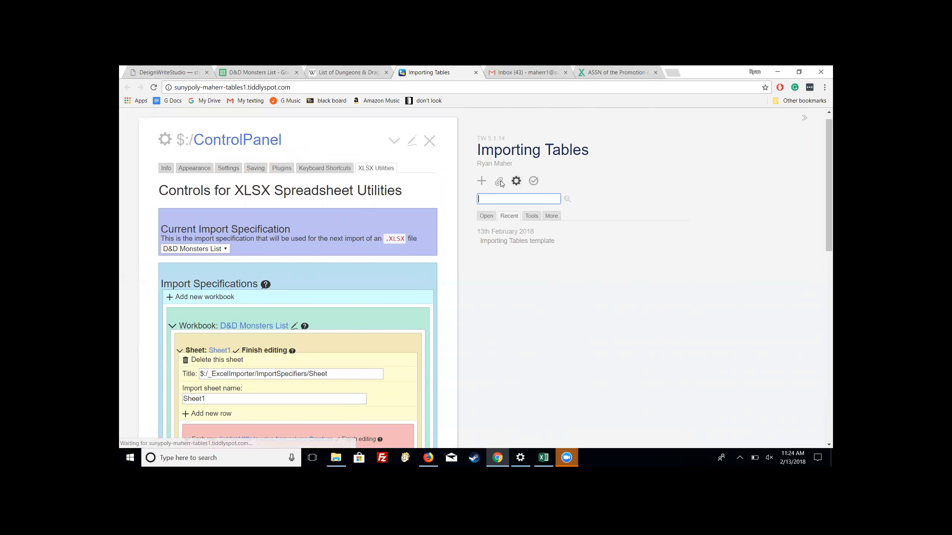
Import the D&D Monsters List workbook from Downloads and accept all the listed tiddlers
left_click(500, 181)
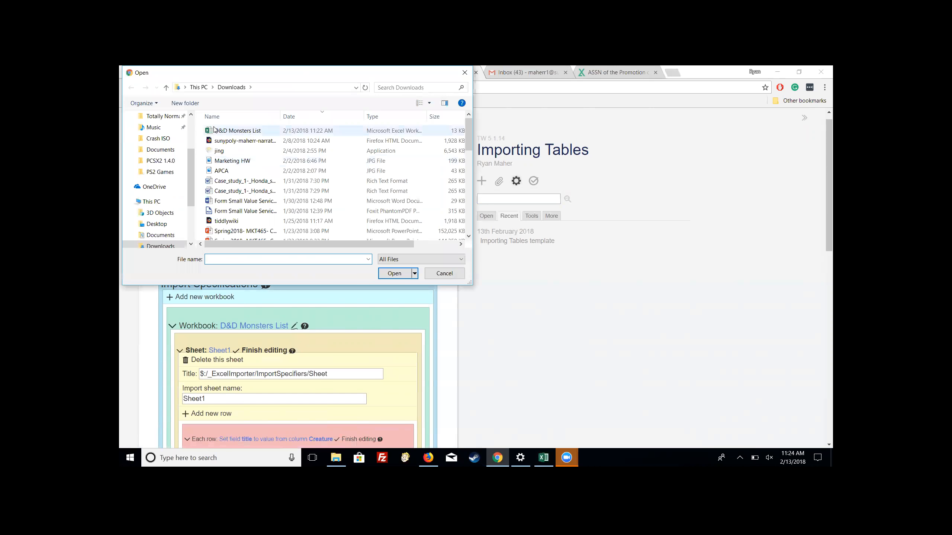
left_click(237, 131)
left_click(398, 274)
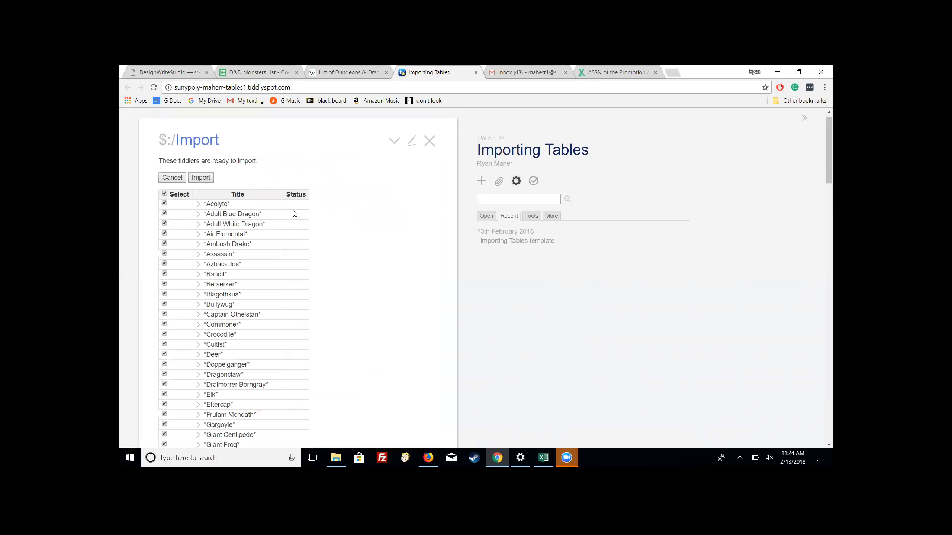
left_click(208, 179)
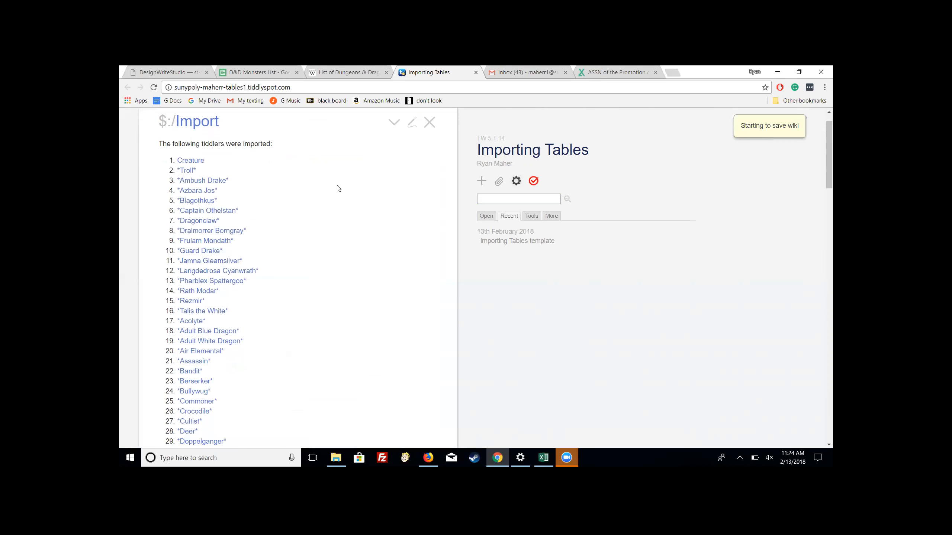
Examine the imported *Troll* tiddler's fields in its editor, then return to the field settings of the import specification
left_click(189, 171)
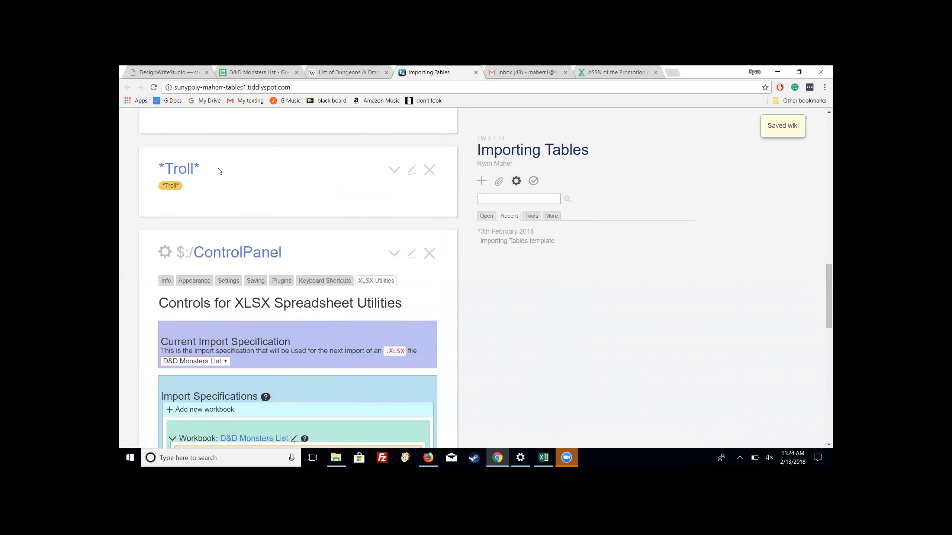
scroll(220, 171, "up", 8)
scroll(217, 170, "down", 5)
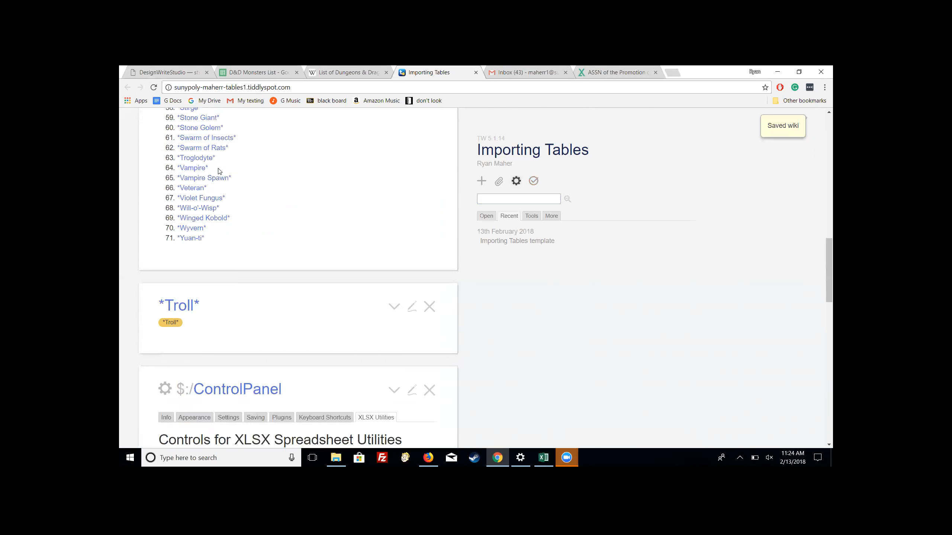
left_click(416, 257)
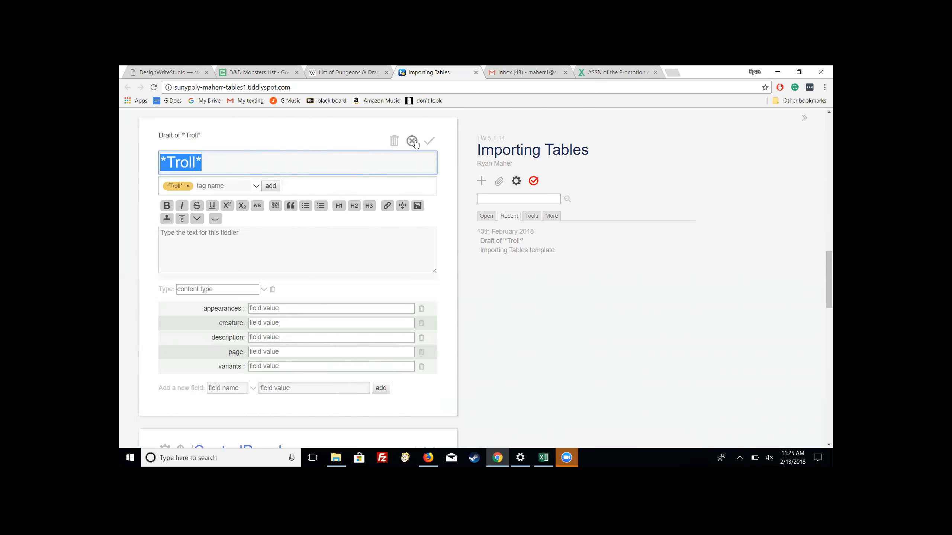
left_click(429, 142)
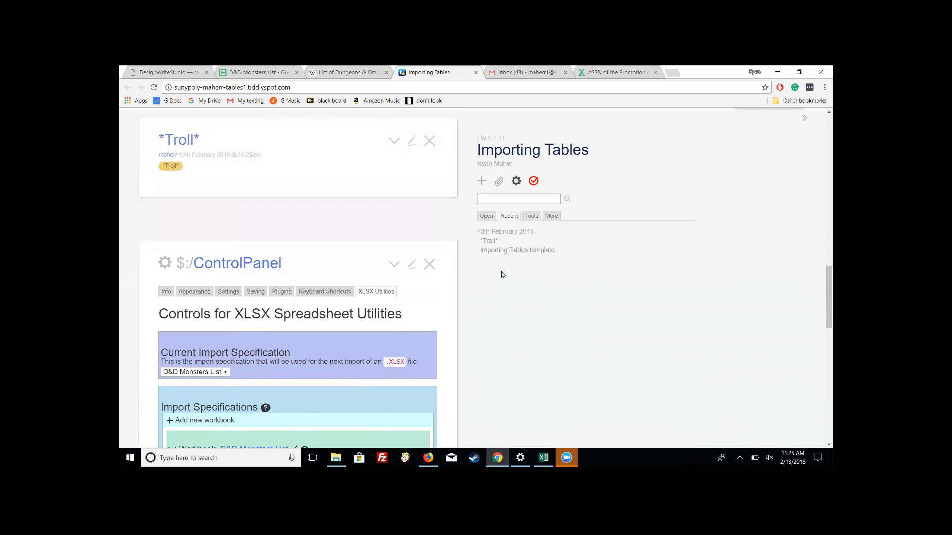
scroll(503, 274, "down", 6)
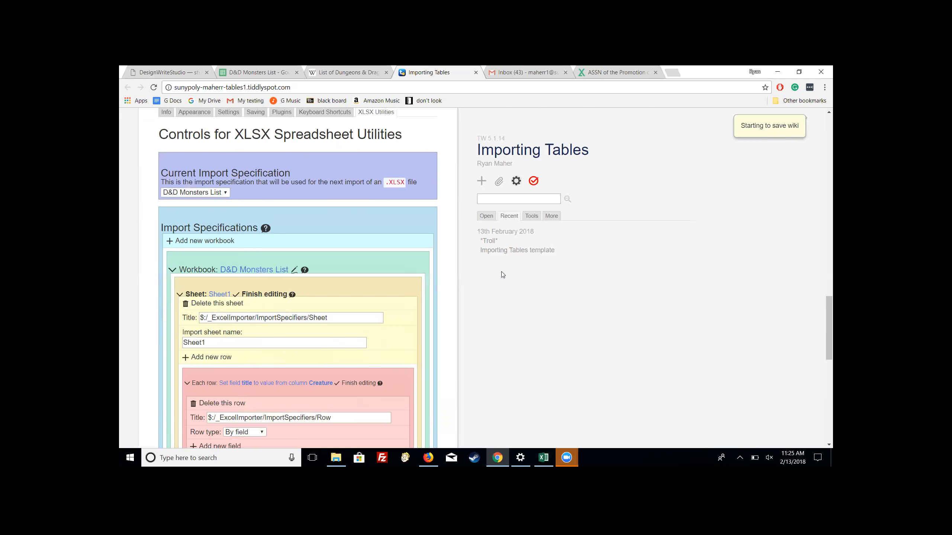
scroll(503, 274, "down", 5)
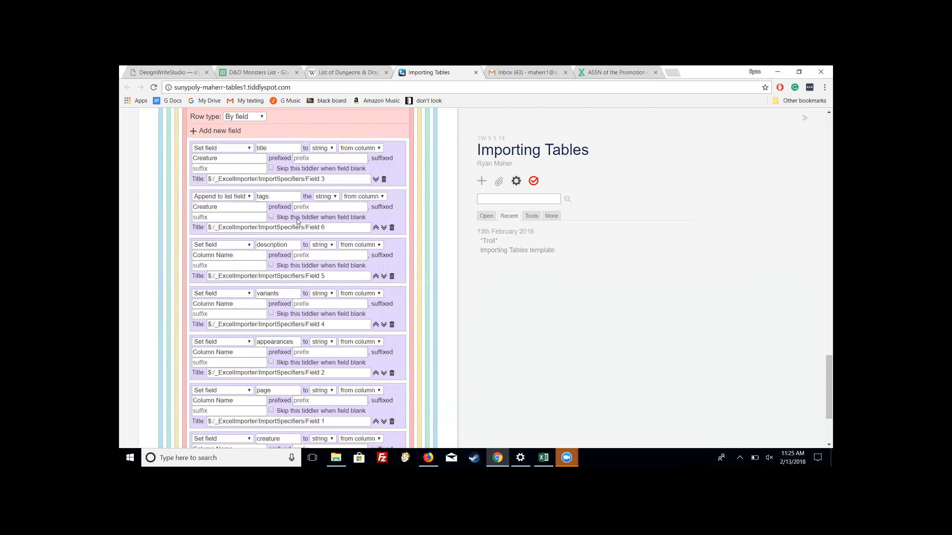
left_click(254, 210)
key("BackSpace")
key("BackSpace")
key("BackSpace")
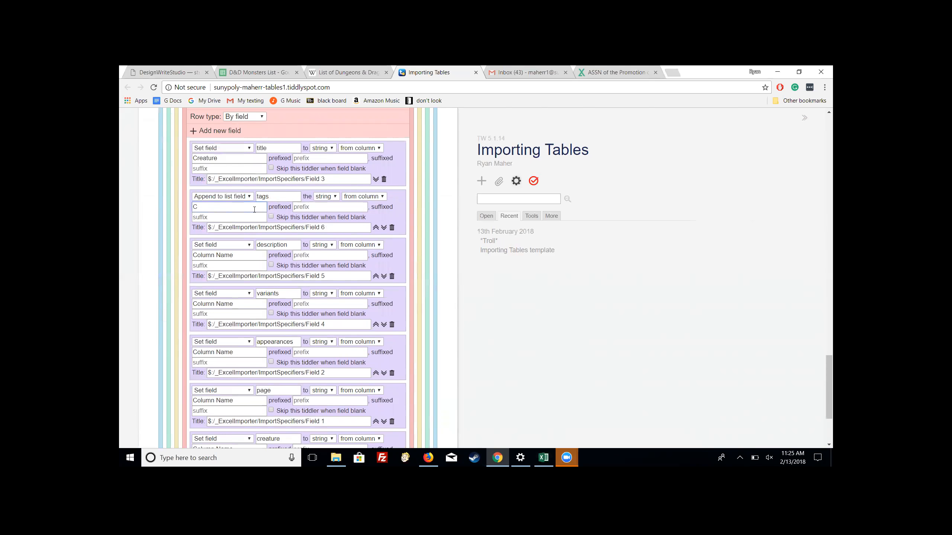
type("onstant")
key("BackSpace")
key("BackSpace")
key("BackSpace")
key("BackSpace")
key("BackSpace")
key("BackSpace")
key("BackSpace")
Switch the tags field's value source from a column to a constant and set it to Creature
left_click(333, 200)
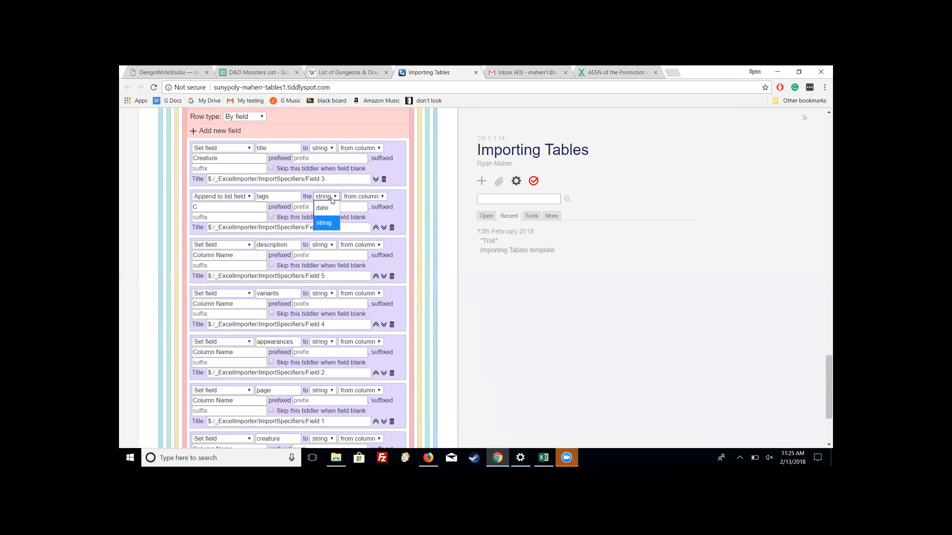
left_click(332, 200)
left_click(364, 196)
left_click(361, 222)
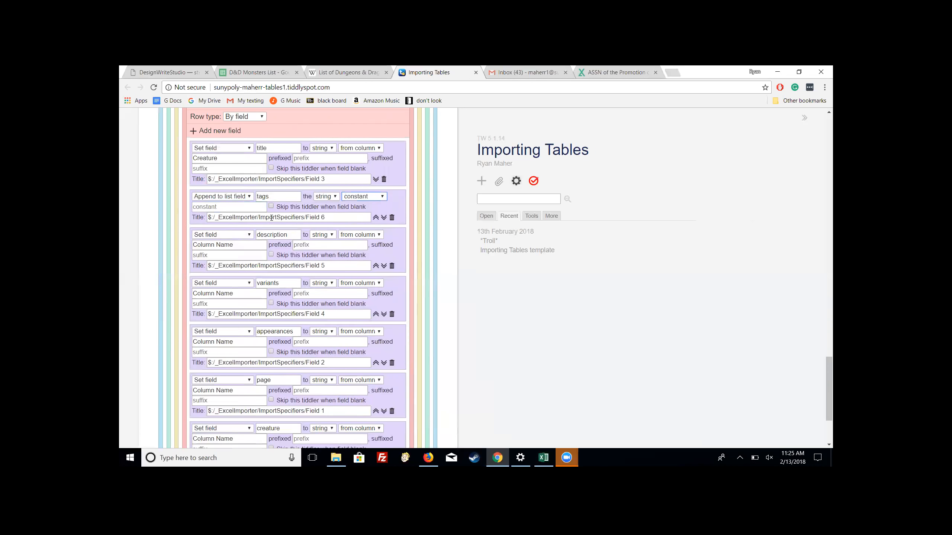
left_click(241, 206)
type("Creature")
Replace the description field's placeholder column name with a source column name beginning with D
left_click(248, 245)
key("BackSpace")
key("BackSpace")
key("BackSpace")
key("BackSpace")
key("BackSpace")
key("BackSpace")
key("BackSpace")
key("BackSpace")
key("BackSpace")
key("BackSpace")
type("D")
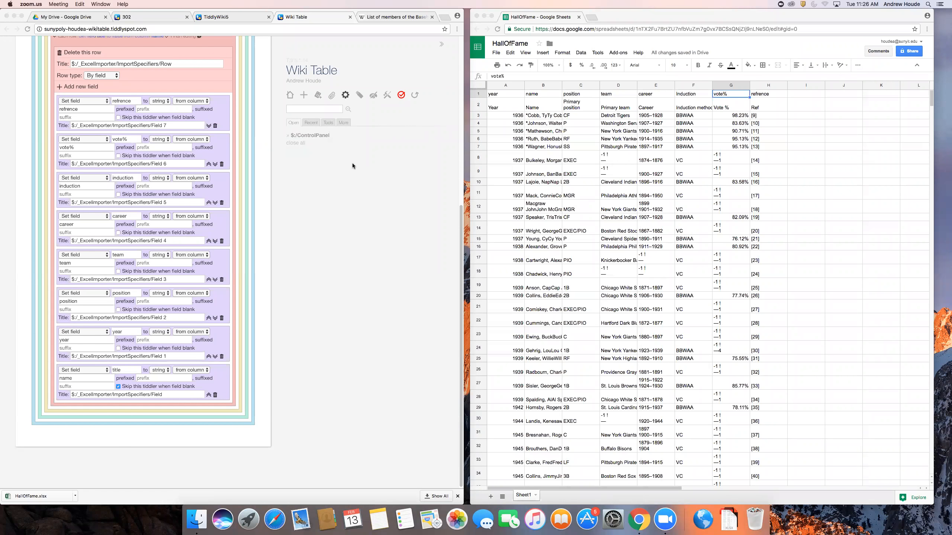
Save the Wiki Table wiki holding the HallOfFame import specification and perform a full refresh
scroll(352, 172, "up", 7)
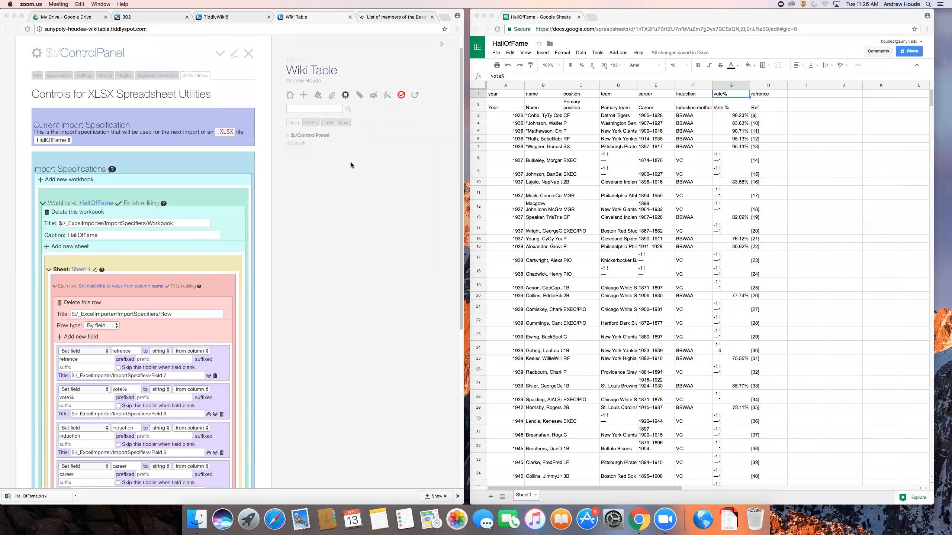
scroll(359, 168, "down", 1)
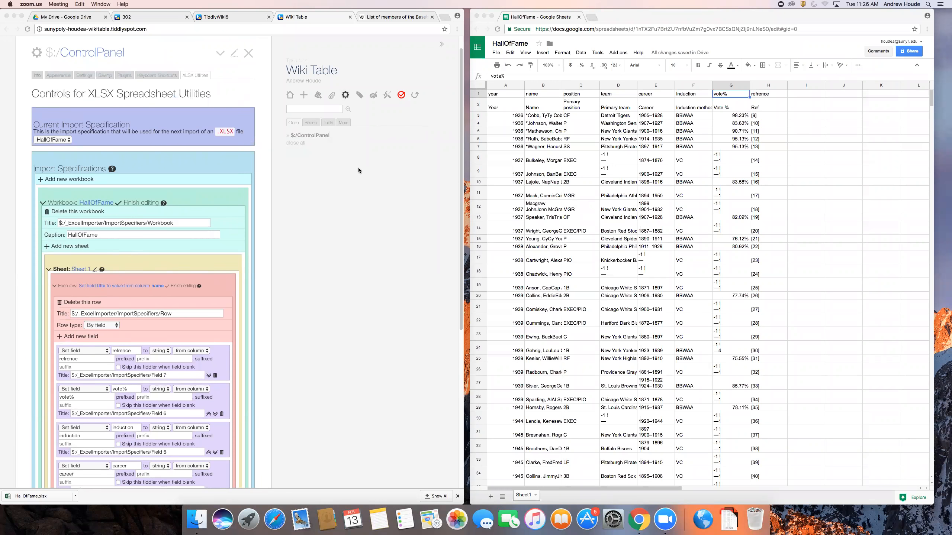
left_click(401, 96)
left_click(402, 96)
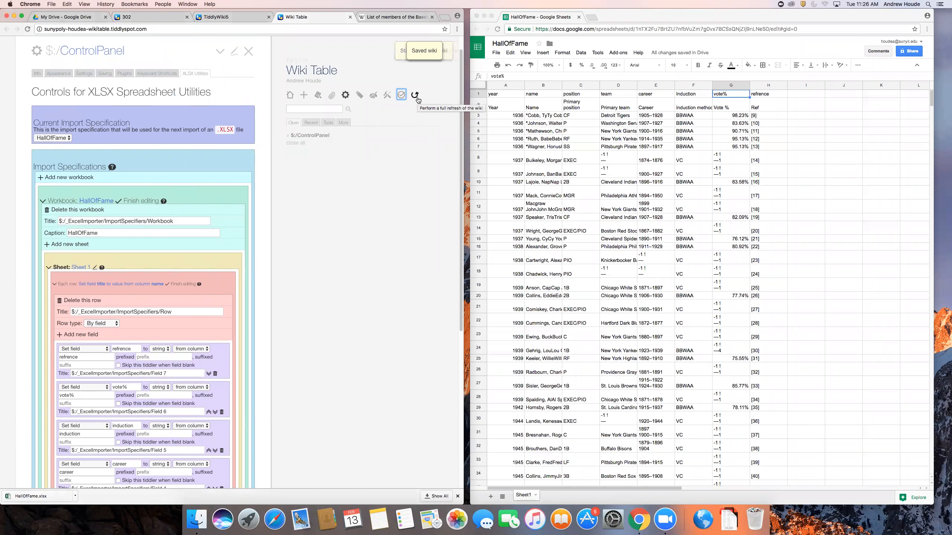
left_click(416, 95)
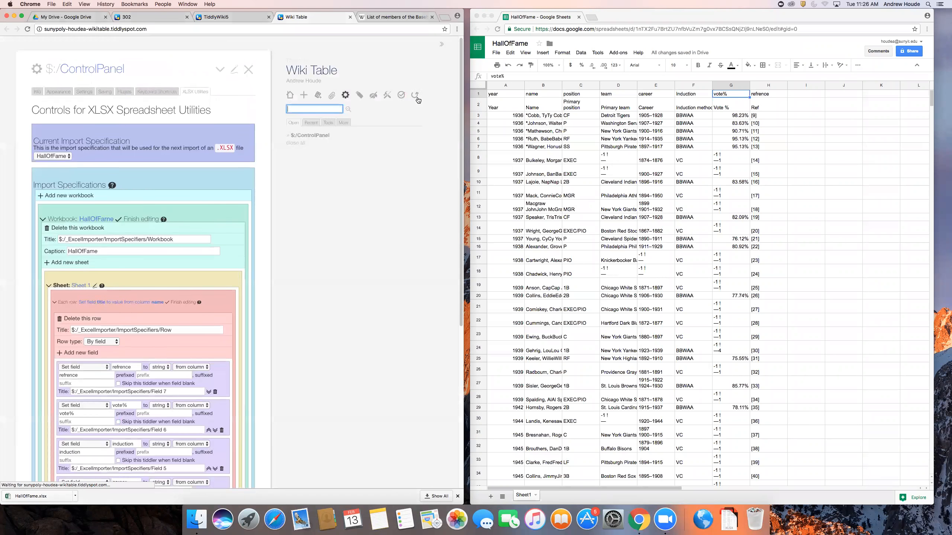
Try to import HallOfFame.xlsx from Downloads into the Wiki Table wiki
left_click(330, 97)
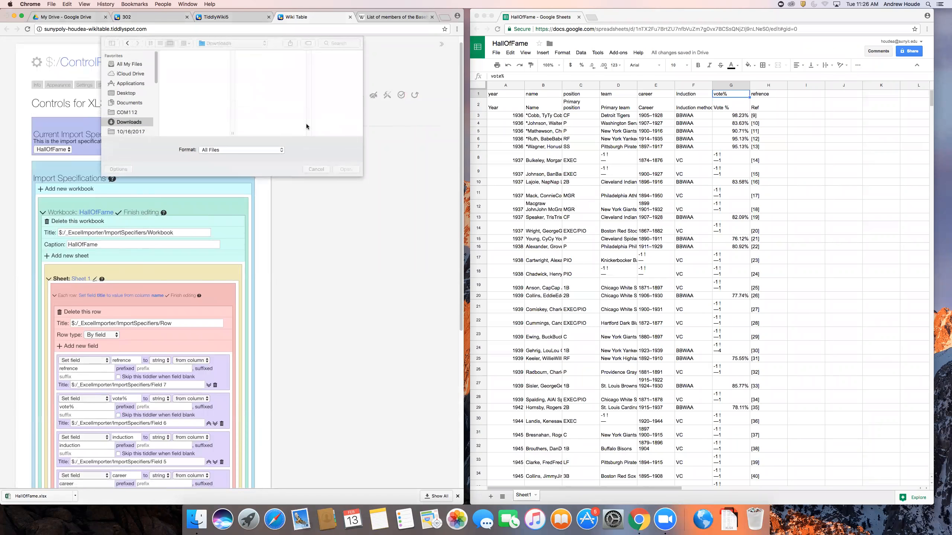
left_click(190, 65)
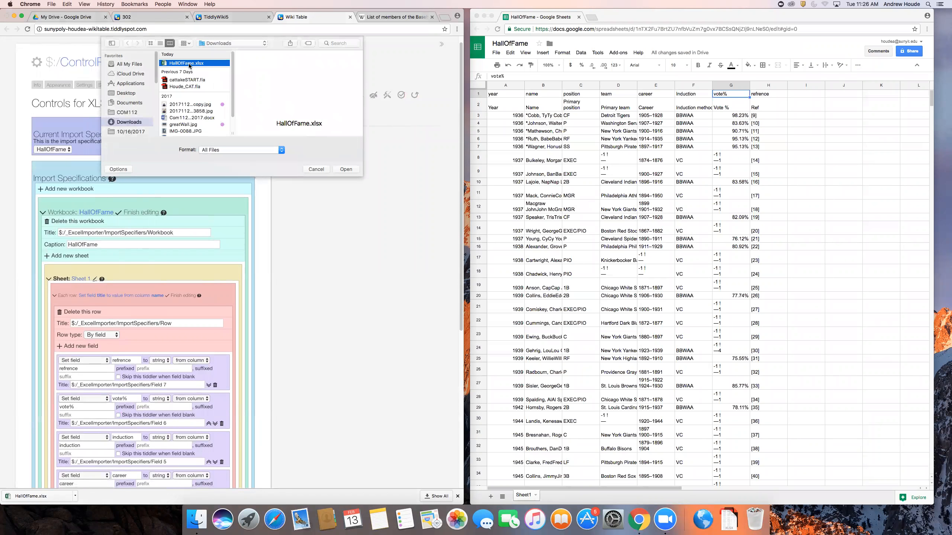
double_click(189, 63)
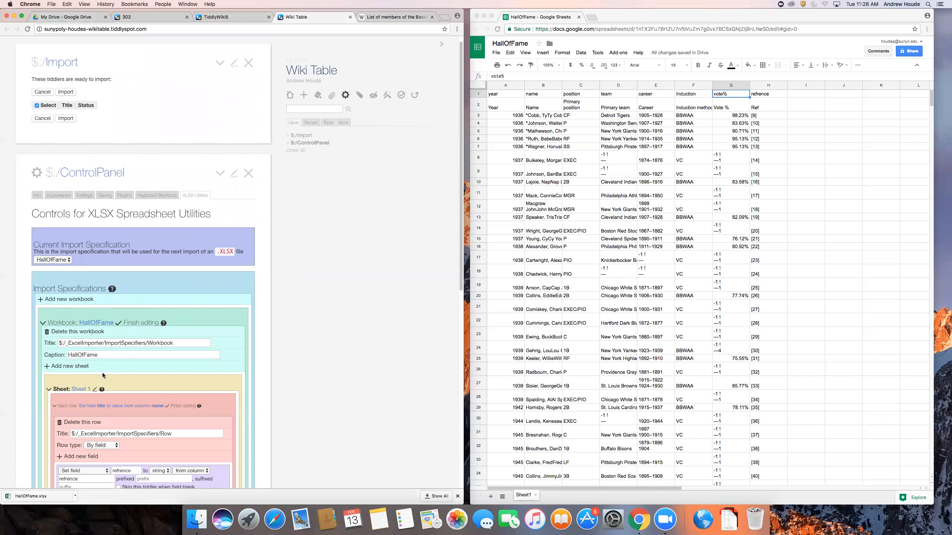
Set the import sheet name in the HallOfFame specification to Sheet1 and finish editing the sheet
left_click(94, 390)
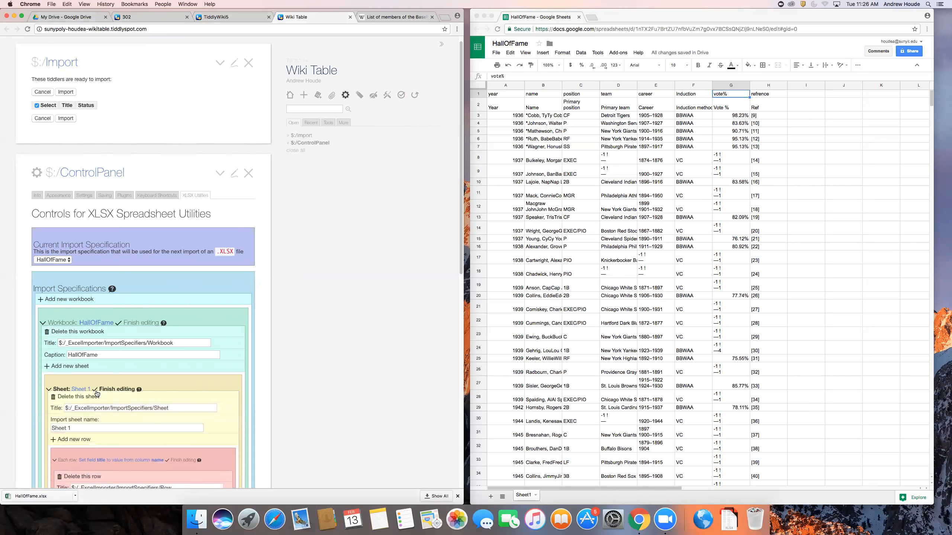
left_click(67, 428)
key("BackSpace")
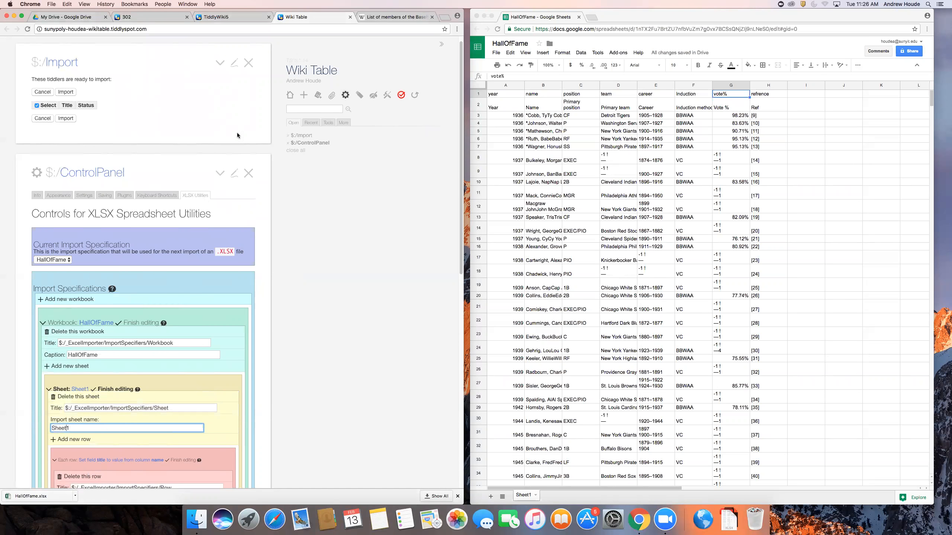
left_click(92, 390)
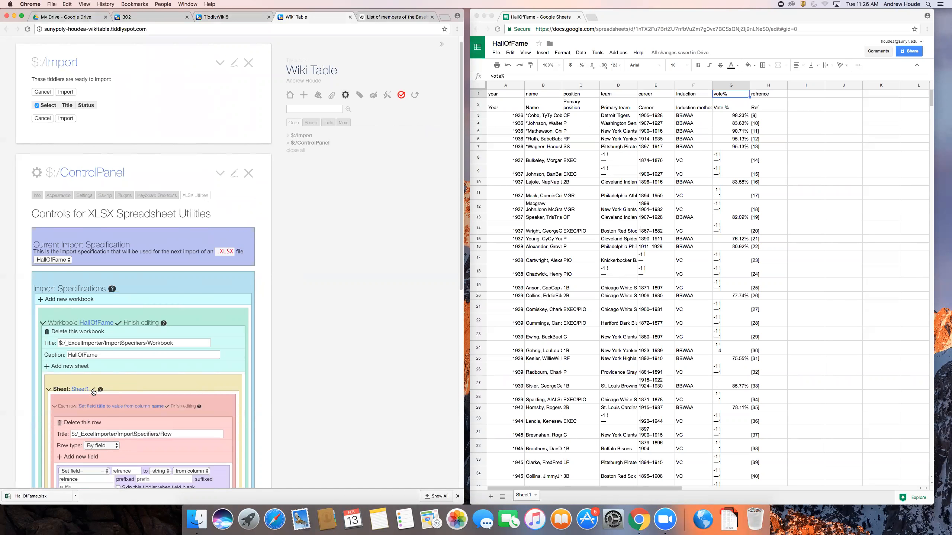
Change the workbook specification's caption to Hall of Fame
left_click(80, 356)
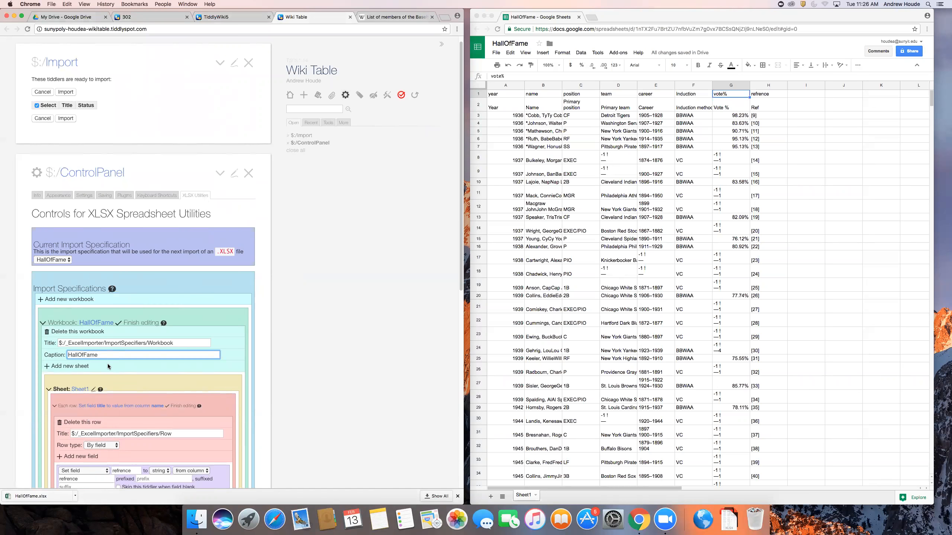
key("BackSpace")
type("of")
Save and fully refresh the wiki, then close the empty pending import
left_click(401, 95)
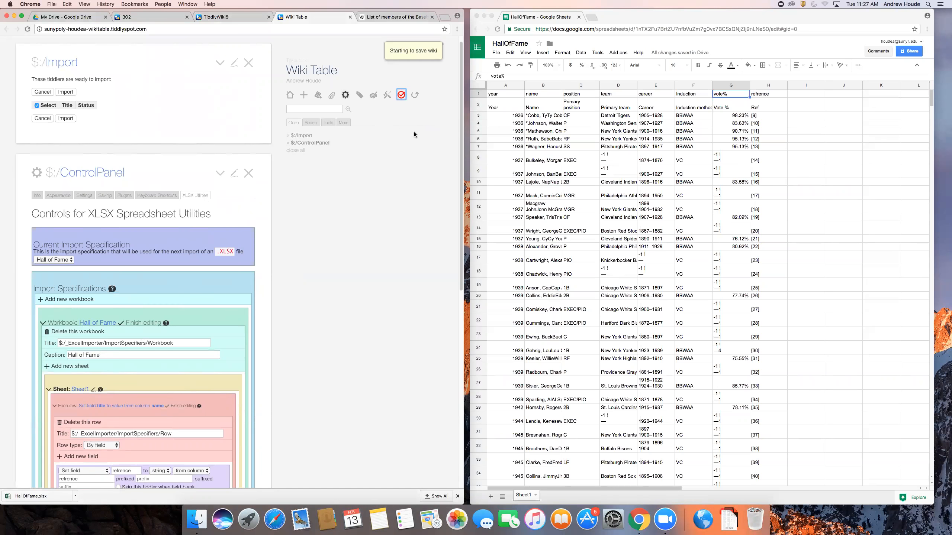
left_click(416, 95)
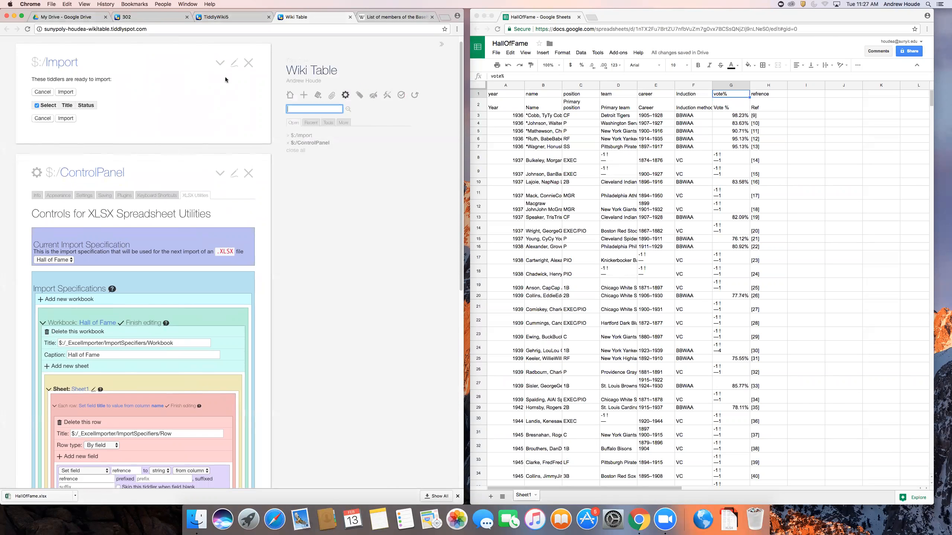
left_click(248, 62)
Import HallOfFame.xlsx with the corrected specification and open one of the imported player tiddlers
left_click(332, 96)
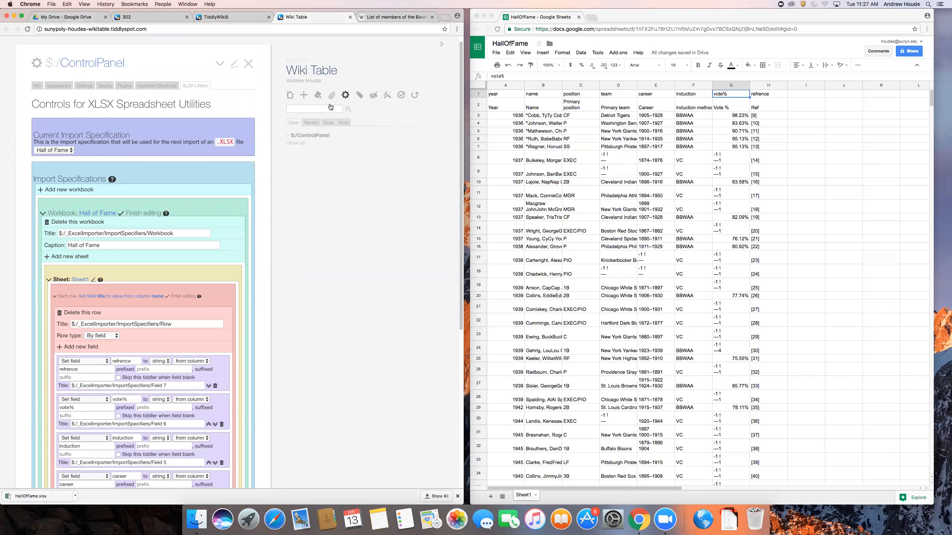
double_click(182, 63)
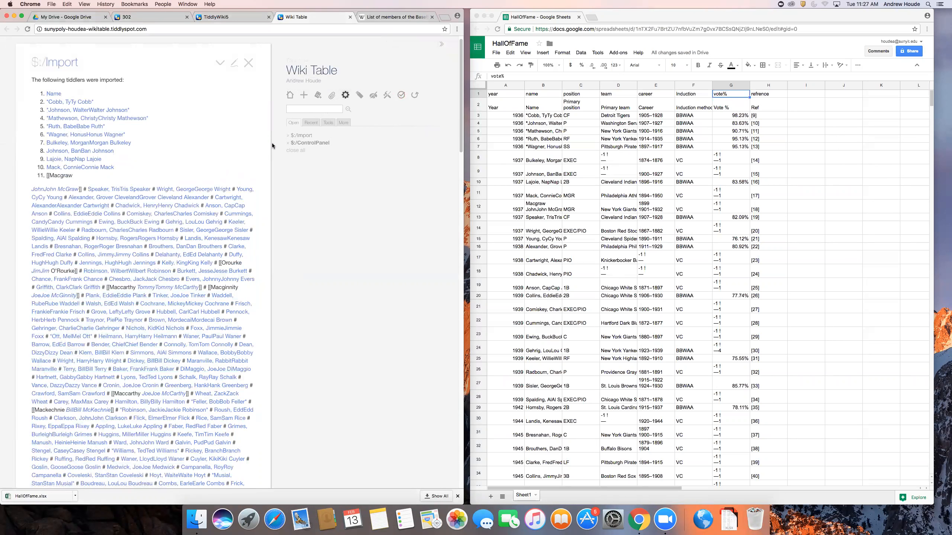
left_click(143, 189)
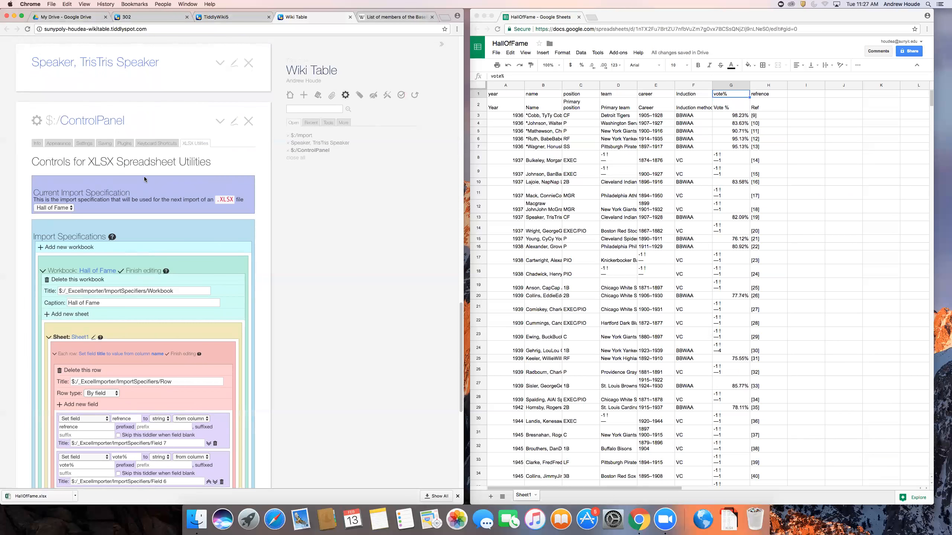
Open the imported player tiddler for editing and compare its field values with the player's row in the HallOfFame spreadsheet
left_click(234, 64)
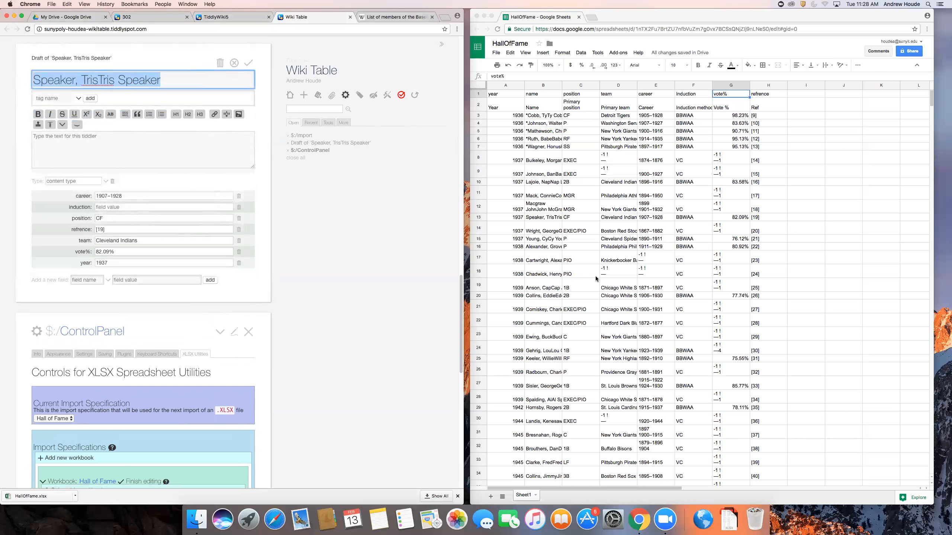
scroll(596, 278, "down", 10)
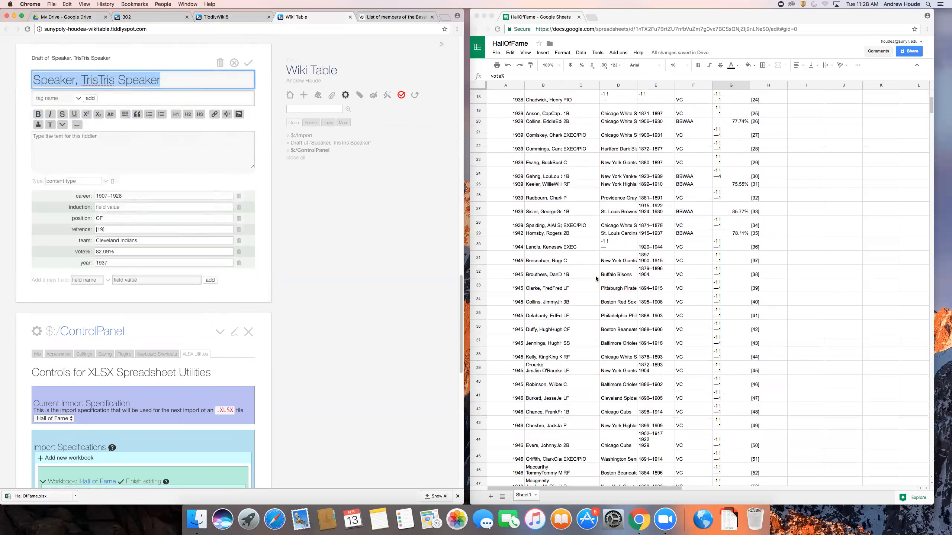
scroll(595, 278, "down", 1)
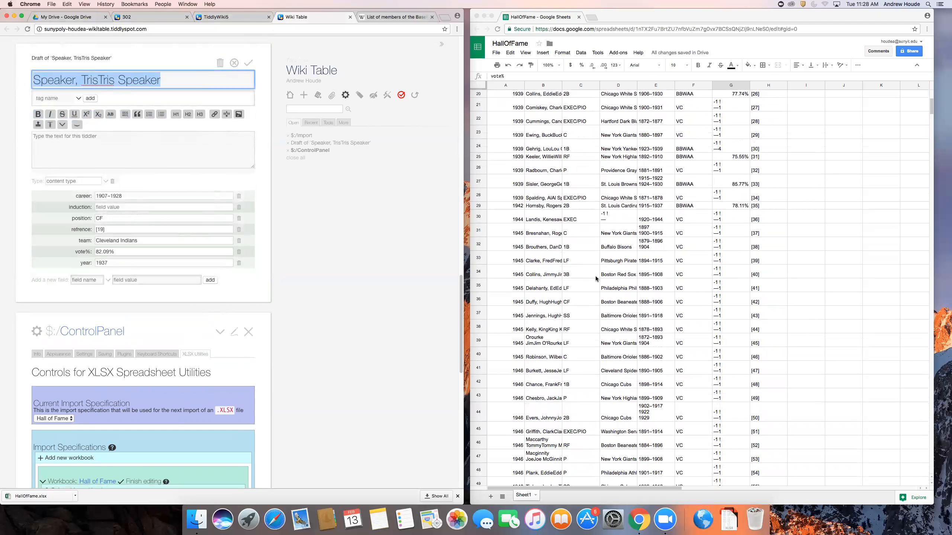
scroll(595, 276, "up", 10)
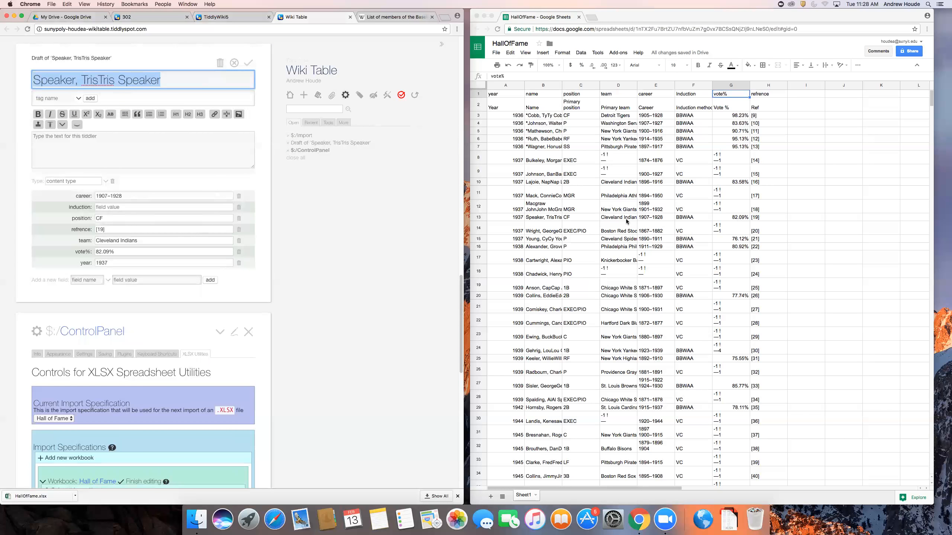
left_click(696, 218)
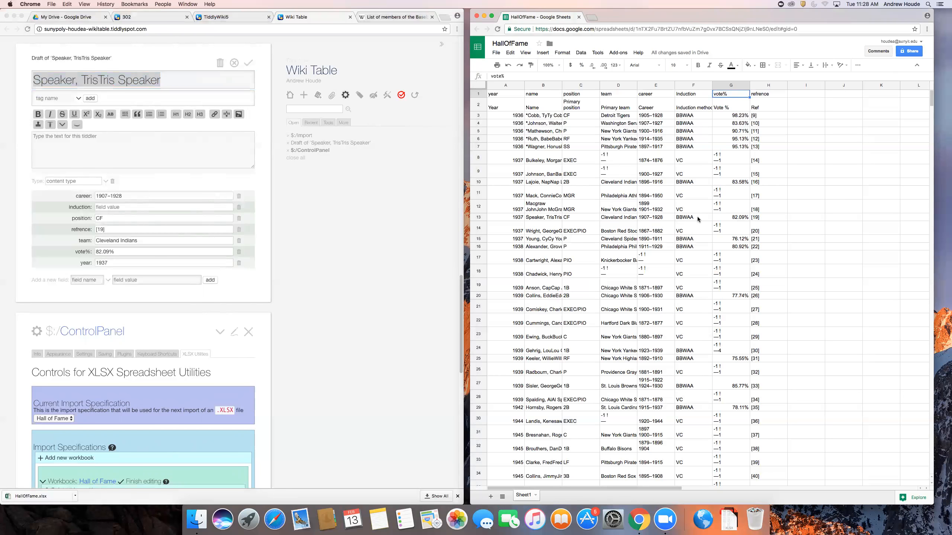
Change the Induction column header in the HallOfFame spreadsheet to lowercase induction
double_click(678, 93)
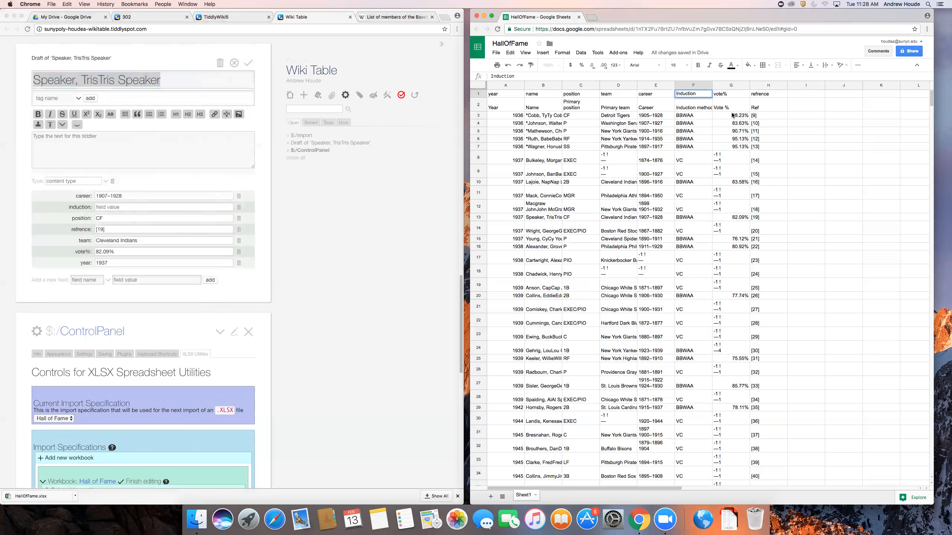
key("BackSpace")
type("i")
Finish editing the player tiddler, refresh the wiki, and reopen the tiddler to recheck its induction field
left_click(248, 63)
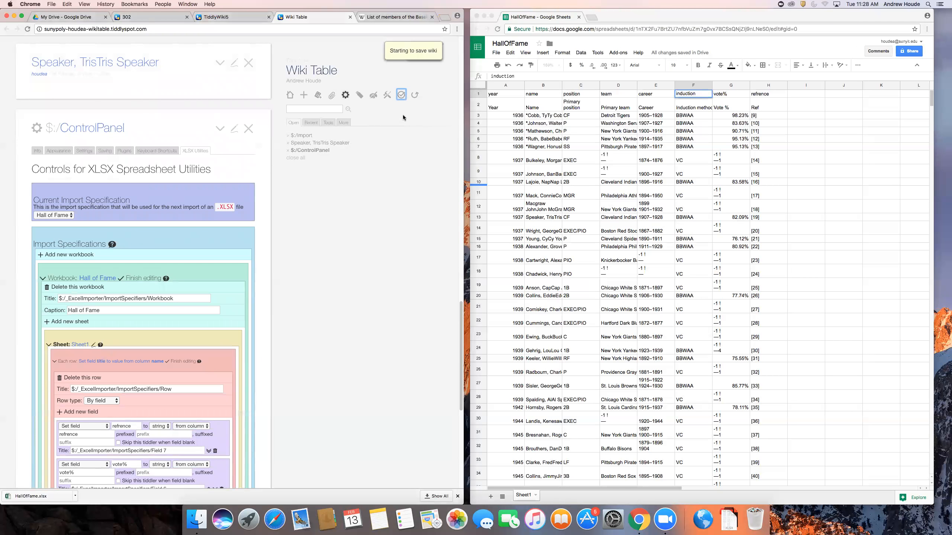
left_click(415, 95)
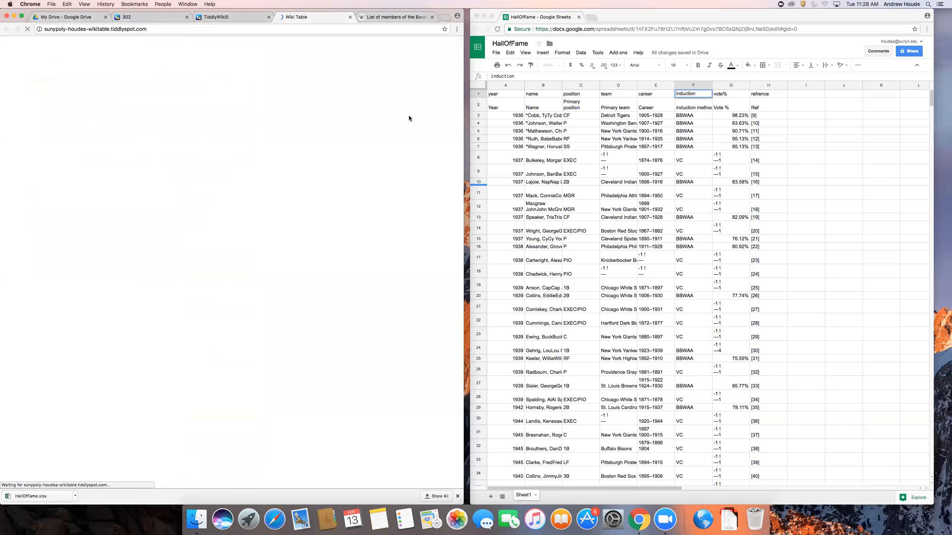
left_click(121, 190)
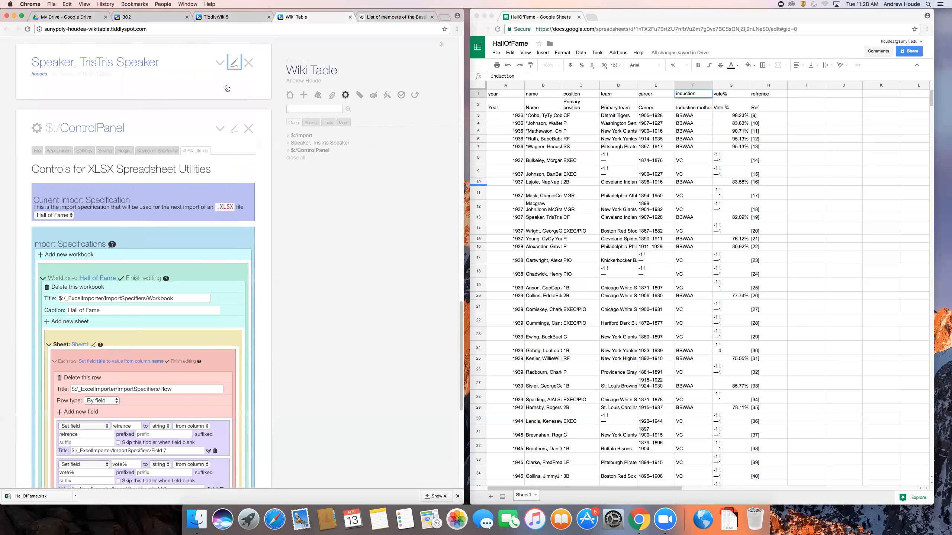
left_click(234, 62)
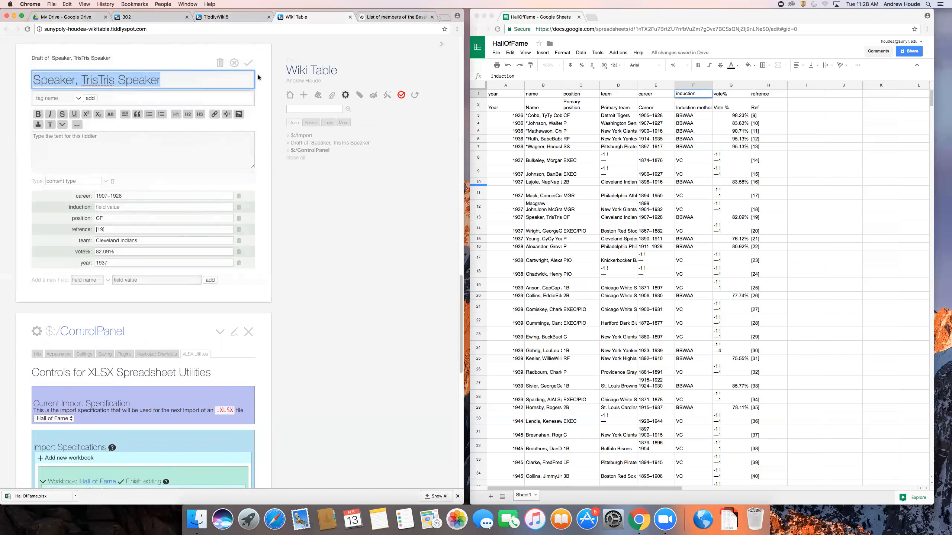
In the Field 5 import specification, set the source column to Induction and the target field name to nduction
scroll(195, 466, "up", 3)
scroll(194, 466, "down", 15)
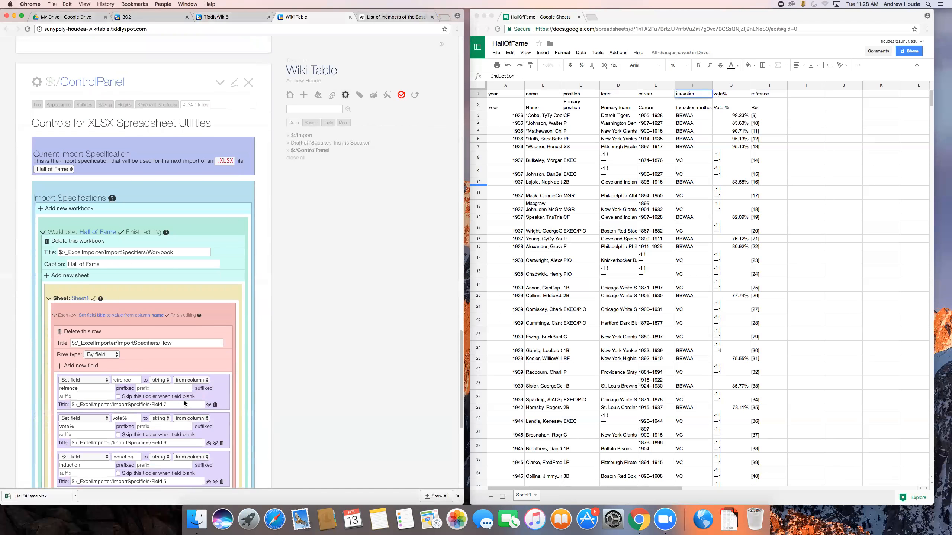
scroll(171, 229, "up", 2)
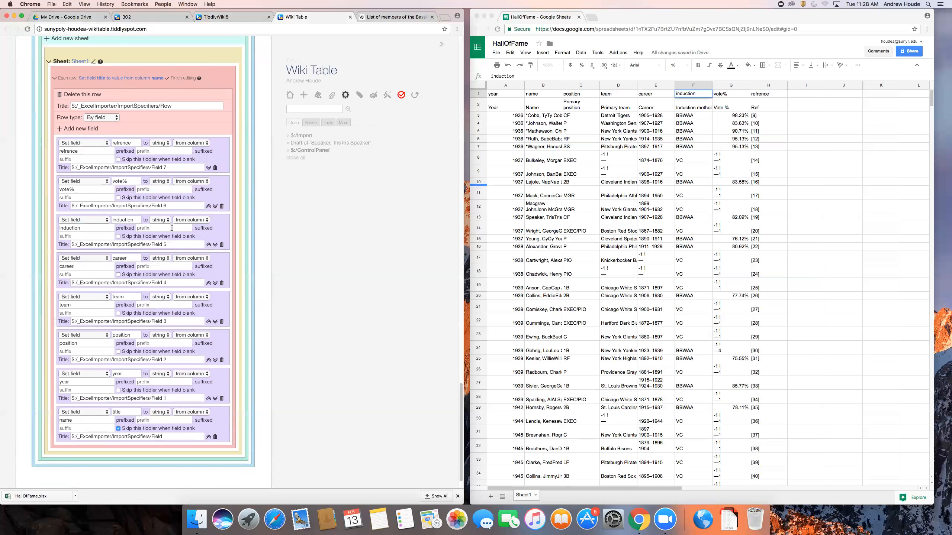
left_click(61, 228)
key("Delete")
type("I")
left_click(114, 219)
key("Delete")
Change the spreadsheet's induction column header back to Induction with a capital I
left_click(679, 95)
key("BackSpace")
type("I")
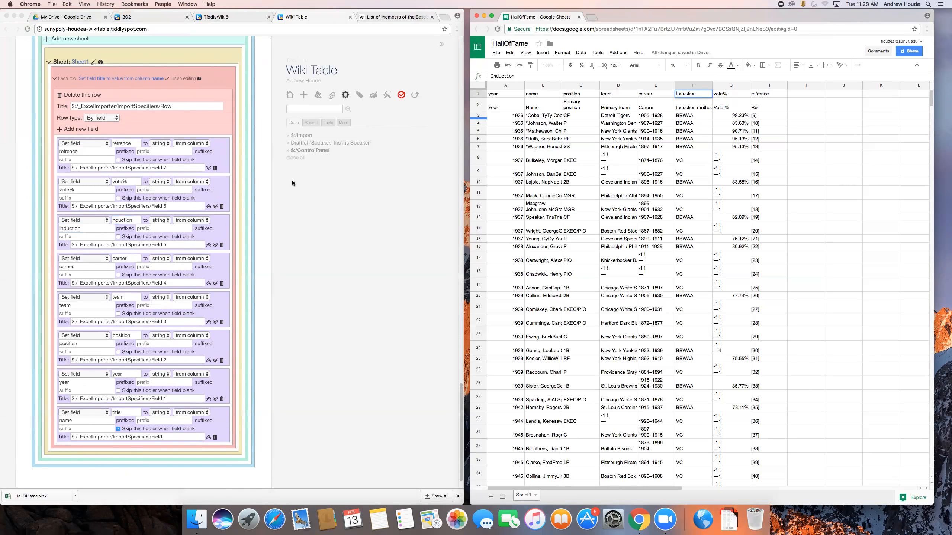
Save the wiki with the edited Hall of Fame specification and refresh it
scroll(235, 134, "down", 2)
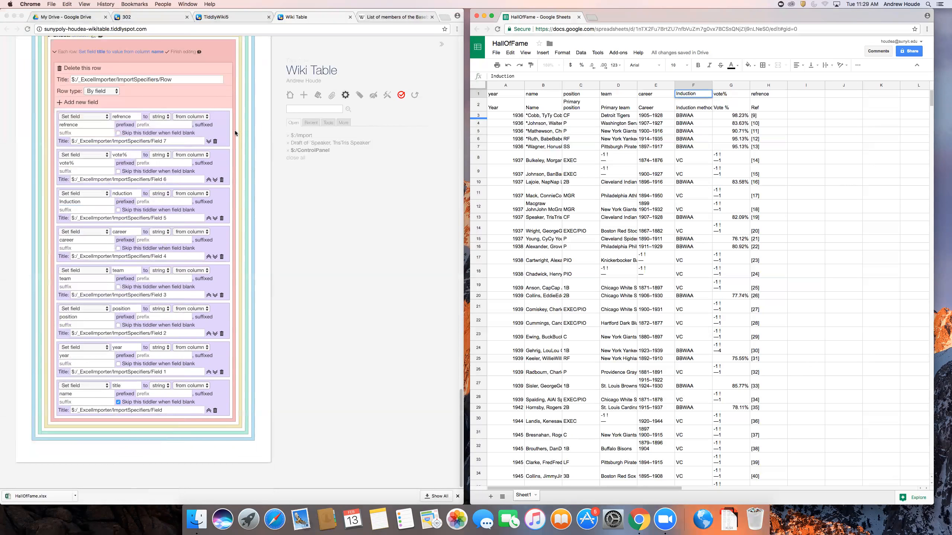
left_click(401, 96)
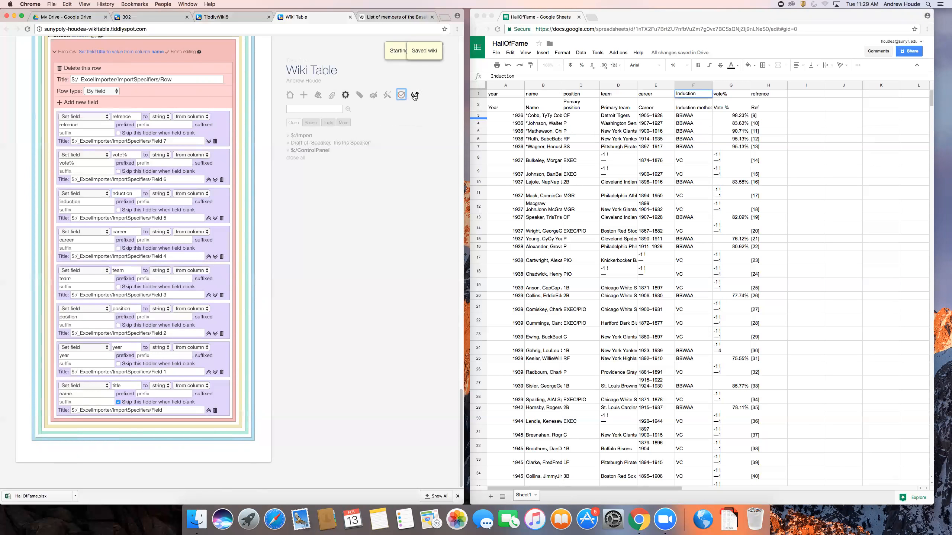
left_click(415, 96)
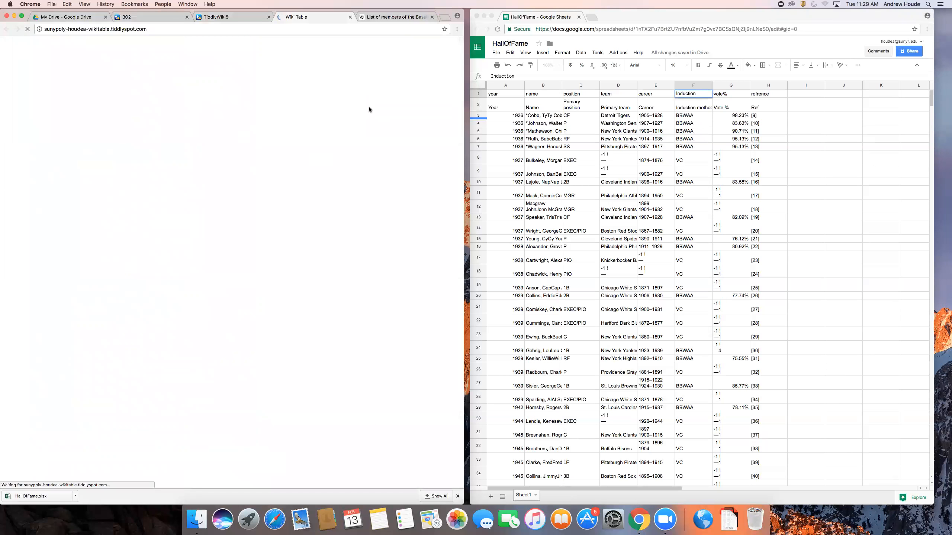
Close the earlier import report and the player tiddler draft, leaving only the control panel open
scroll(369, 107, "up", 10)
scroll(248, 65, "up", 5)
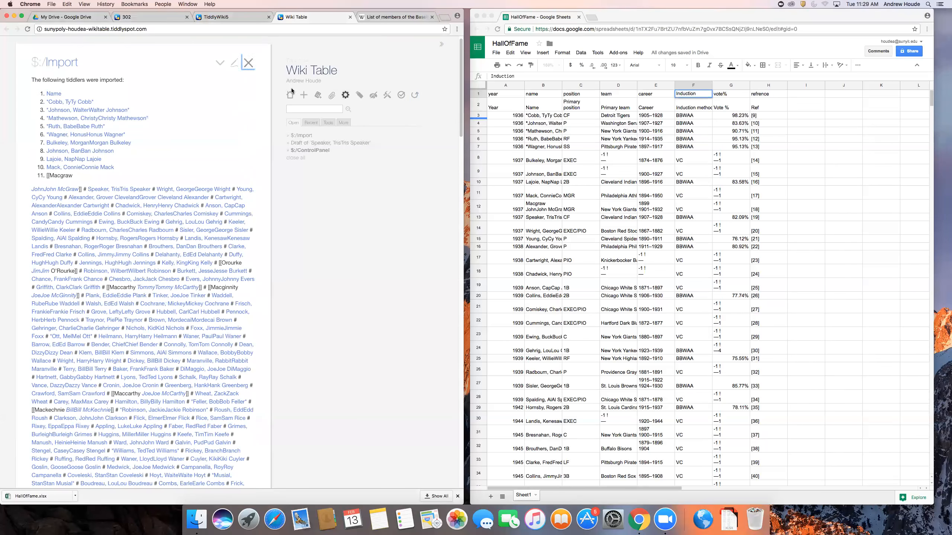
left_click(248, 70)
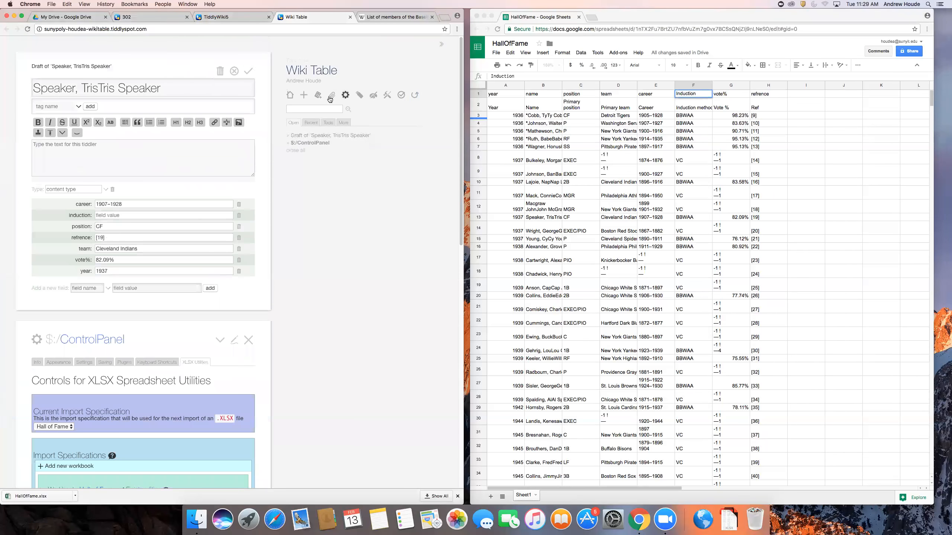
left_click(252, 71)
left_click(249, 66)
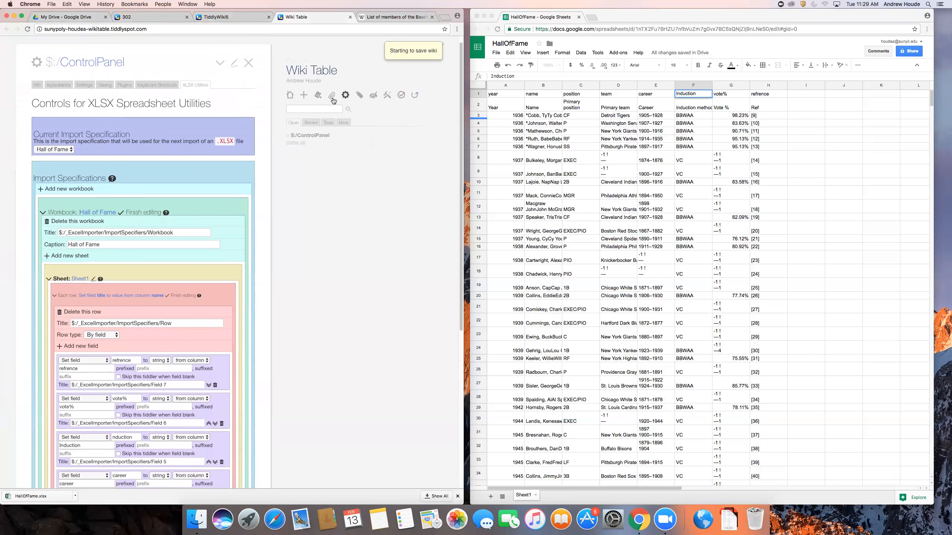
Import the tiddlers from HallOfFame.xlsx again using the Hall of Fame specification
left_click(332, 98)
double_click(180, 63)
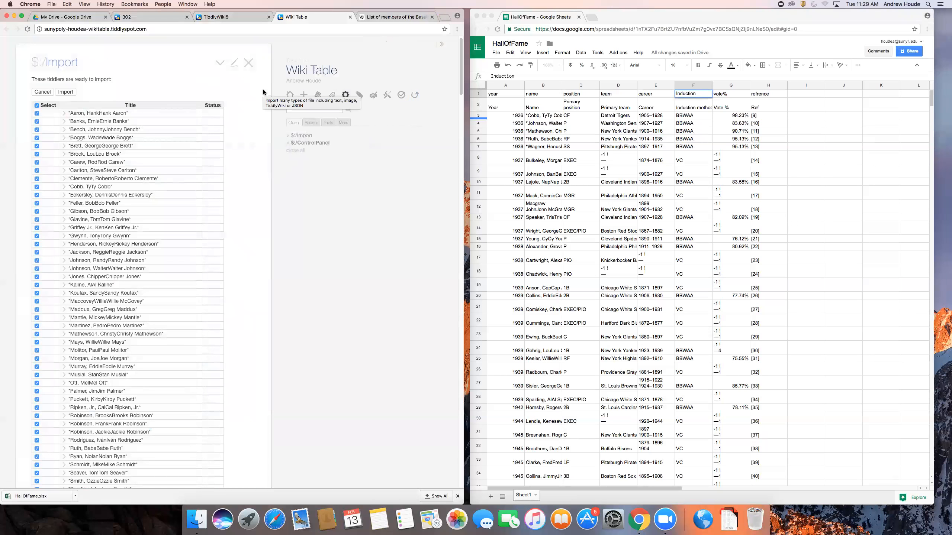
left_click(66, 93)
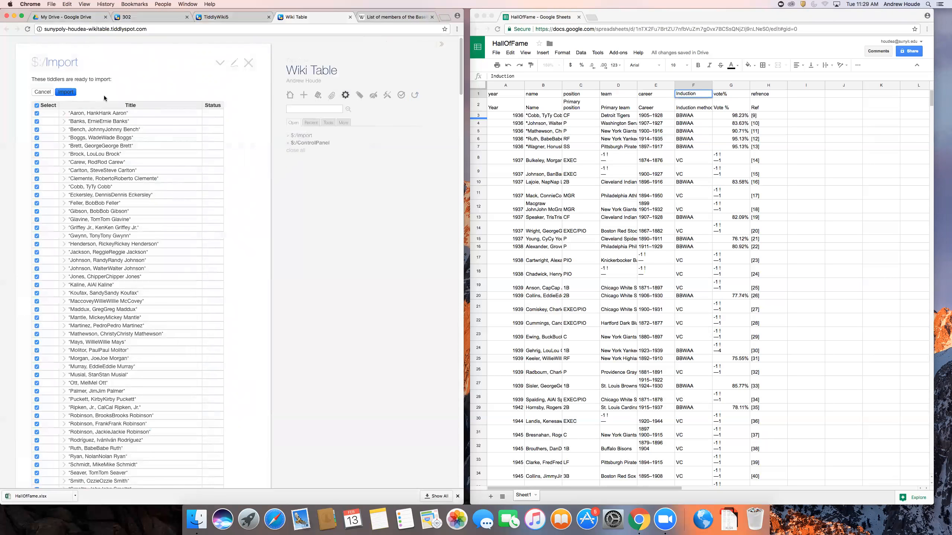
Open the same player's newly imported tiddler for editing, check its induction value, and finish editing
left_click(120, 189)
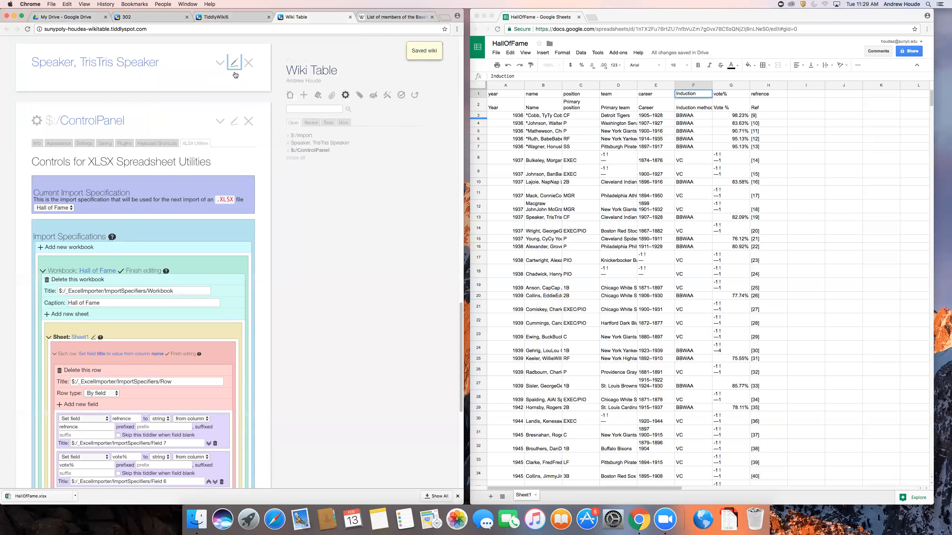
left_click(234, 62)
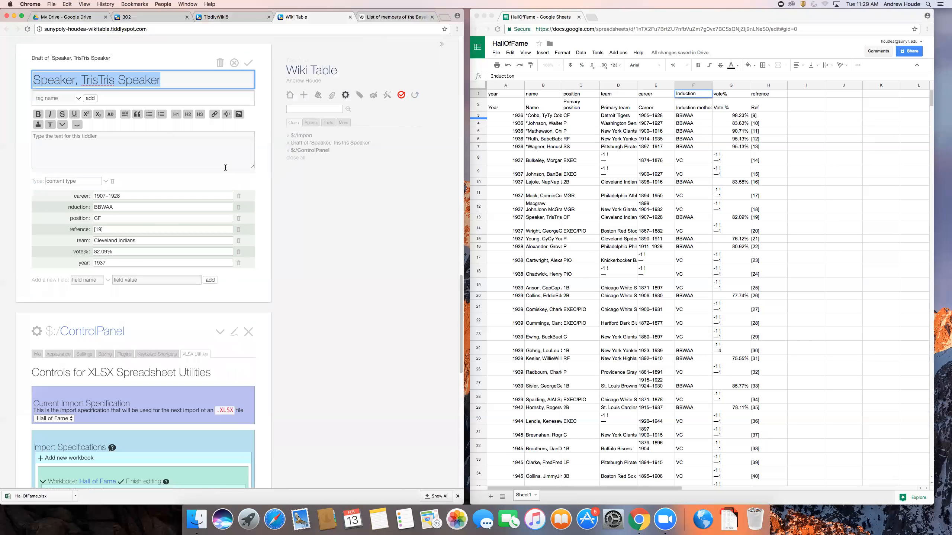
left_click(250, 63)
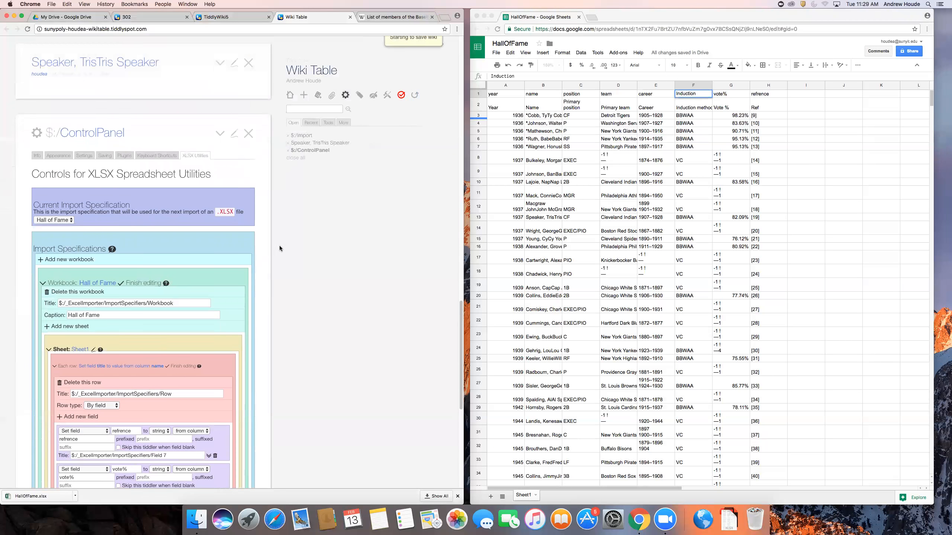
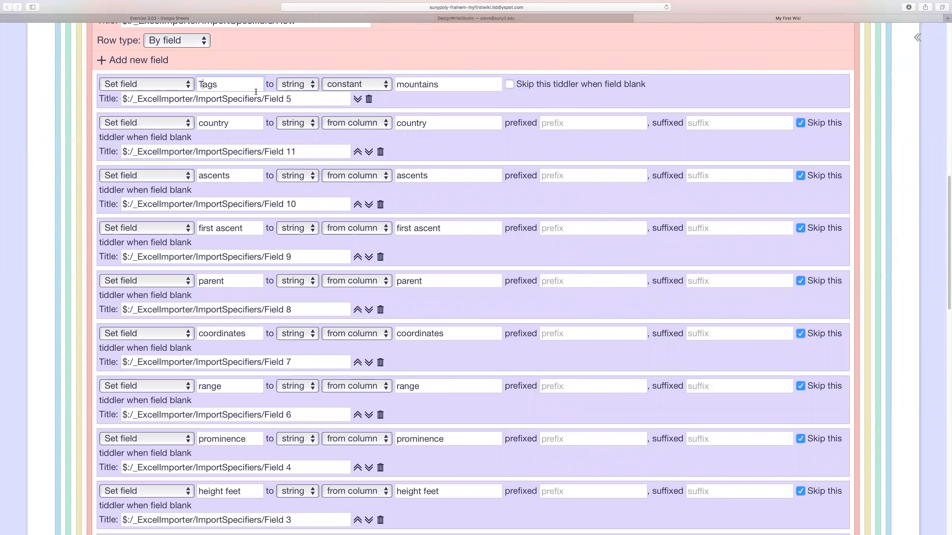
In the Mountains specification's Field 5, rename the target field to tags and set its action to Append to list field
key("BackSpace")
type("t")
left_click(147, 87)
left_click(203, 84)
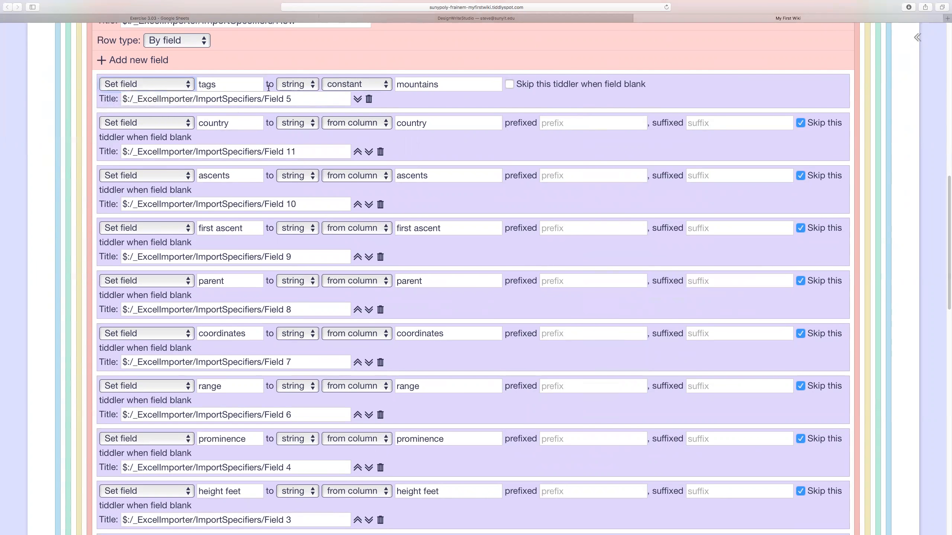
left_click(150, 84)
left_click(135, 98)
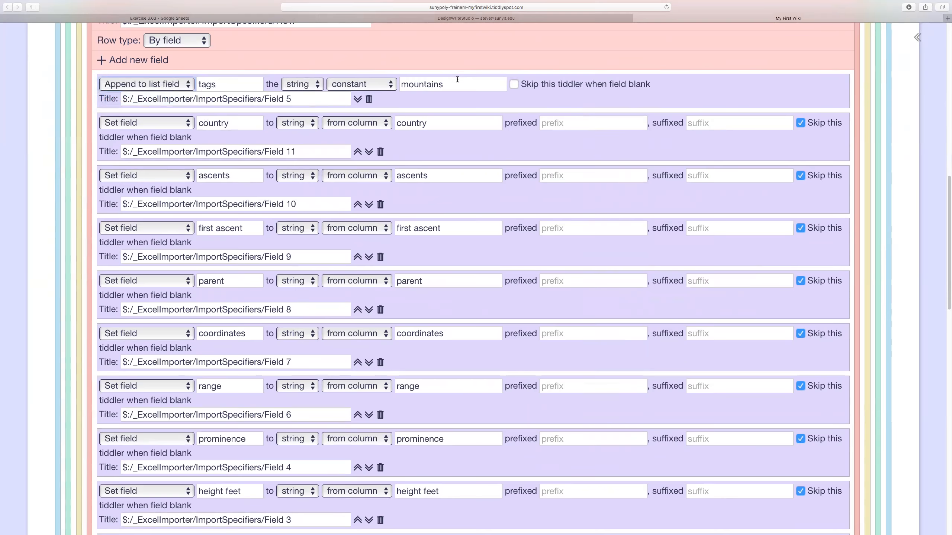
Review the Mountains workbook, sheet and row settings and each field's column mapping and blank-skipping option
scroll(457, 80, "up", 6)
scroll(458, 80, "up", 6)
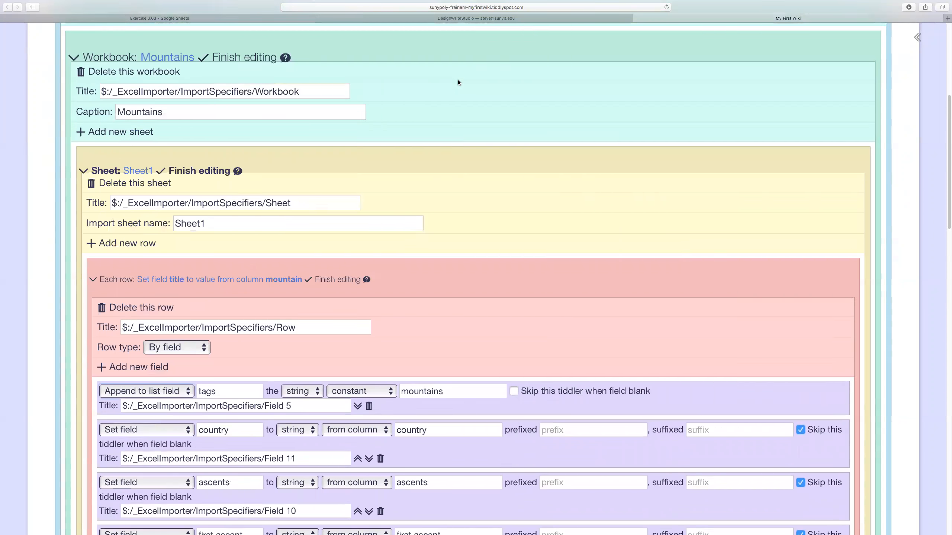
scroll(458, 80, "down", 5)
scroll(460, 79, "down", 6)
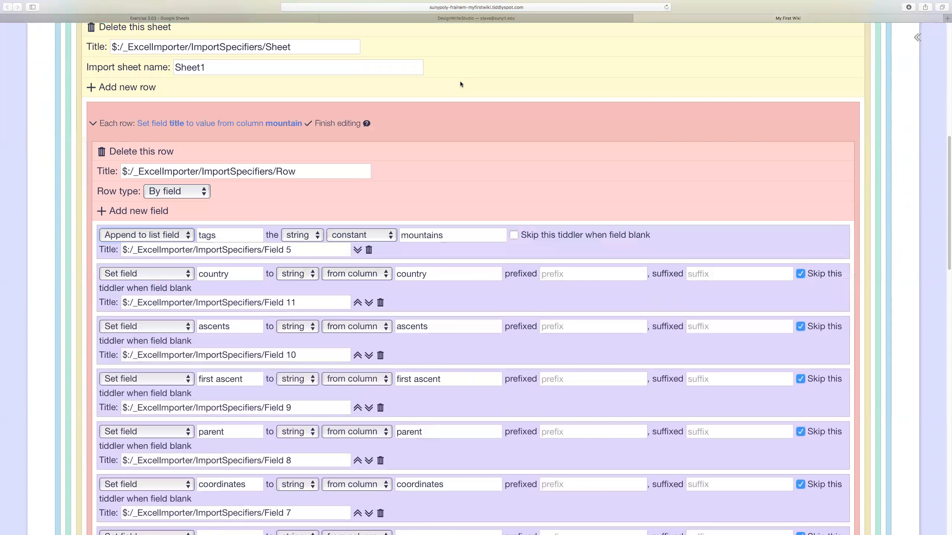
scroll(461, 84, "down", 2)
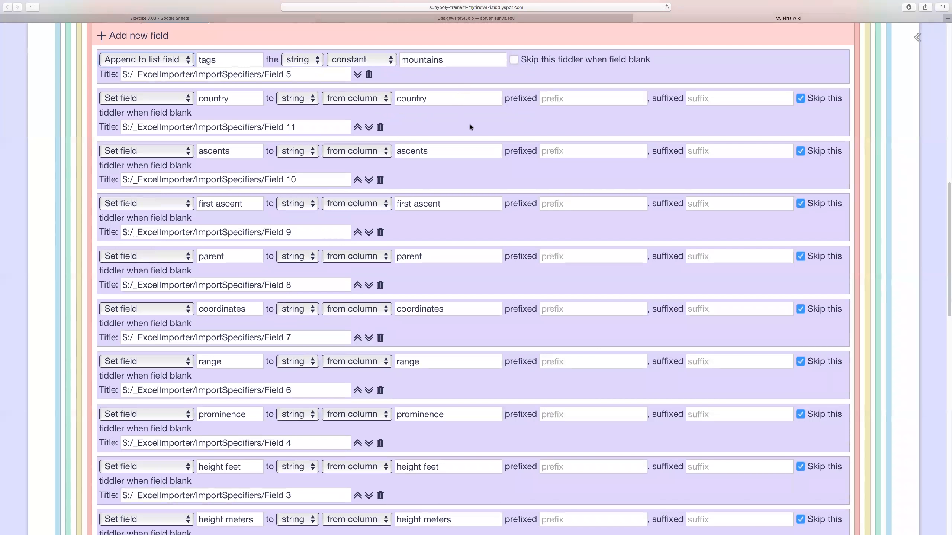
scroll(471, 125, "down", 1)
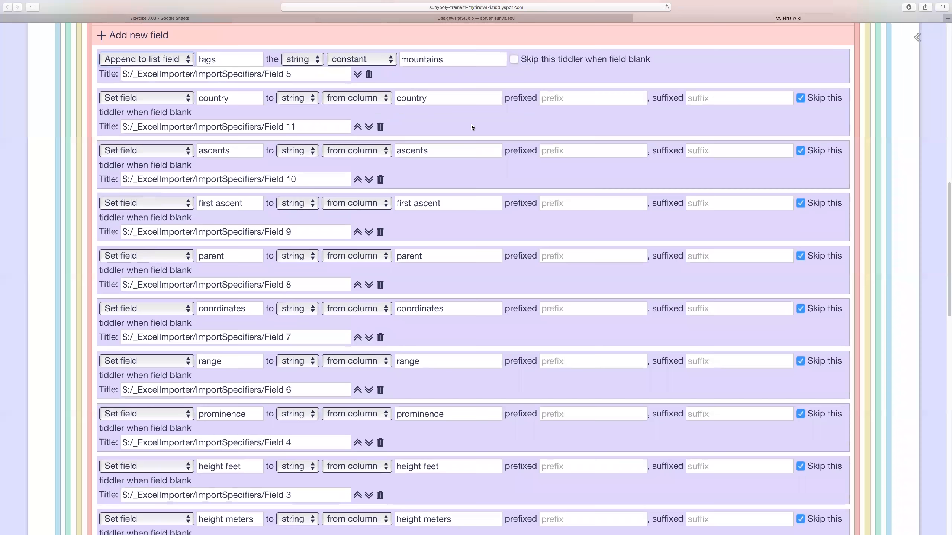
scroll(472, 125, "down", 2)
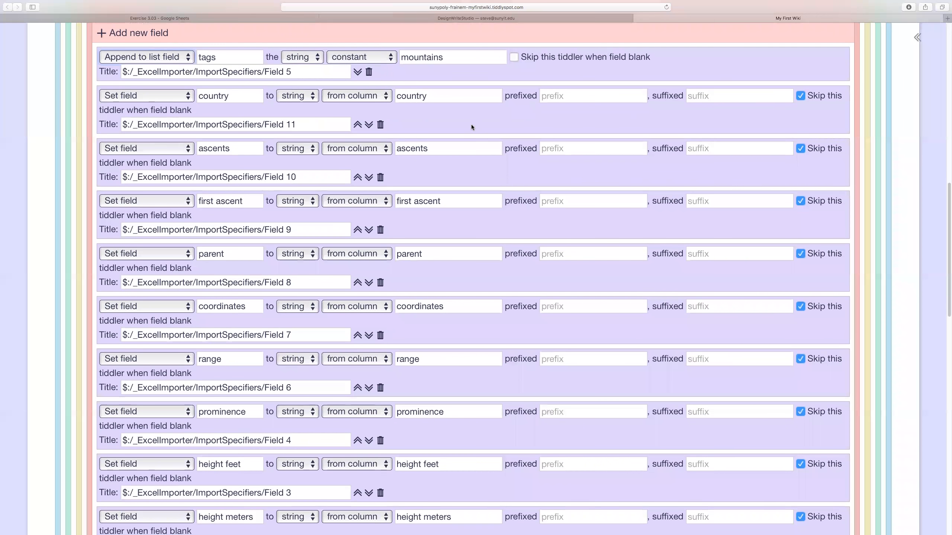
scroll(471, 127, "down", 5)
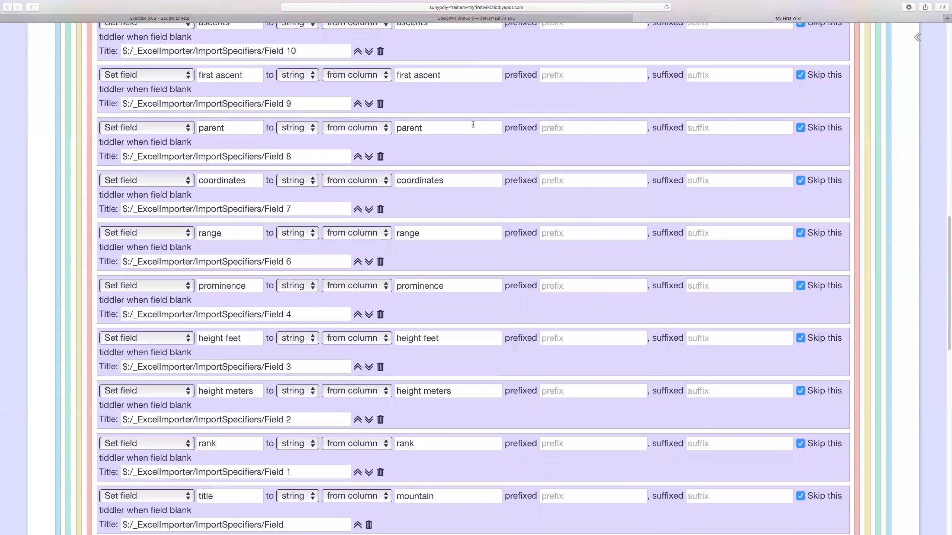
scroll(471, 127, "up", 3)
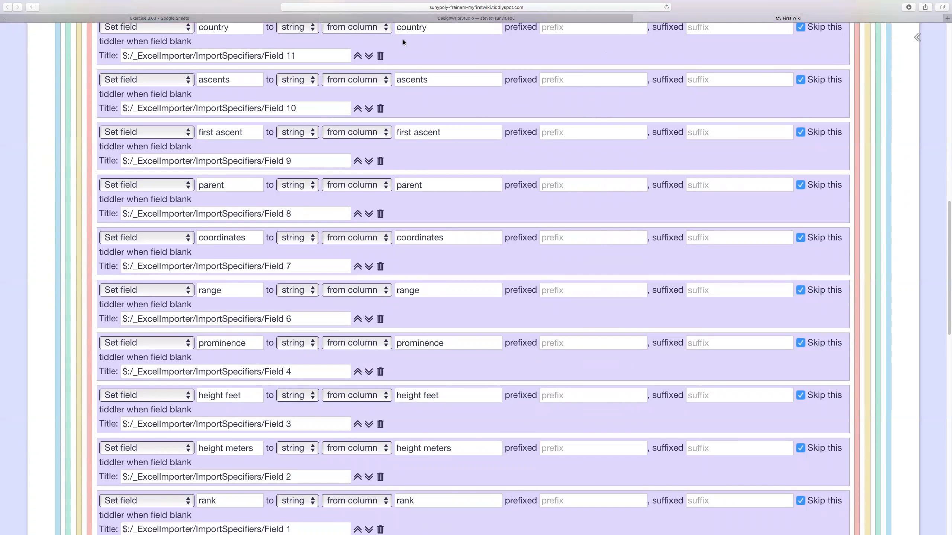
scroll(401, 42, "up", 6)
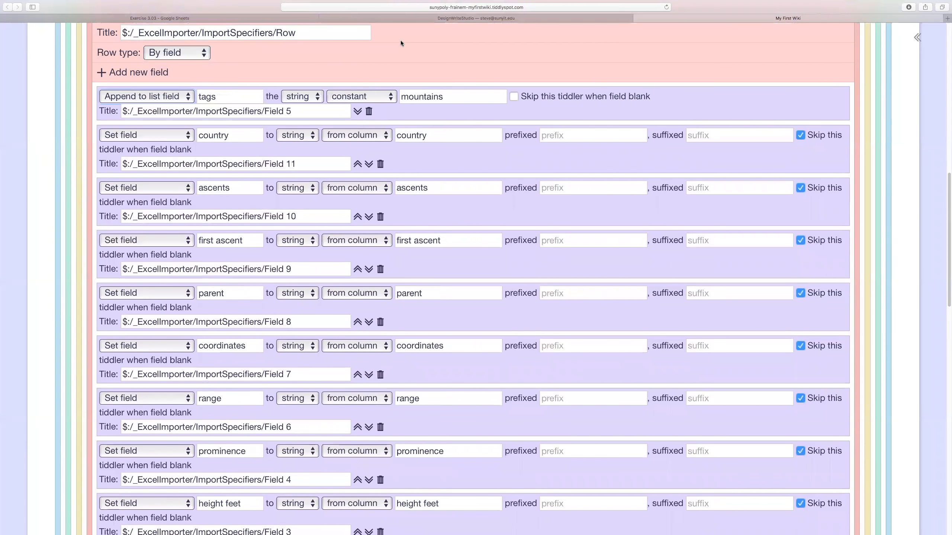
Check the Mountains title field mapping against the column headers of the Exercise 3.03 spreadsheet in Google Sheets, dismissing the shortcut notice
scroll(400, 41, "down", 13)
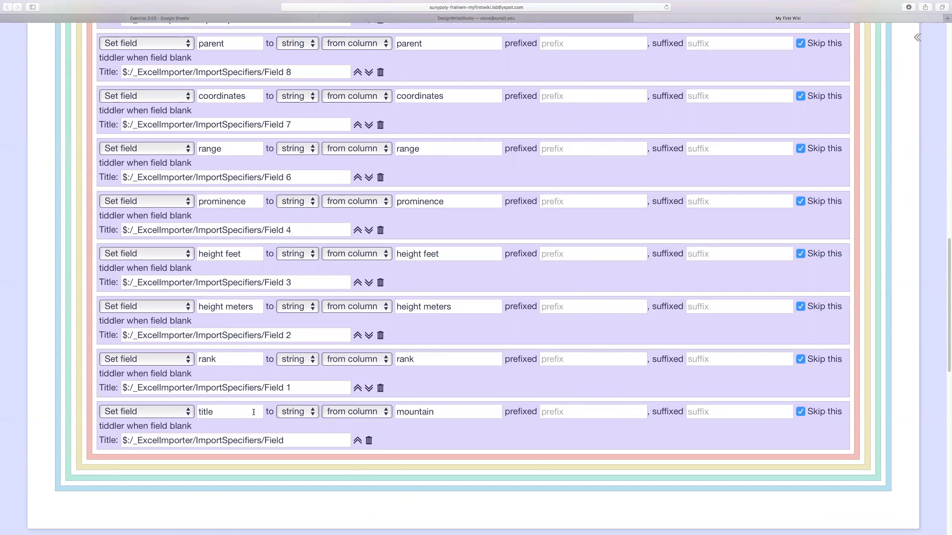
left_click(268, 17)
left_click(296, 182)
key("ctrl+alt+i")
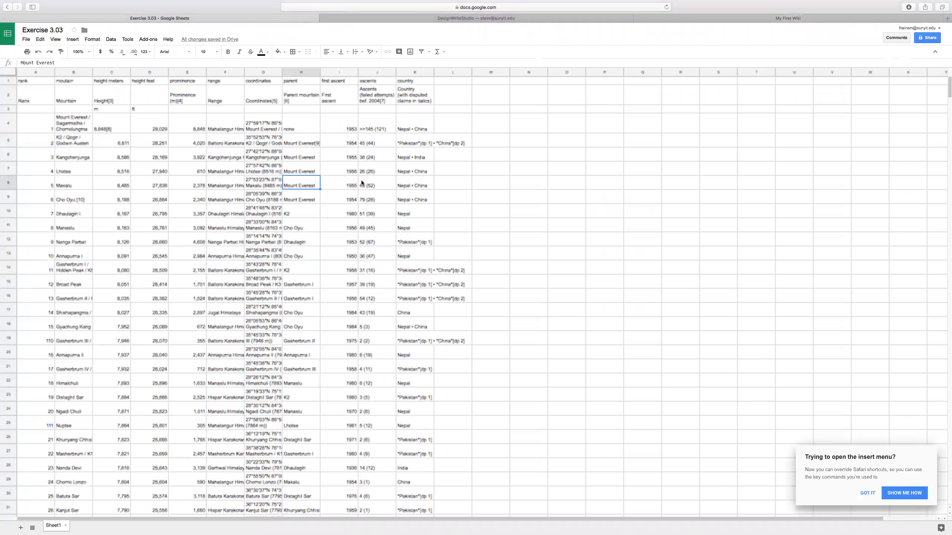
key("super+equal")
key("super+equal")
key("super+equal")
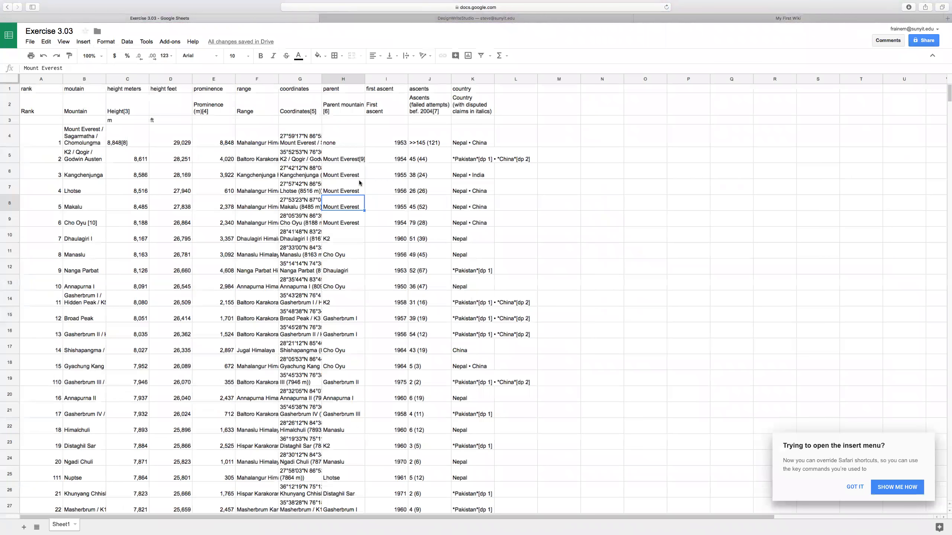
key("super+equal")
key("super+equal")
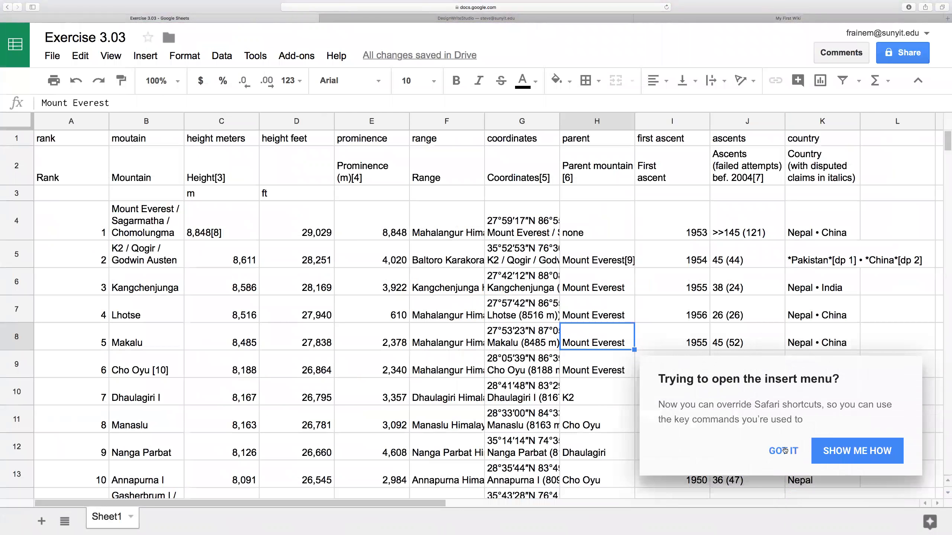
left_click(784, 455)
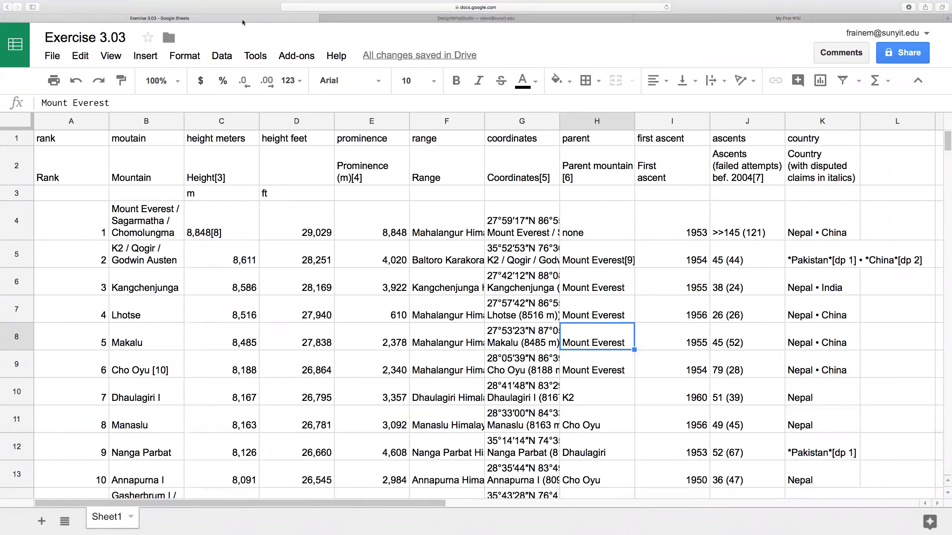
Download the Exercise 3.03 mountains spreadsheet for the XLSX import
left_click(52, 56)
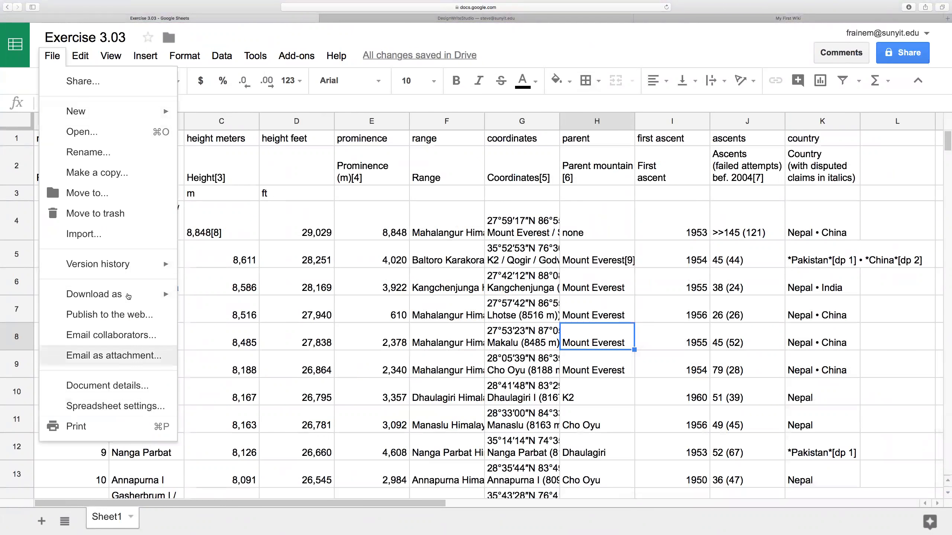
mouse_move(128, 296)
left_click(291, 307)
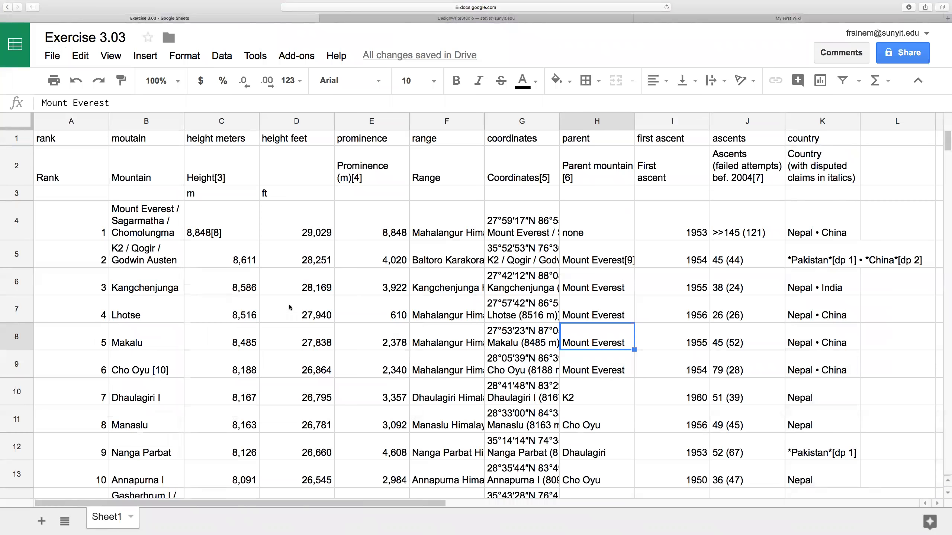
Return to My First Wiki, save the wiki from the reopened sidebar, and reload the page
left_click(773, 18)
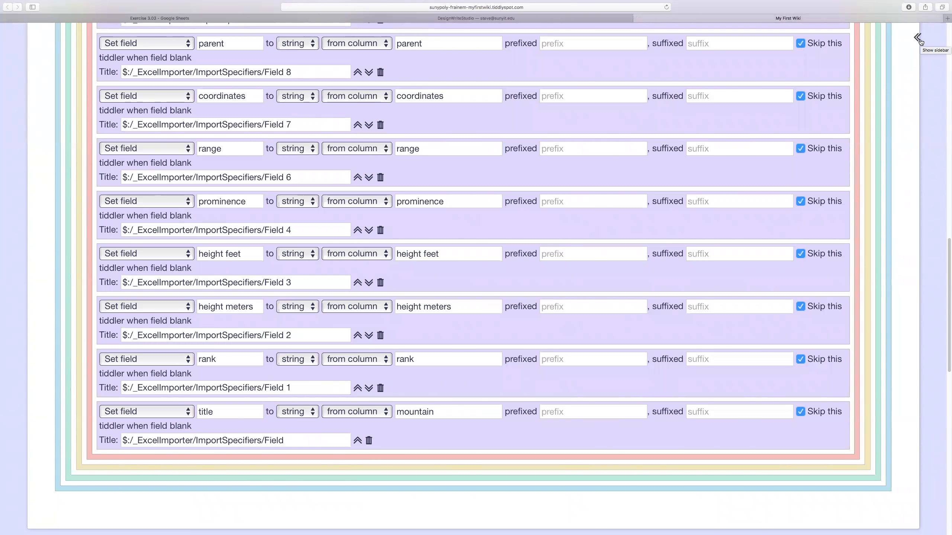
scroll(867, 77, "up", 7)
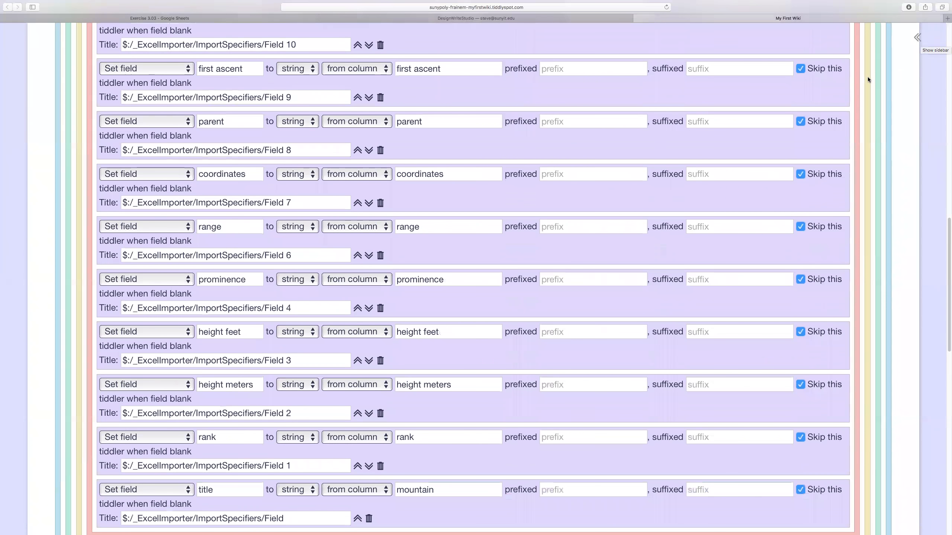
scroll(876, 69, "up", 4)
left_click(917, 38)
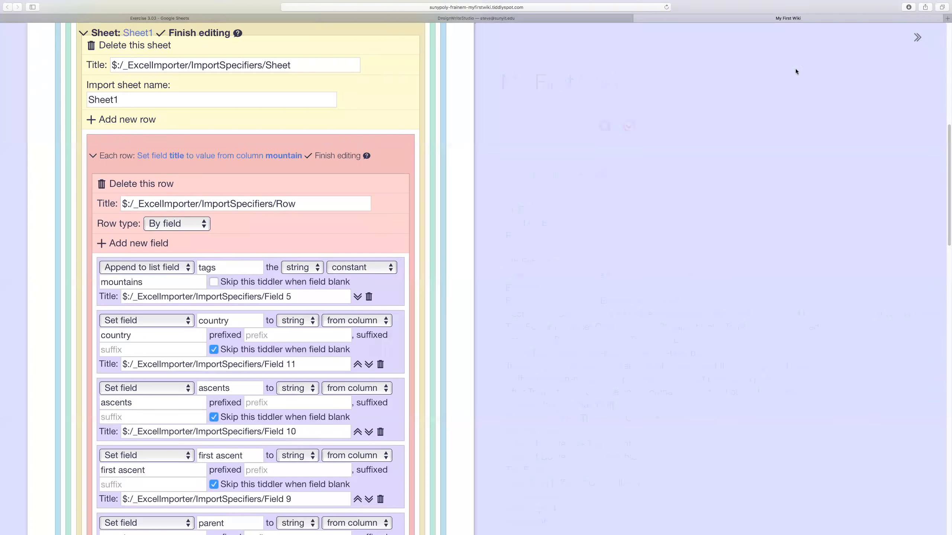
left_click(630, 129)
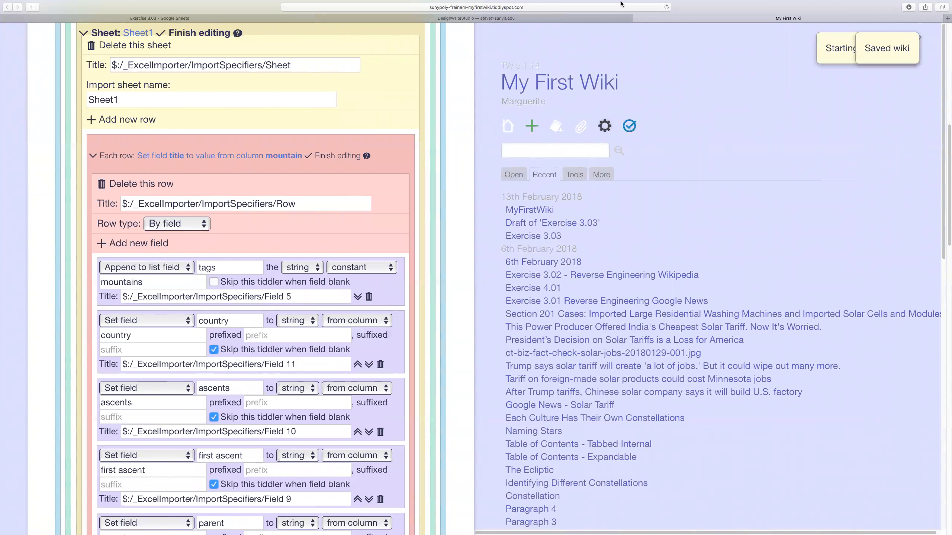
left_click(666, 7)
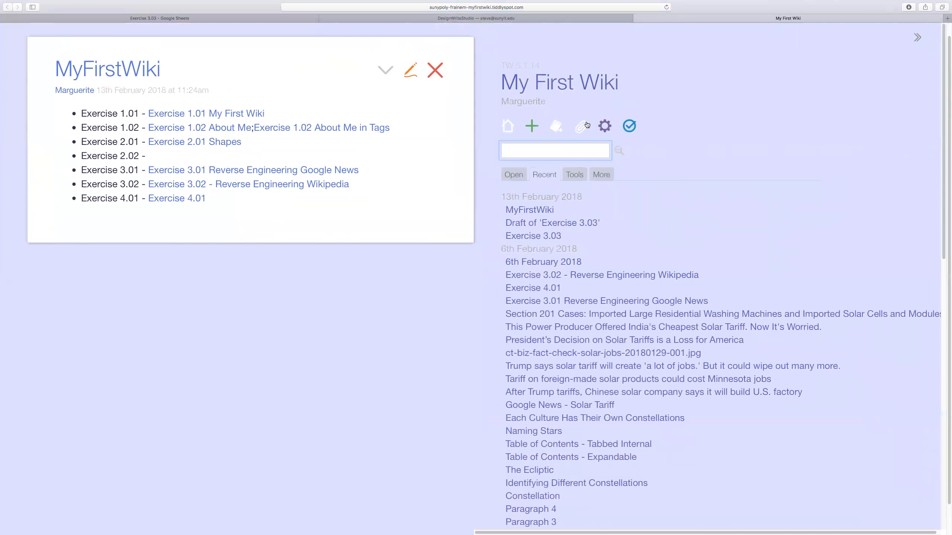
Try to import the downloaded mountains spreadsheet into the wiki, and close the import tiddler
left_click(585, 125)
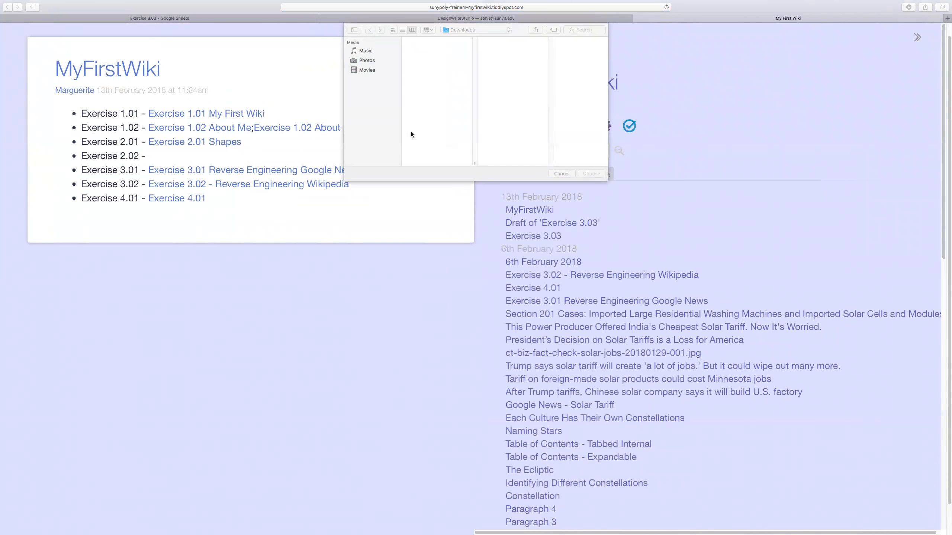
double_click(449, 40)
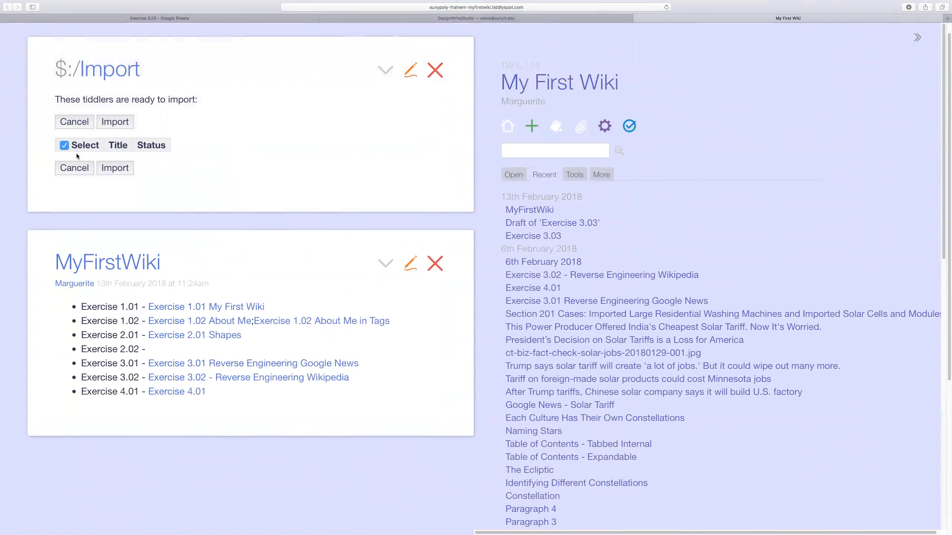
left_click(435, 70)
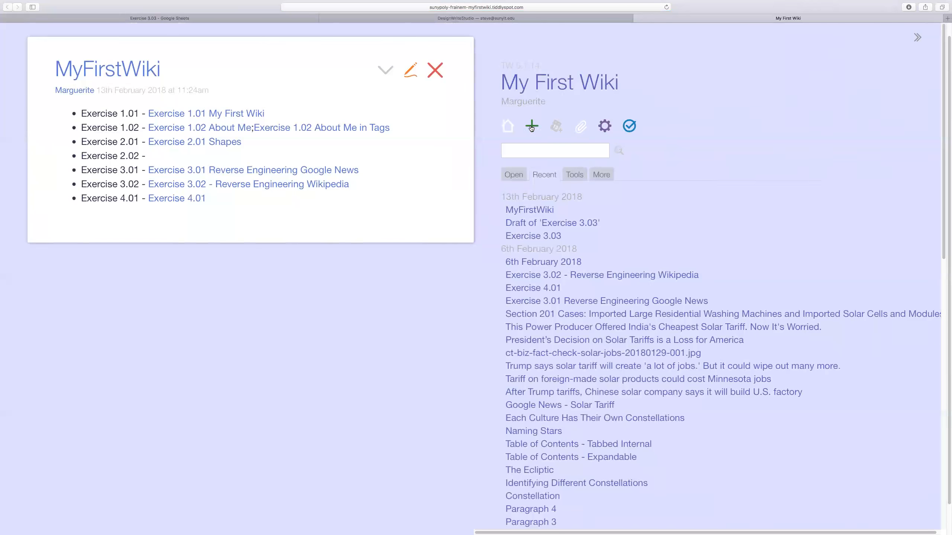
Open the control panel and review the current import specification and the Mountains workbook, sheet, row and field settings
left_click(605, 126)
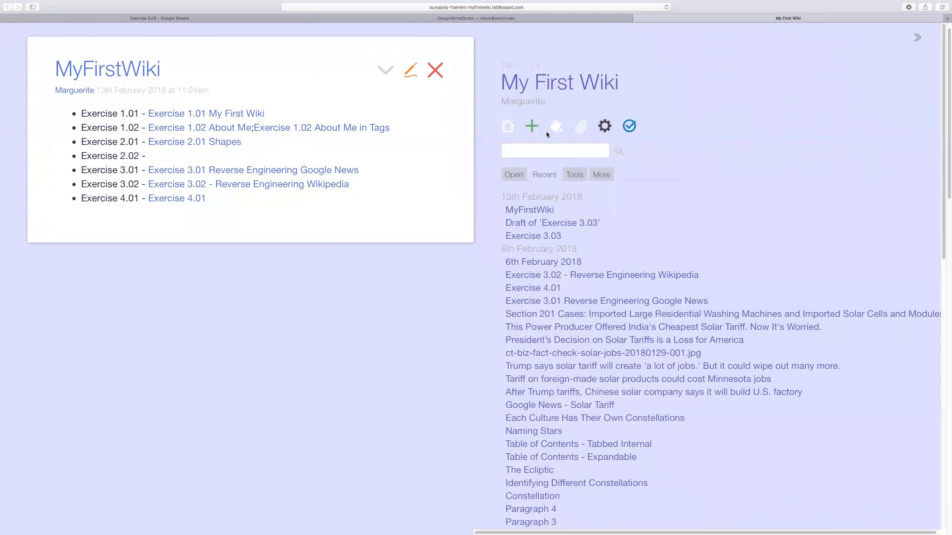
scroll(447, 194, "down", 10)
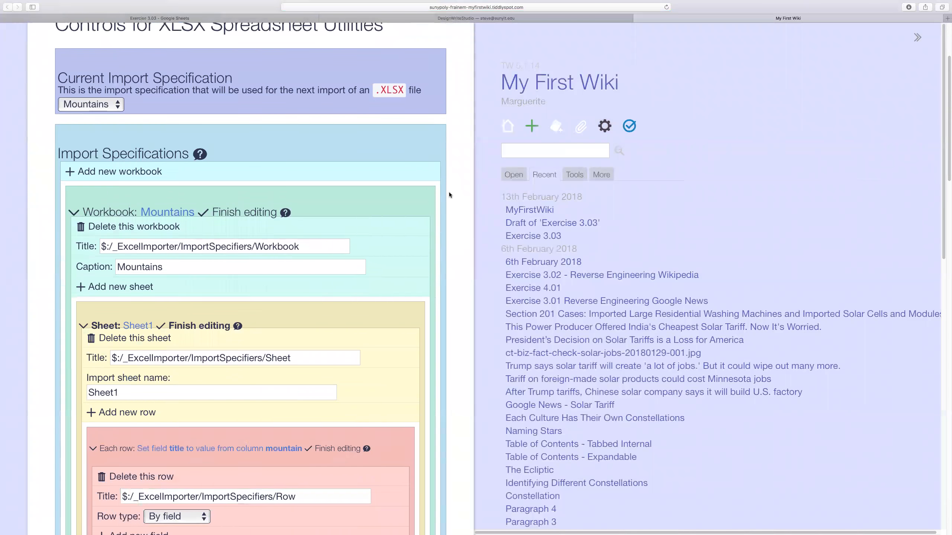
scroll(495, 198, "down", 5)
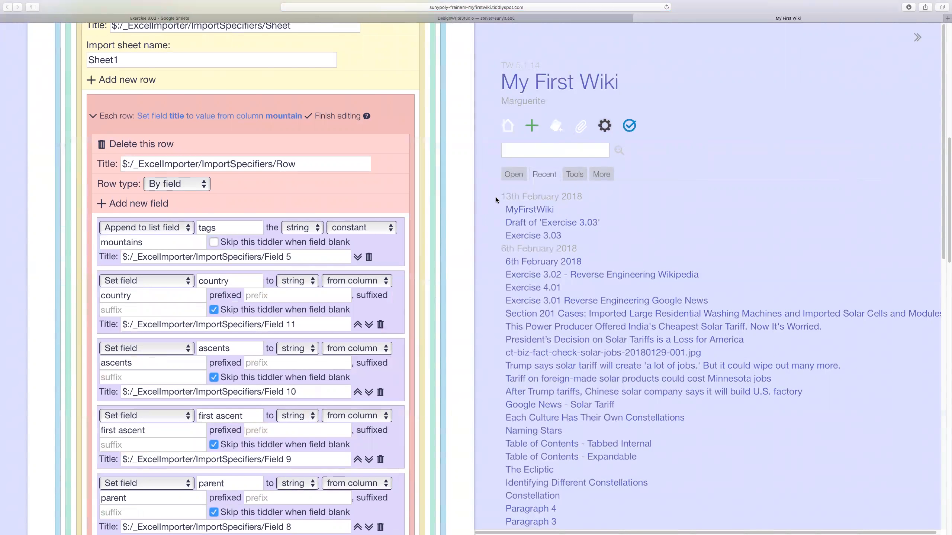
scroll(495, 197, "up", 10)
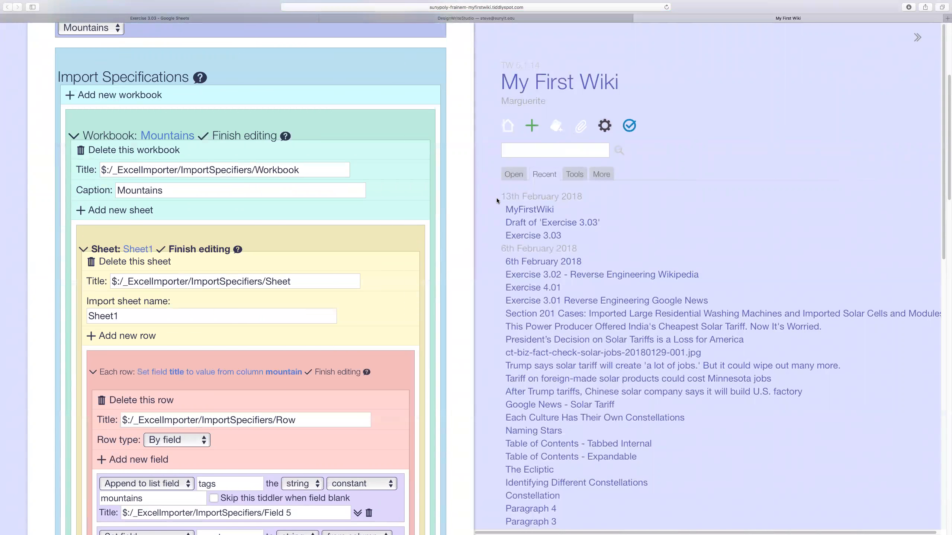
scroll(497, 198, "up", 6)
Try the mountains spreadsheet import again with the Mountains specification, reloading the wiki before running it
left_click(581, 126)
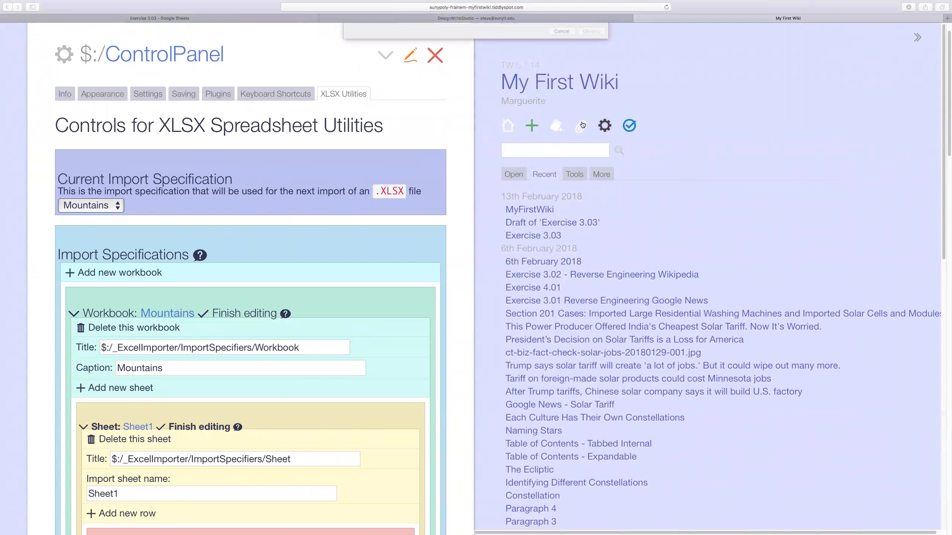
double_click(448, 40)
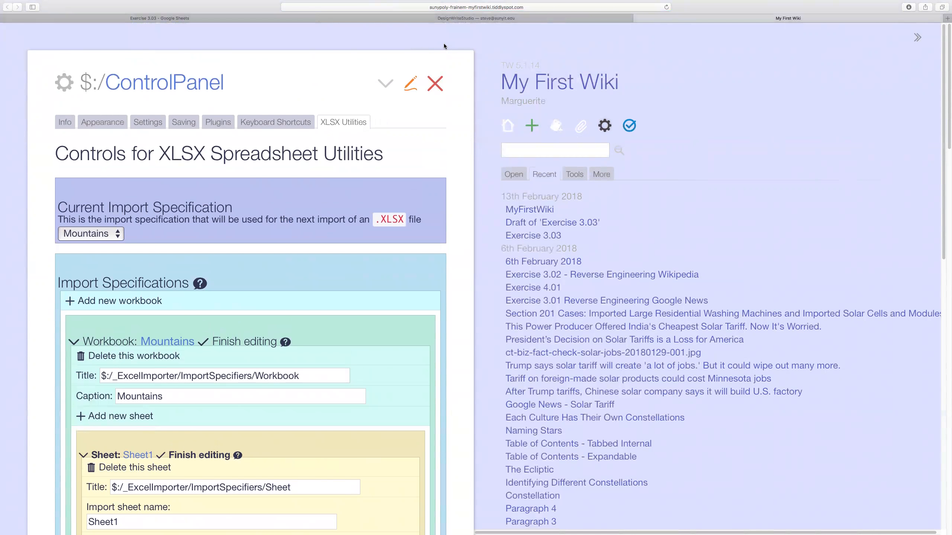
left_click(667, 7)
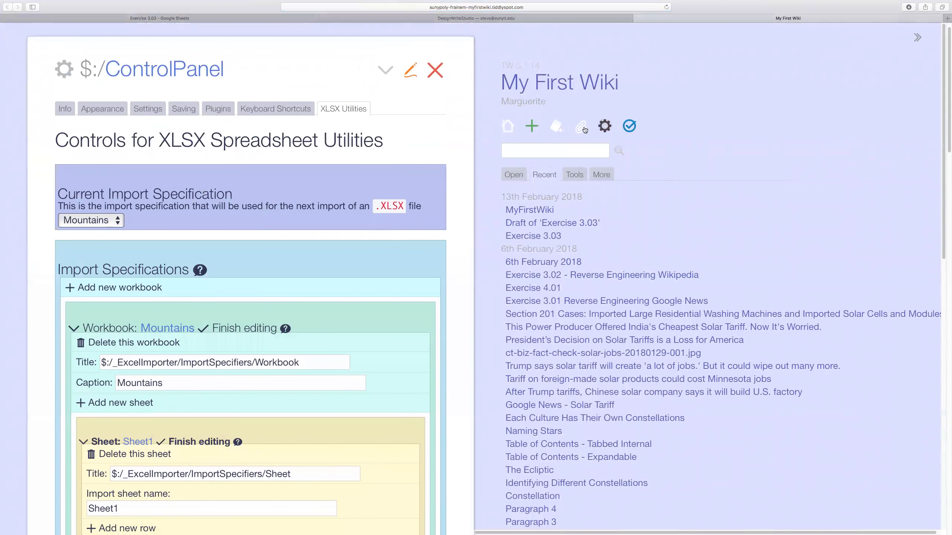
left_click(582, 128)
double_click(435, 41)
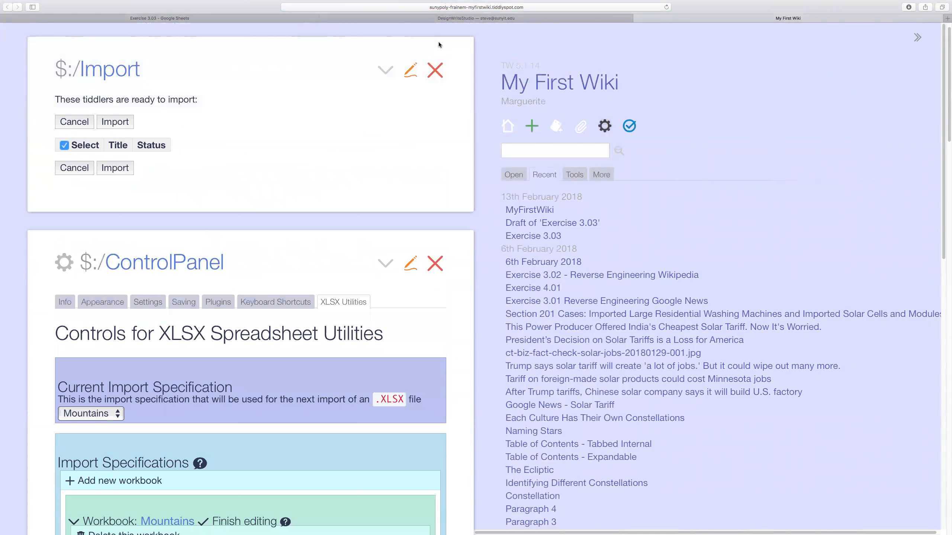
left_click(115, 167)
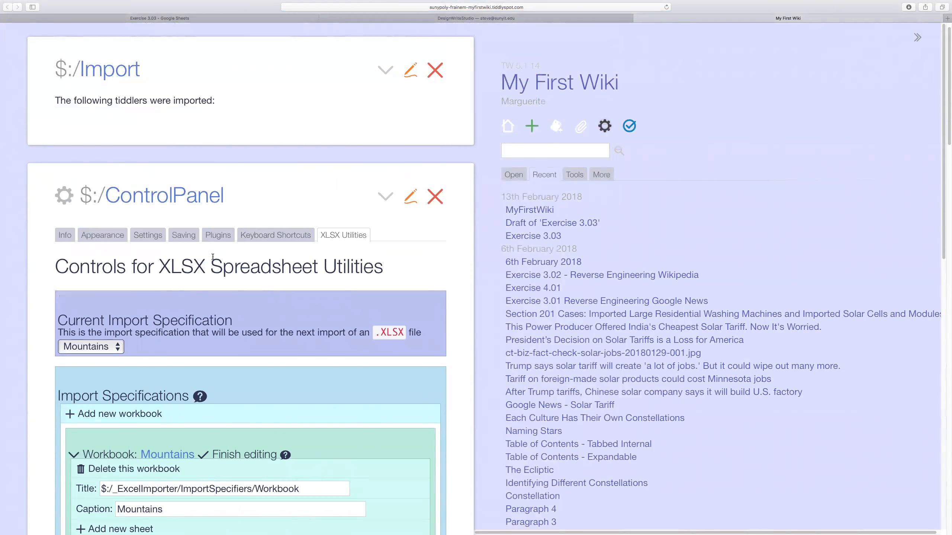
Check the list of installed plugins in the control panel, and close the import tiddler
left_click(222, 235)
scroll(226, 192, "down", 3)
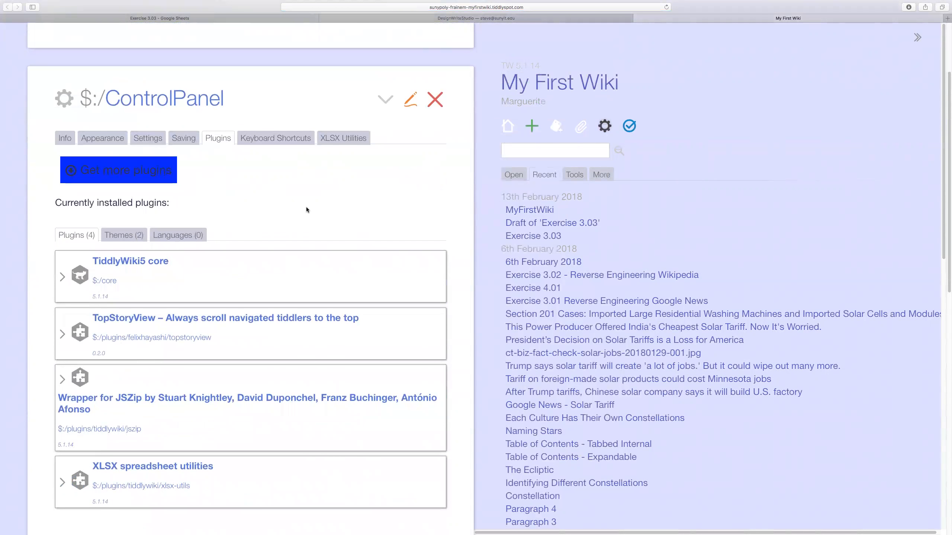
scroll(306, 209, "down", 1)
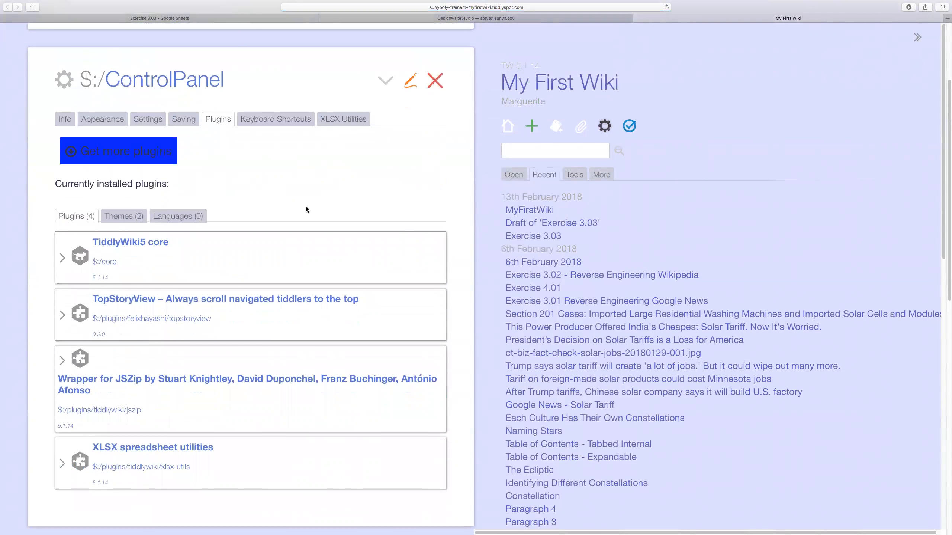
scroll(306, 209, "down", 1)
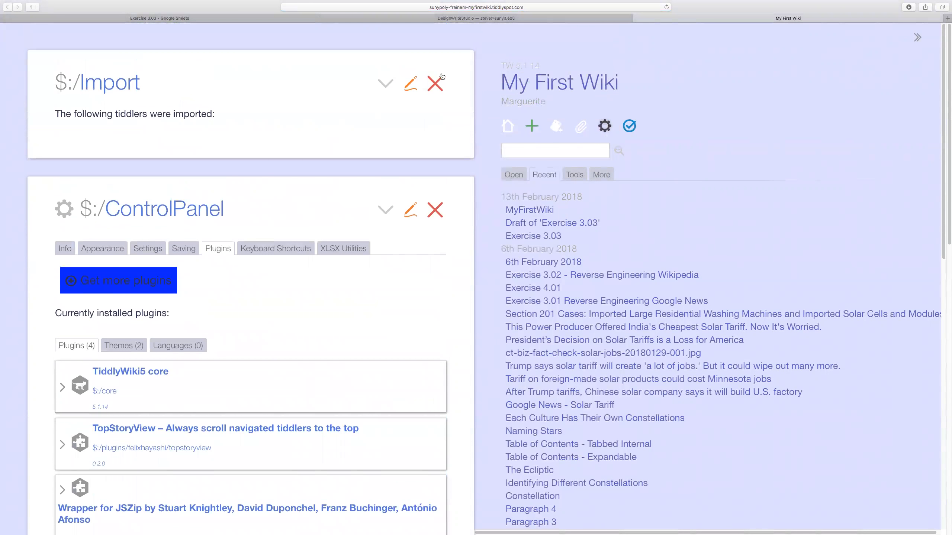
left_click(442, 85)
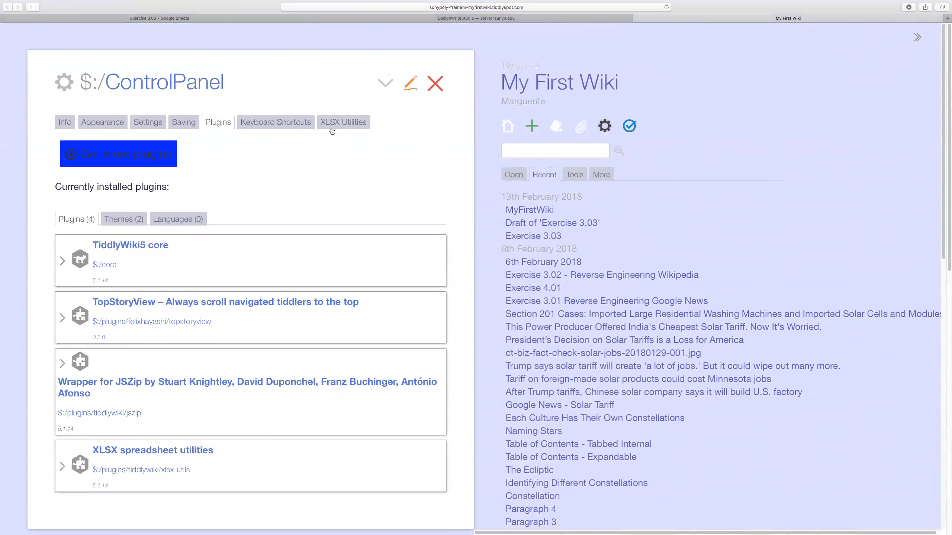
Return to the XLSX spreadsheet utilities controls in the control panel and save the wiki
scroll(332, 130, "down", 1)
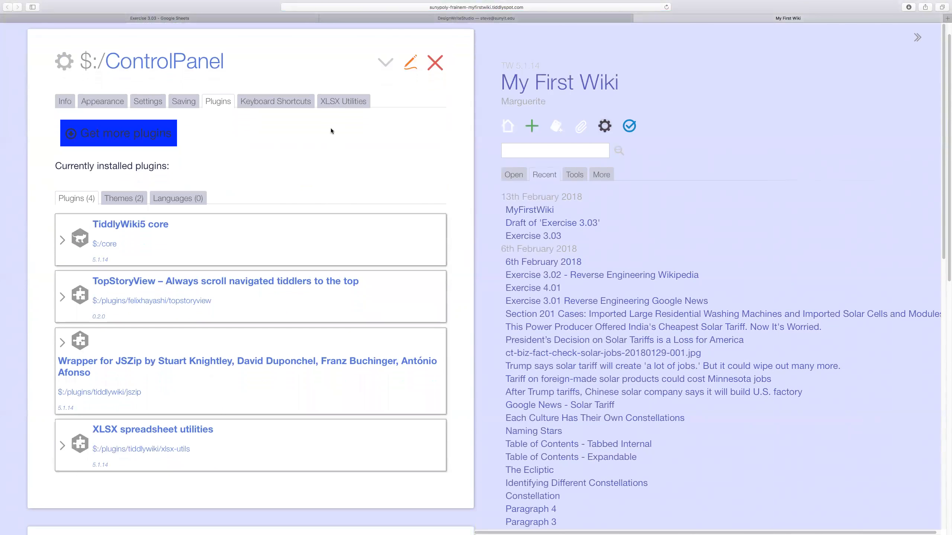
left_click(295, 103)
left_click(332, 101)
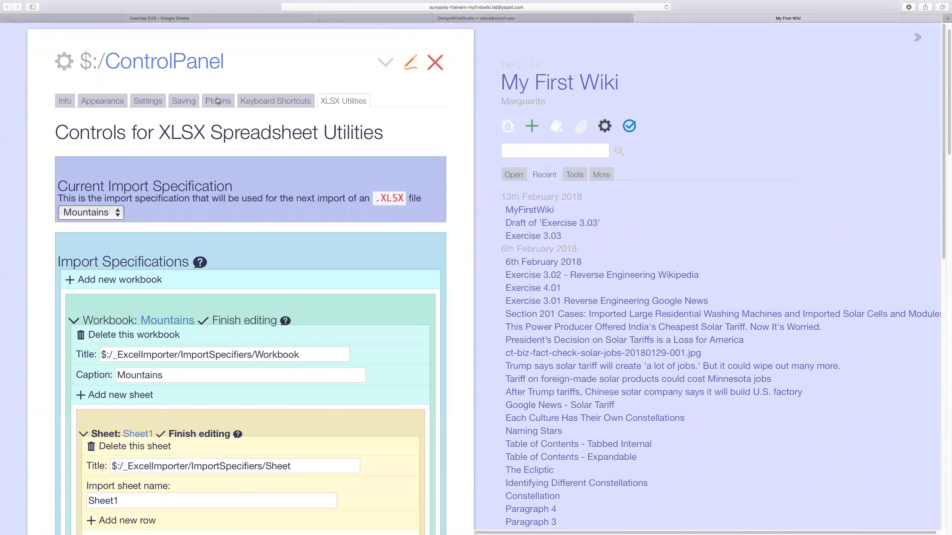
scroll(278, 209, "down", 4)
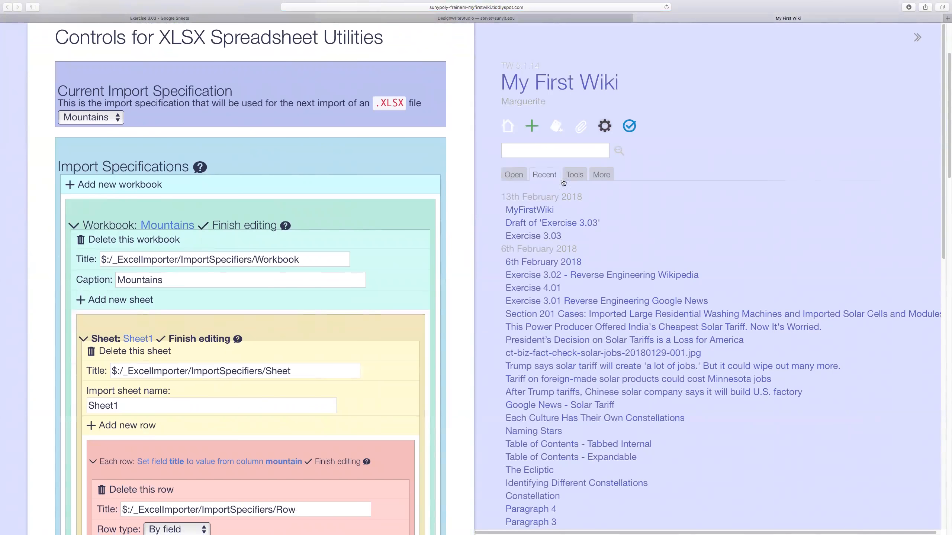
left_click(632, 129)
Review the Mountains specification's field mappings from the tags field through to the title field's mountain column
scroll(442, 231, "down", 10)
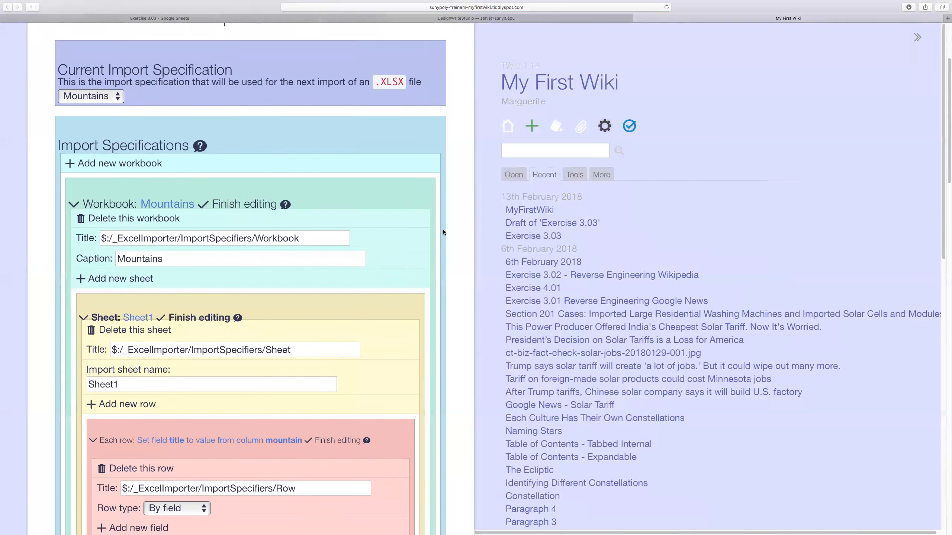
scroll(442, 231, "down", 6)
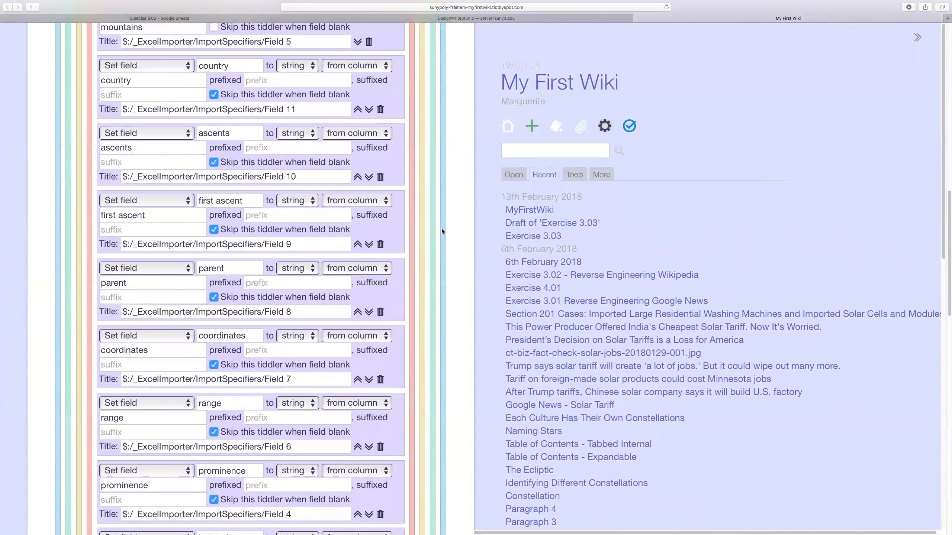
scroll(442, 231, "down", 1)
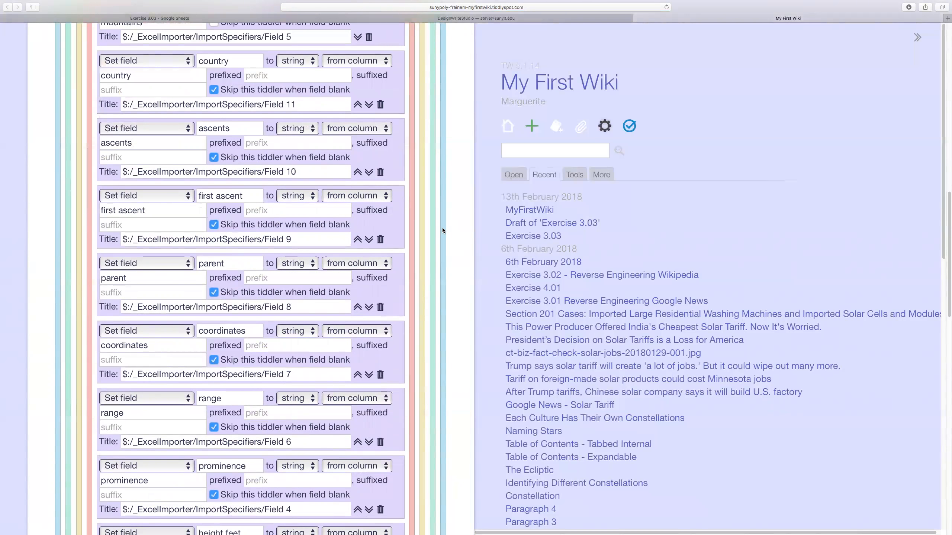
scroll(443, 227, "down", 10)
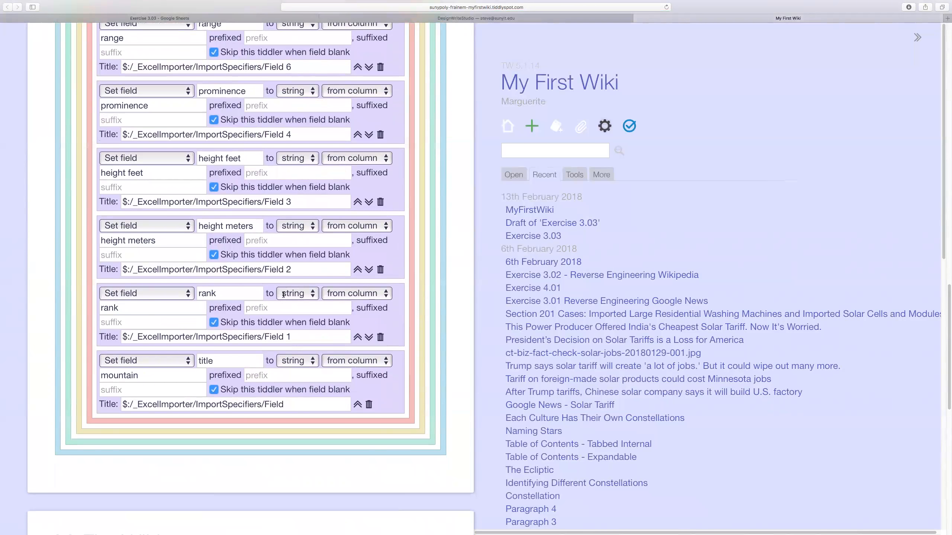
Switch to the Exercise 3.03 Google Sheet and correct the header in cell B1 to "mountain"
left_click(229, 364)
left_click(249, 19)
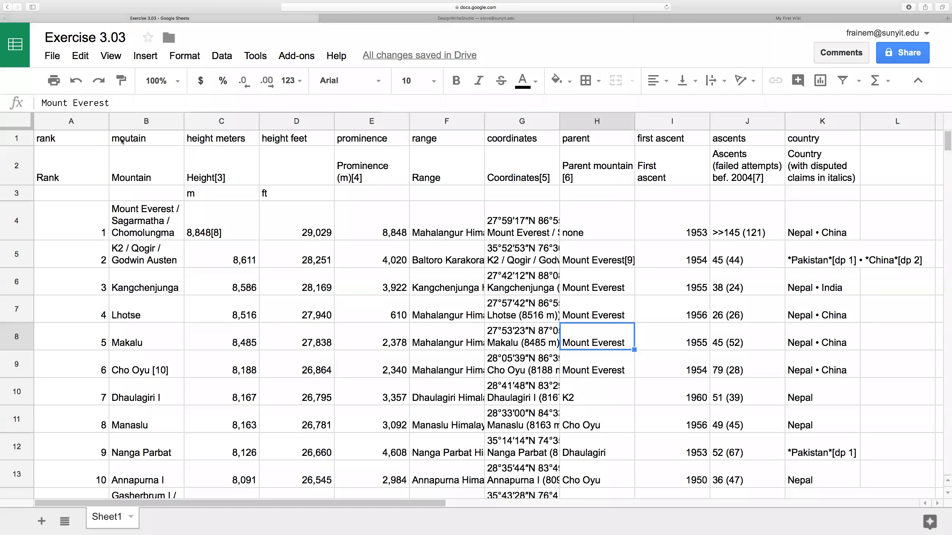
left_click(170, 142)
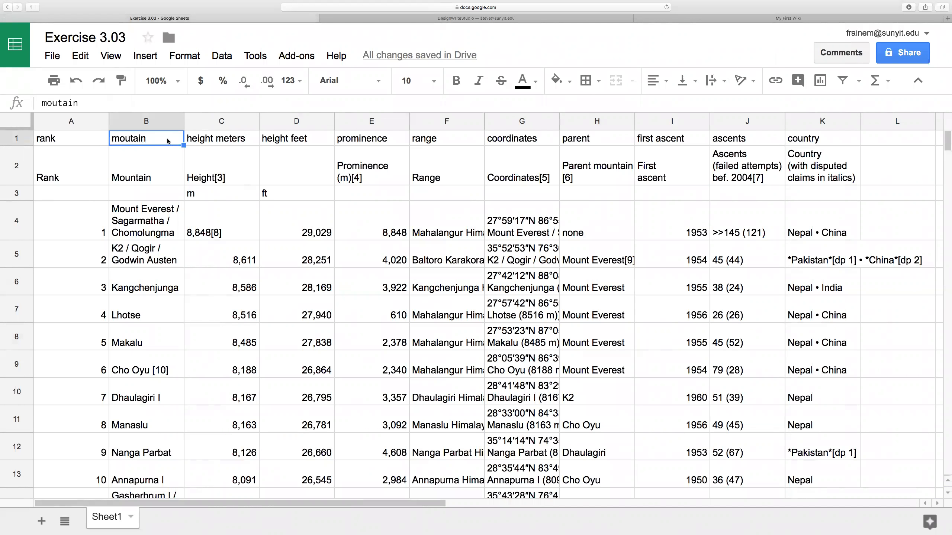
left_click(91, 103)
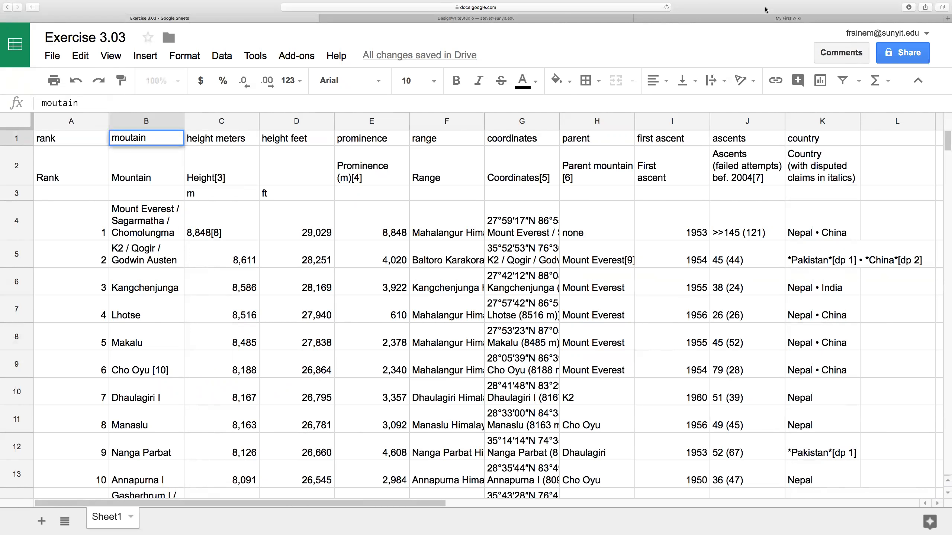
left_click(780, 18)
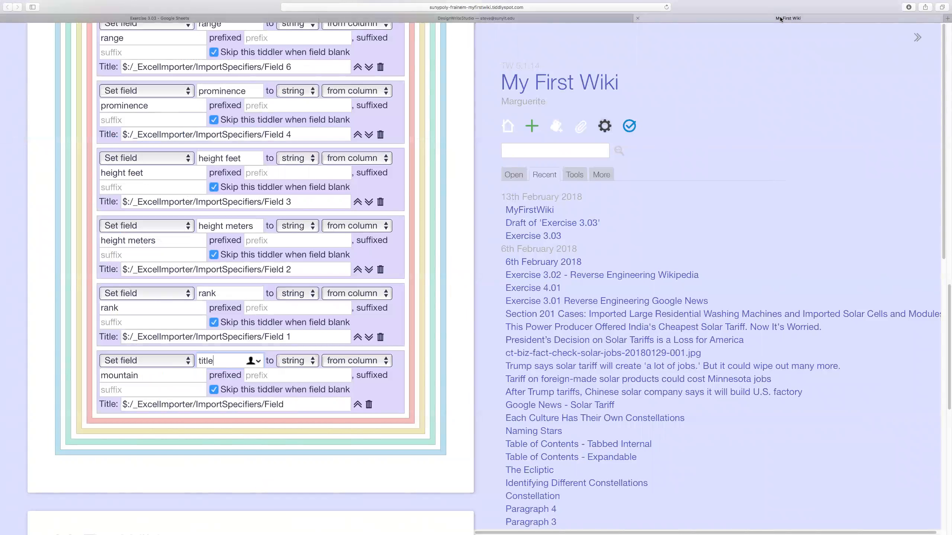
left_click(179, 18)
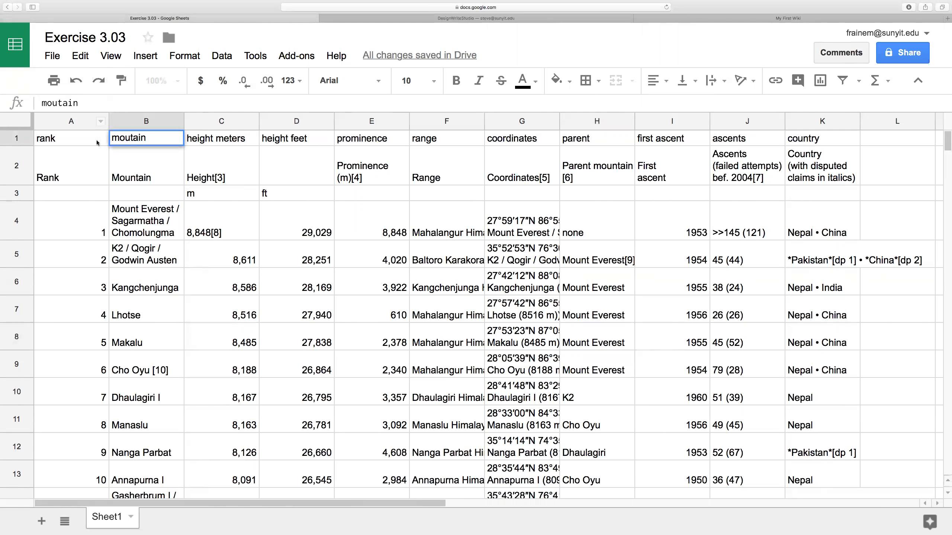
double_click(132, 137)
type("n")
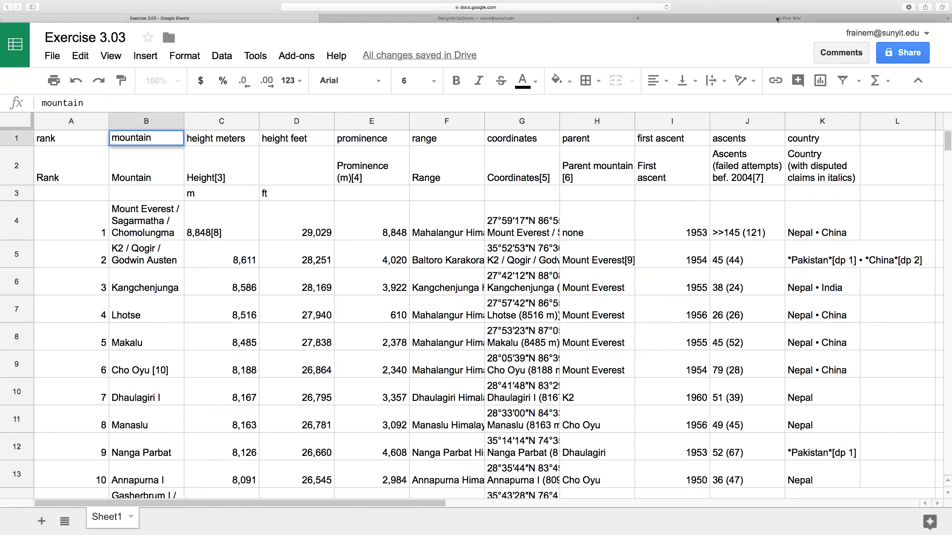
Save the wiki and download the corrected Exercise 3.03 sheet as an Excel (.xlsx) file
left_click(788, 18)
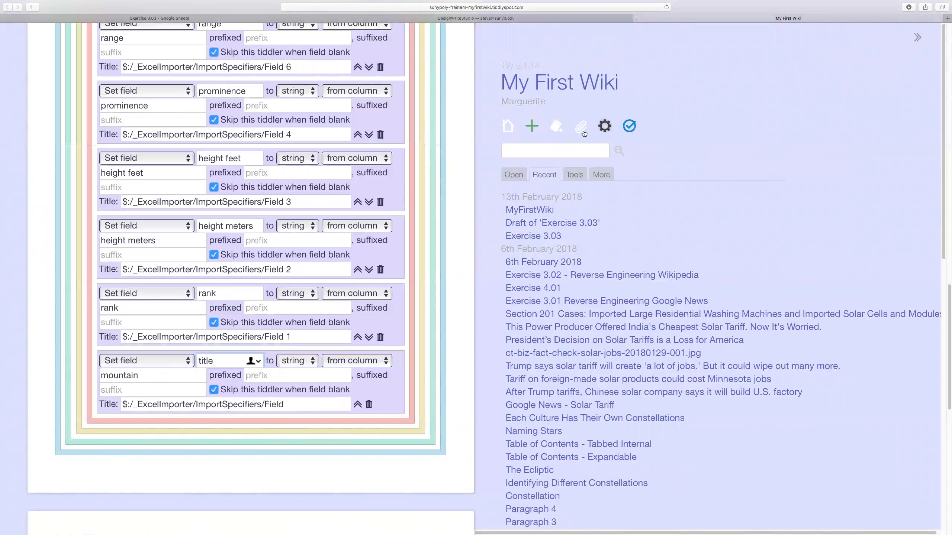
left_click(629, 127)
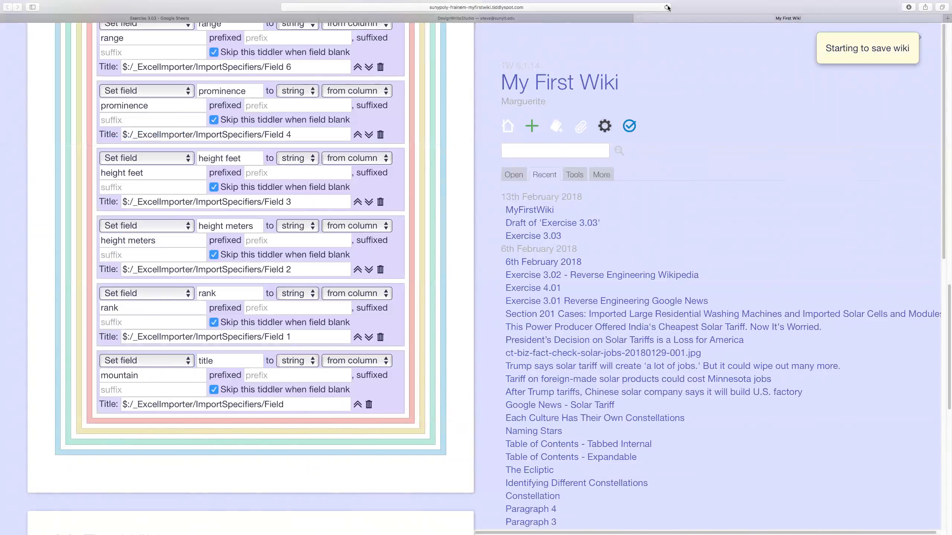
left_click(114, 20)
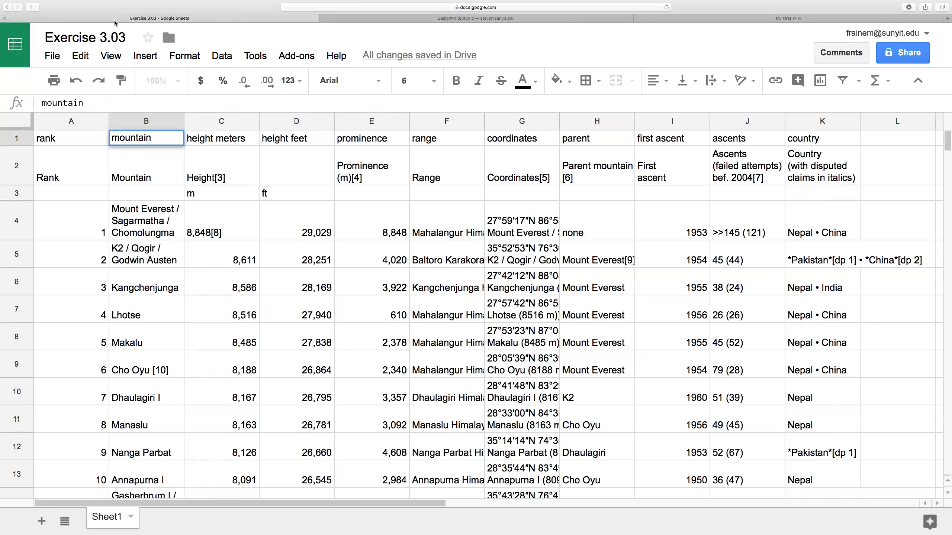
left_click(52, 60)
left_click(52, 56)
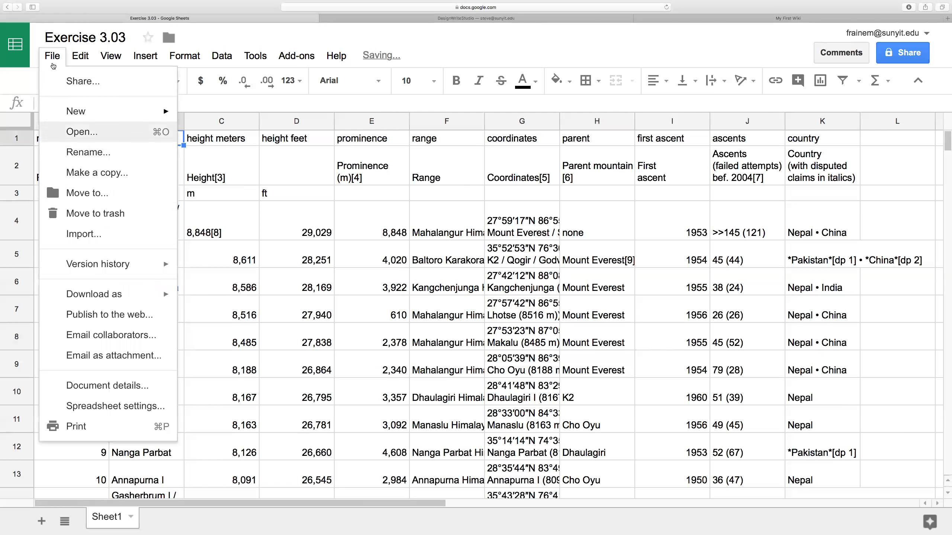
mouse_move(157, 234)
left_click(229, 300)
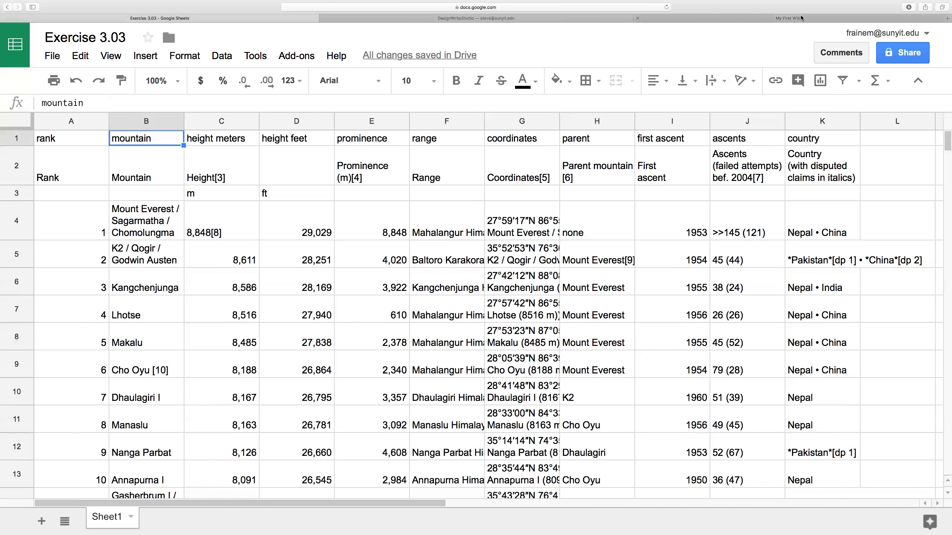
Return to the wiki and try to import Exercise 3.03-2.xlsx
left_click(788, 18)
scroll(424, 75, "up", 5)
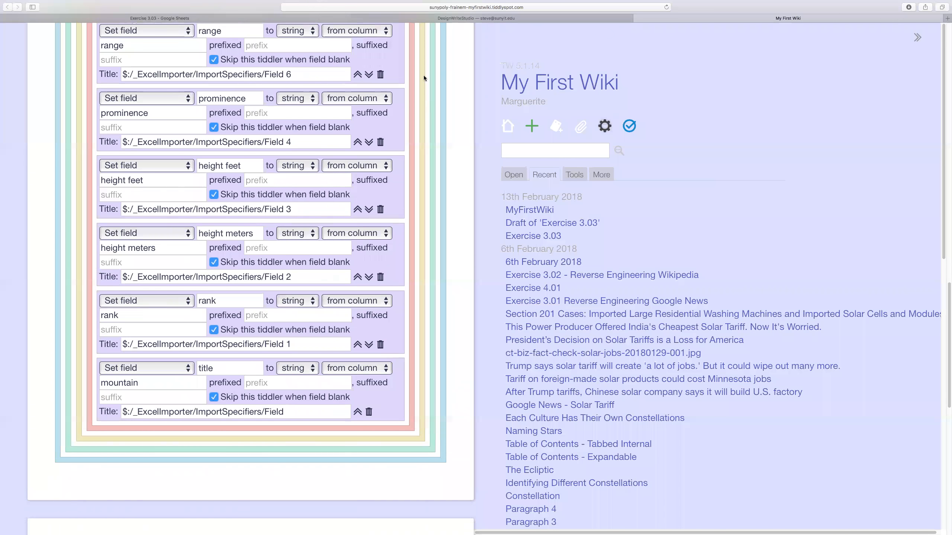
scroll(446, 82, "up", 10)
left_click(583, 126)
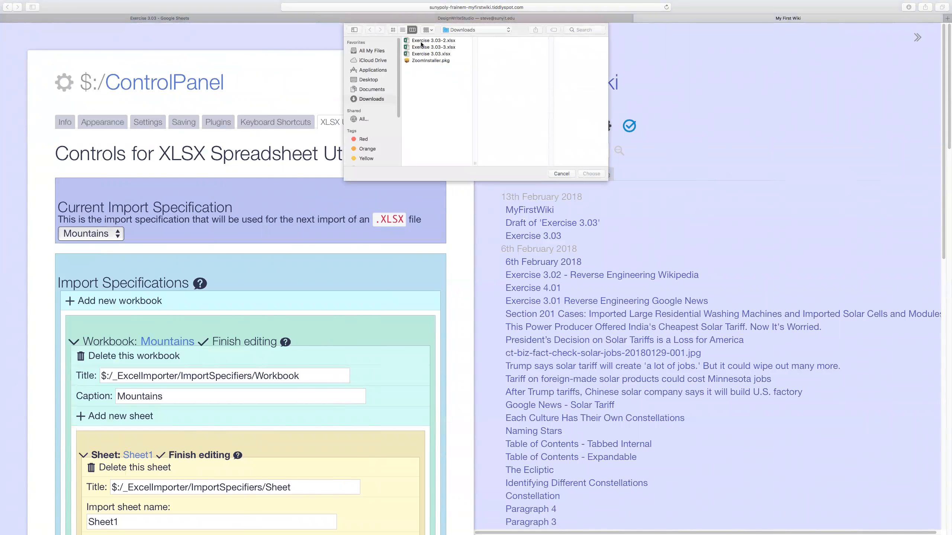
double_click(421, 41)
left_click(583, 128)
left_click(554, 175)
Reload the wiki and import all mountain tiddlers from Exercise 3.03-3.xlsx
left_click(667, 7)
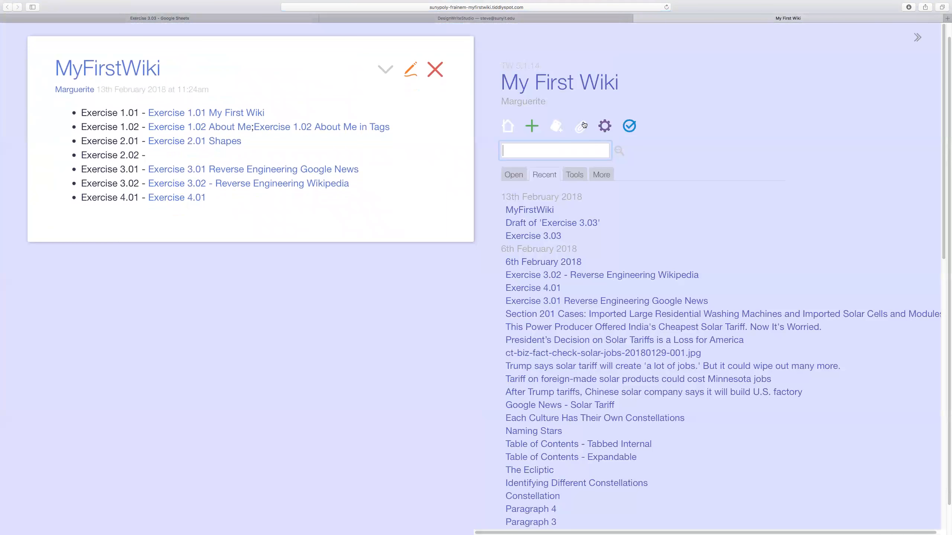
left_click(583, 127)
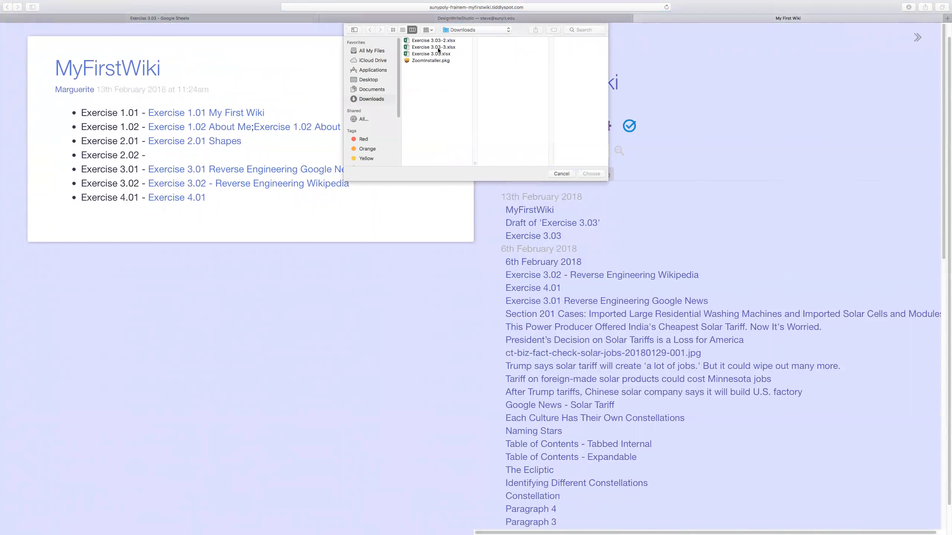
double_click(438, 48)
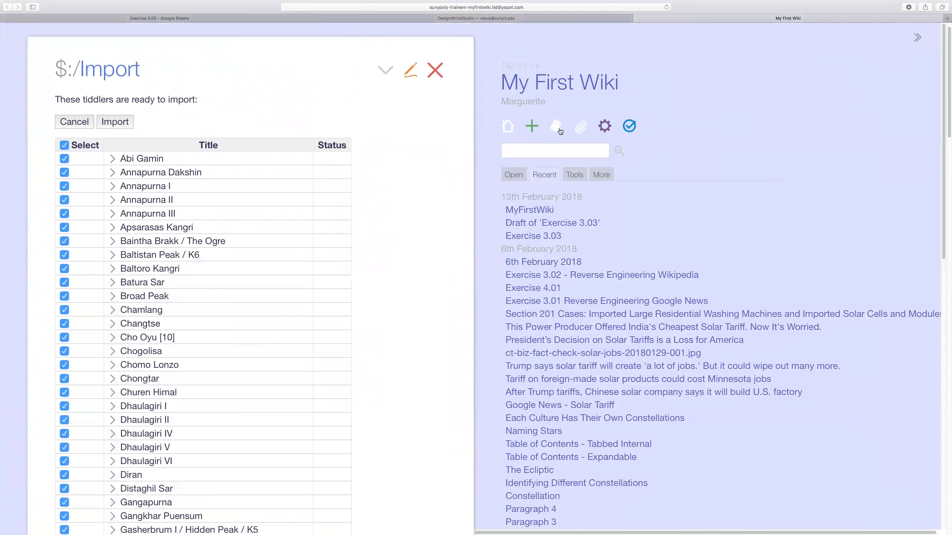
left_click(119, 124)
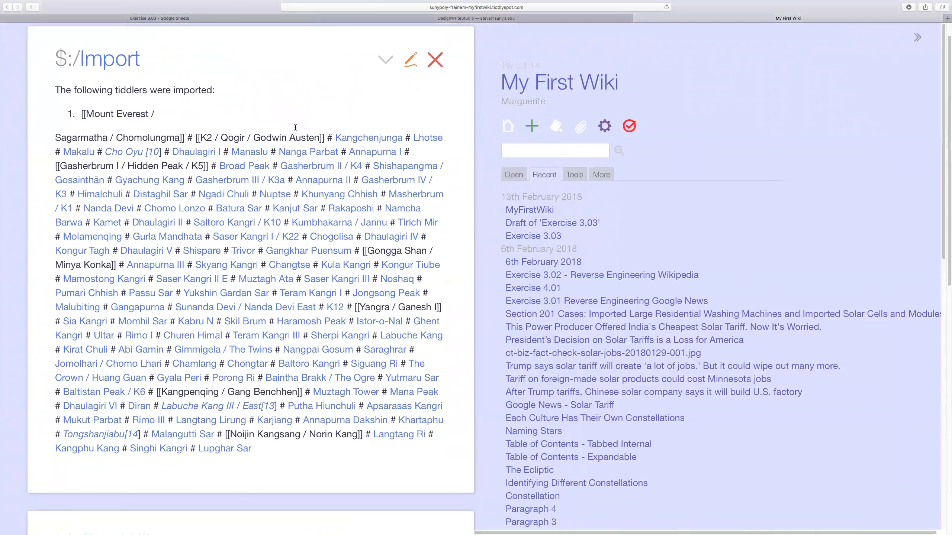
Look through the imported tiddlers, open Kangchenjunga for editing to examine its tag and fields, and close the draft
scroll(306, 134, "up", 1)
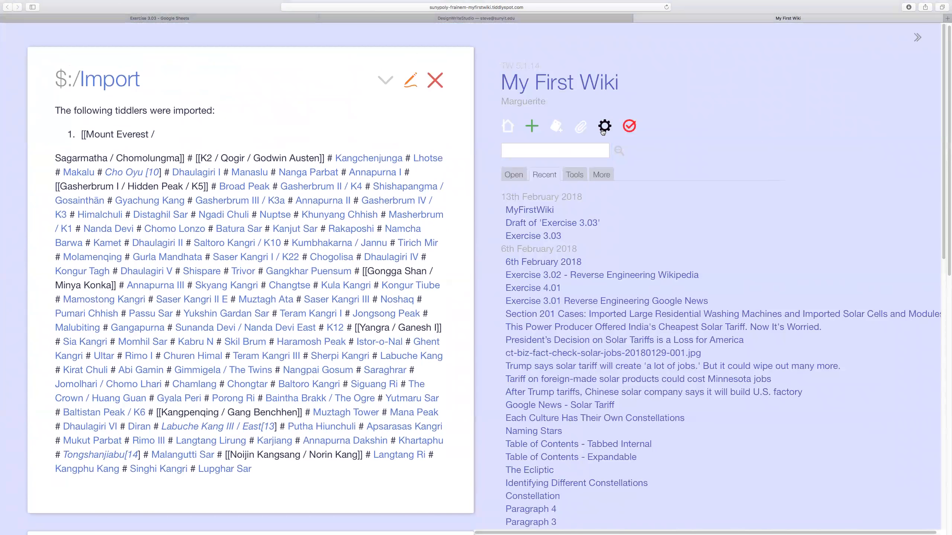
scroll(265, 208, "down", 5)
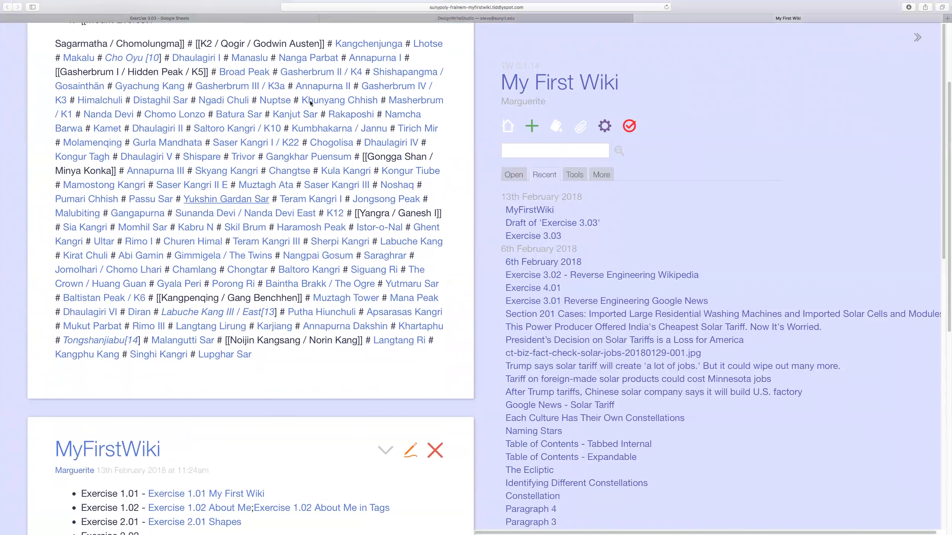
scroll(311, 99, "up", 5)
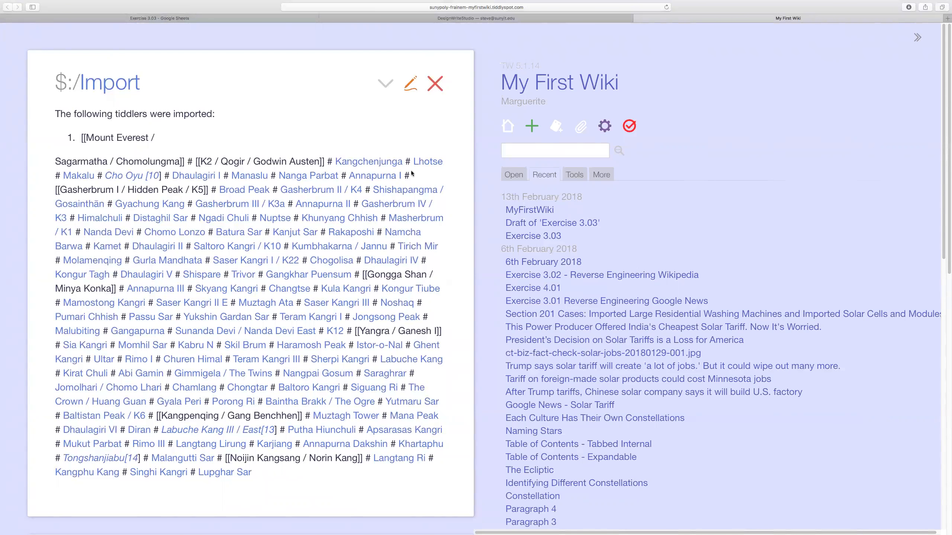
scroll(383, 161, "down", 1)
left_click(369, 134)
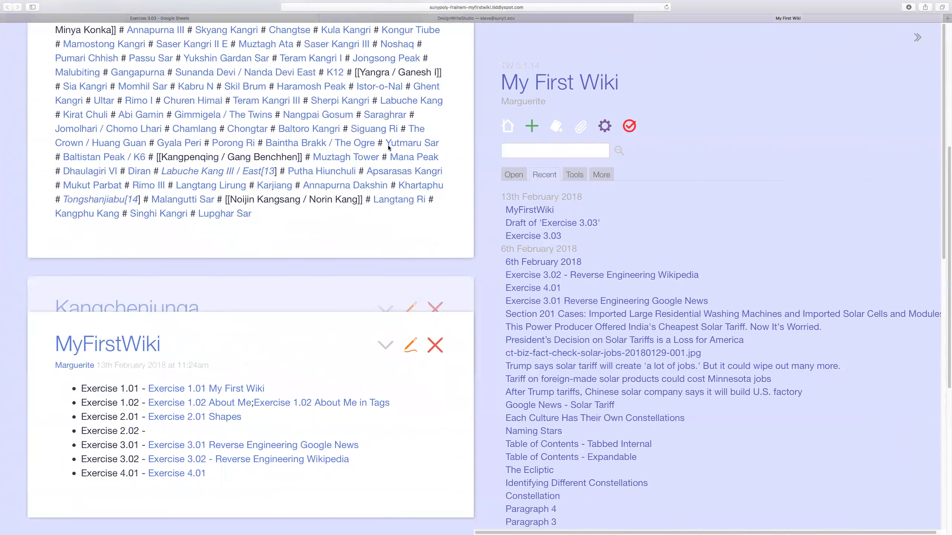
left_click(411, 70)
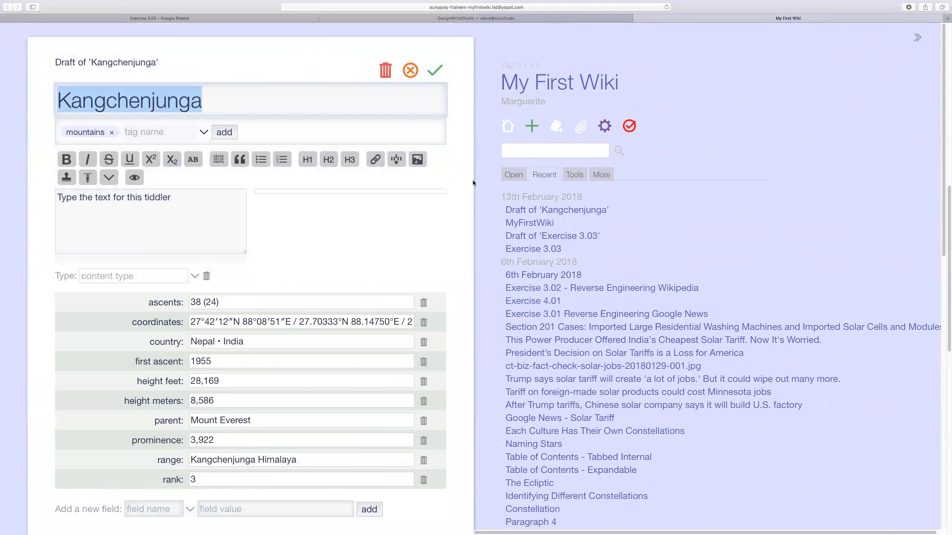
scroll(473, 179, "down", 1)
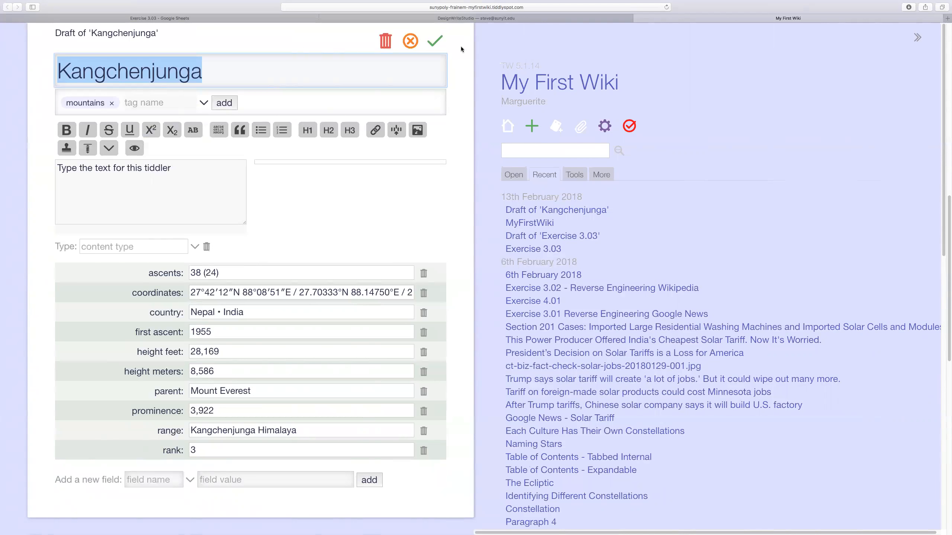
left_click(434, 40)
Return to the control panel's XLSX spreadsheet controls and add a new row to Sheet1 of the Mountains specification
left_click(605, 127)
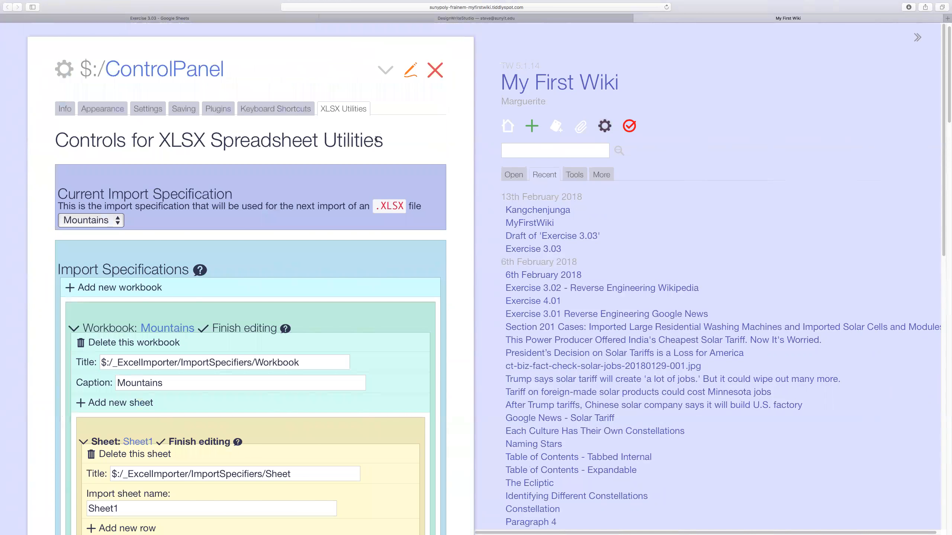
scroll(378, 146, "down", 3)
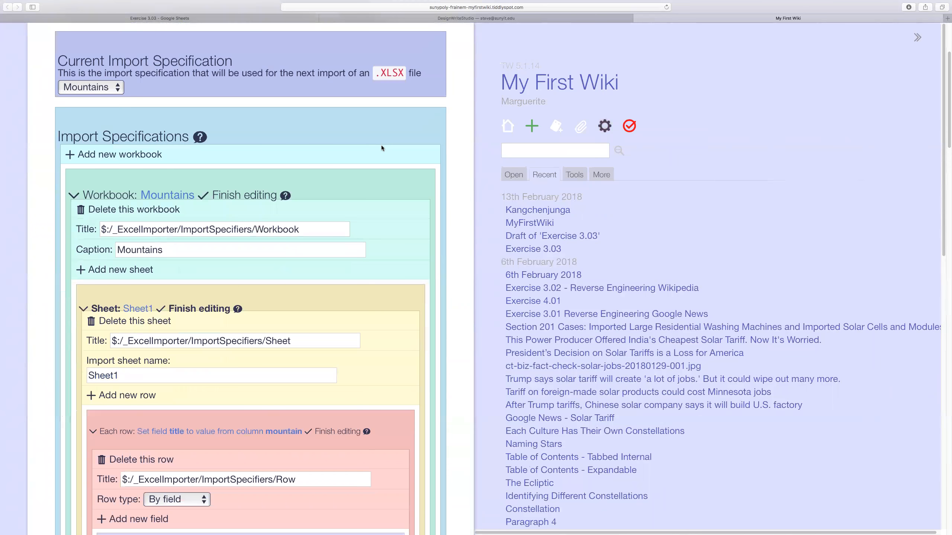
scroll(466, 175, "down", 1)
scroll(465, 174, "down", 10)
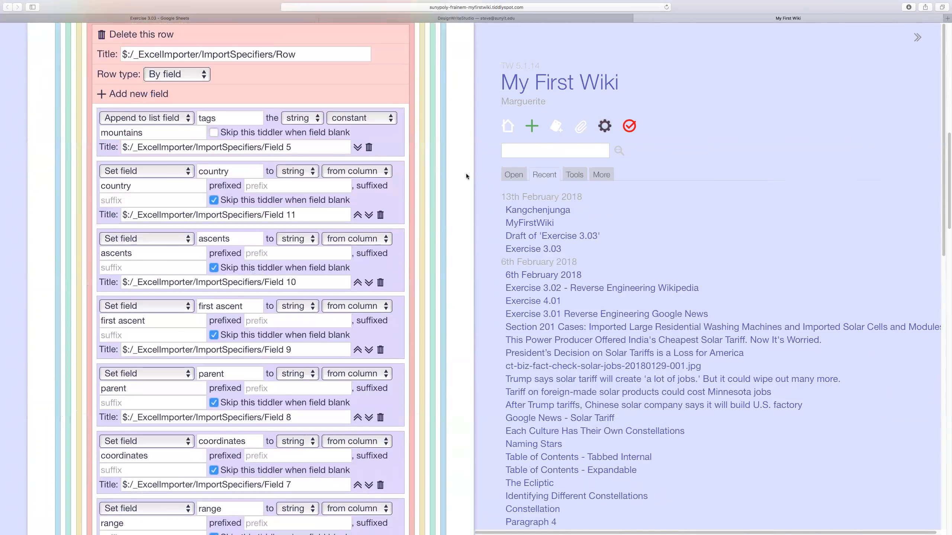
scroll(466, 174, "up", 2)
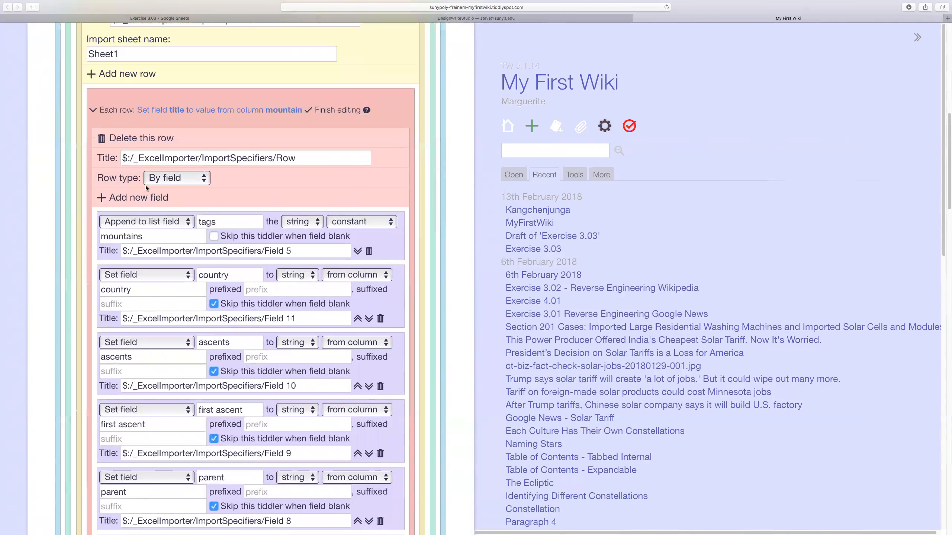
scroll(134, 170, "up", 2)
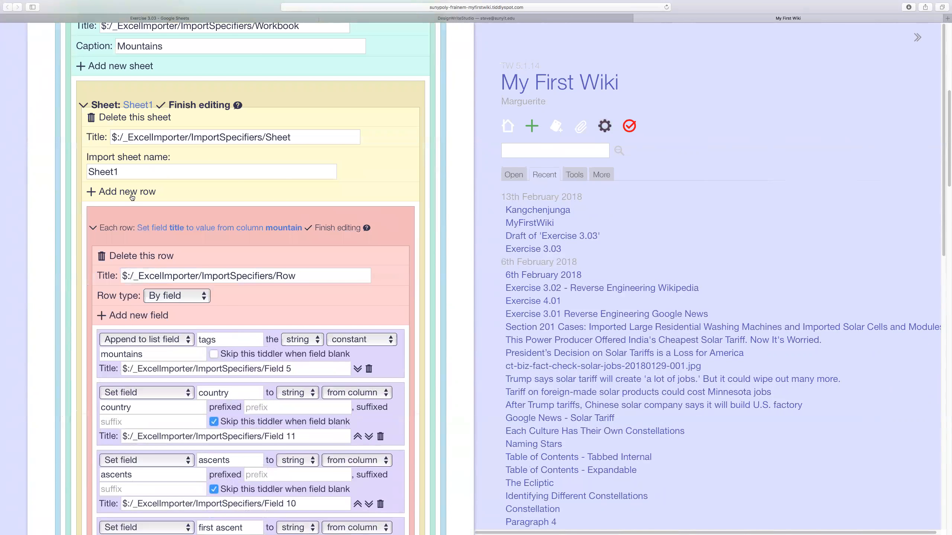
left_click(131, 194)
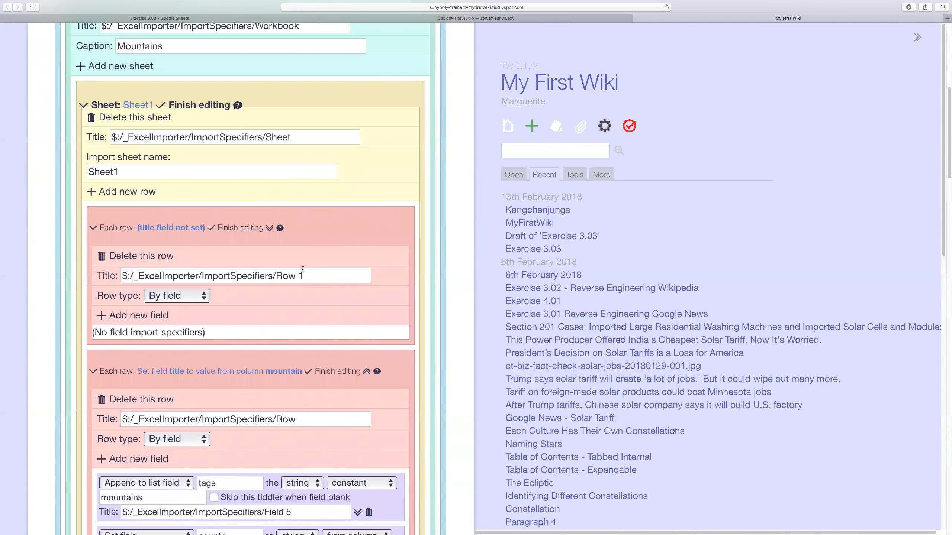
scroll(303, 266, "up", 1)
scroll(302, 268, "down", 3)
scroll(301, 269, "down", 1)
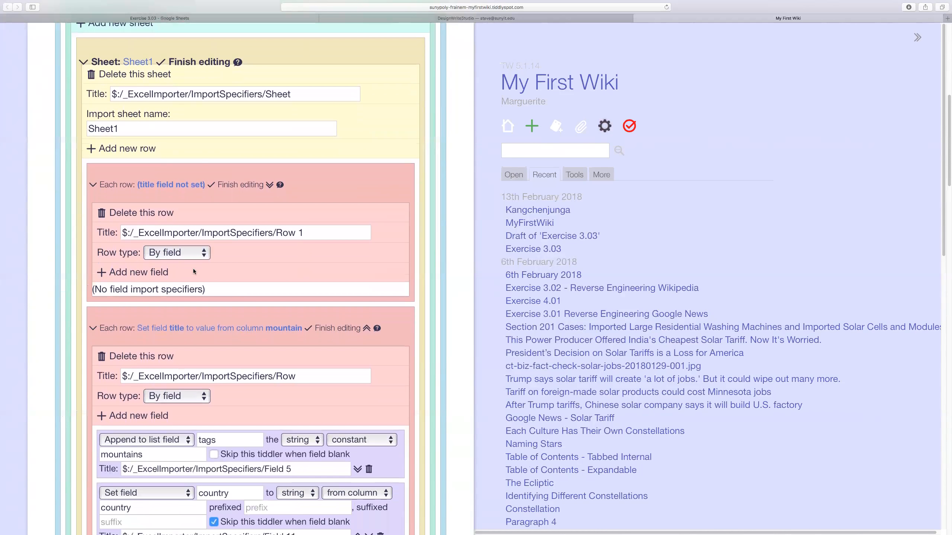
Add a field to the new row that sets title from the column country
left_click(136, 273)
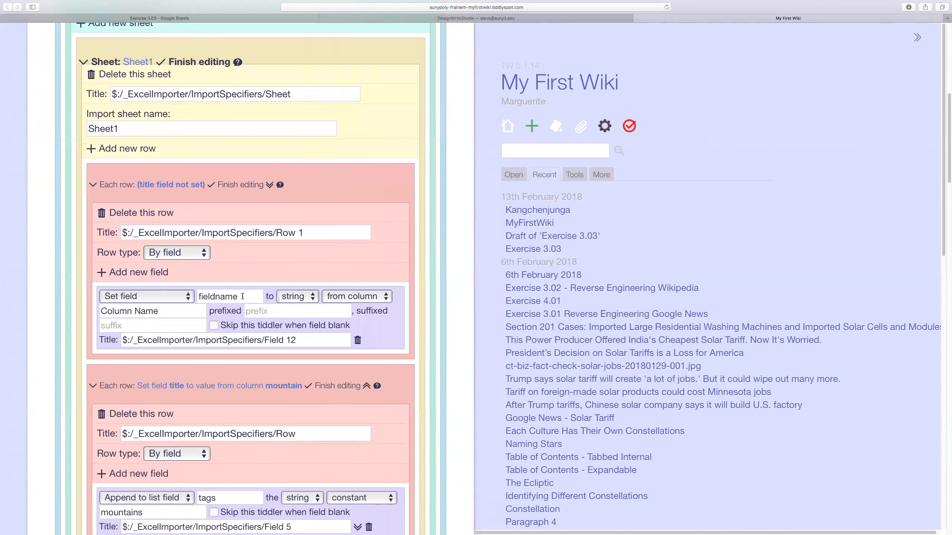
double_click(230, 297)
key("BackSpace")
type("title")
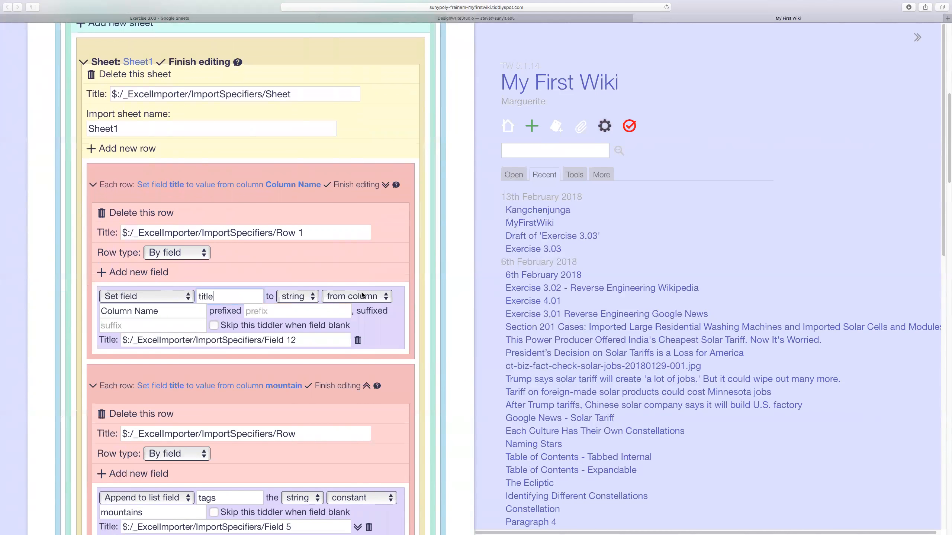
scroll(363, 297, "up", 10)
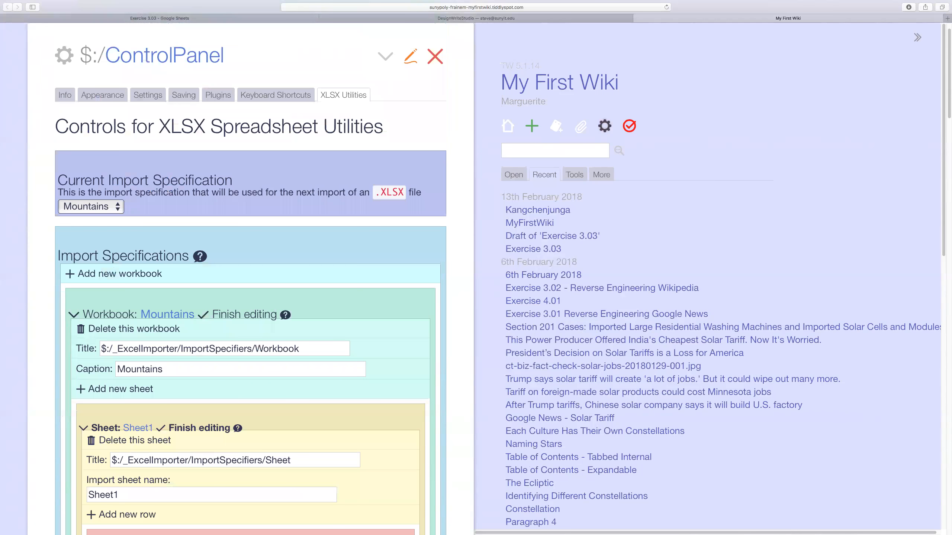
scroll(329, 336, "down", 10)
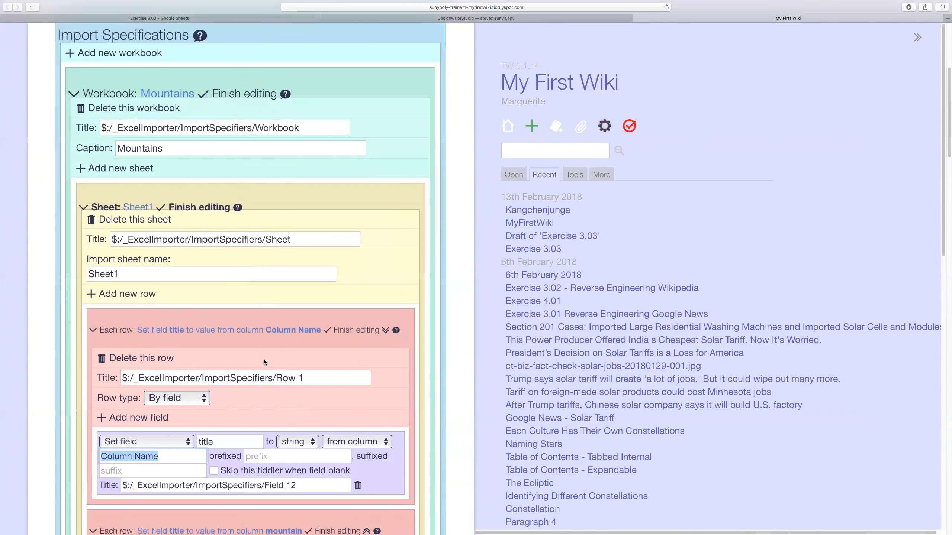
type("country")
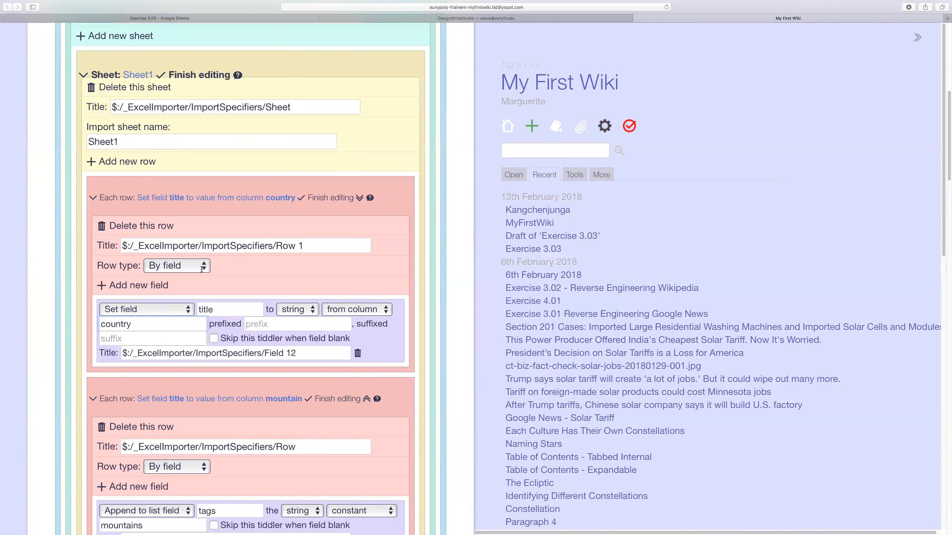
Add a second field to the country row that appends the string constant country to the tags list field, and save the wiki
left_click(143, 284)
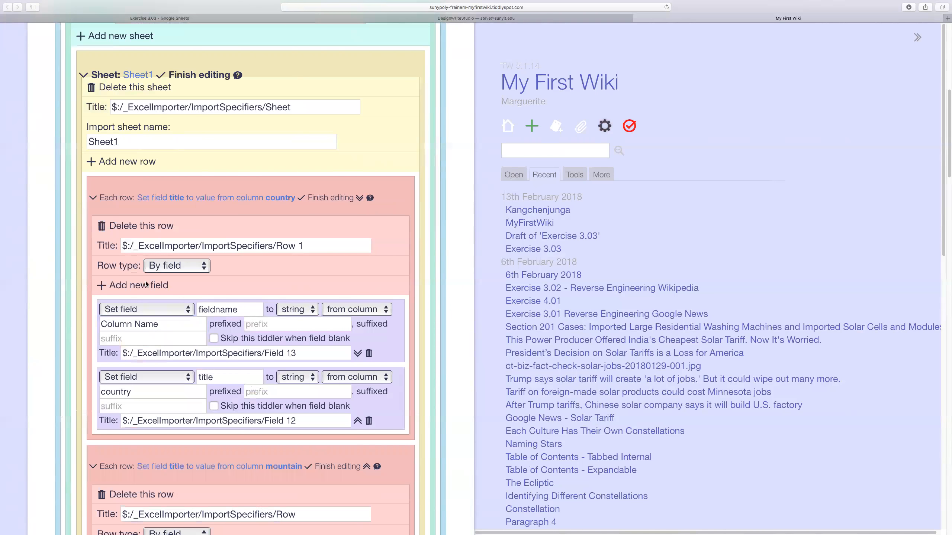
scroll(225, 300, "down", 1)
left_click(176, 287)
left_click(173, 302)
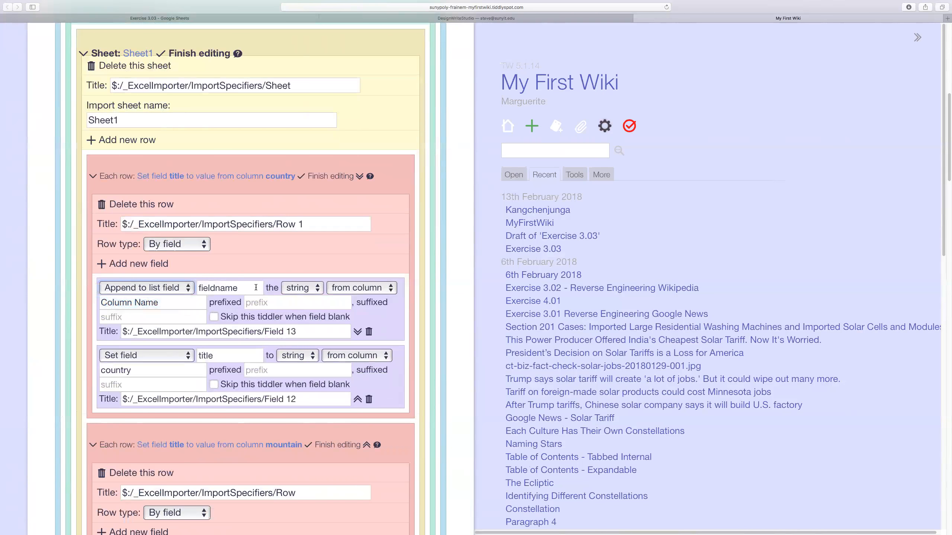
double_click(255, 287)
type("tags")
left_click(367, 287)
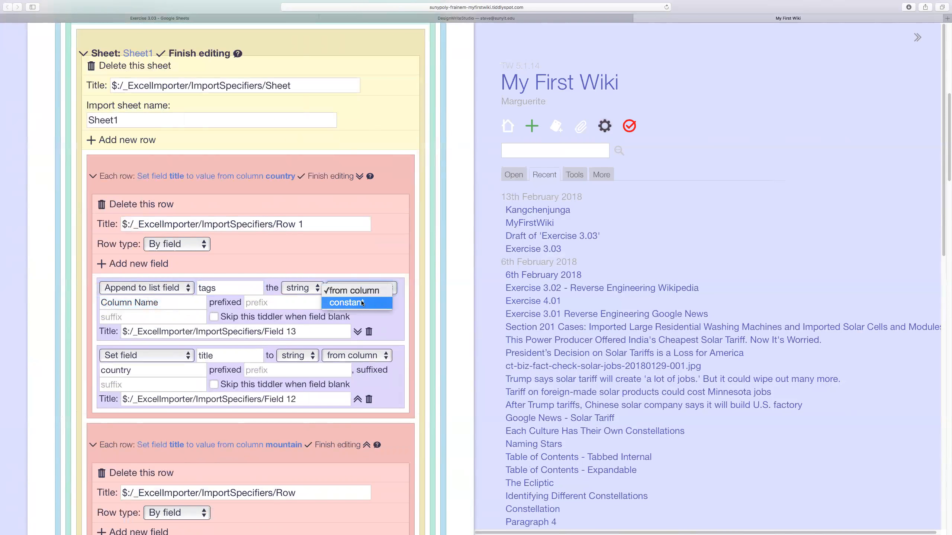
left_click(358, 303)
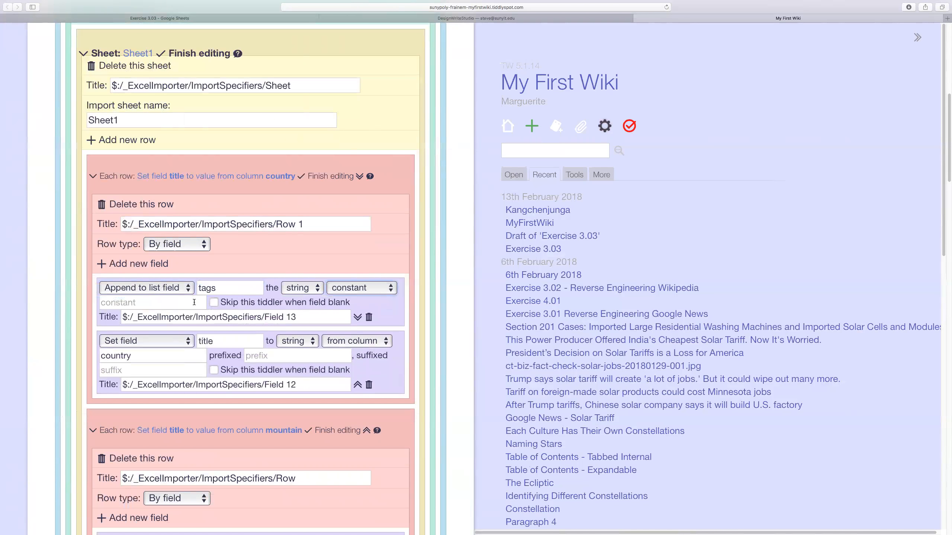
type("country")
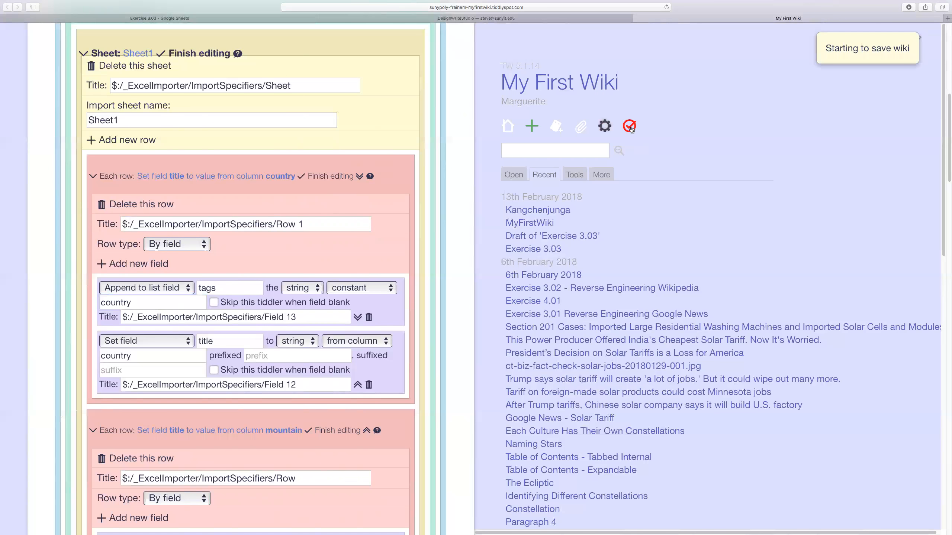
Reload the wiki and import all mountain and country tiddlers from Exercise 3.03-3.xlsx with the Mountains specification
left_click(666, 8)
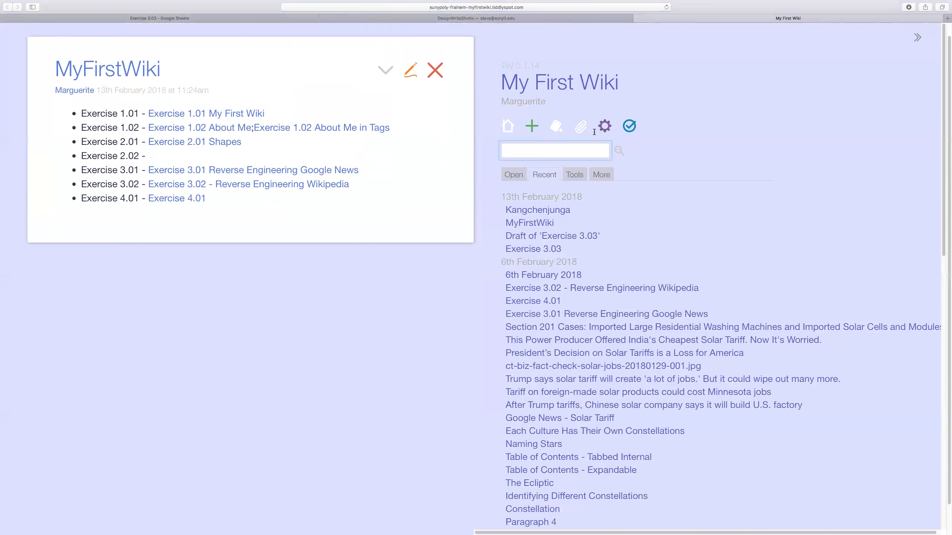
left_click(605, 126)
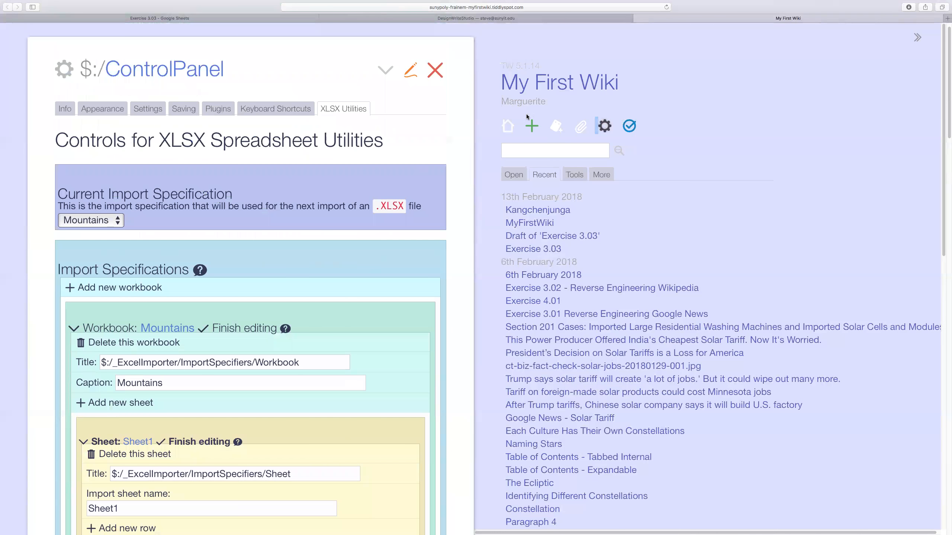
left_click(580, 126)
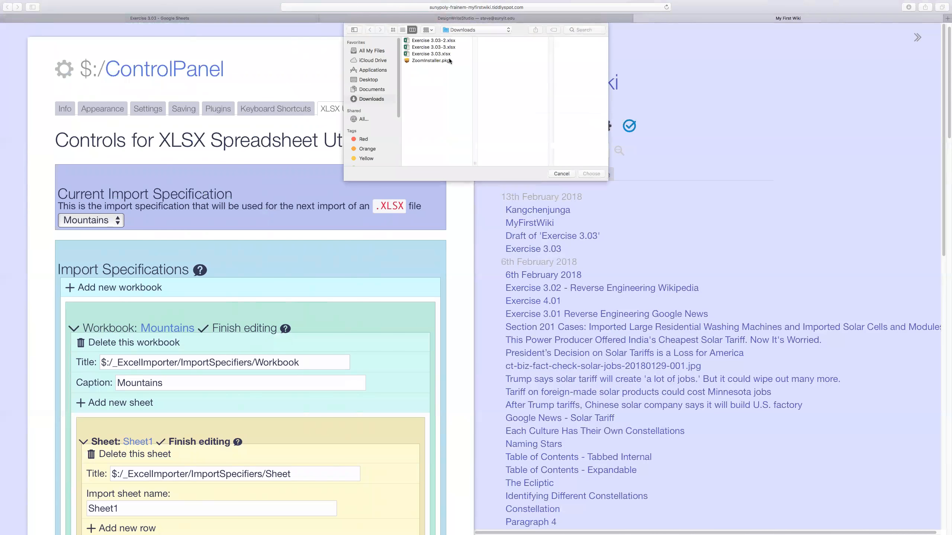
double_click(433, 47)
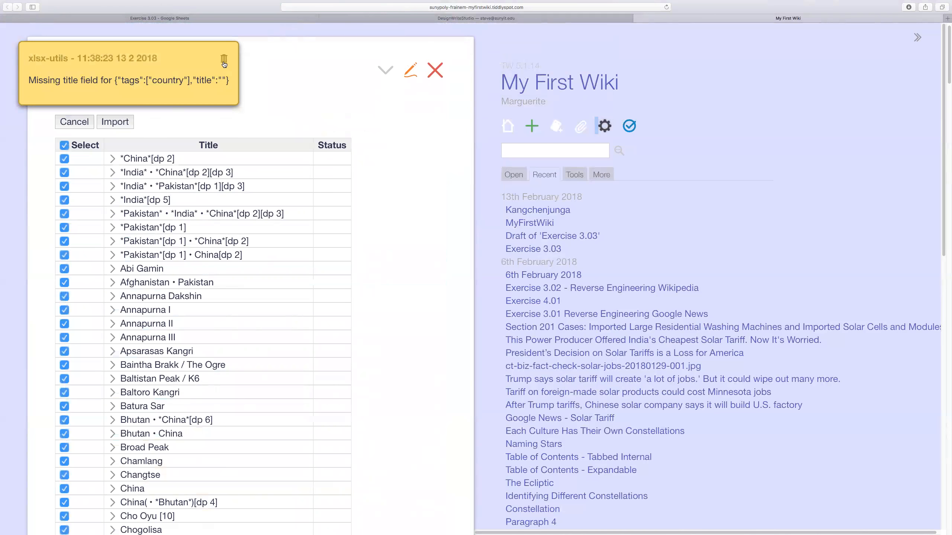
left_click(223, 62)
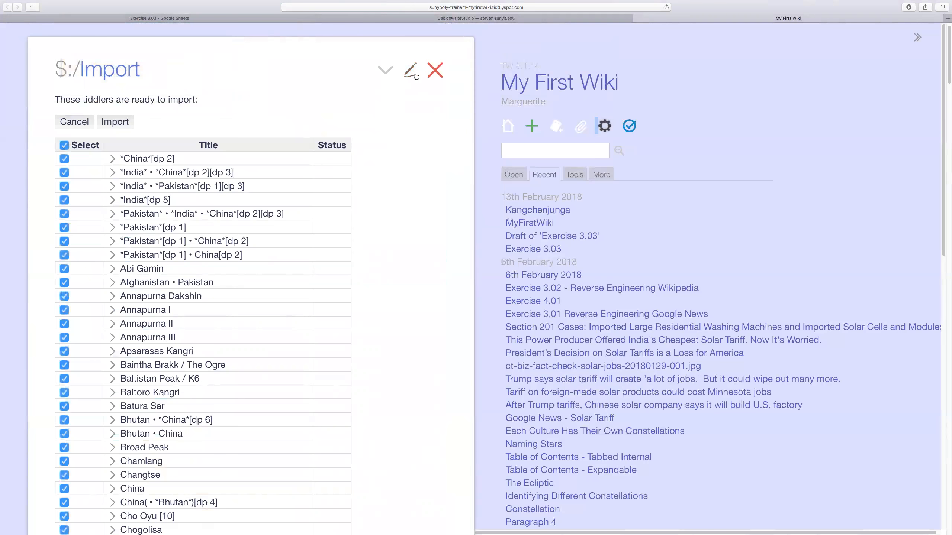
left_click(129, 121)
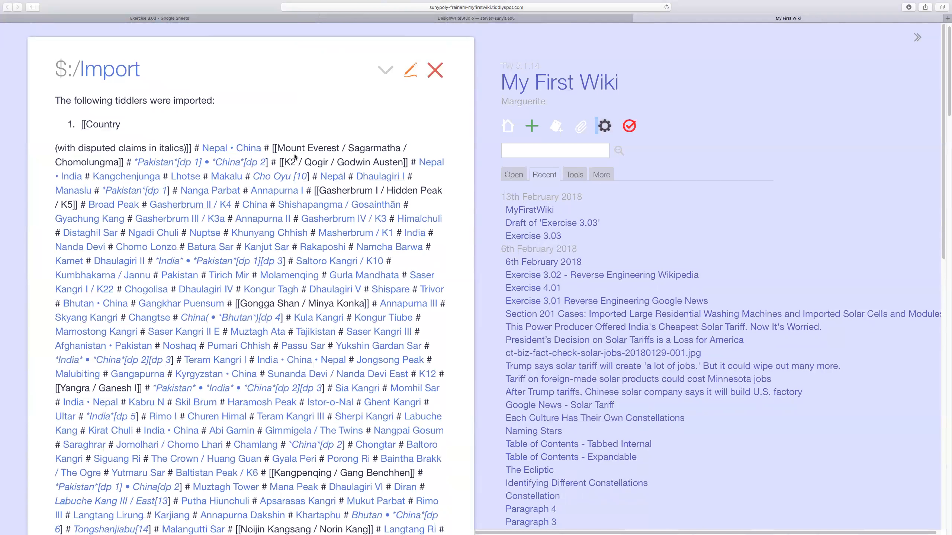
Open the imported Nepal • China tiddler for editing to examine its tag and fields, and delete the tiddler
left_click(222, 148)
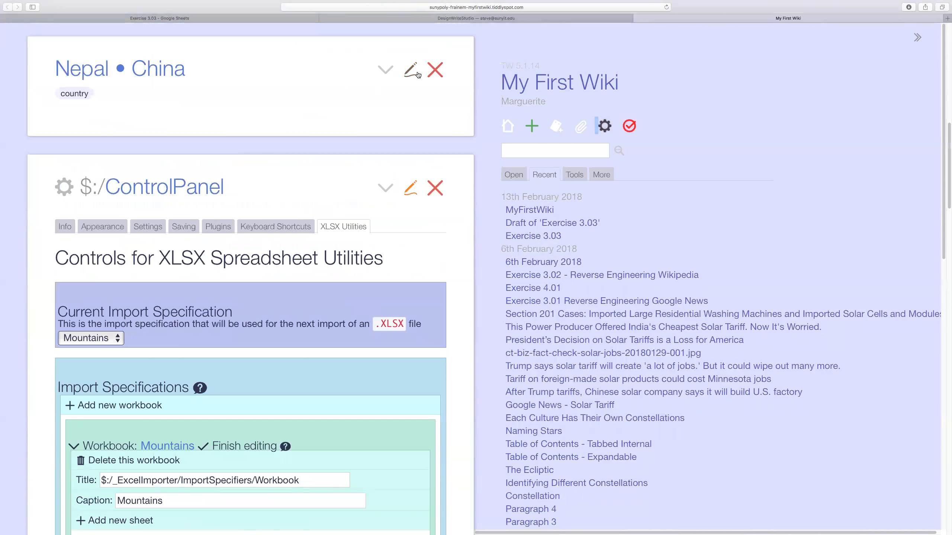
left_click(411, 70)
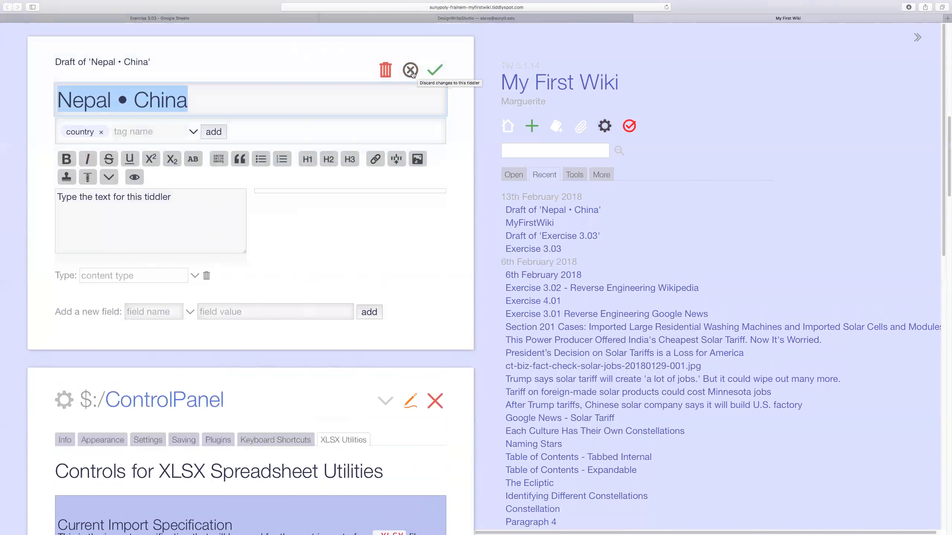
left_click(411, 73)
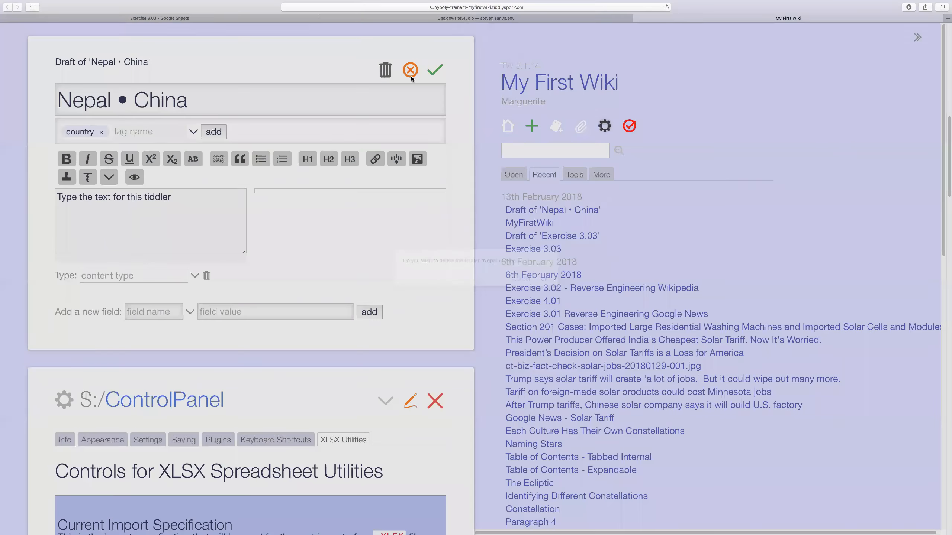
left_click(544, 279)
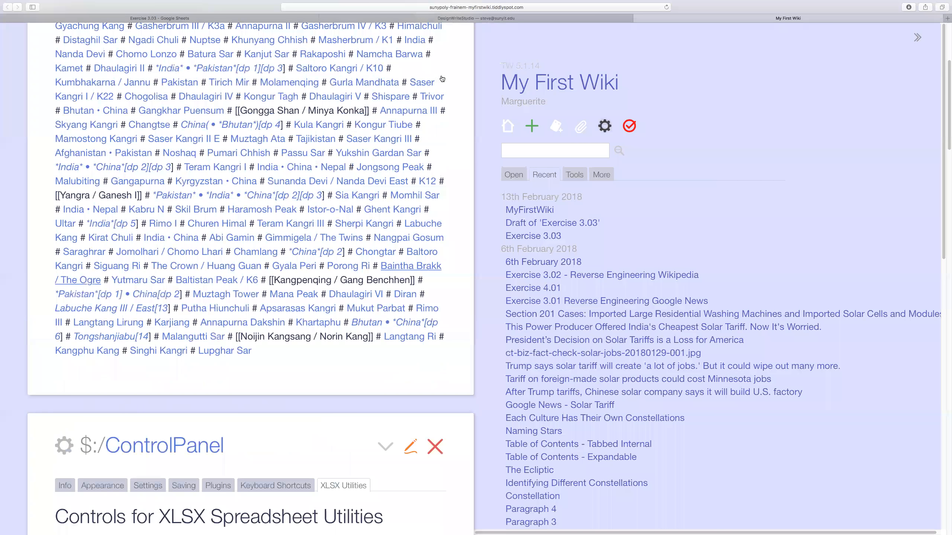
Close the import report and return to the Sheet1 row definitions of the Mountains specification
scroll(442, 79, "up", 5)
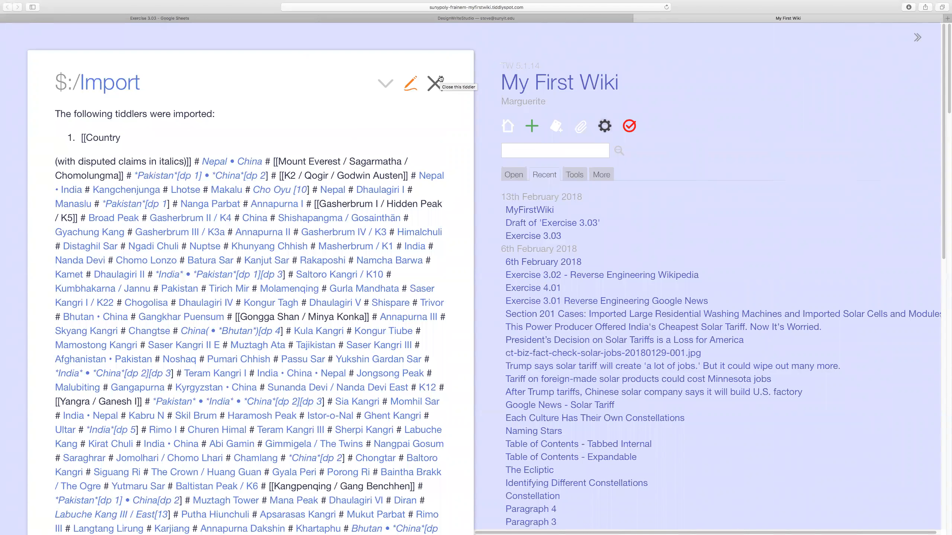
left_click(433, 84)
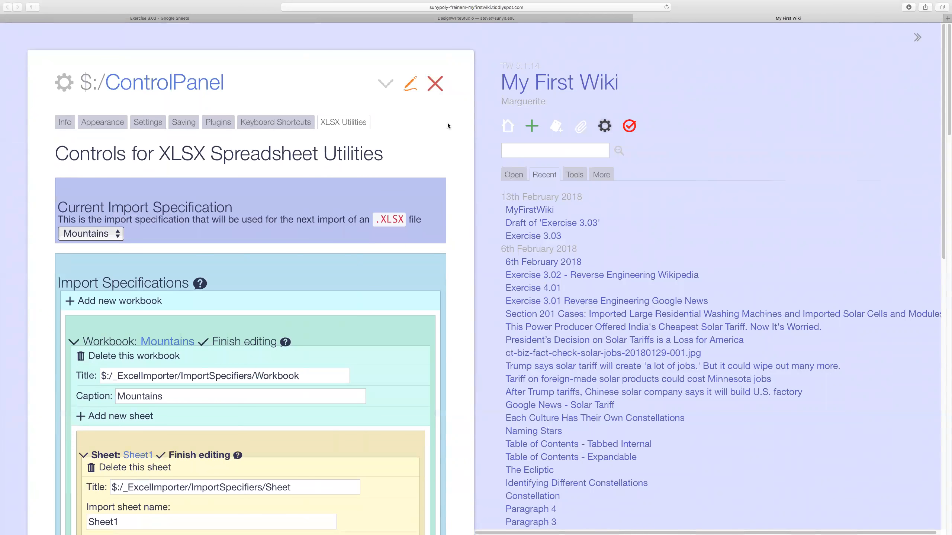
scroll(448, 123, "down", 10)
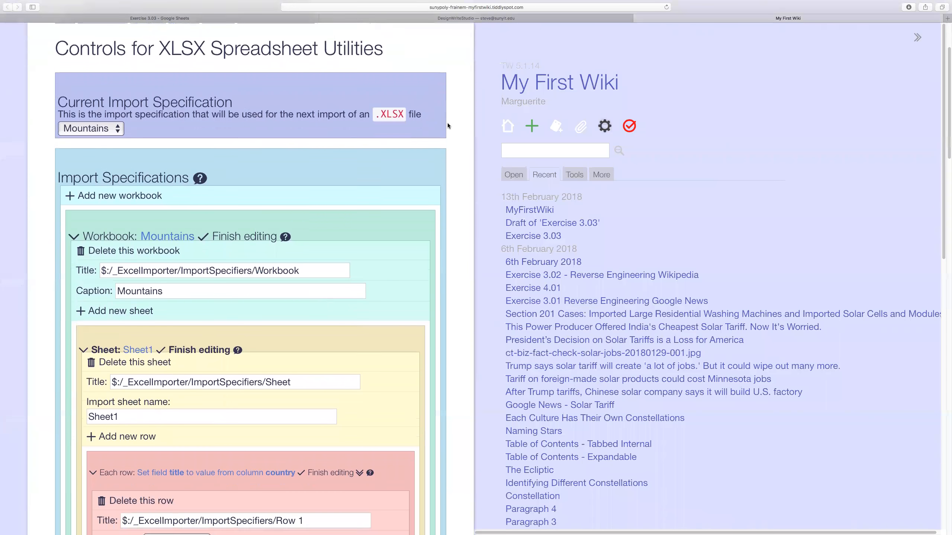
scroll(447, 125, "down", 1)
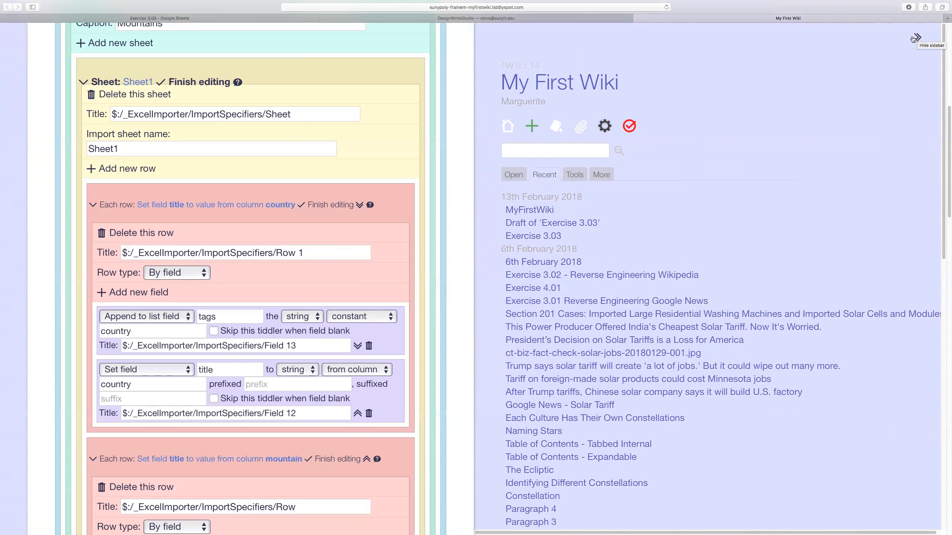
Save the wiki and hide the sidebar to show the Mountains specification at full width
left_click(629, 126)
left_click(917, 38)
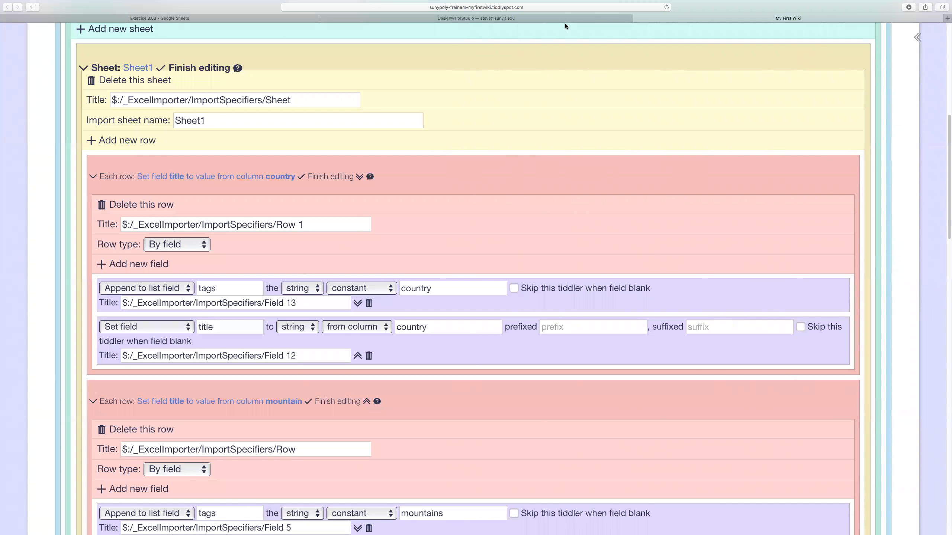